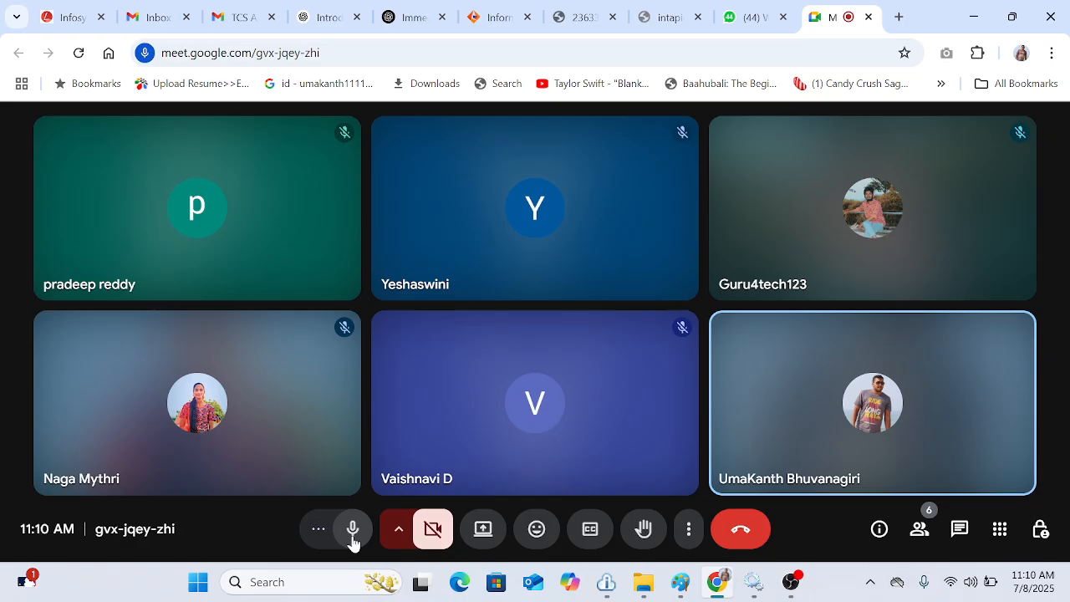
# Step: Present the entire screen in the Google Meet call and hide the sharing notification bar
pyautogui.click(485, 531)
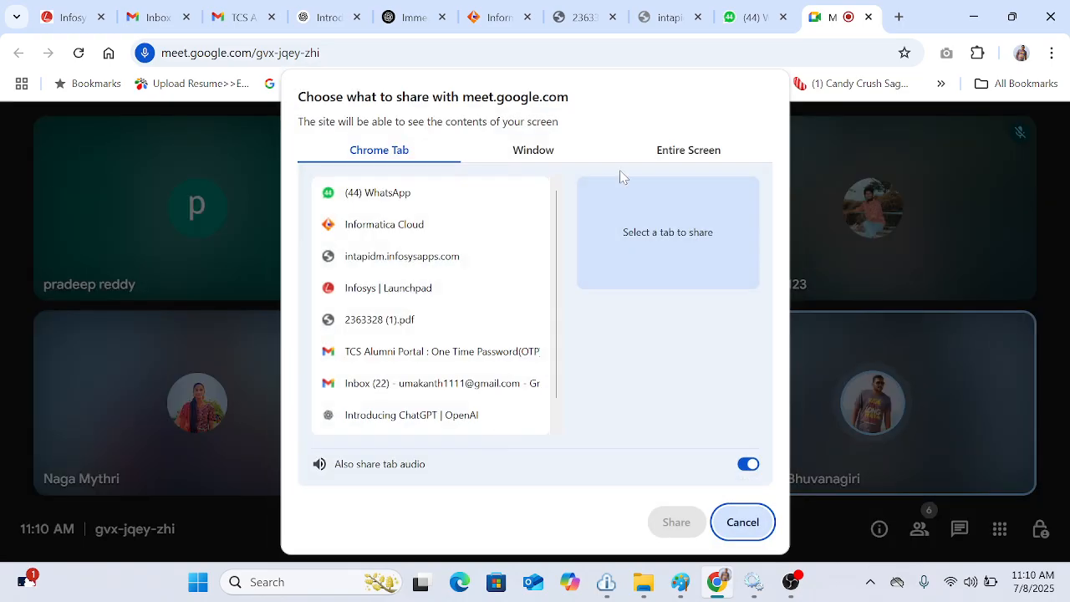
pyautogui.click(683, 156)
pyautogui.click(456, 268)
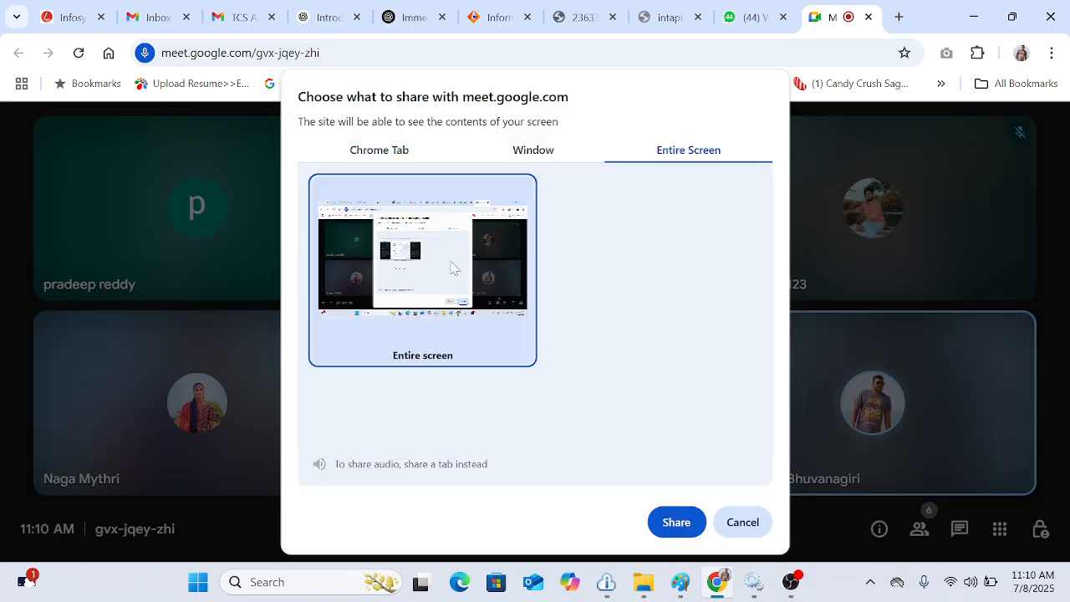
pyautogui.click(675, 525)
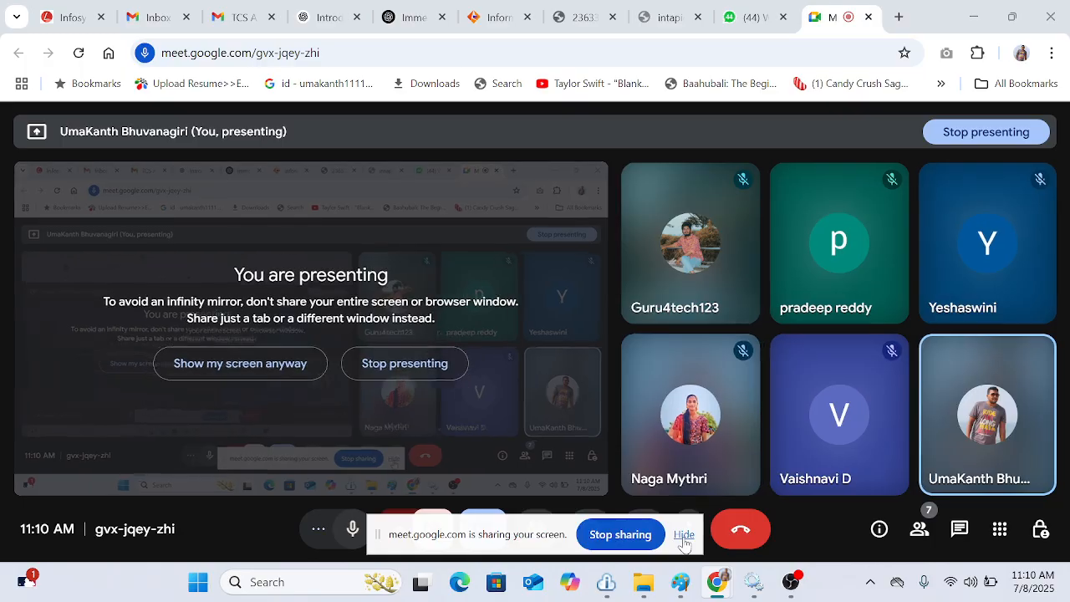
pyautogui.click(684, 535)
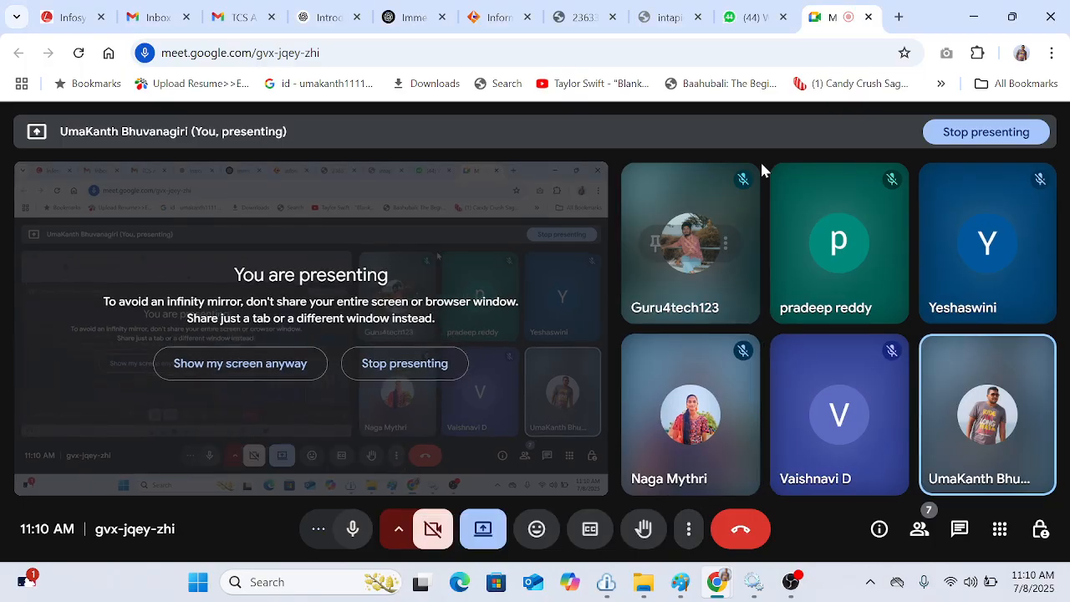
# Step: Switch to the Informatica Intelligent Cloud Services browser tab
pyautogui.click(493, 21)
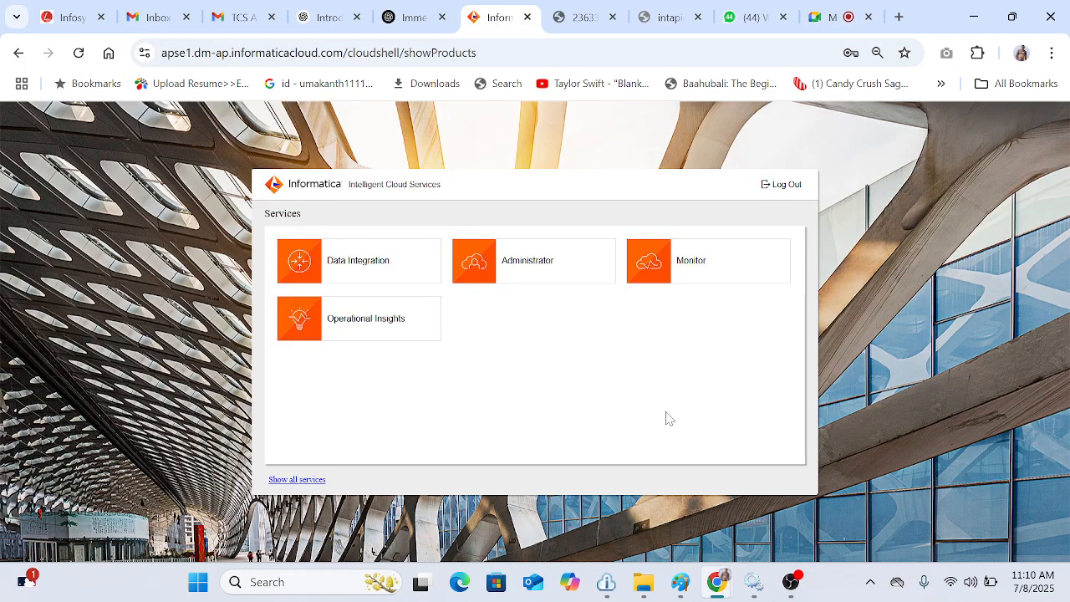
pyautogui.press('super')
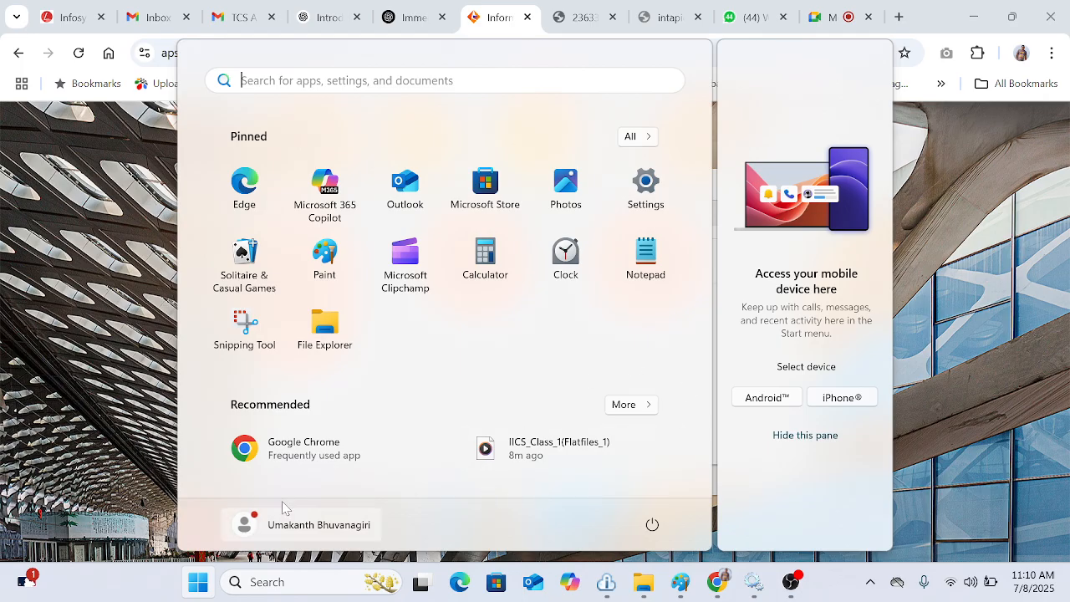
pyautogui.click(96, 485)
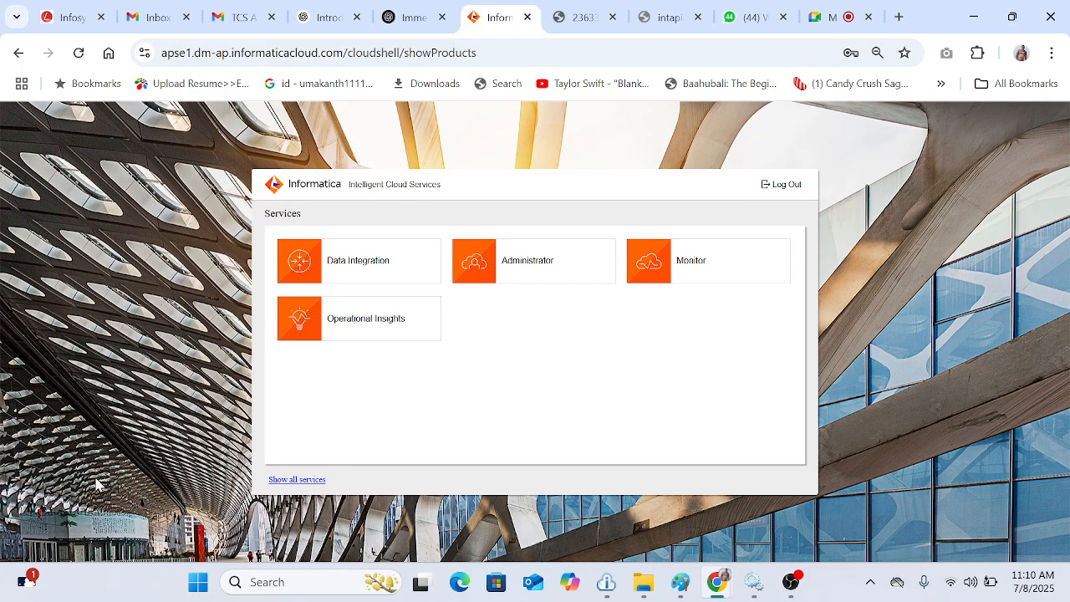
# Step: Switch to Notepad by searching for it from the Start menu, and maximize its window
pyautogui.press('super')
pyautogui.write('note')
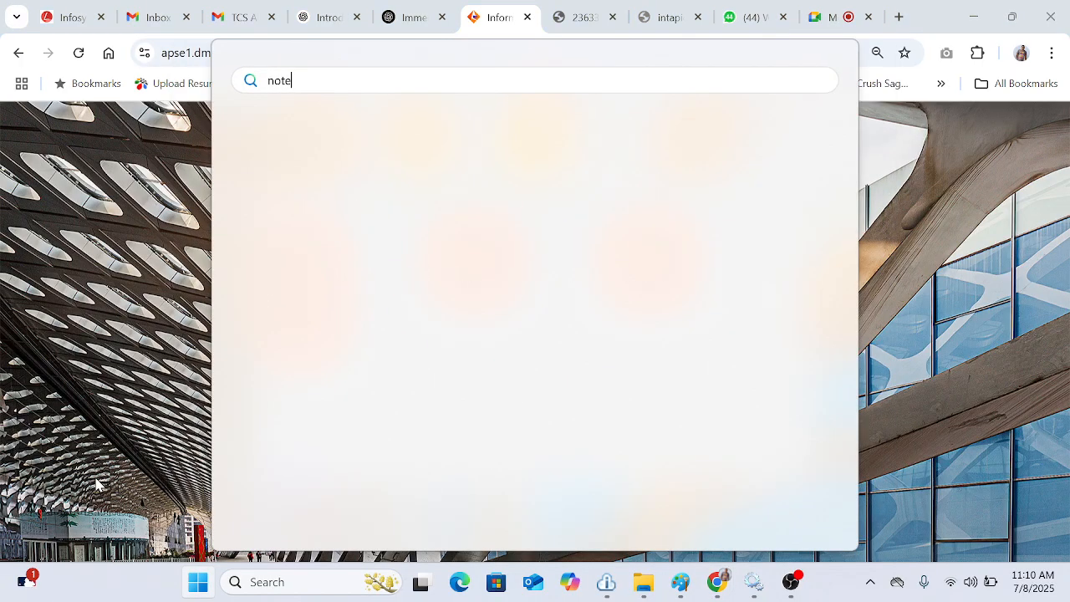
pyautogui.write('a')
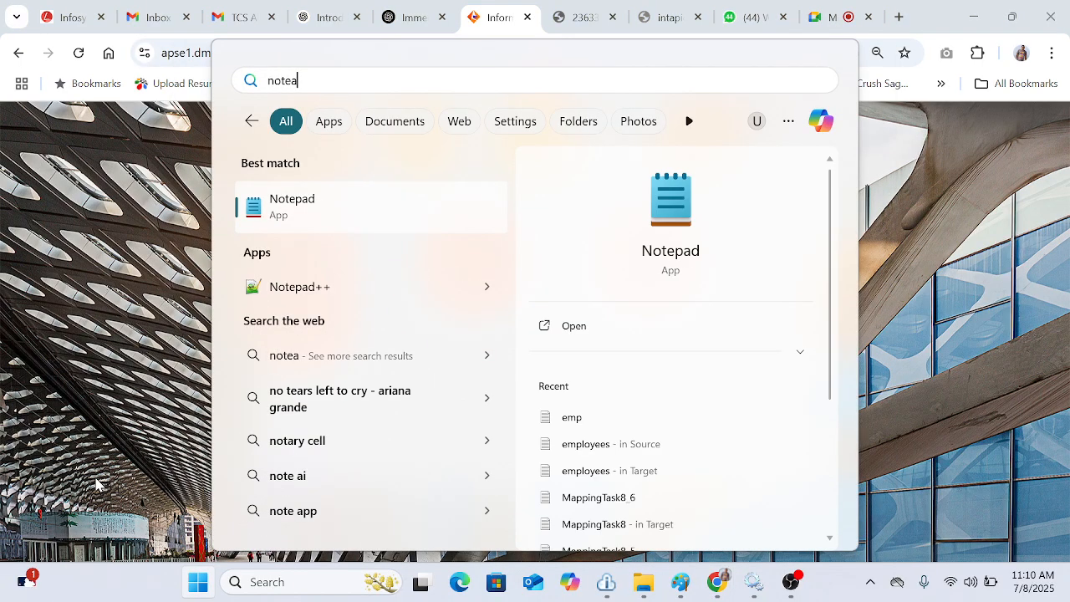
pyautogui.press('Escape')
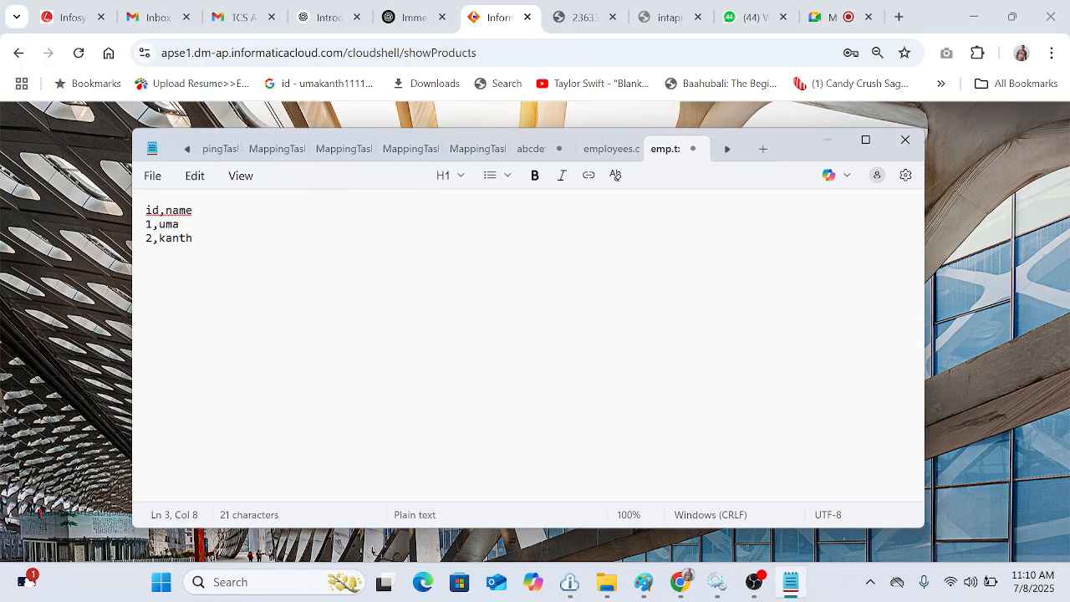
pyautogui.click(865, 140)
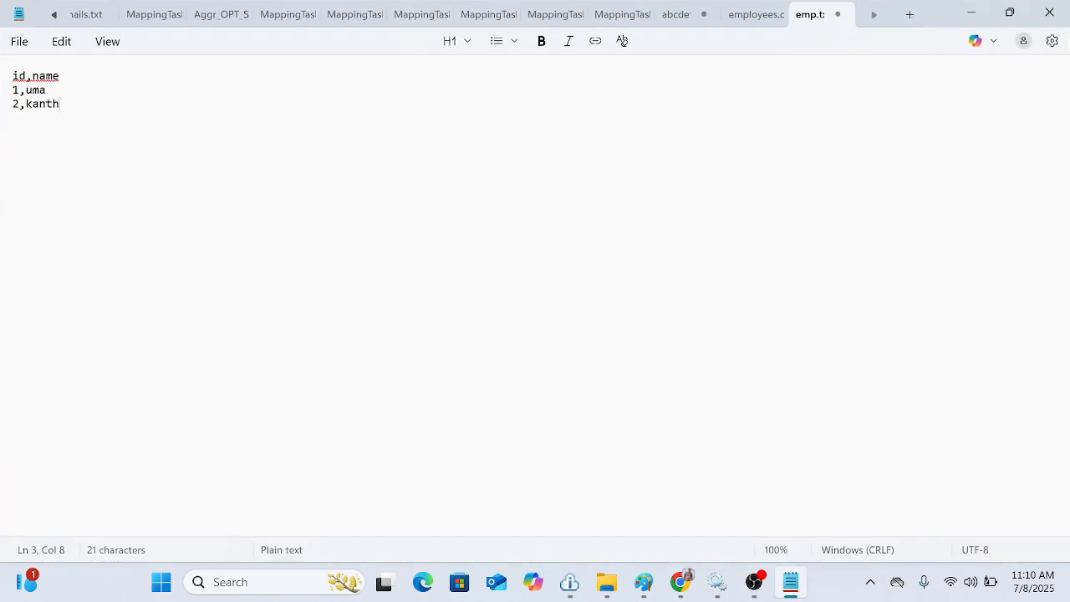
# Step: Open two new blank tabs in Notepad
pyautogui.moveTo(60, 104); pyautogui.dragTo(0, 79)
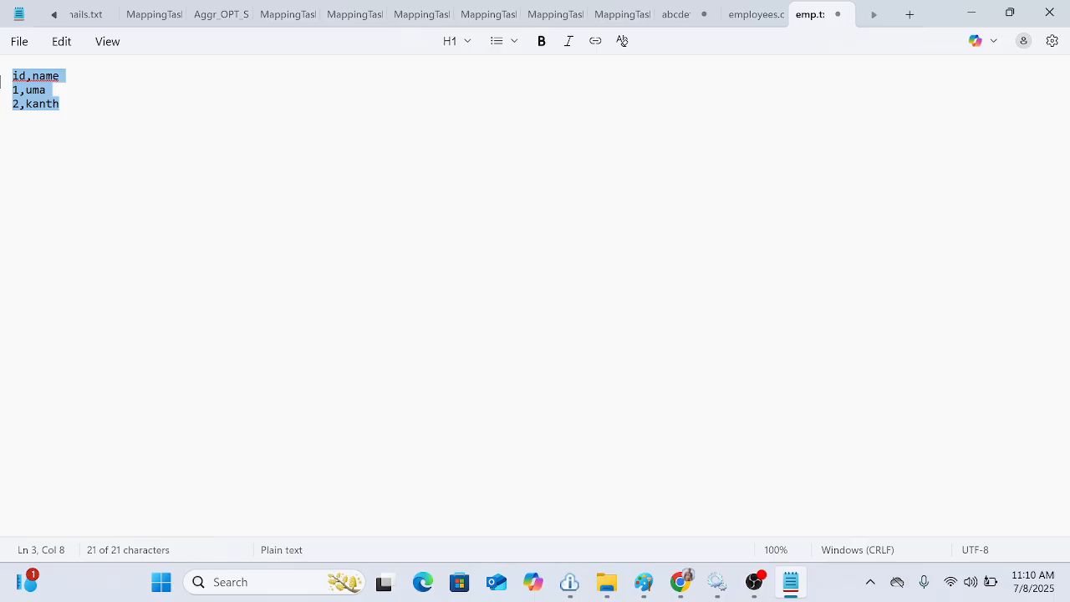
pyautogui.press('Right')
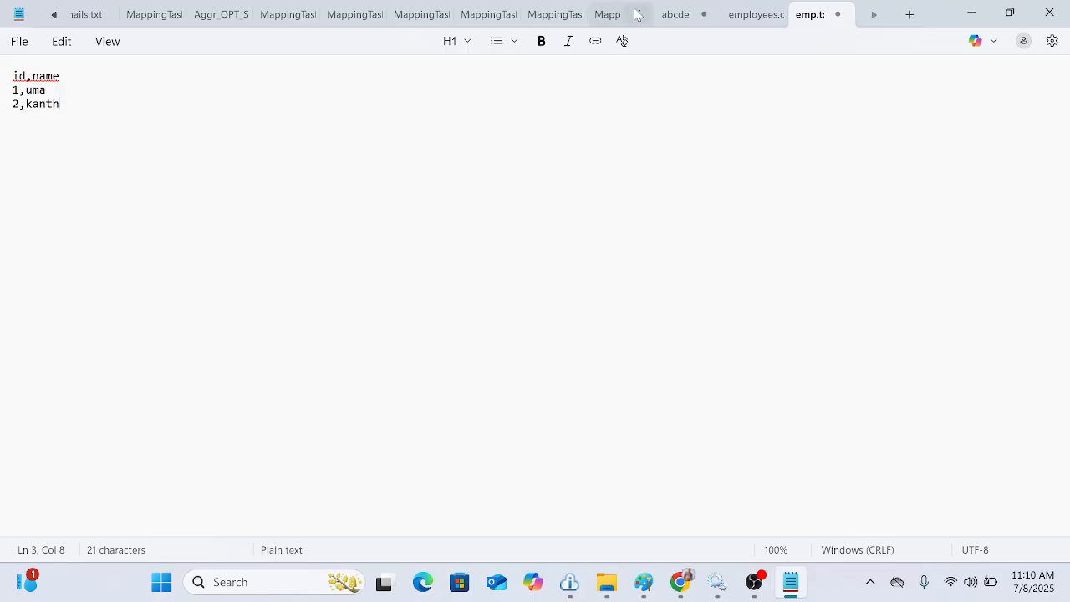
pyautogui.click(909, 16)
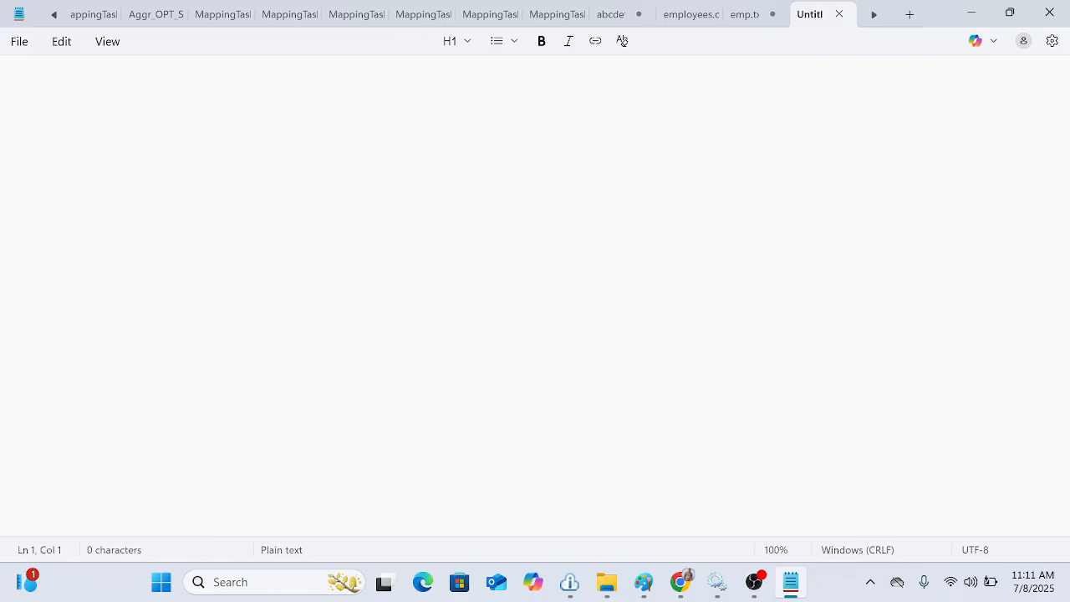
pyautogui.click(910, 14)
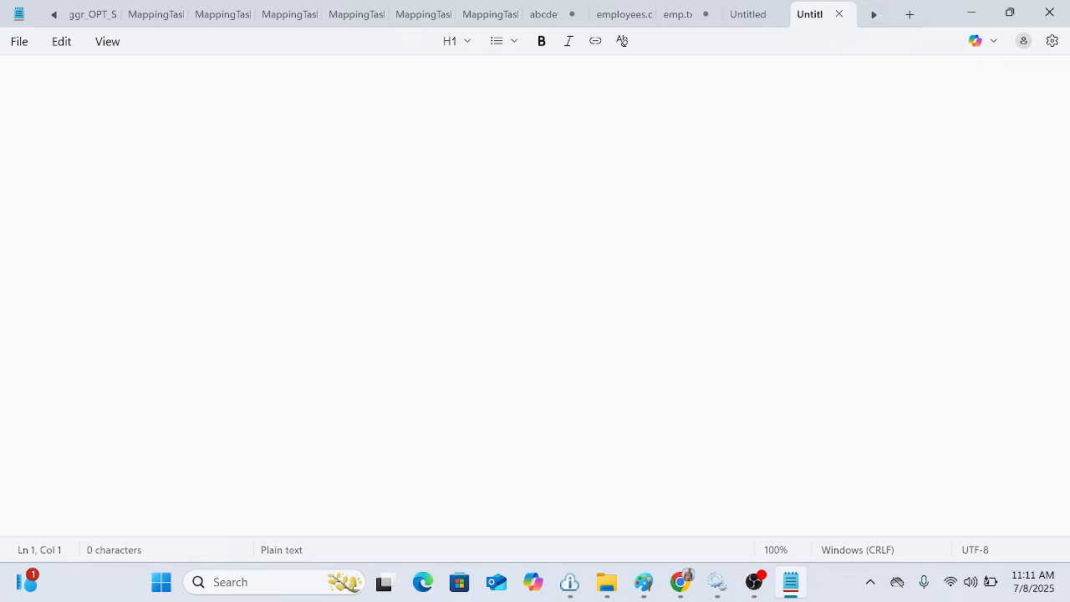
pyautogui.write('ID =')
pyautogui.press('BackSpace')
pyautogui.press('BackSpace')
pyautogui.press('BackSpace')
pyautogui.press('BackSpace')
# Step: Switch back to the Chrome browser window
pyautogui.click(681, 593)
pyautogui.click(680, 590)
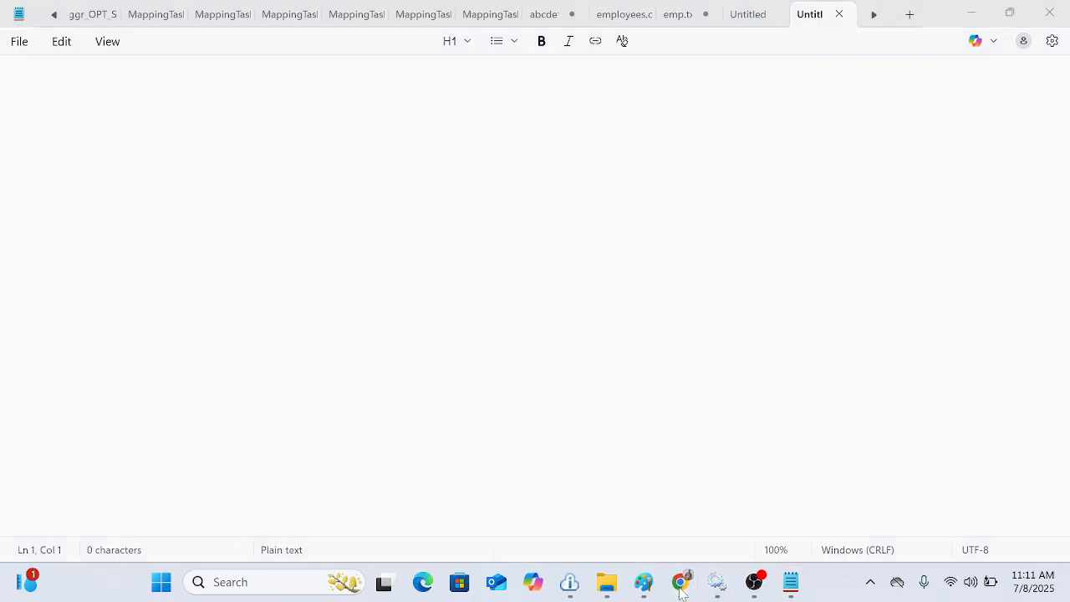
pyautogui.click(676, 578)
pyautogui.click(679, 581)
pyautogui.click(595, 495)
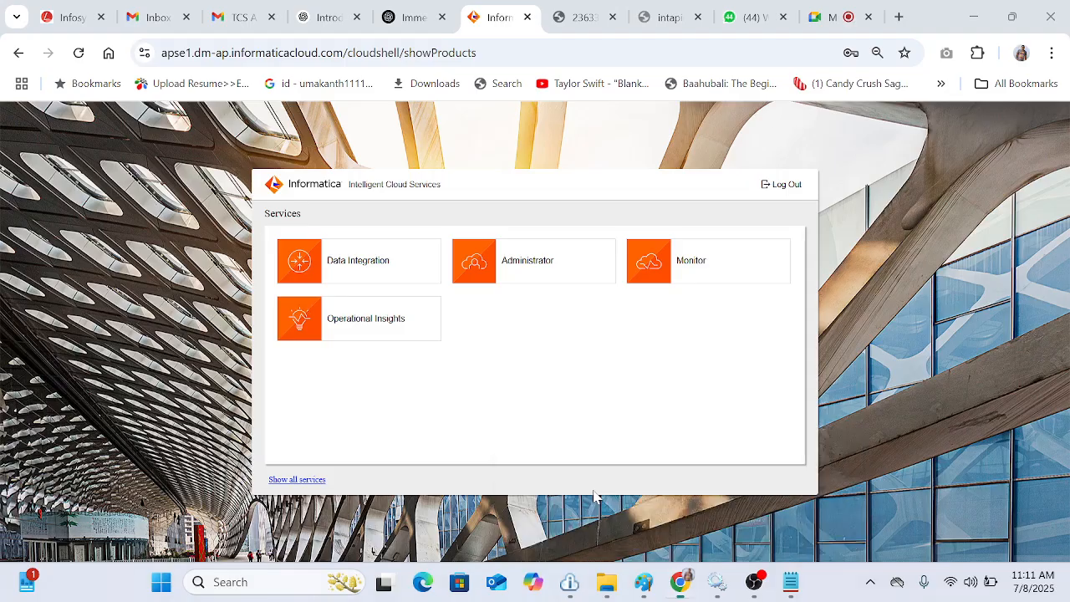
# Step: Open sheets.google.com in a new browser tab
pyautogui.click(899, 16)
pyautogui.write('sheets')
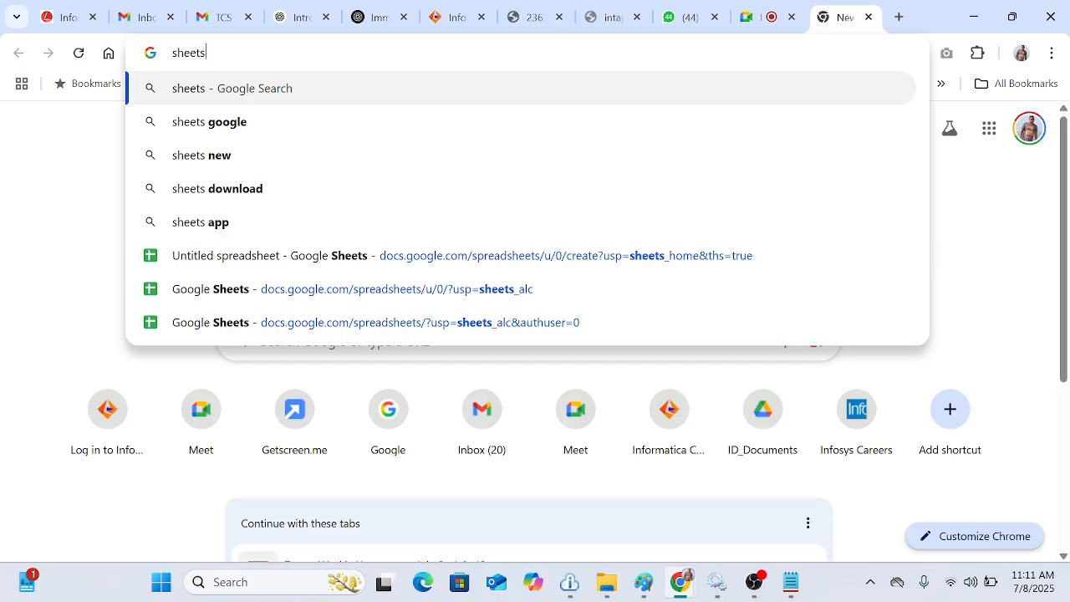
pyautogui.write('.google.com')
pyautogui.press('Return')
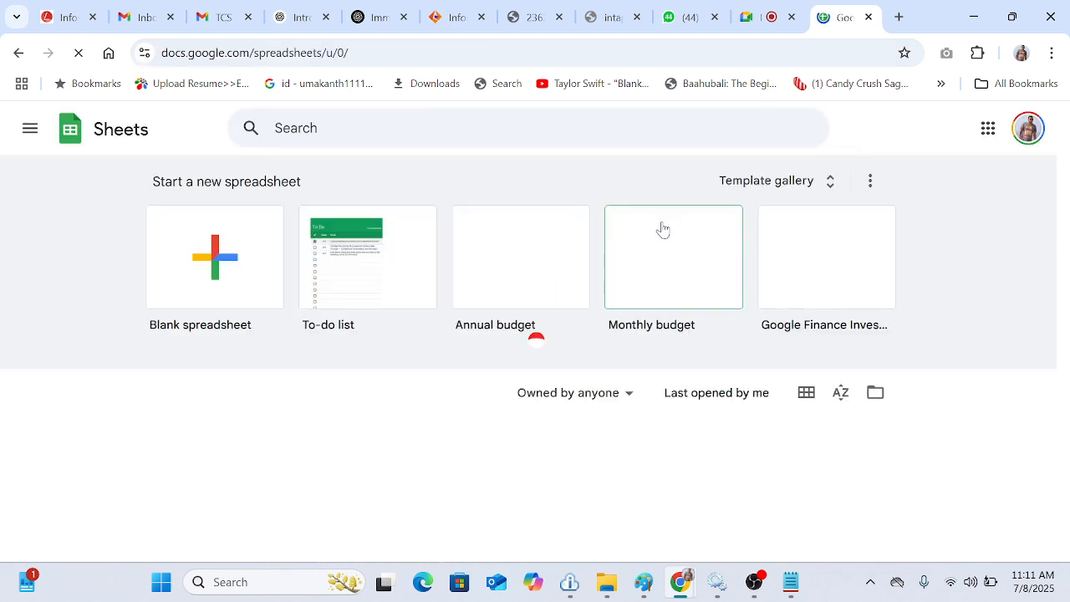
# Step: Create a blank spreadsheet with the headers Column name, Datatype and Length in row 1
pyautogui.click(220, 268)
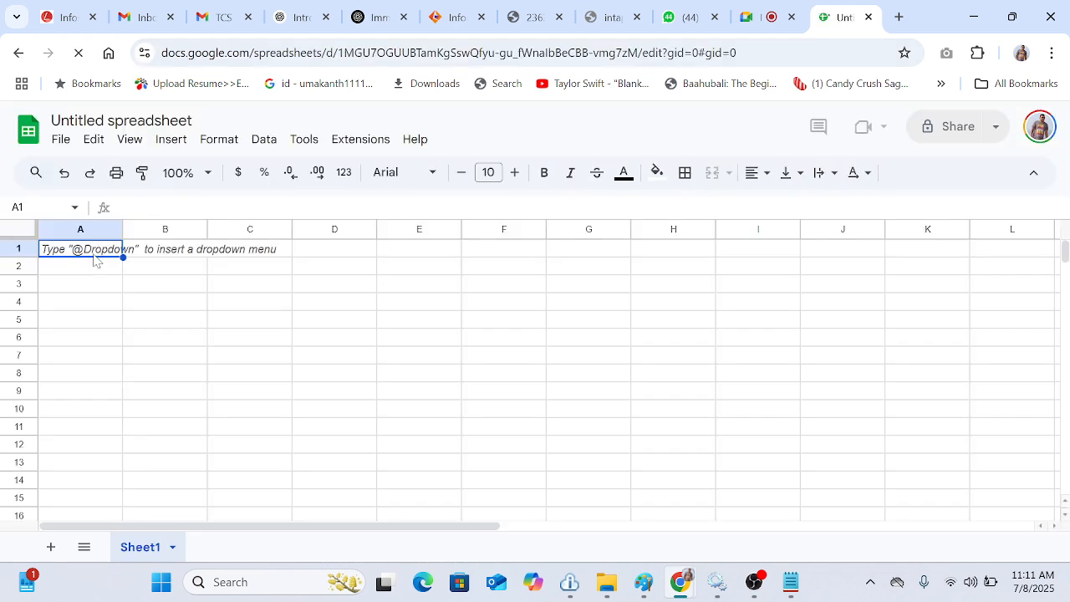
pyautogui.write('C')
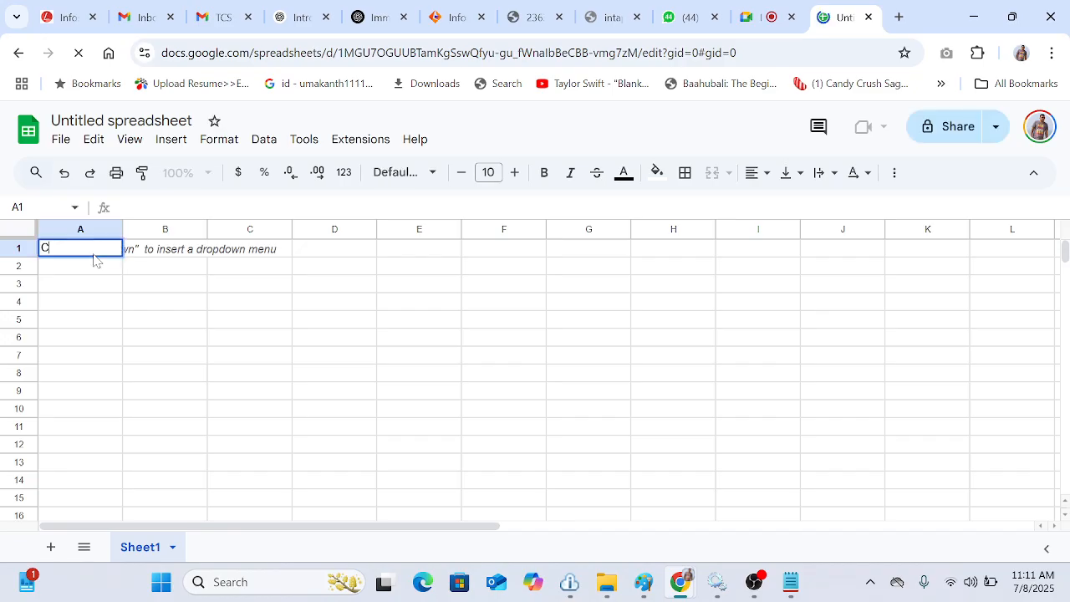
pyautogui.write('olumn')
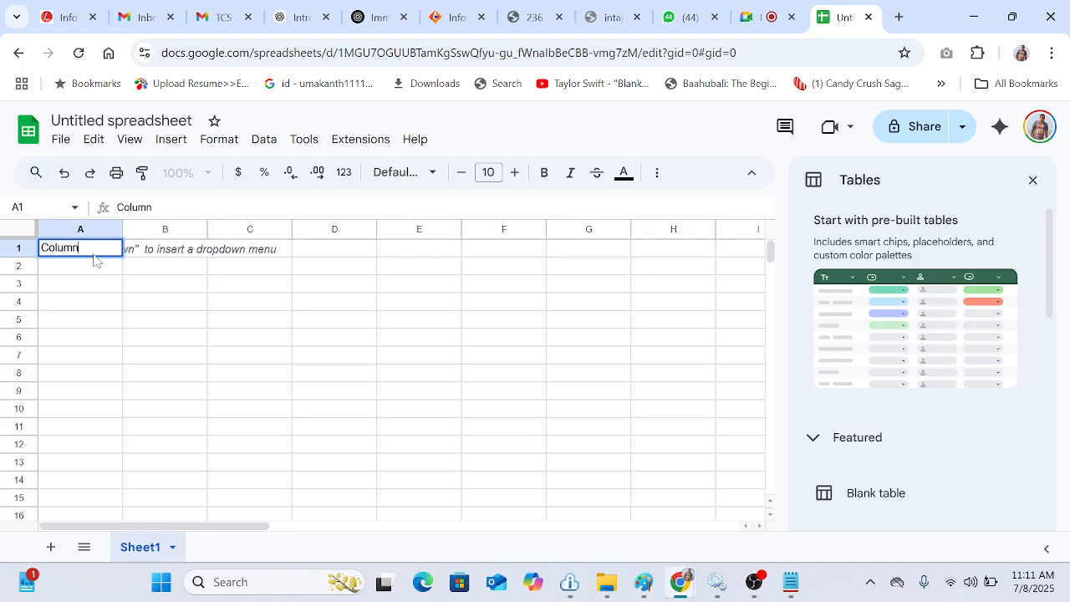
pyautogui.write(' name')
pyautogui.press('Tab')
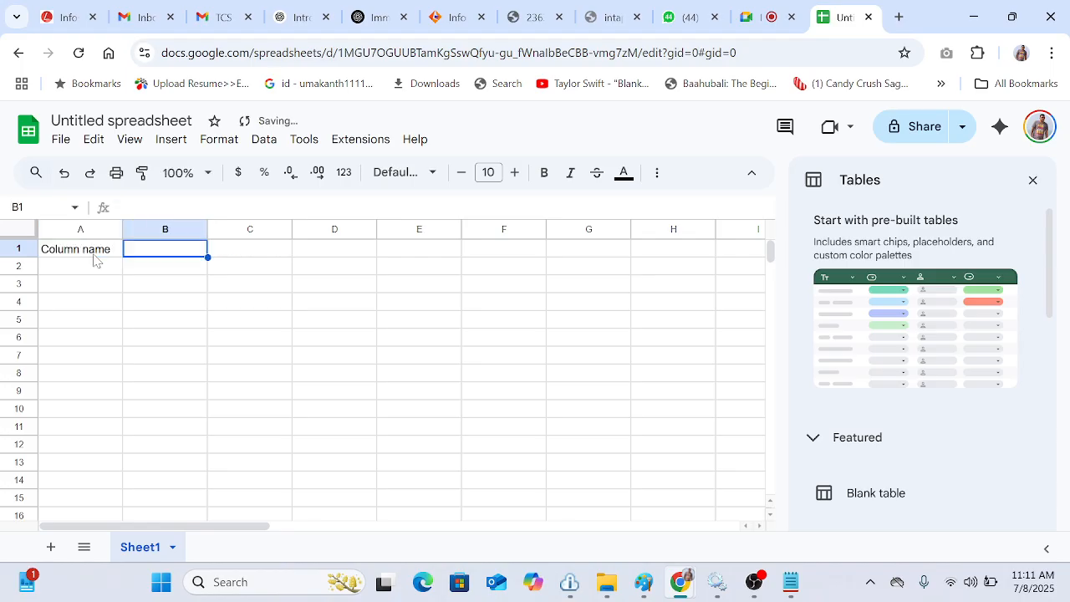
pyautogui.write('Datatype')
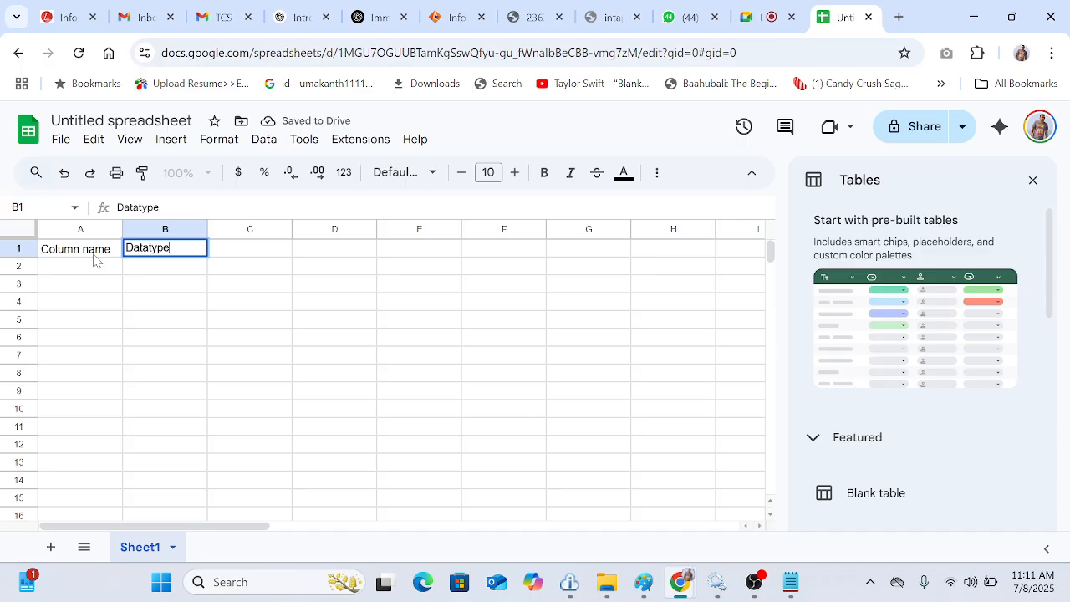
pyautogui.press('Tab')
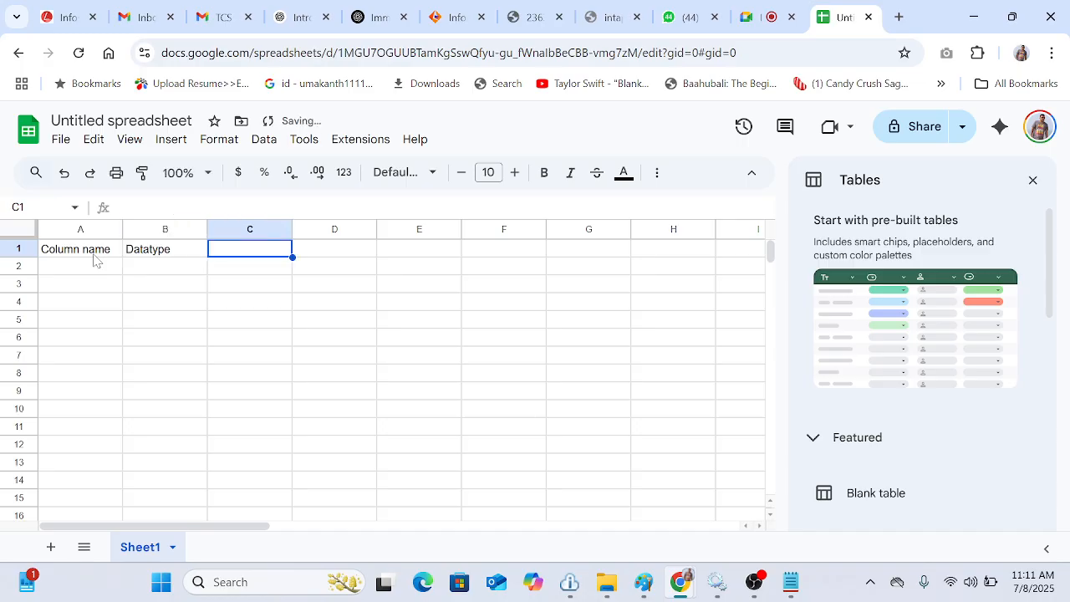
pyautogui.write('Length')
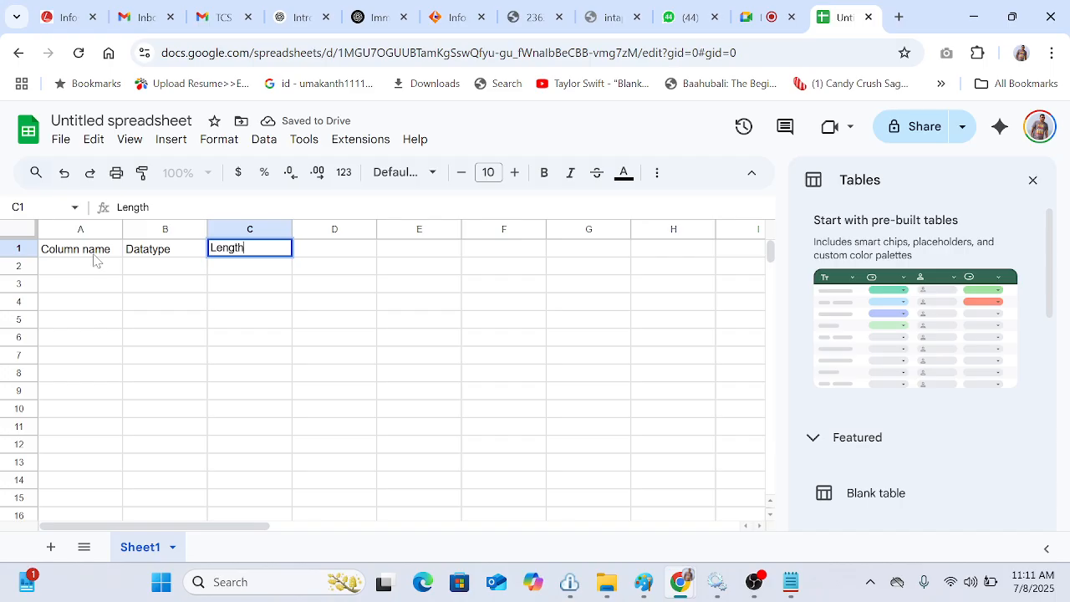
# Step: Enter ID, Name and Age in cells A2 to A4 under Column name
pyautogui.click(321, 326)
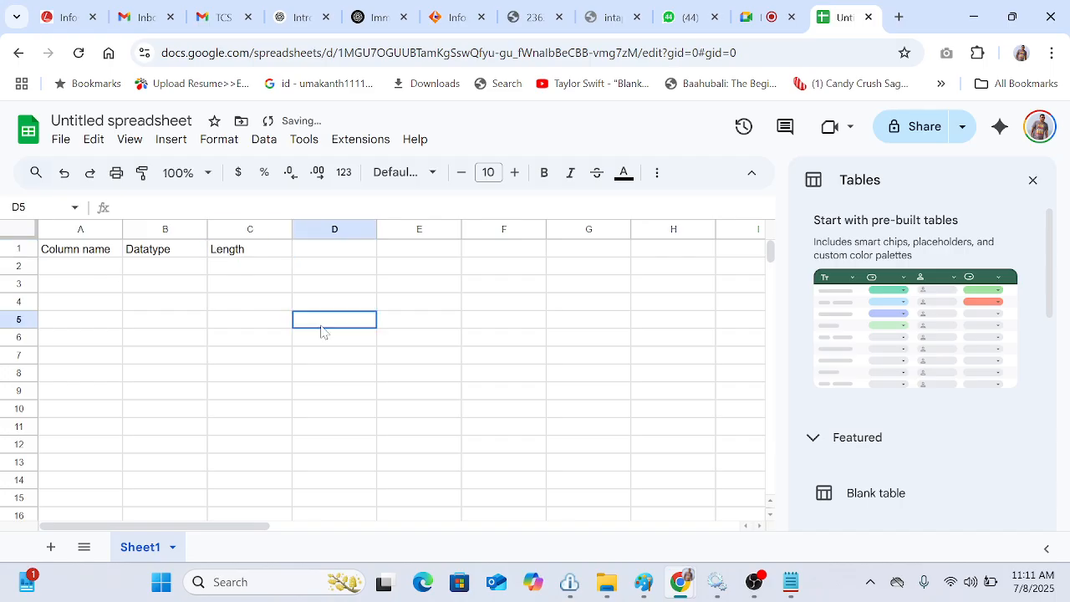
pyautogui.click(67, 269)
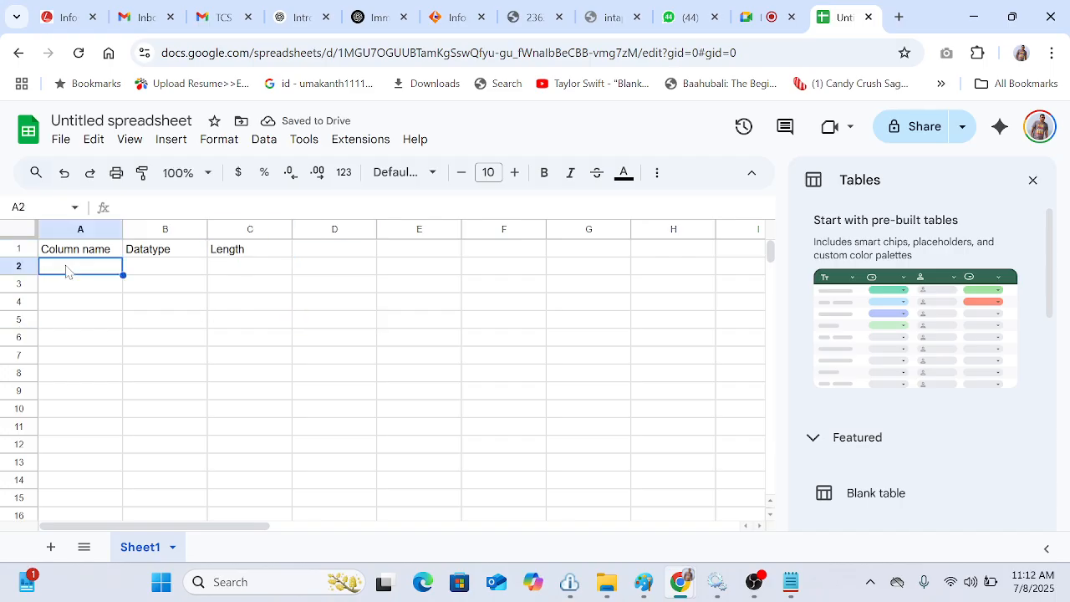
pyautogui.write('ID')
pyautogui.click(74, 286)
pyautogui.write('N')
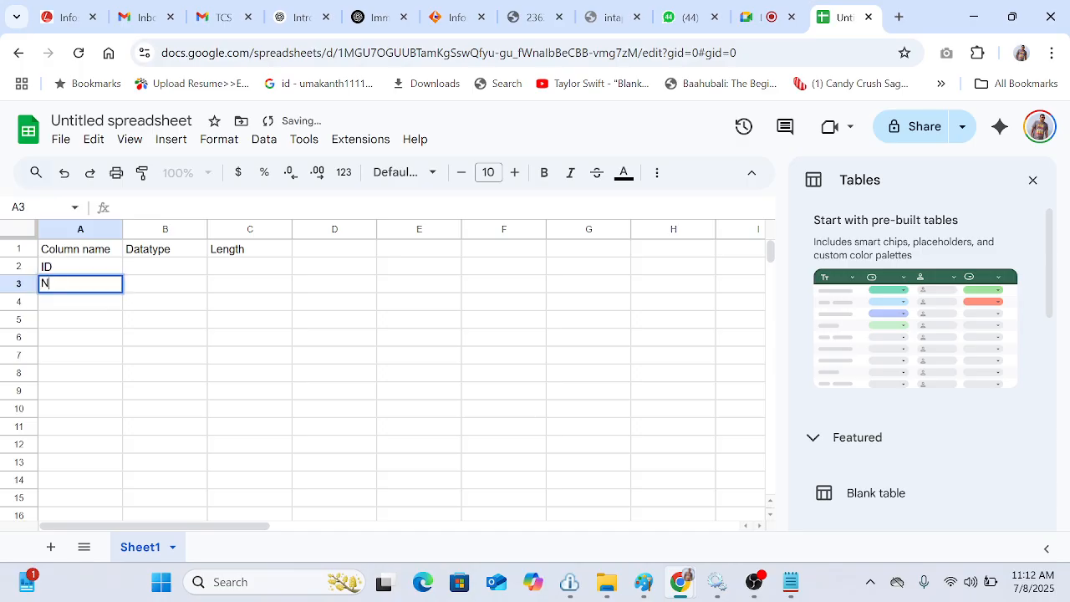
pyautogui.write('ame')
pyautogui.press('Return')
pyautogui.write('Age')
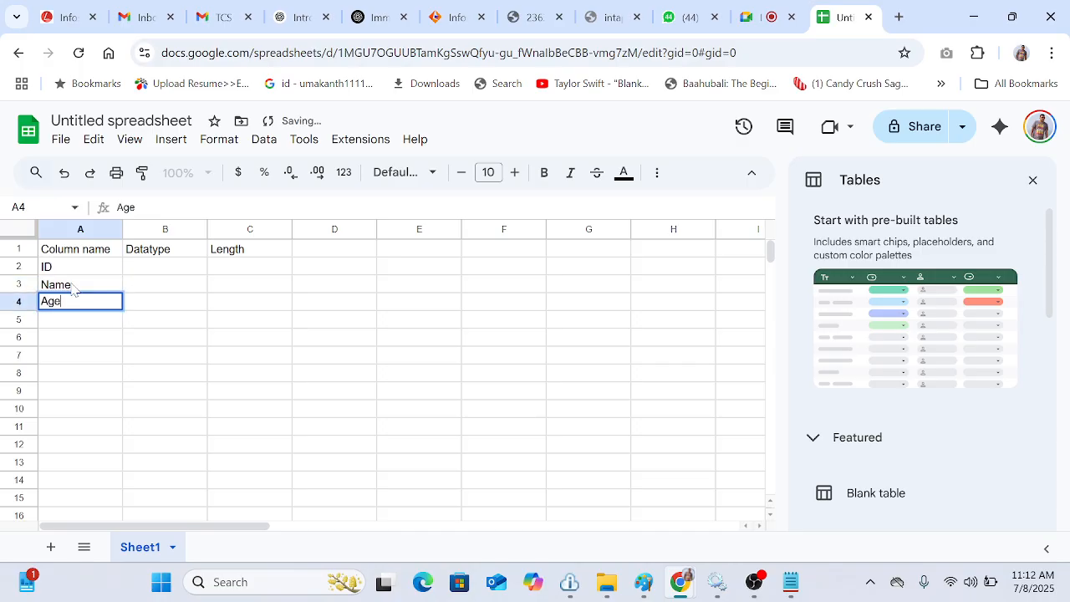
# Step: Add Location and Phone in cells A5 and A6
pyautogui.press('Return')
pyautogui.write('Locat')
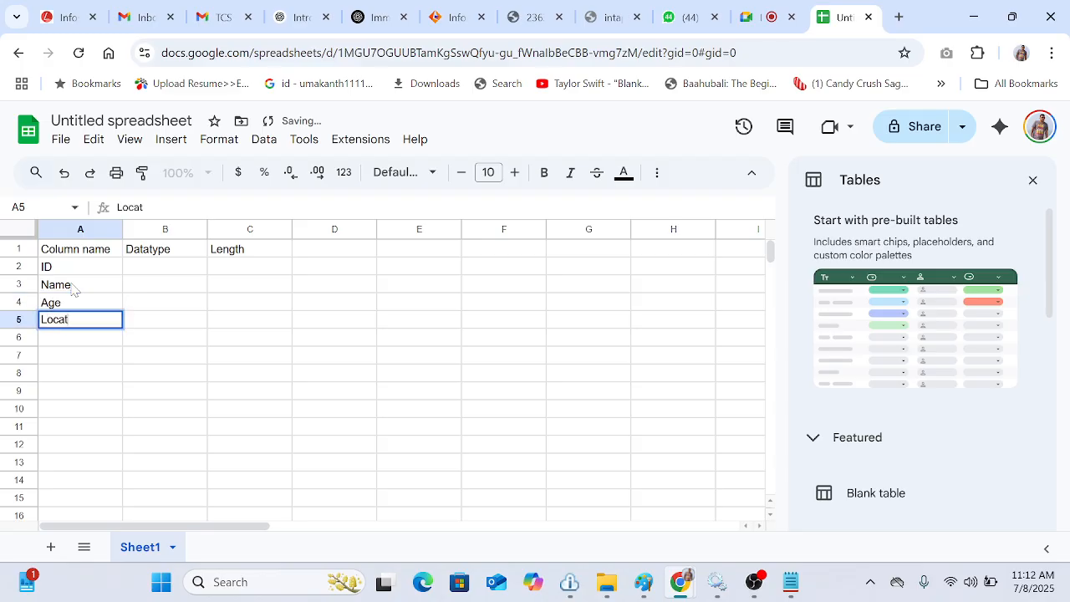
pyautogui.write('ion')
pyautogui.press('Return')
pyautogui.write('A')
pyautogui.press('BackSpace')
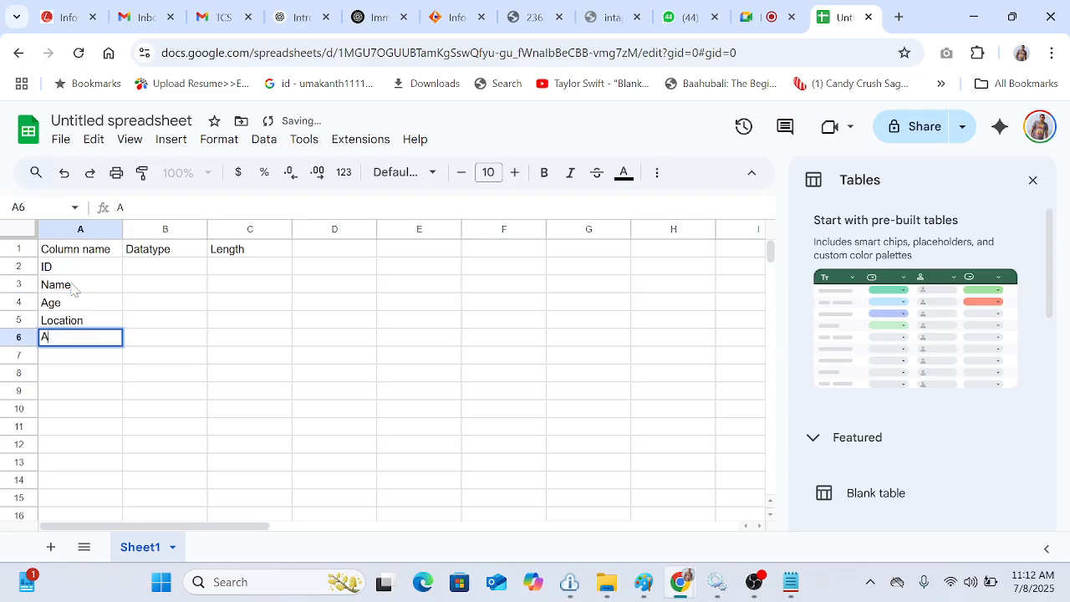
pyautogui.press('BackSpace')
pyautogui.write('Phone')
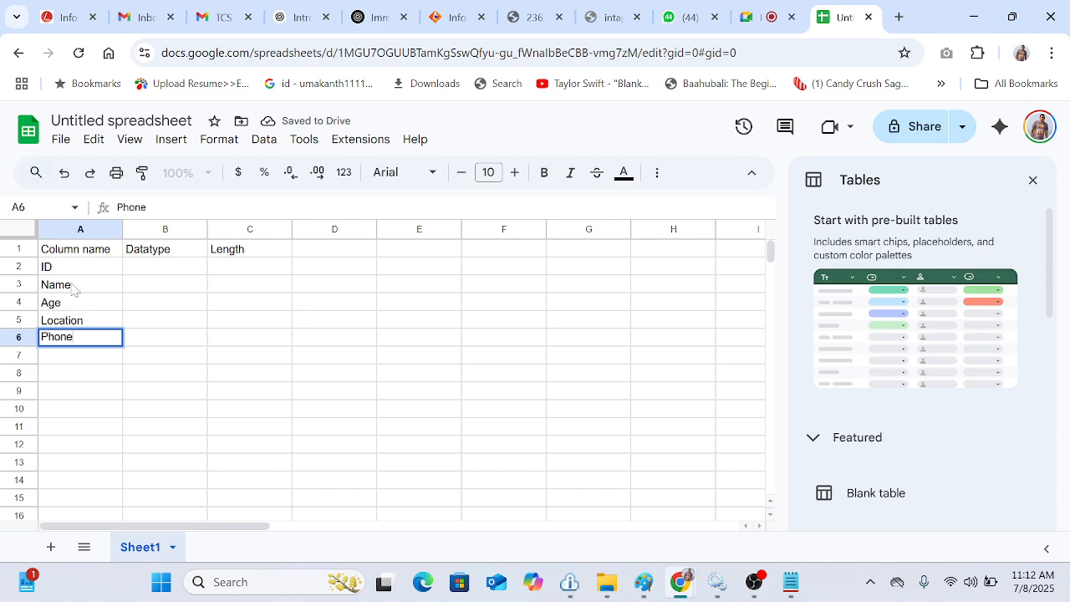
pyautogui.click(232, 327)
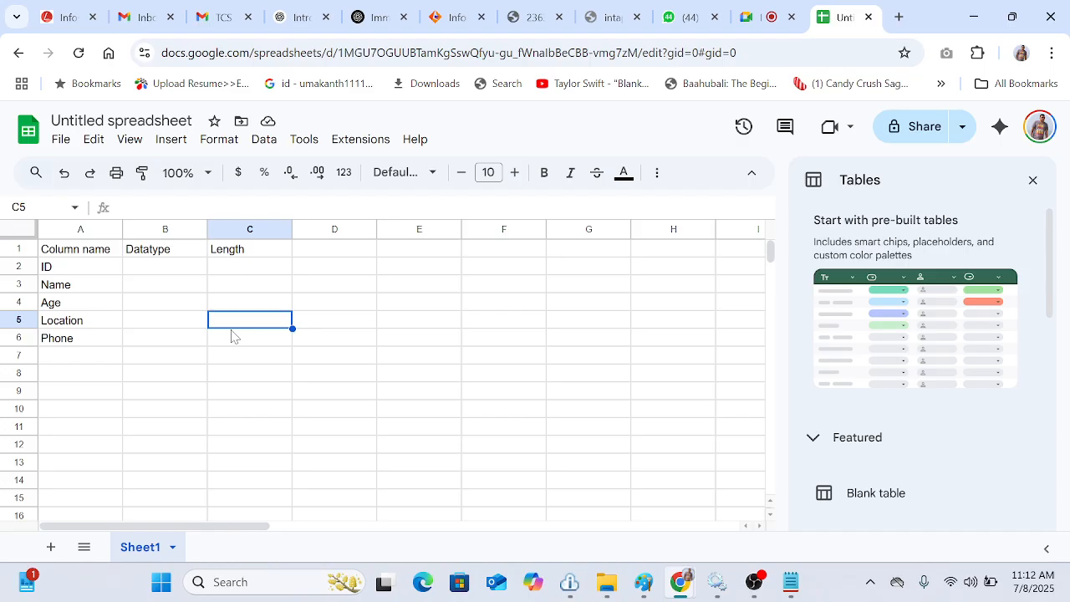
# Step: Enter String, Text and Char as the datatypes for ID, Name and Age in B2 to B4
pyautogui.click(139, 270)
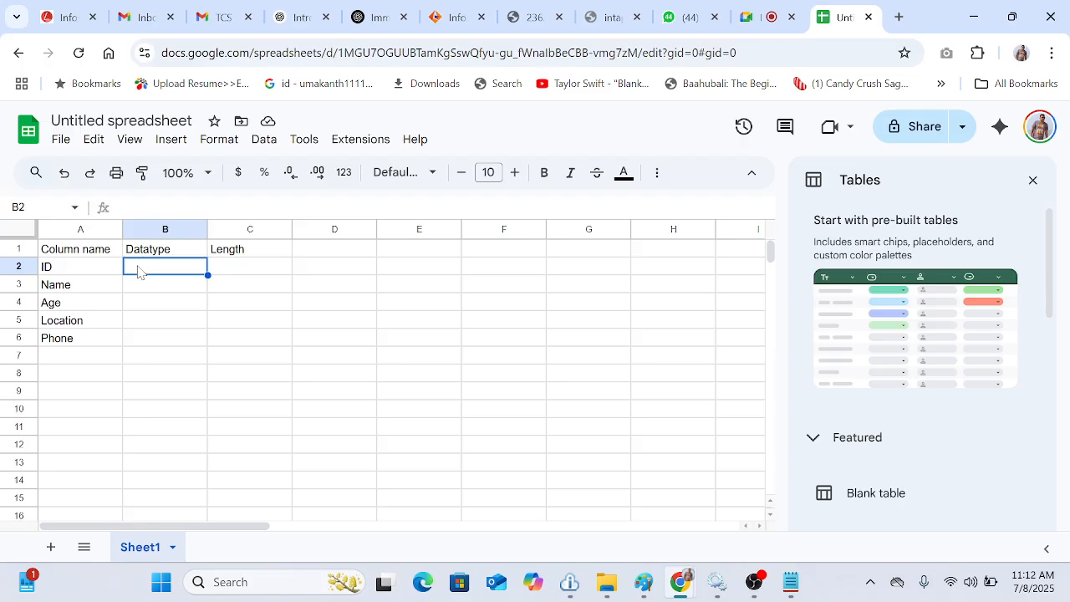
pyautogui.write('String')
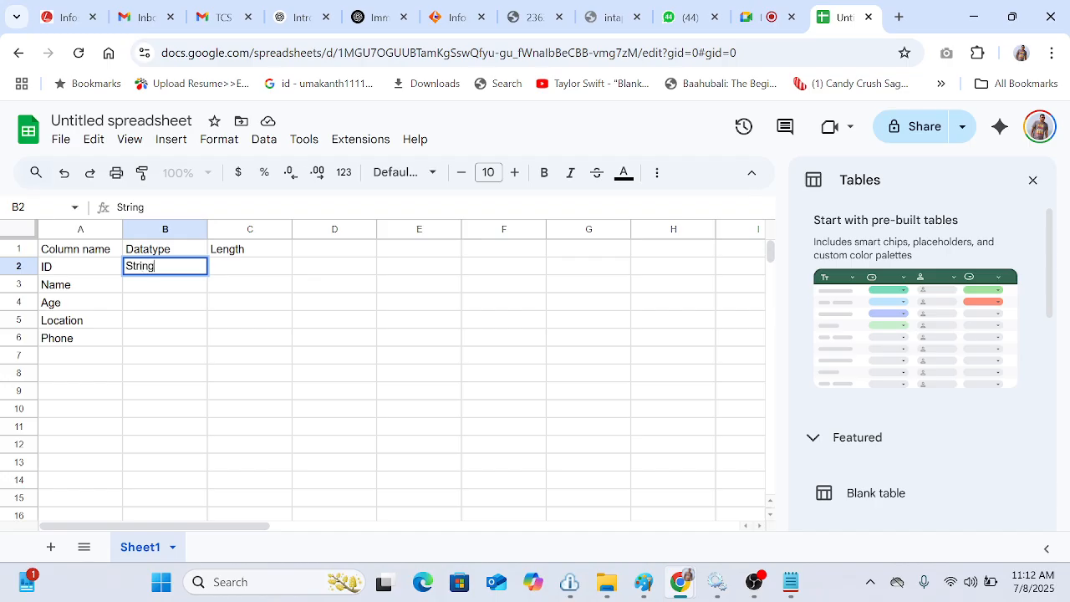
pyautogui.press('Return')
pyautogui.write('Text')
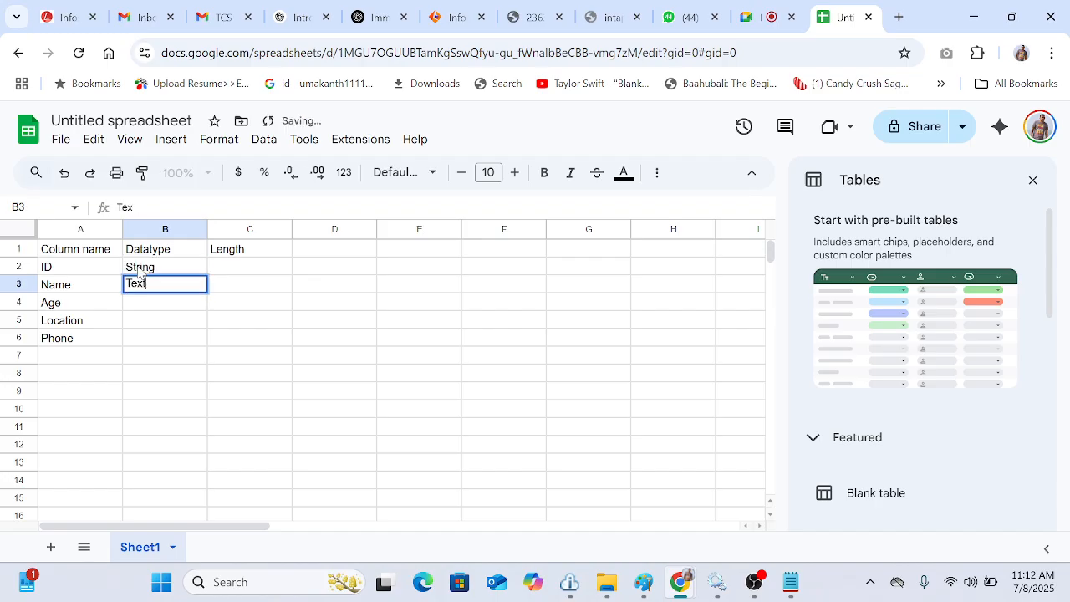
pyautogui.press('Return')
pyautogui.write('Char')
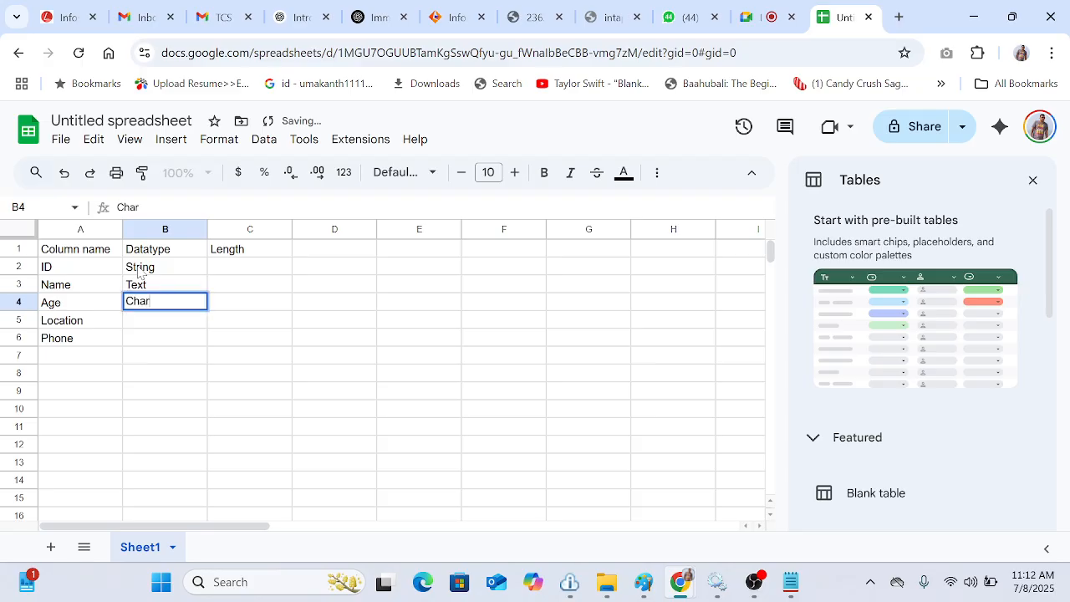
pyautogui.press('Return')
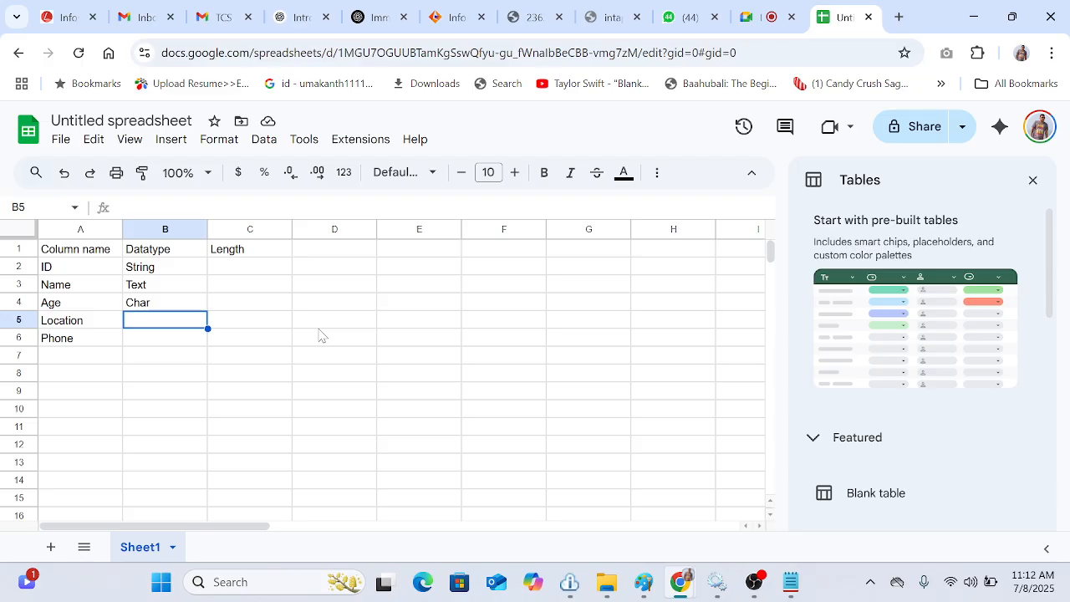
# Step: Enter Varchar and Varchar2 as the datatypes for Location and Phone in B5 and B6
pyautogui.write('Varchar')
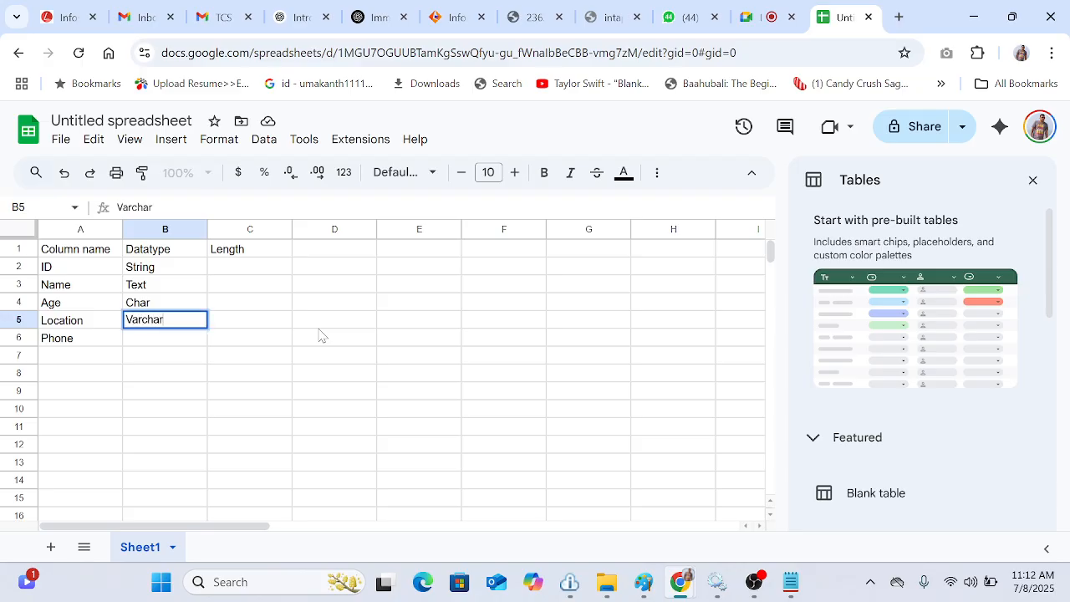
pyautogui.press('Return')
pyautogui.write('Varchar')
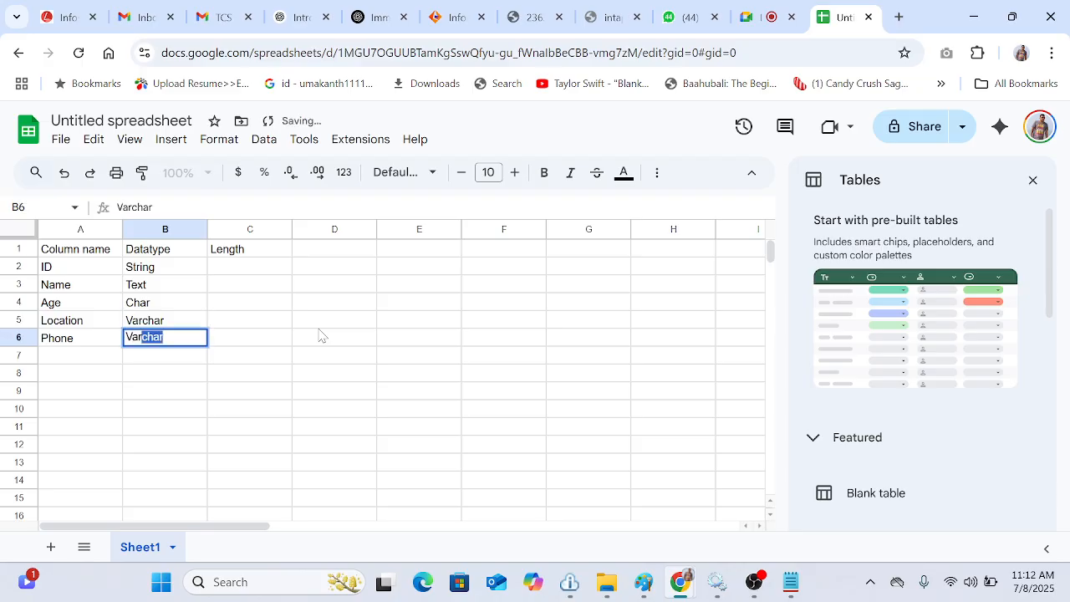
pyautogui.write('2')
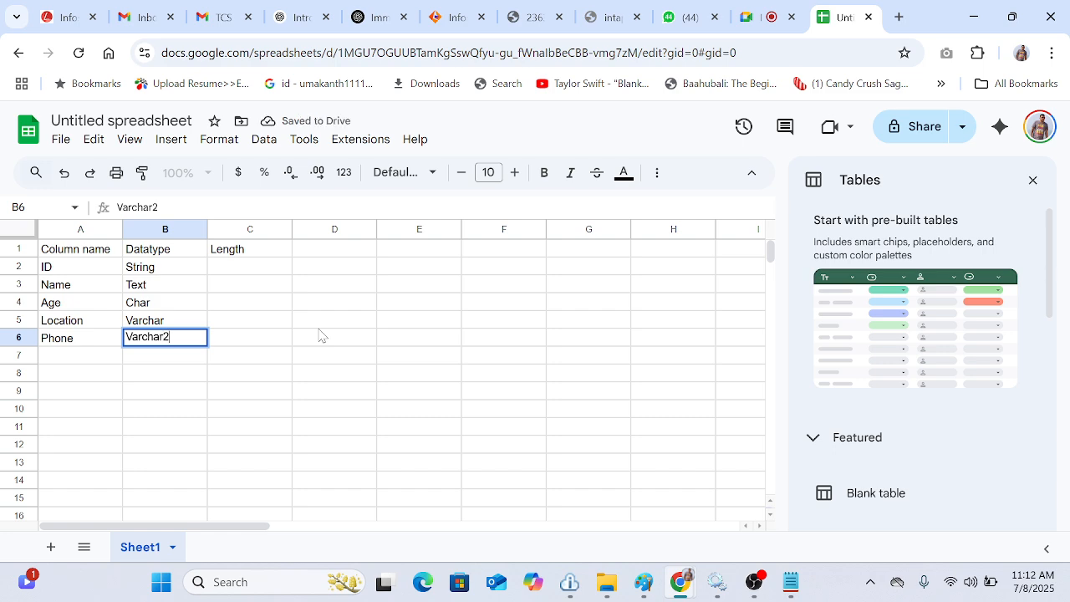
pyautogui.click(314, 445)
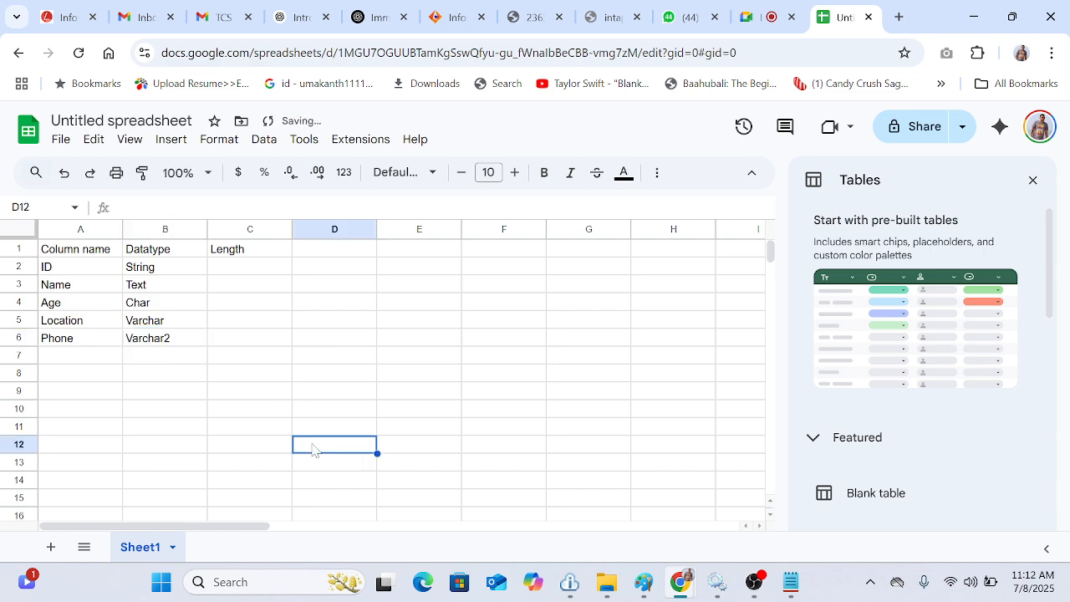
# Step: Copy the Text datatype from B3 into every cell from B2 to B6
pyautogui.click(183, 288)
pyautogui.hotkey('ctrl', 'c')
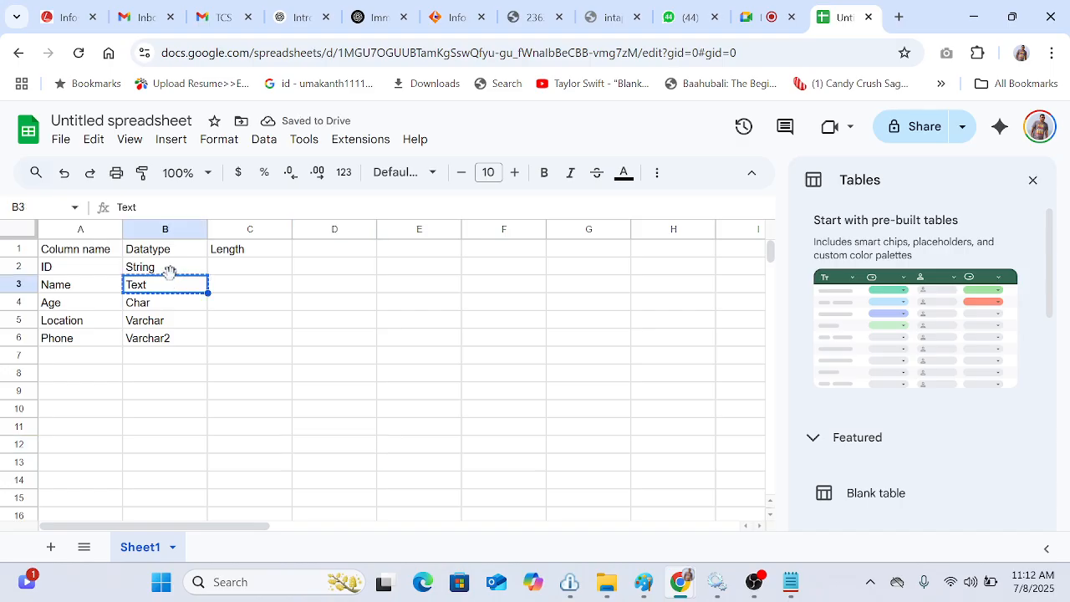
pyautogui.moveTo(169, 266); pyautogui.dragTo(162, 349)
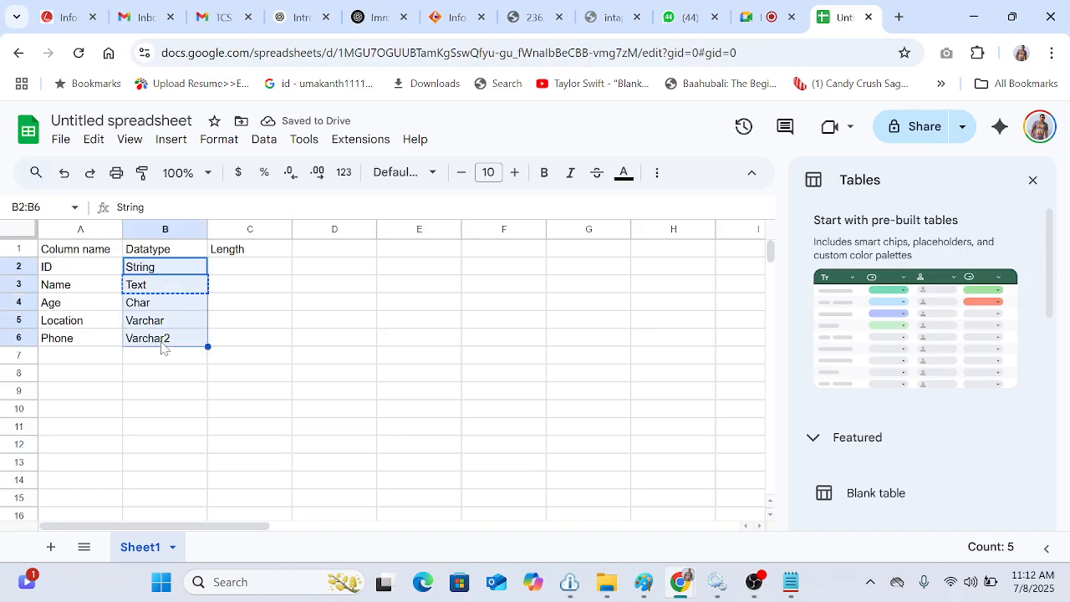
pyautogui.hotkey('ctrl', 'v')
pyautogui.click(295, 398)
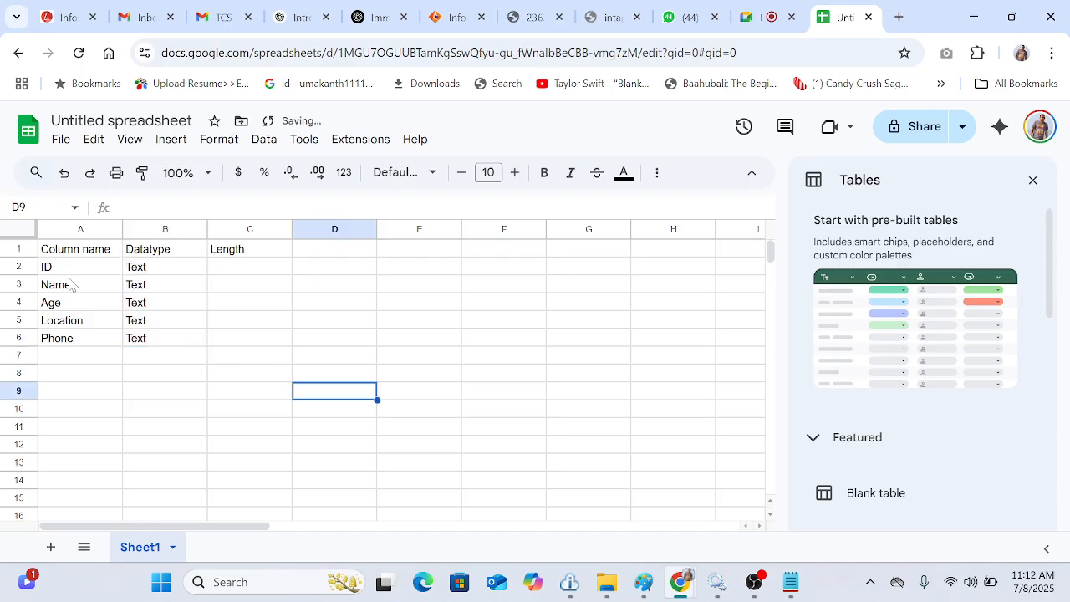
# Step: Enter the lengths 3, 15, 3, 10 and 12 in cells C2 to C6 under Length
pyautogui.click(240, 275)
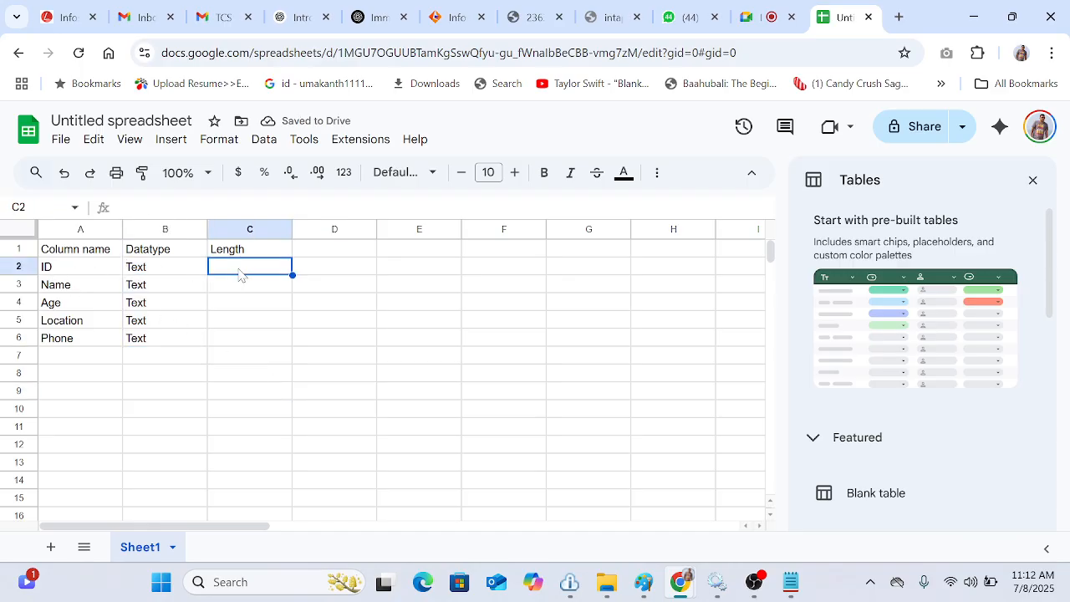
pyautogui.write('3')
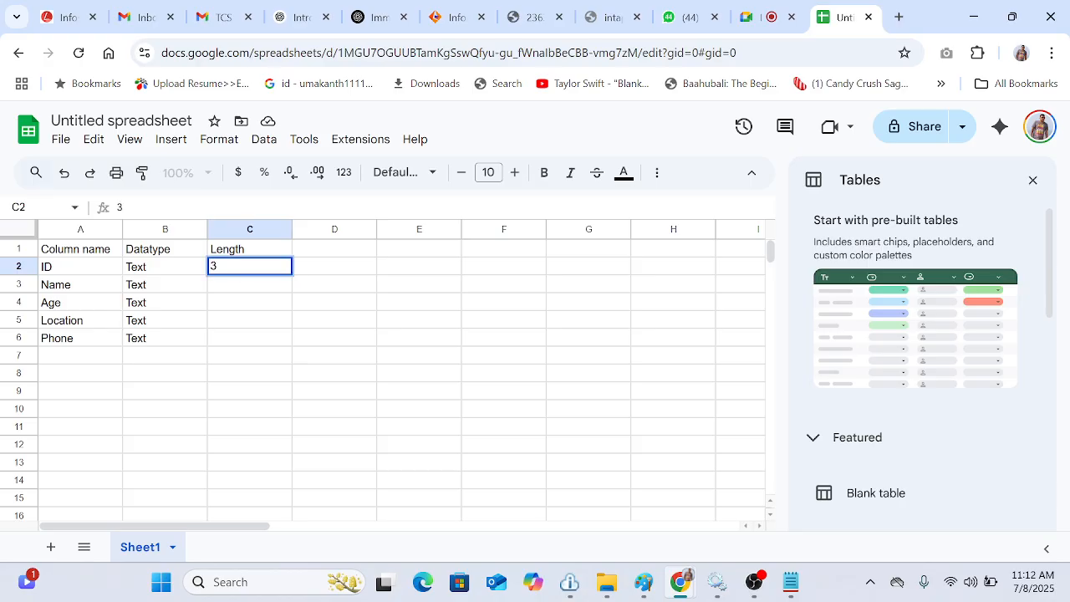
pyautogui.click(252, 288)
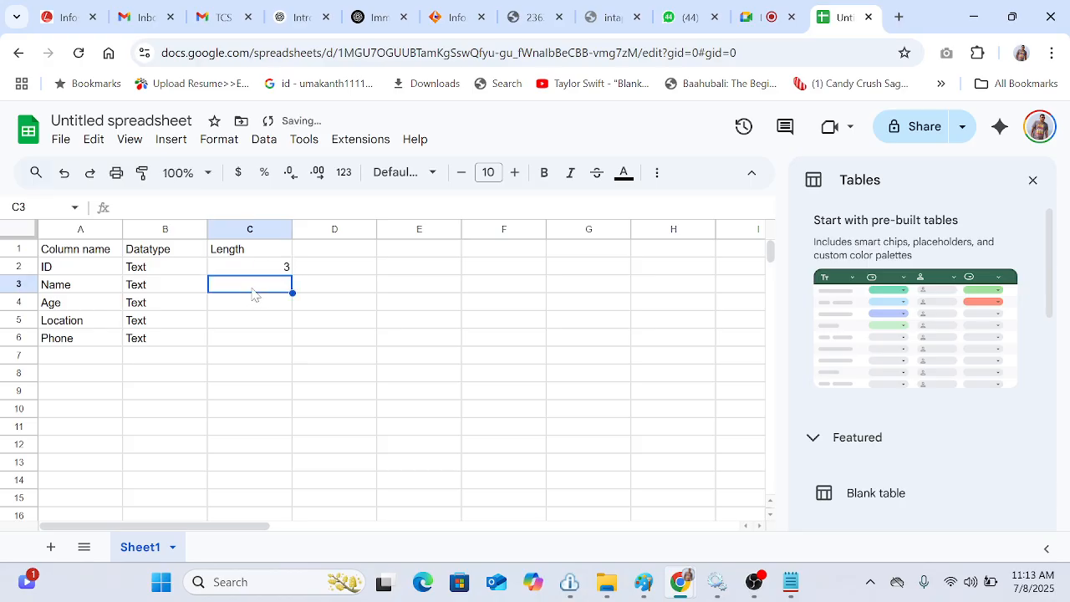
pyautogui.write('15')
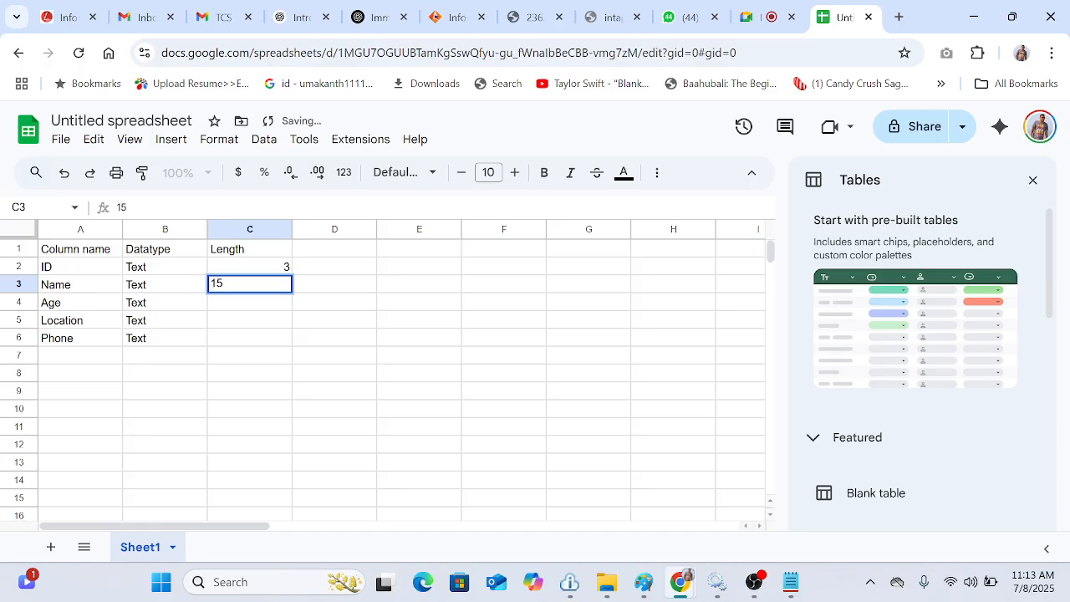
pyautogui.click(260, 308)
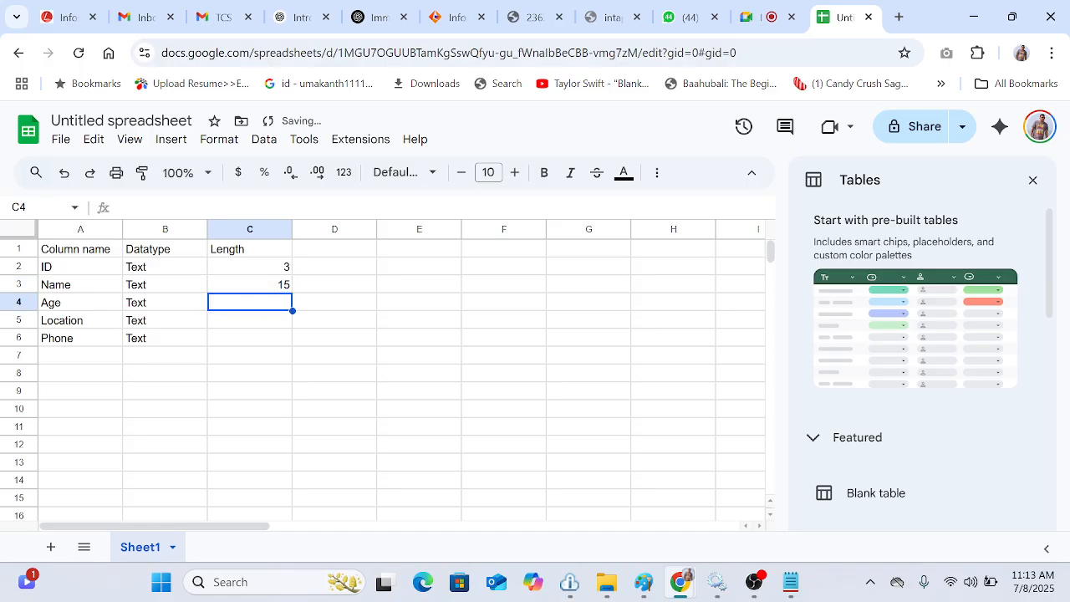
pyautogui.write('3')
pyautogui.click(264, 323)
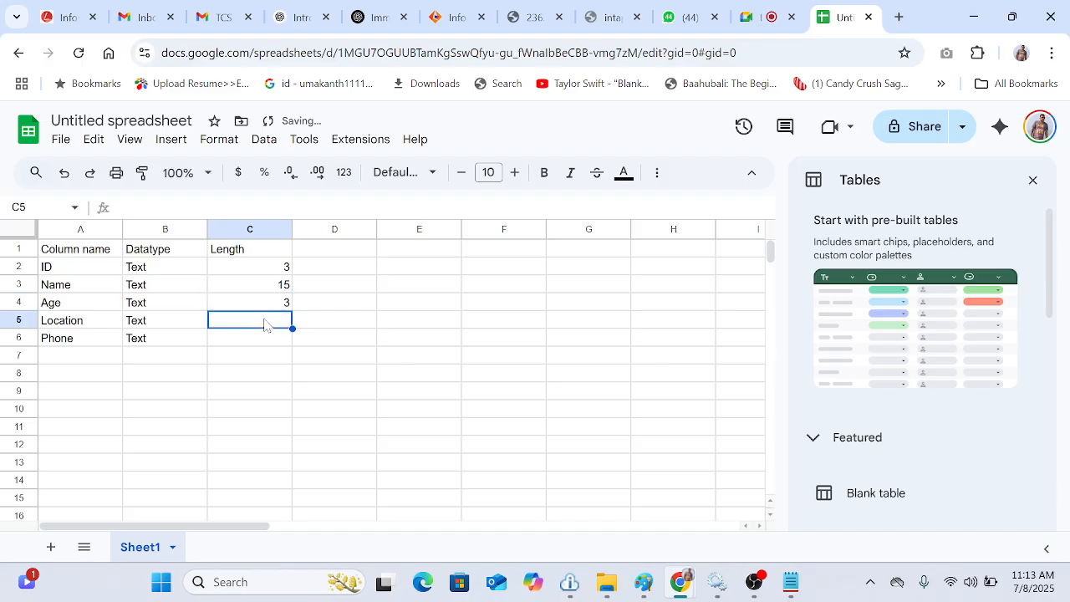
pyautogui.write('10')
pyautogui.press('Return')
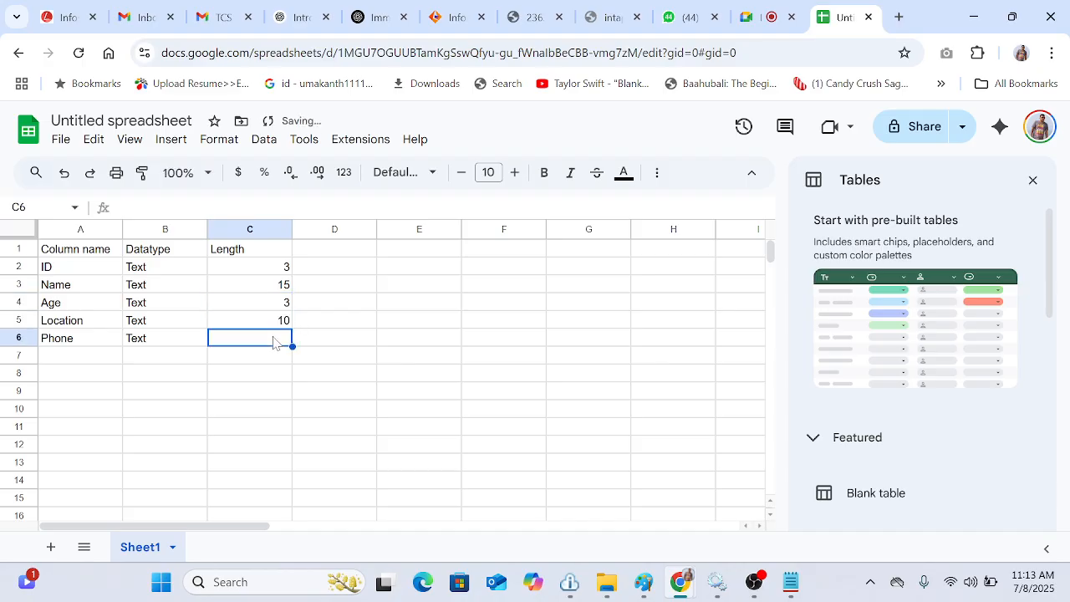
pyautogui.write('12')
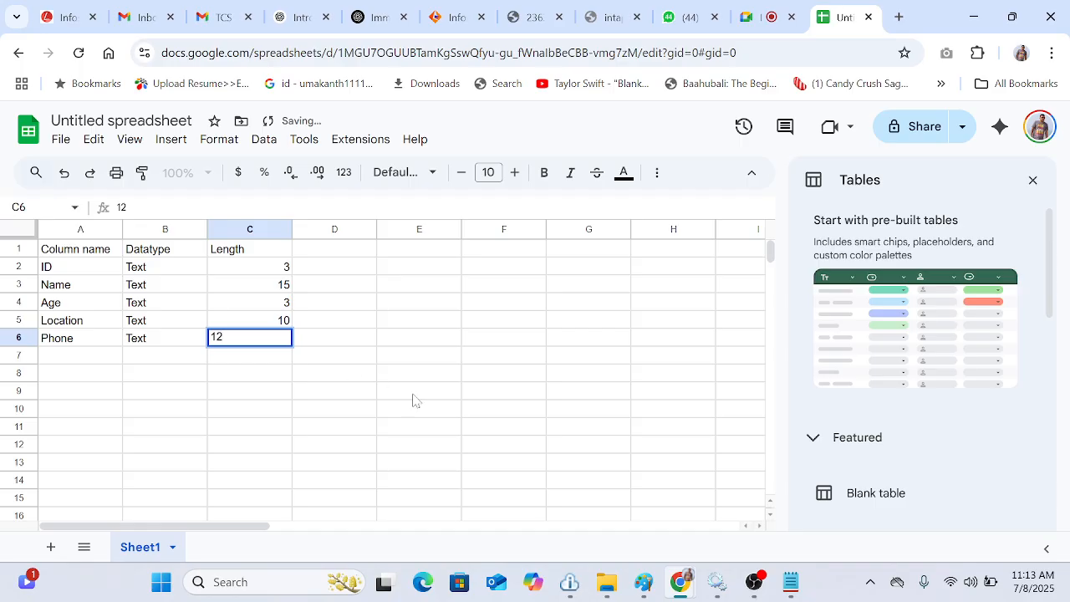
pyautogui.click(413, 400)
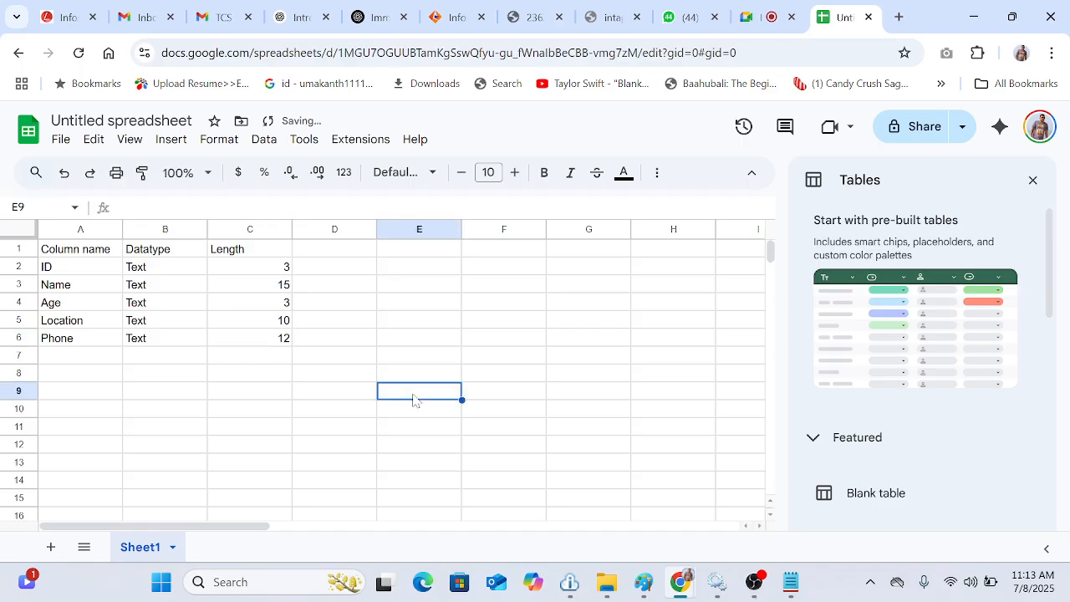
# Step: Close the Tables panel and apply all borders to the table range A1 to C6
pyautogui.click(49, 255)
pyautogui.moveTo(48, 255); pyautogui.dragTo(243, 344)
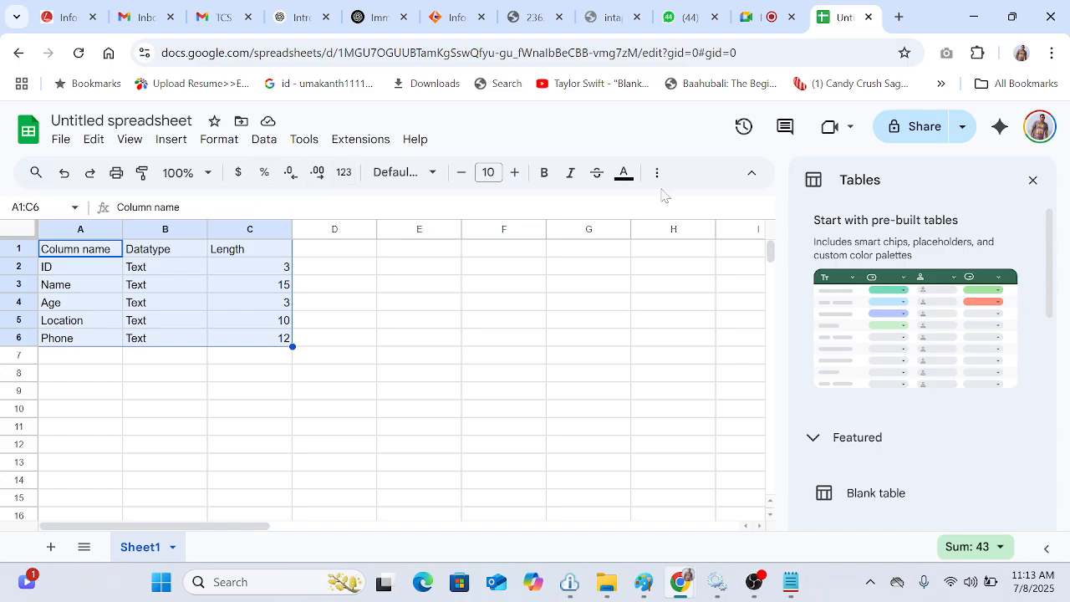
pyautogui.click(1033, 181)
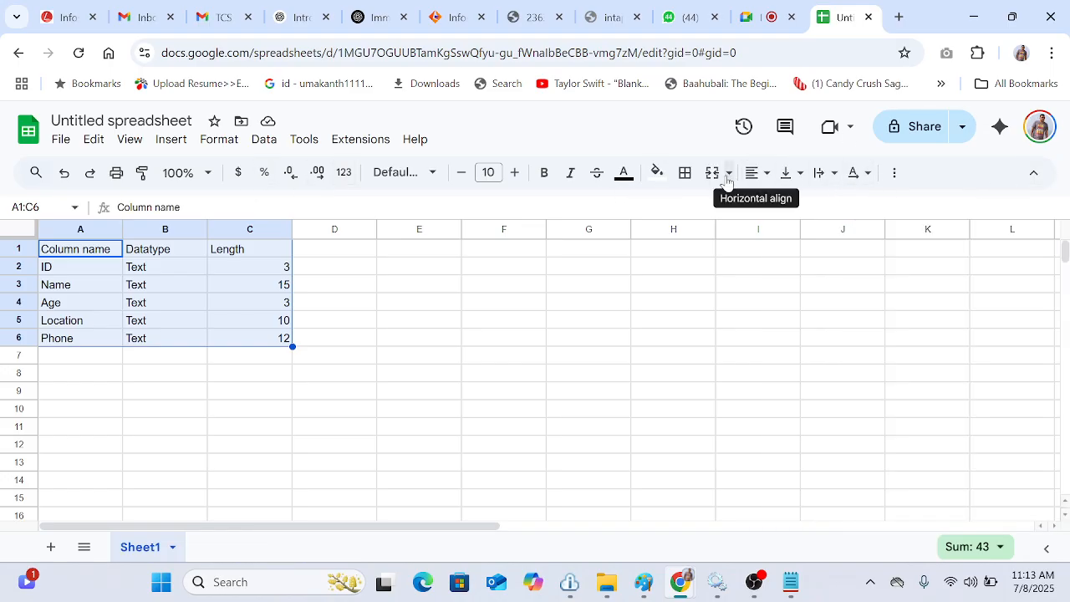
pyautogui.click(687, 175)
pyautogui.click(694, 210)
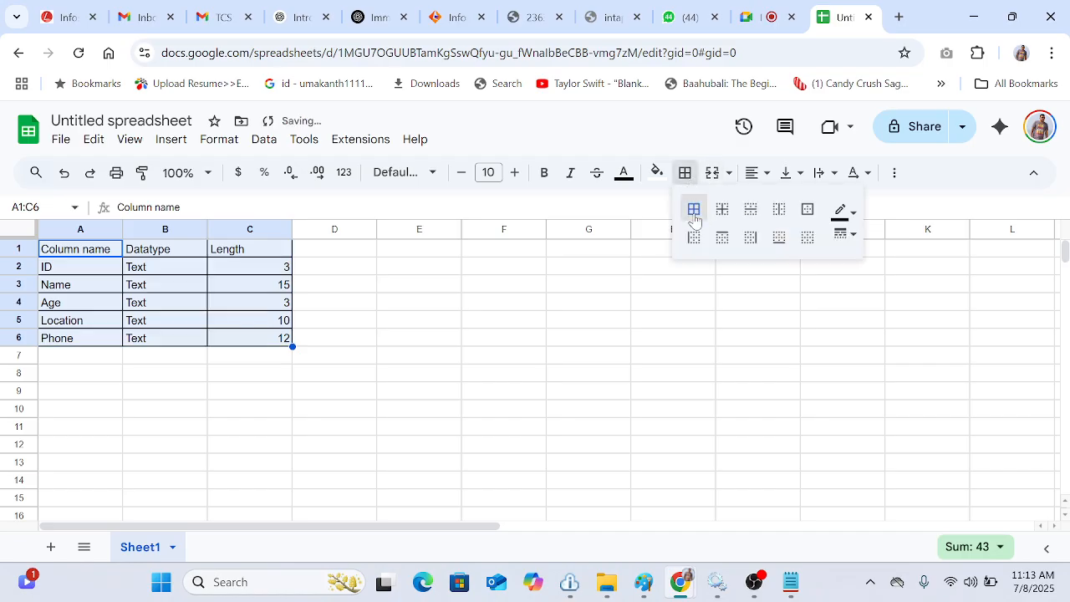
pyautogui.click(440, 344)
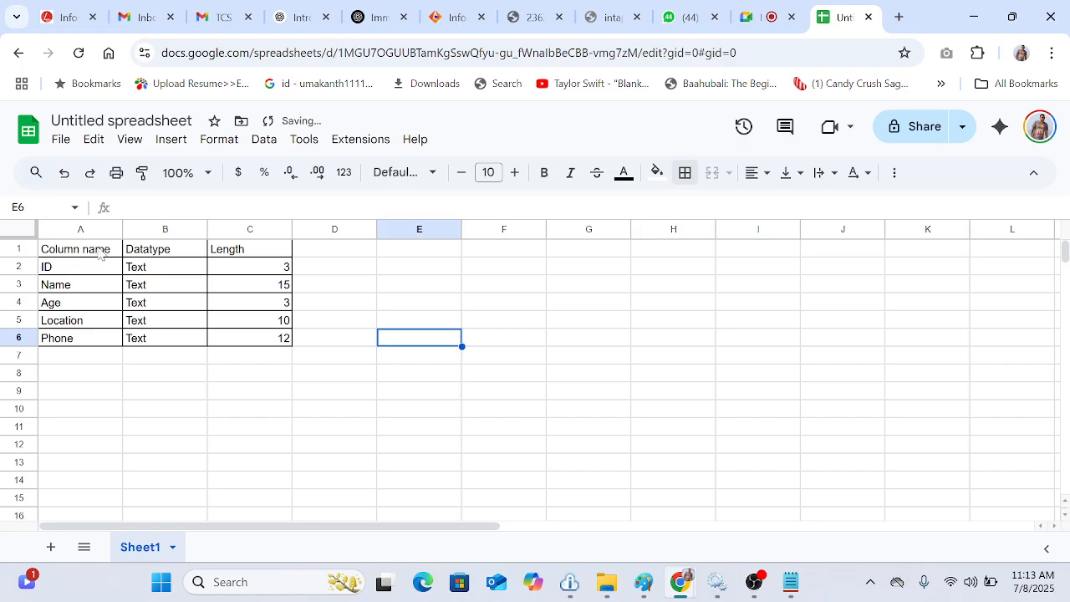
# Step: Make the header row A1 to C1 bold and fill it with a light green colour
pyautogui.moveTo(104, 249); pyautogui.dragTo(237, 257)
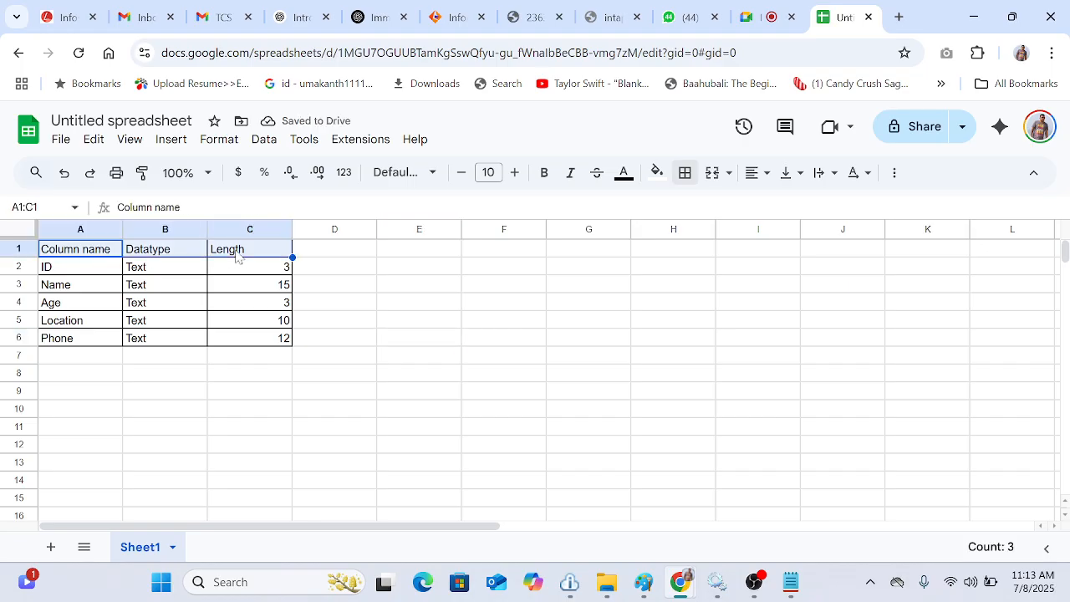
pyautogui.hotkey('ctrl', 'b')
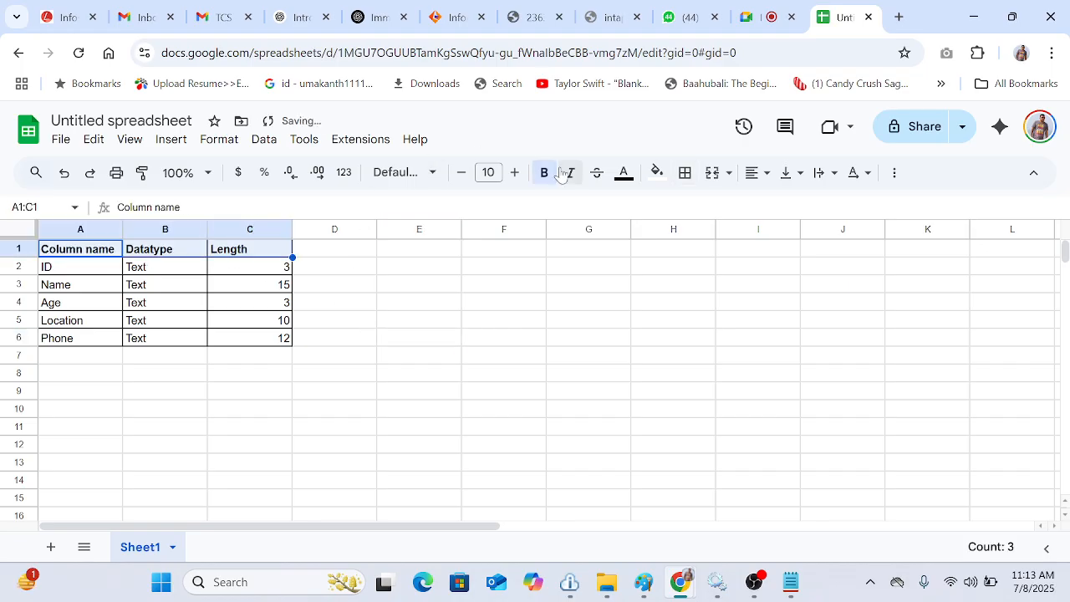
pyautogui.click(657, 175)
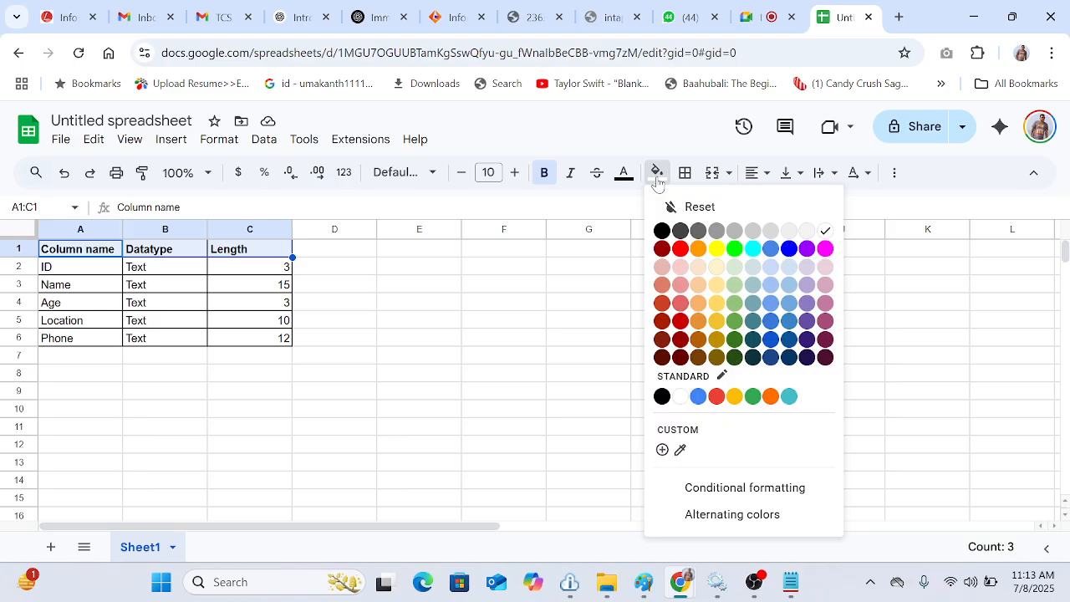
pyautogui.click(734, 286)
pyautogui.click(477, 349)
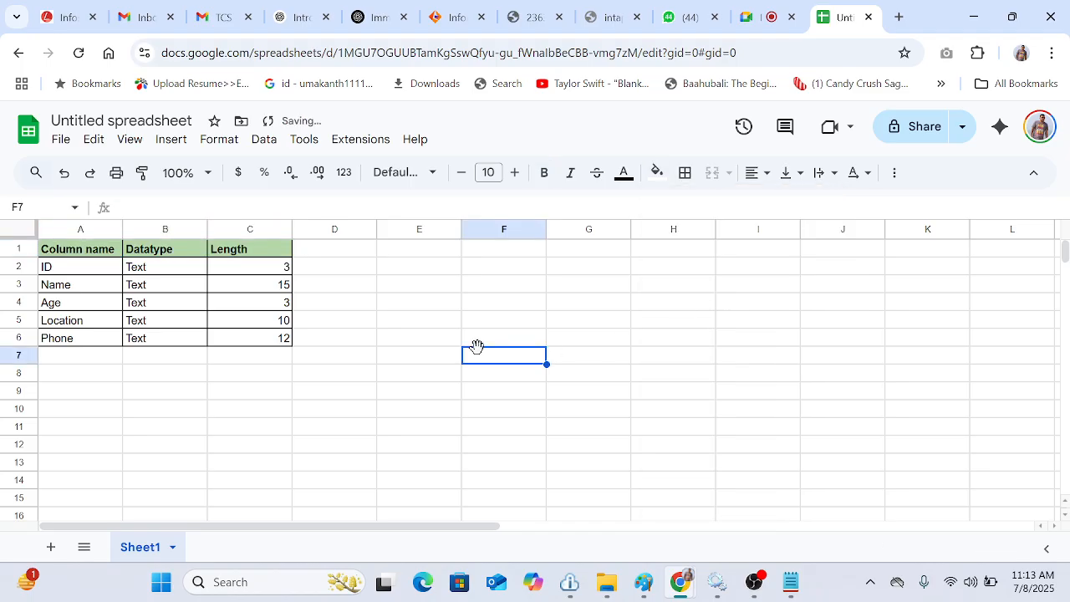
pyautogui.click(489, 380)
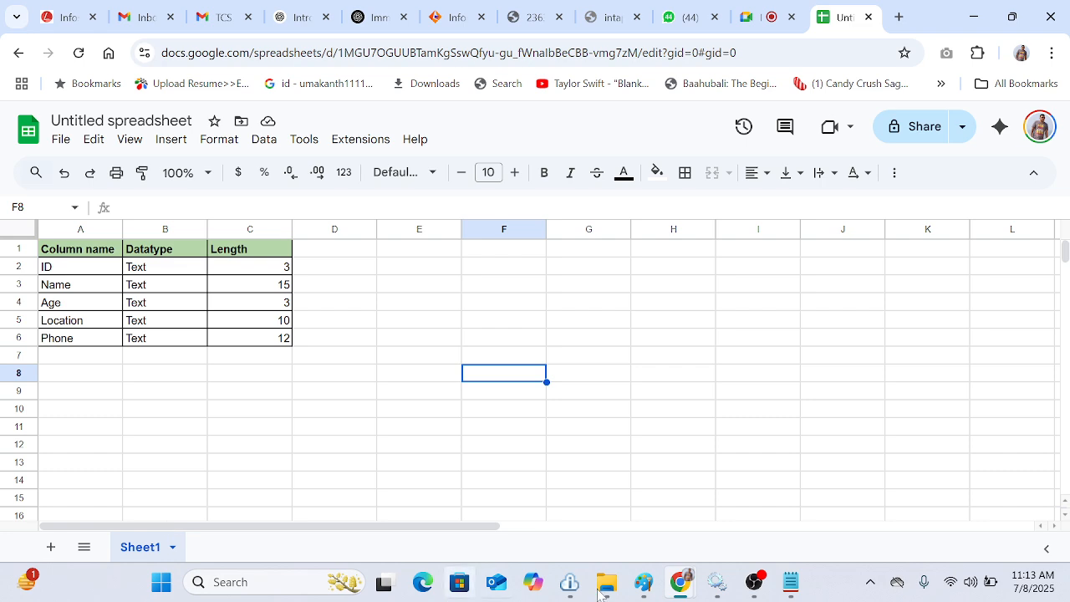
# Step: Switch to Notepad, type the column names ID Name Age Location Phone on one line, and select that line
pyautogui.click(328, 255)
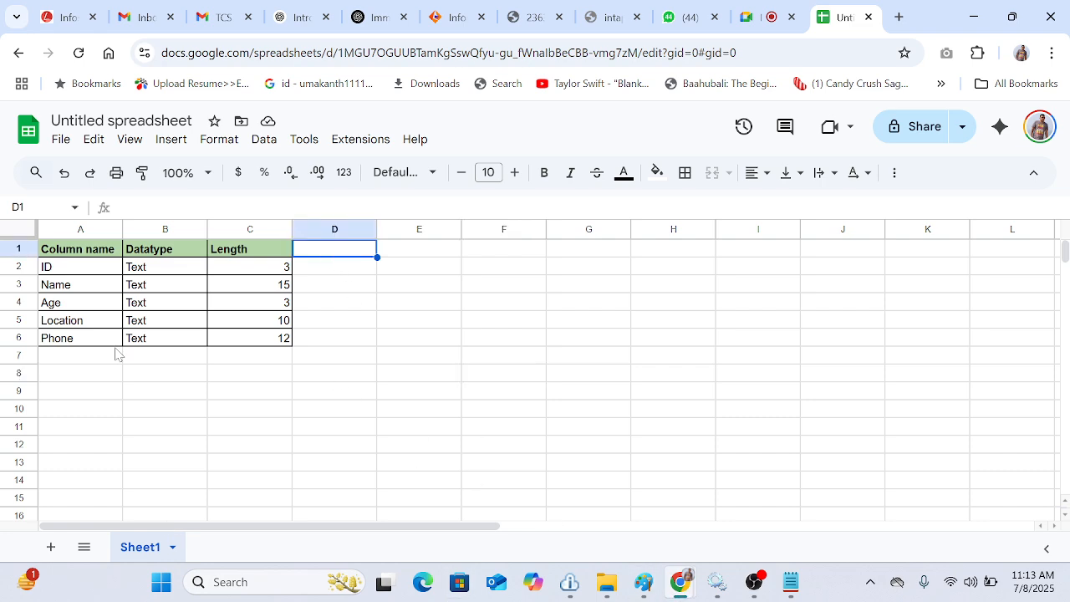
pyautogui.click(791, 582)
pyautogui.write('id')
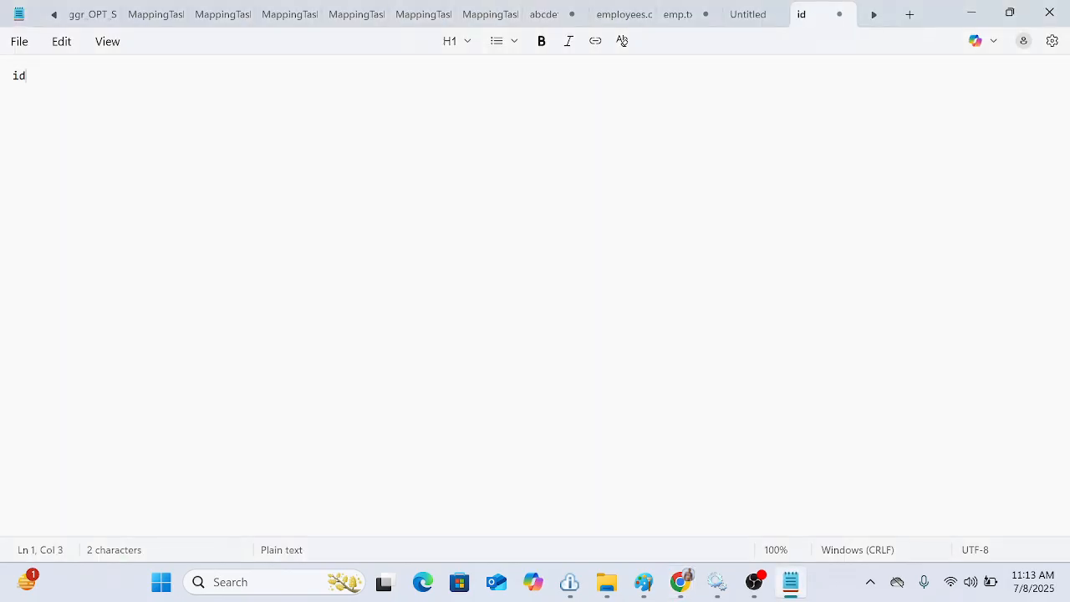
pyautogui.press('BackSpace')
pyautogui.press('BackSpace')
pyautogui.write('ID Name Place')
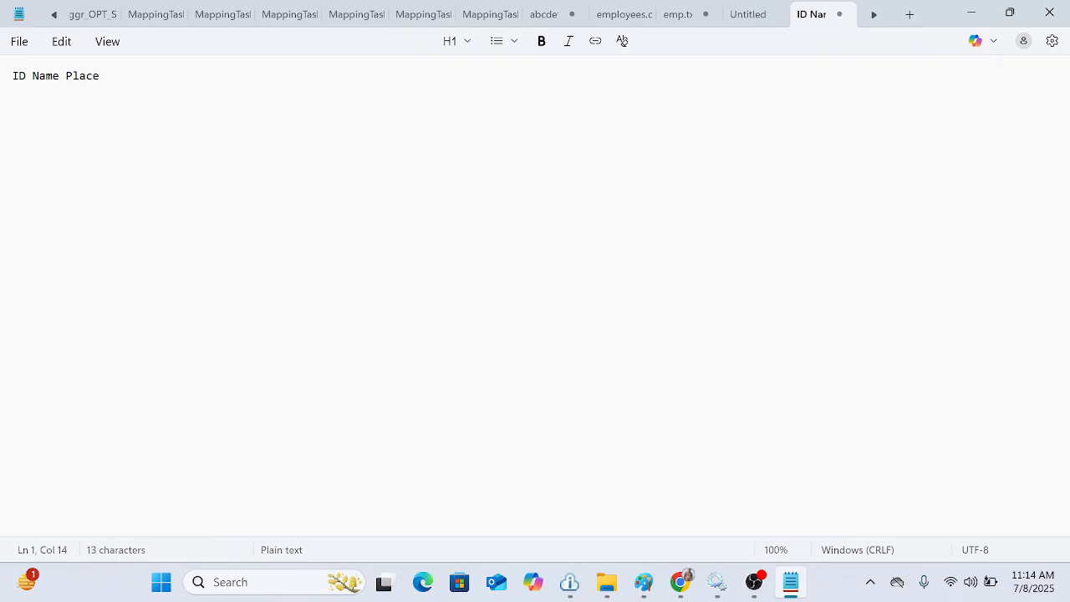
pyautogui.press('BackSpace')
pyautogui.press('BackSpace')
pyautogui.press('BackSpace')
pyautogui.press('BackSpace')
pyautogui.press('BackSpace')
pyautogui.write('Age Location Phone')
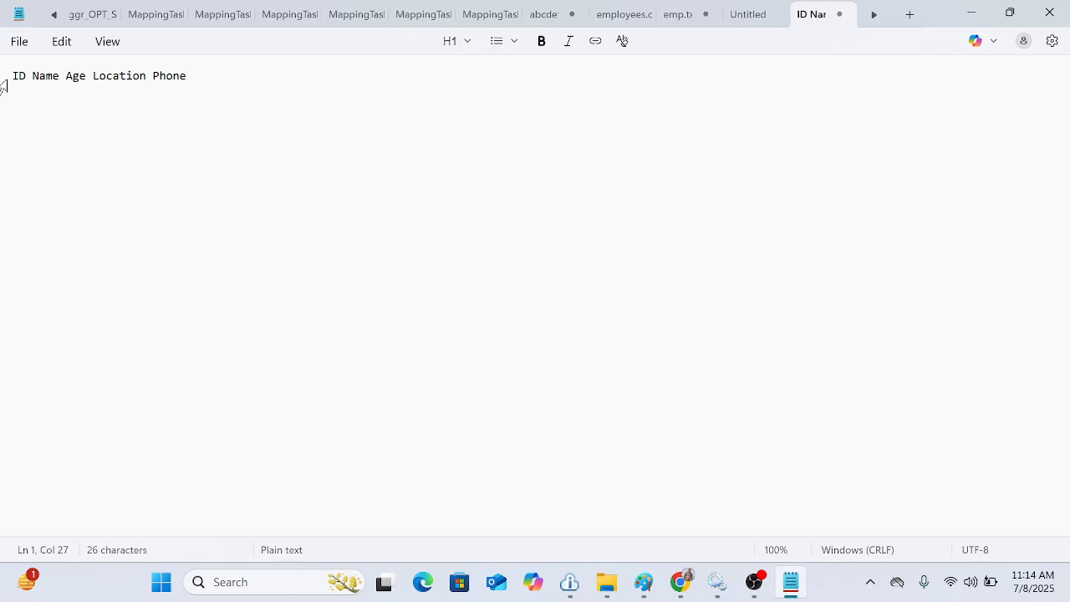
pyautogui.moveTo(3, 77); pyautogui.dragTo(187, 77)
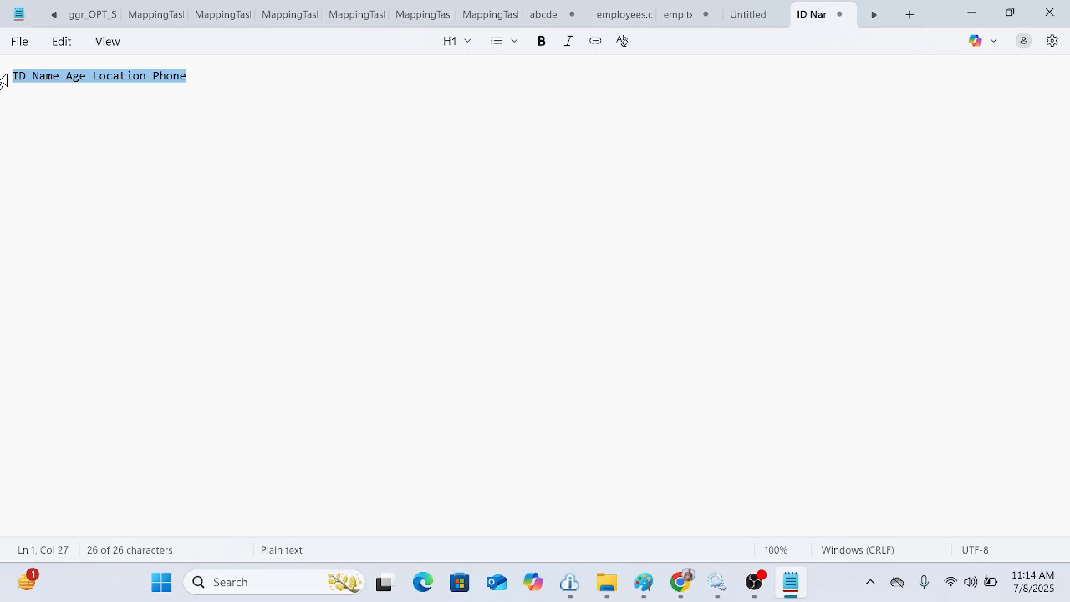
# Step: Pad the header line with spaces so Age starts at column 19, after Name's 15-character width
pyautogui.click(26, 77)
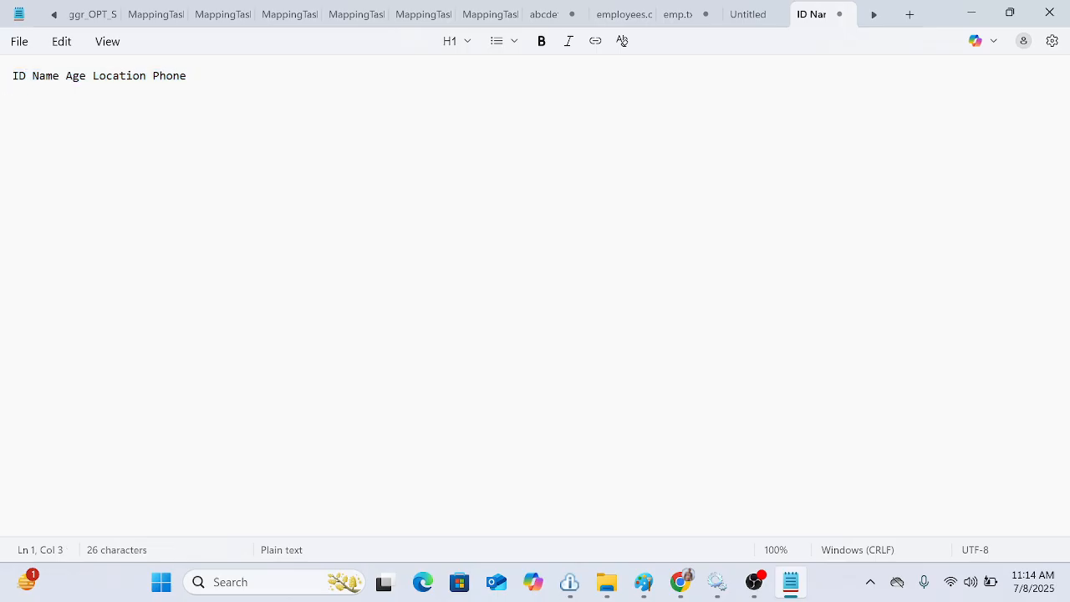
pyautogui.press('Left')
pyautogui.press('Right')
pyautogui.press('Right')
pyautogui.click(681, 580)
pyautogui.moveTo(560, 532)
pyautogui.press('Right')
pyautogui.press('Right')
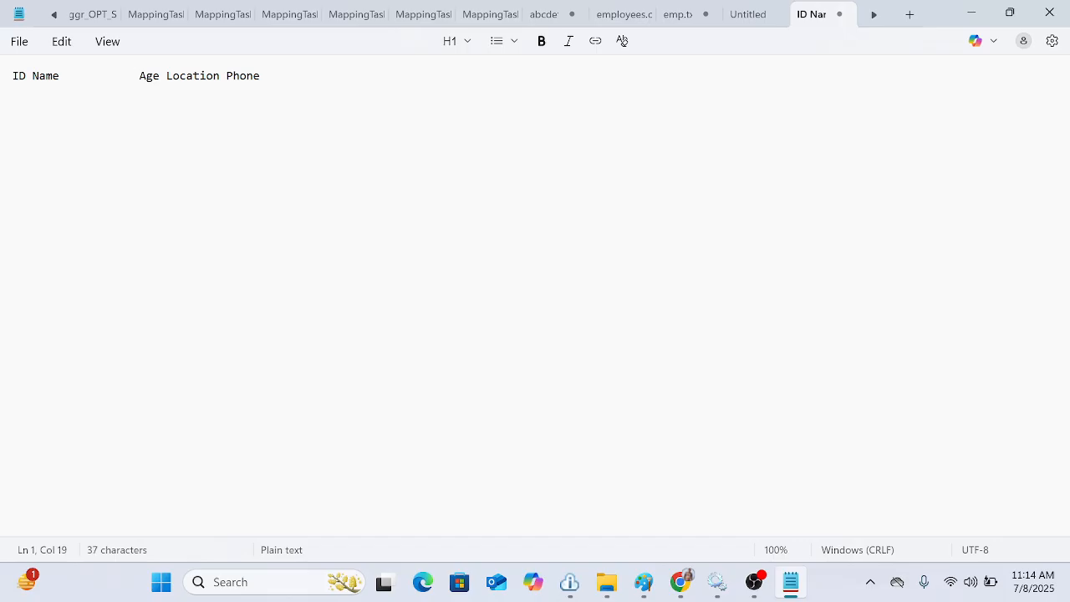
pyautogui.press('Delete')
pyautogui.press('Delete')
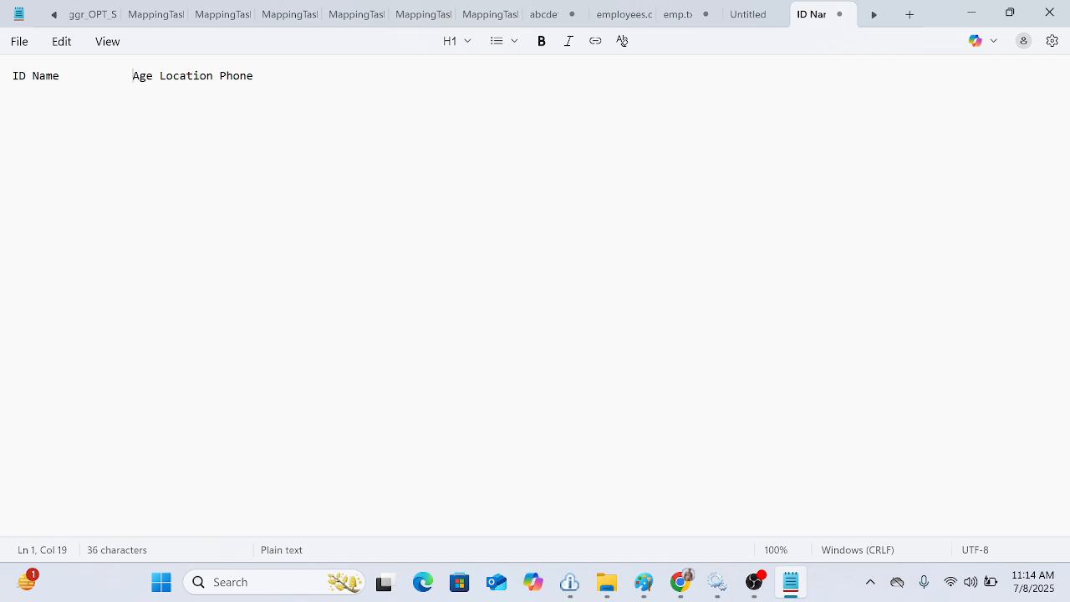
pyautogui.write('A')
# Step: Remove the space between Age and Location and pad with spaces so Phone starts at column 32
pyautogui.press('Left')
pyautogui.press('Right')
pyautogui.press('Right')
pyautogui.press('Delete')
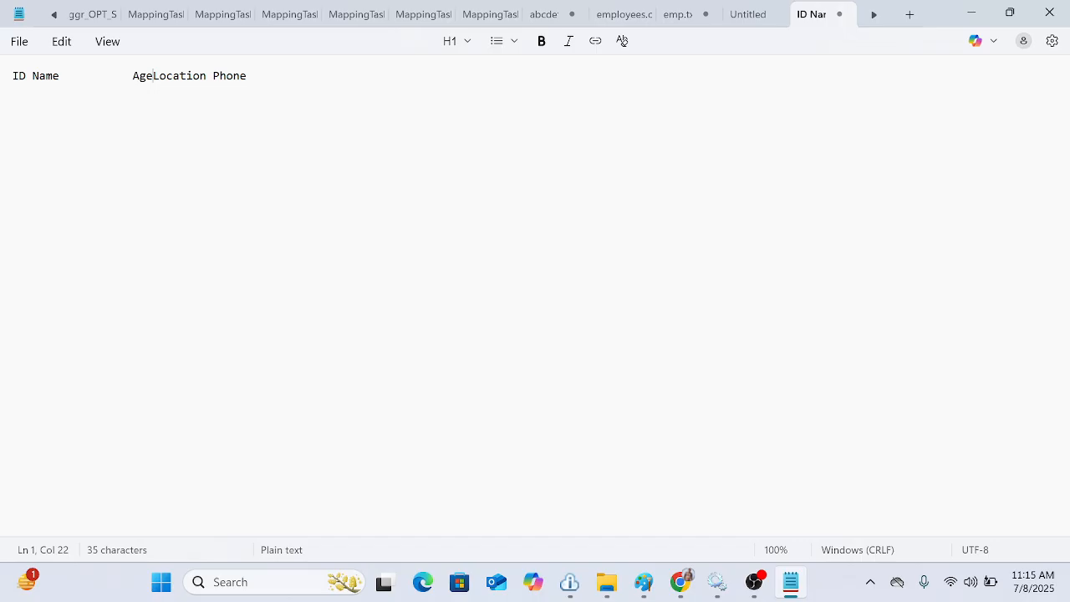
pyautogui.press('Right')
pyautogui.press('Right')
pyautogui.press('Right')
pyautogui.press('Right')
pyautogui.press('Right')
pyautogui.press('Right')
pyautogui.press('Right')
pyautogui.press('Right')
pyautogui.press('End')
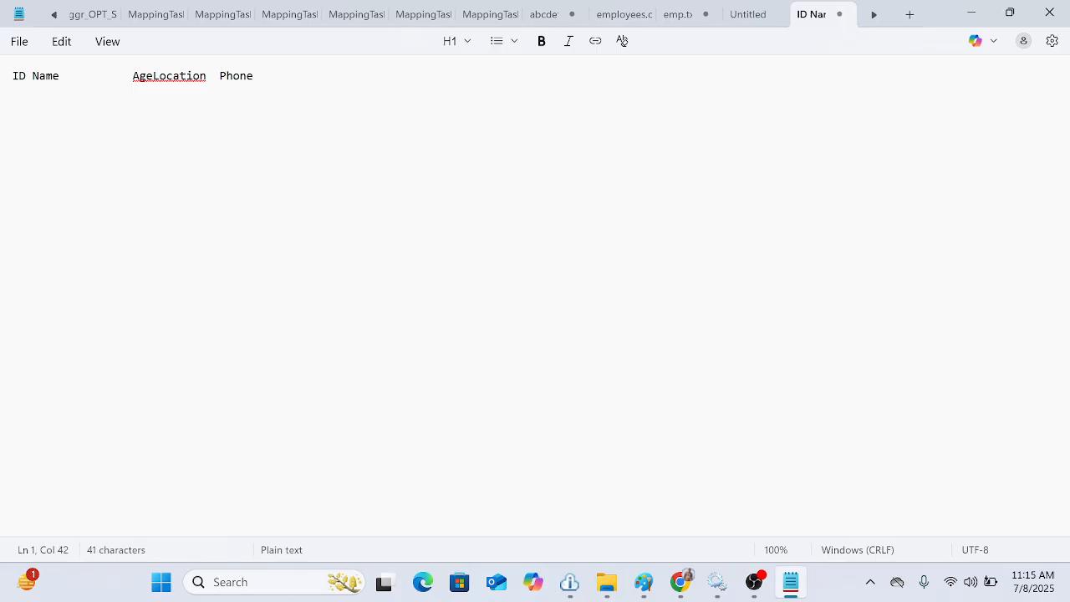
# Step: Save the file as Sample_Fixed_width in the Source folder under IICS_11AM on the Desktop
pyautogui.hotkey('ctrl', 's')
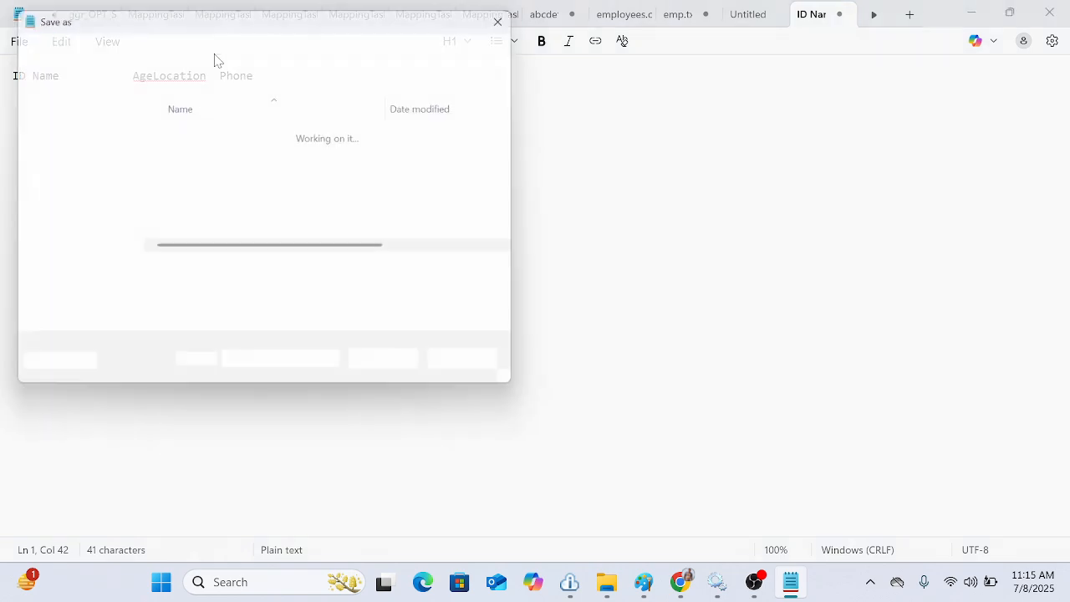
pyautogui.hscroll(1, 282, 215)
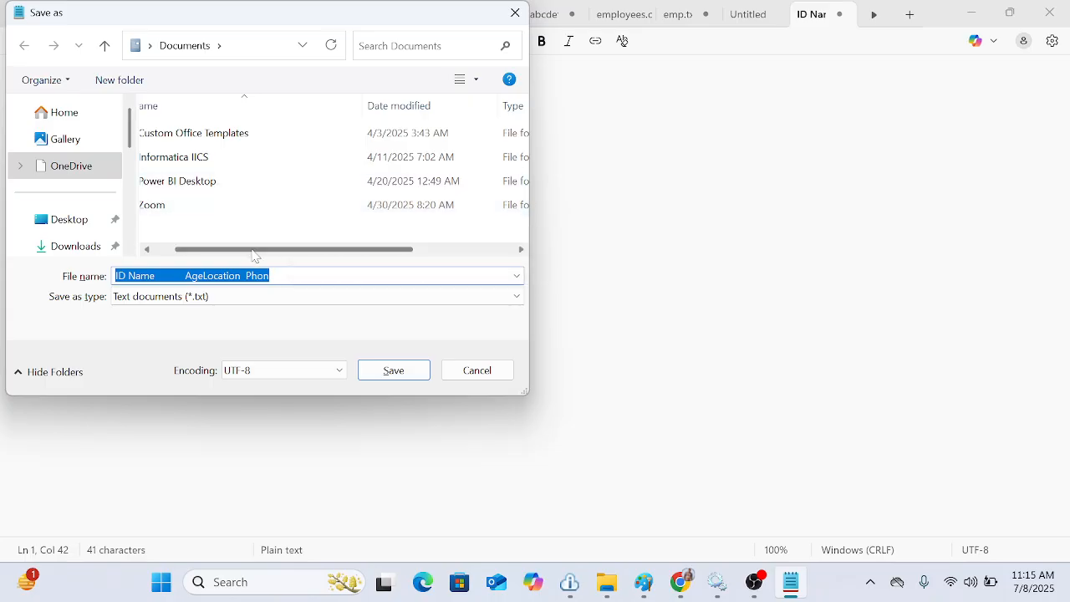
pyautogui.hscroll(-1, 184, 251)
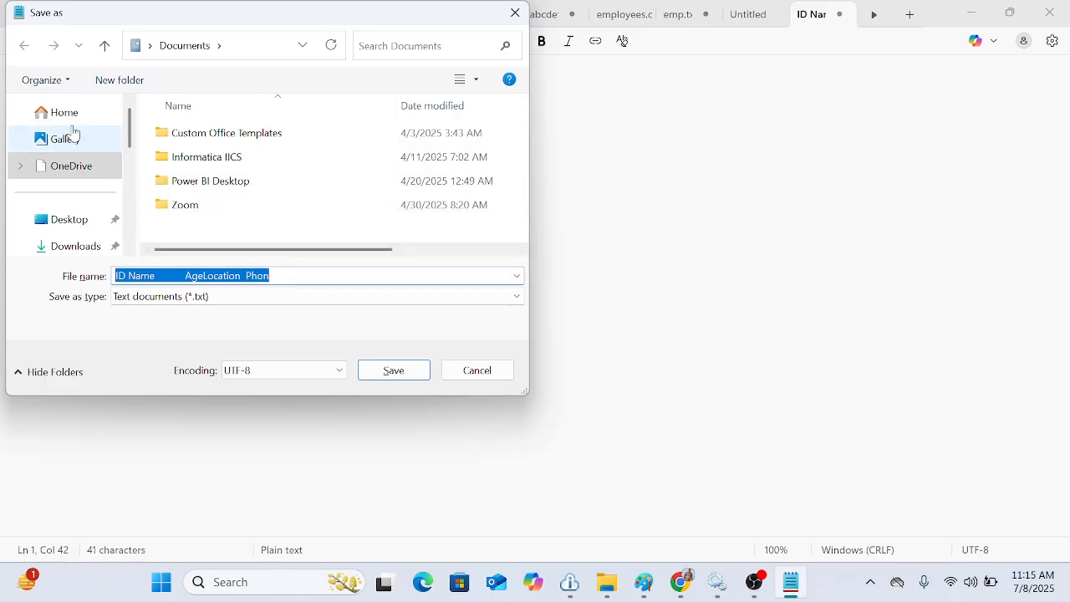
pyautogui.click(76, 220)
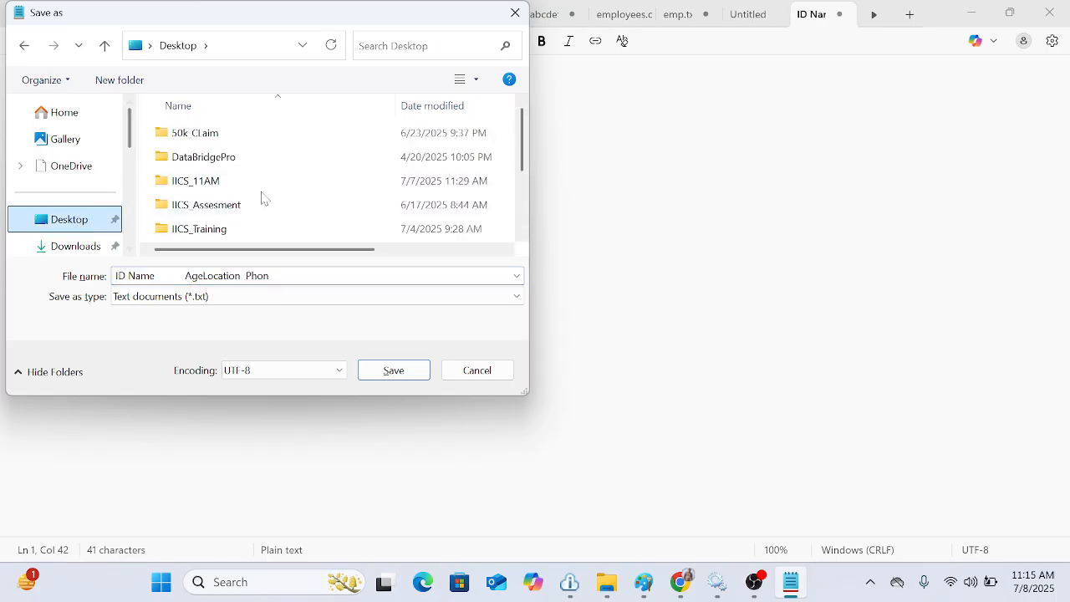
pyautogui.scroll(-1, 260, 198)
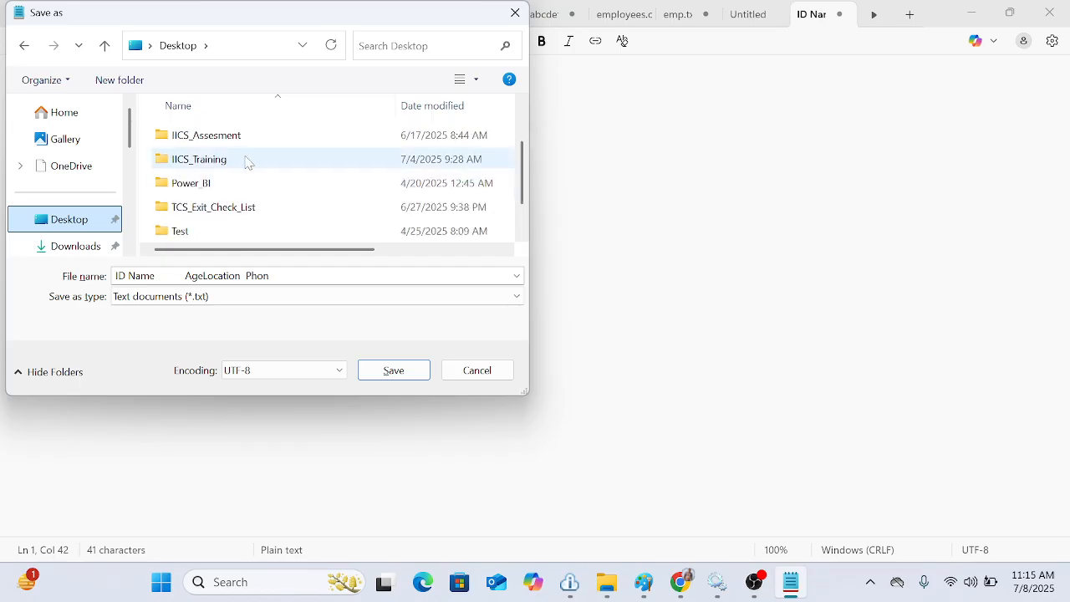
pyautogui.click(247, 160)
pyautogui.doubleClick(246, 160)
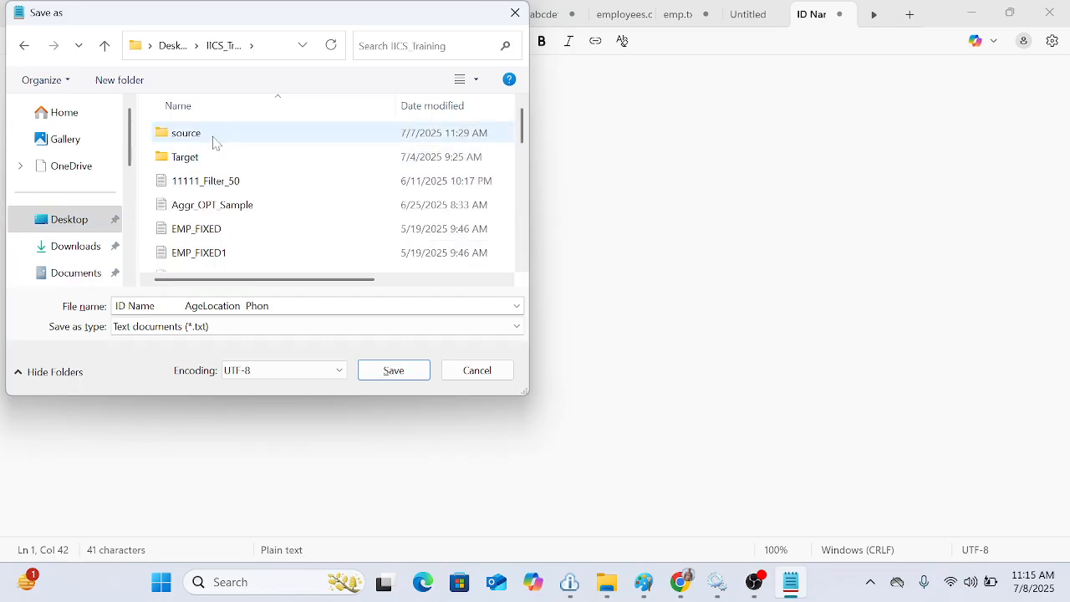
pyautogui.click(104, 45)
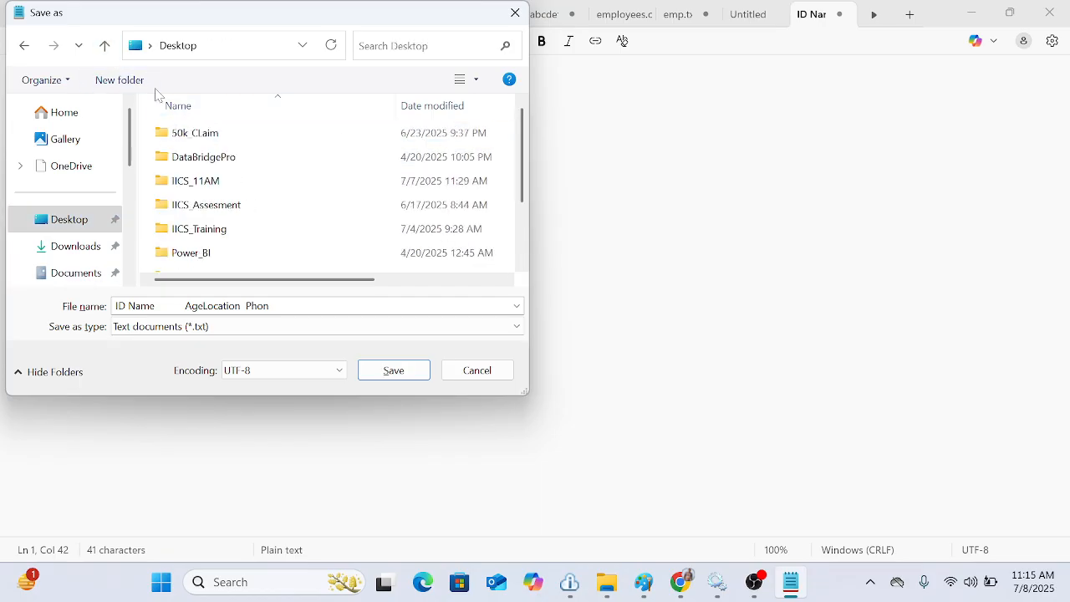
pyautogui.click(301, 183)
pyautogui.doubleClick(301, 183)
pyautogui.doubleClick(236, 140)
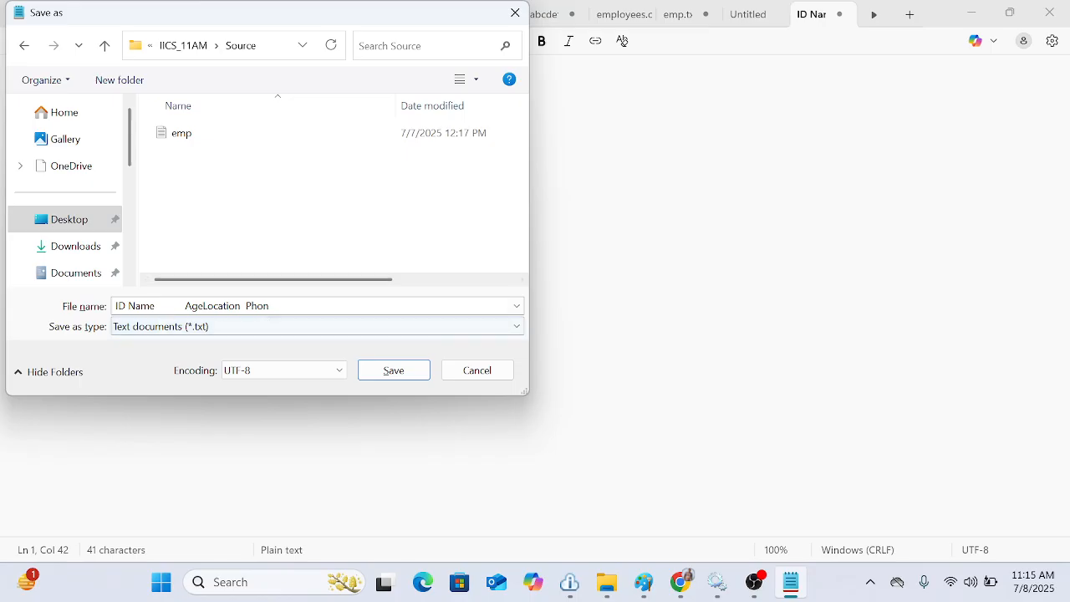
pyautogui.doubleClick(142, 306)
pyautogui.hotkey('ctrl', 'a')
pyautogui.write('Sa')
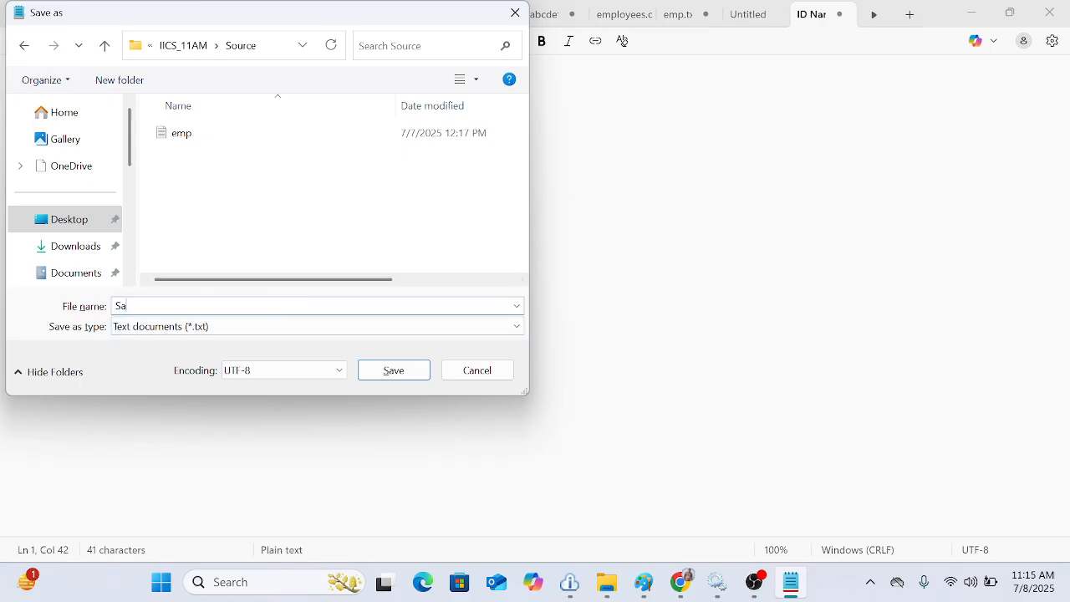
pyautogui.write('mple_Fixed_width')
pyautogui.press('Return')
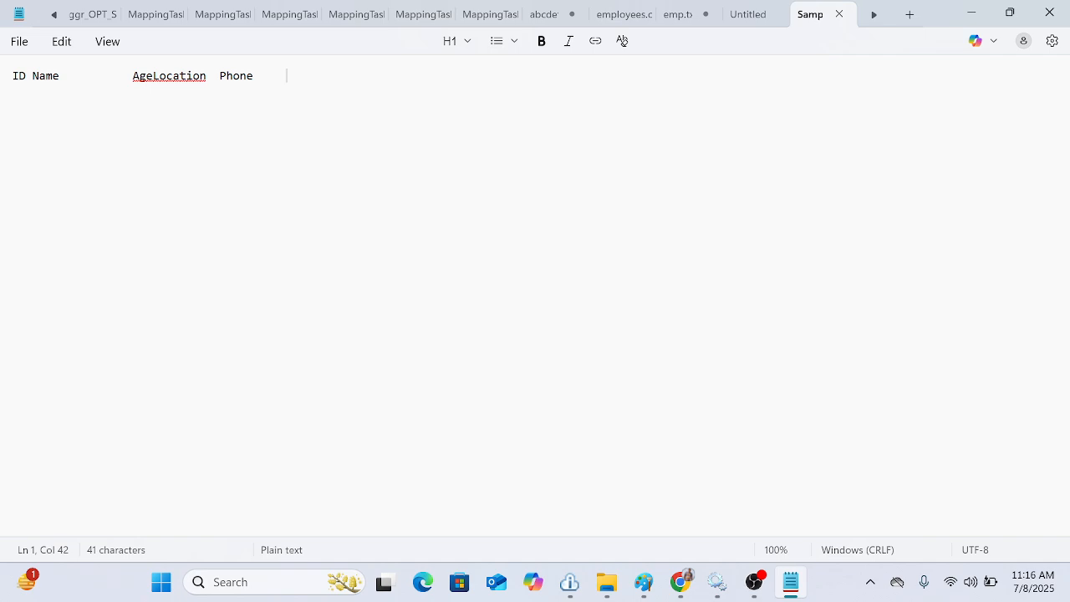
# Step: Add a fixed-width data row with ID 012, a person's name, age 20, location HYD and a phone number
pyautogui.press('Return')
pyautogui.write('012')
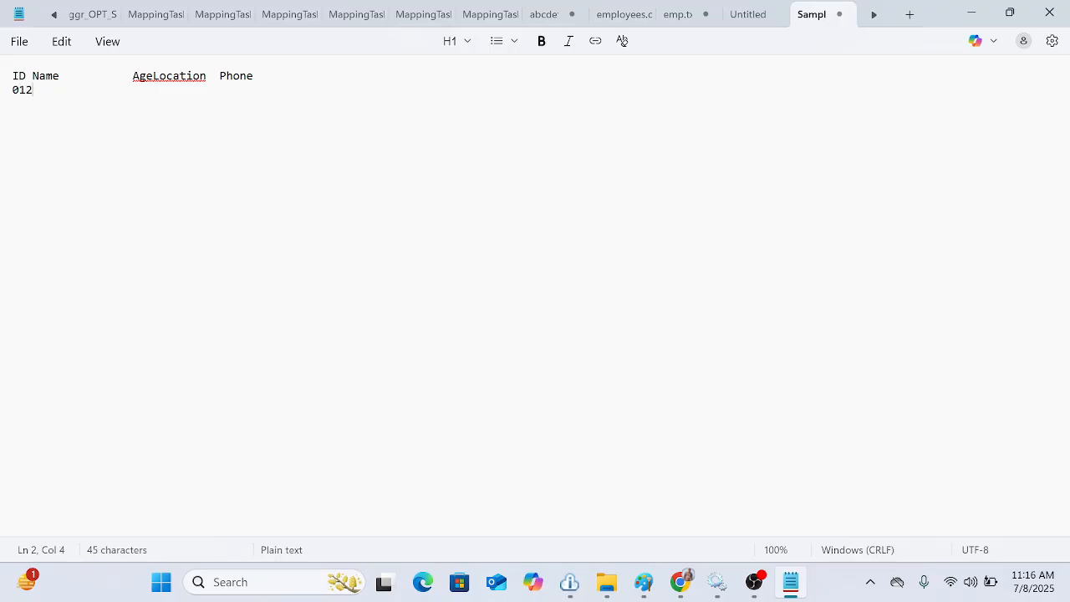
pyautogui.write('Umakanth')
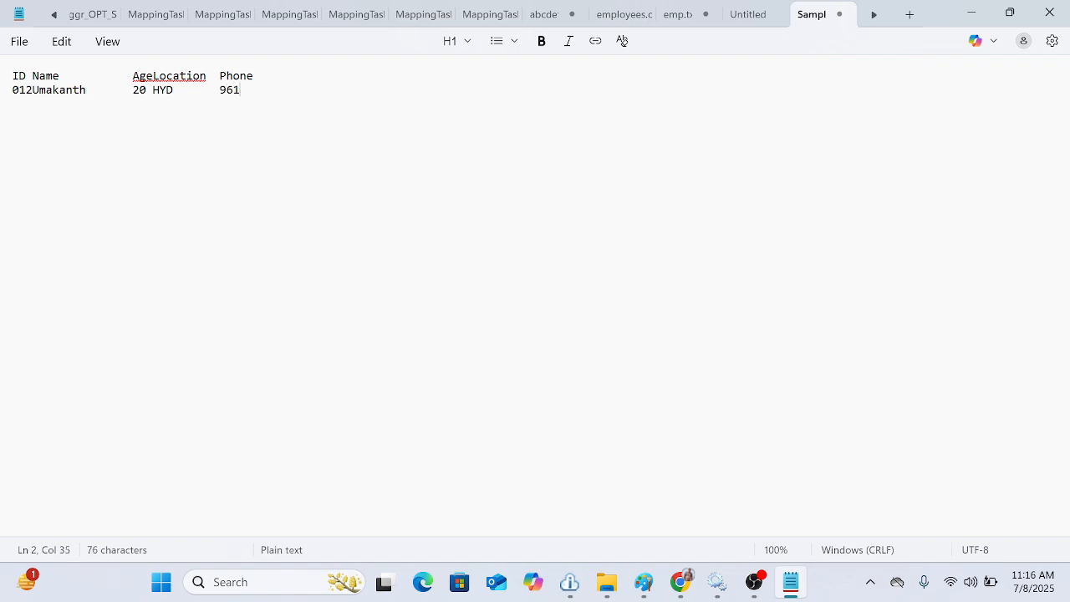
# Step: Add a second data row with an ID, a person's name, age 30, location Gnt and a phone number
pyautogui.press('Return')
pyautogui.write('01928Umak')
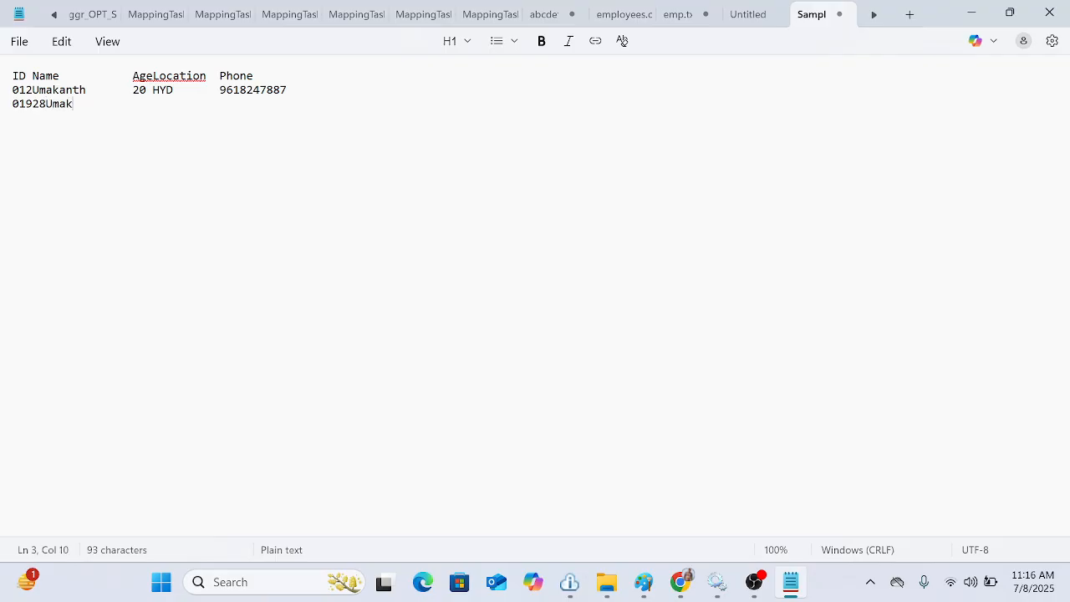
pyautogui.write('anth     30 ')
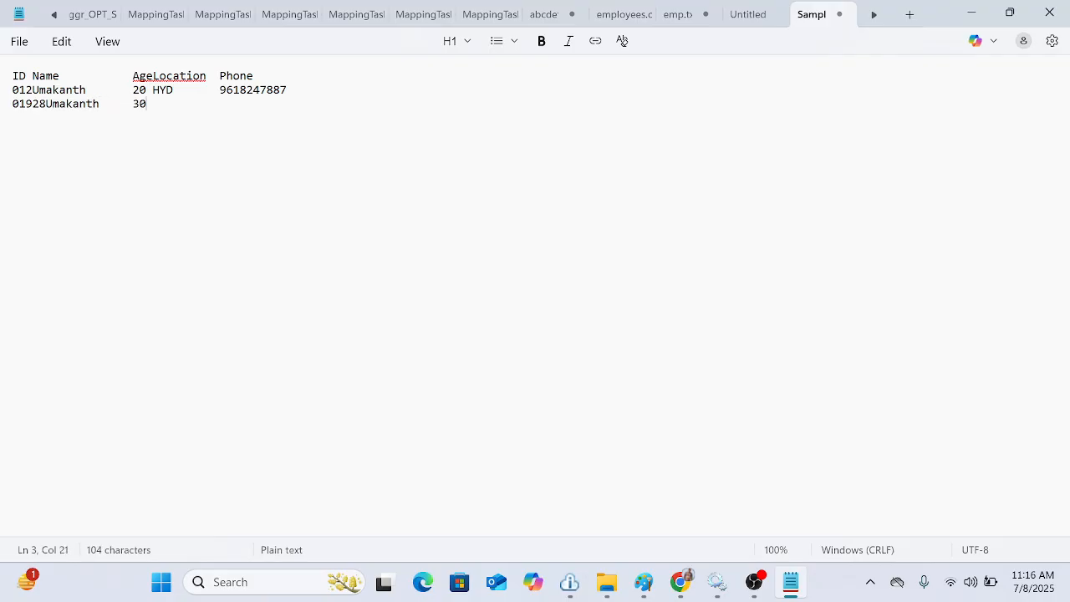
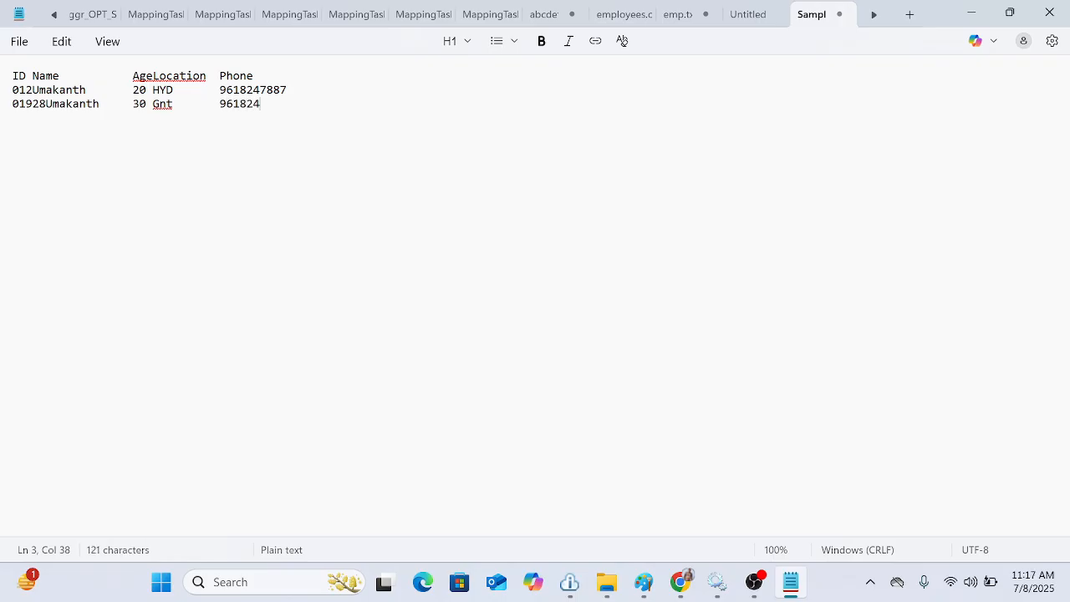
# Step: Correct the second row's ID to 019 and realign its name, age, location and phone columns
pyautogui.moveTo(33, 104); pyautogui.dragTo(132, 109)
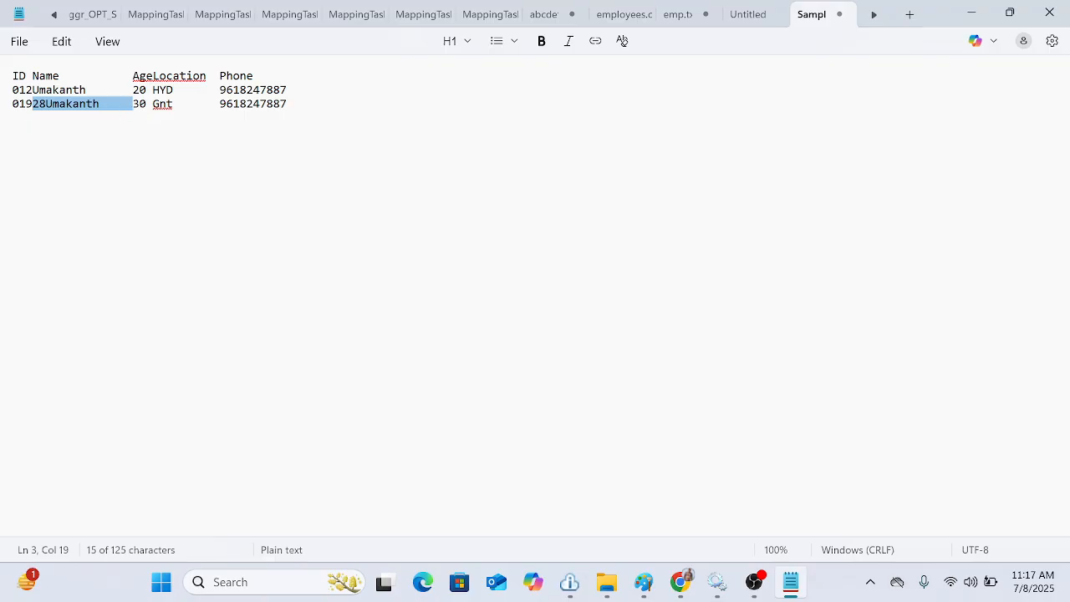
pyautogui.click(46, 104)
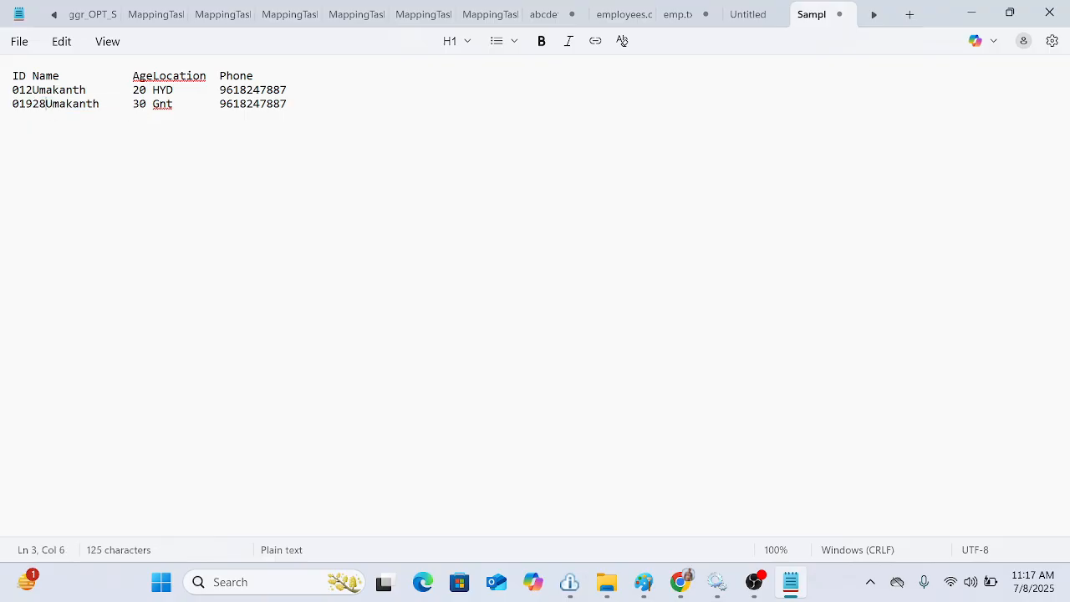
pyautogui.click(33, 103)
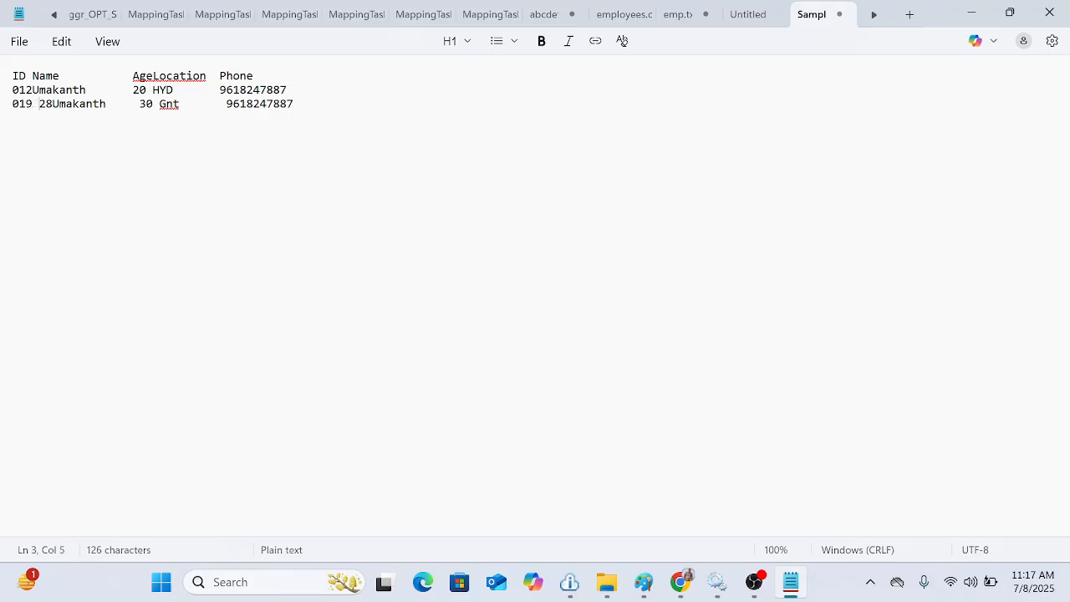
pyautogui.press('Delete')
pyautogui.press('Delete')
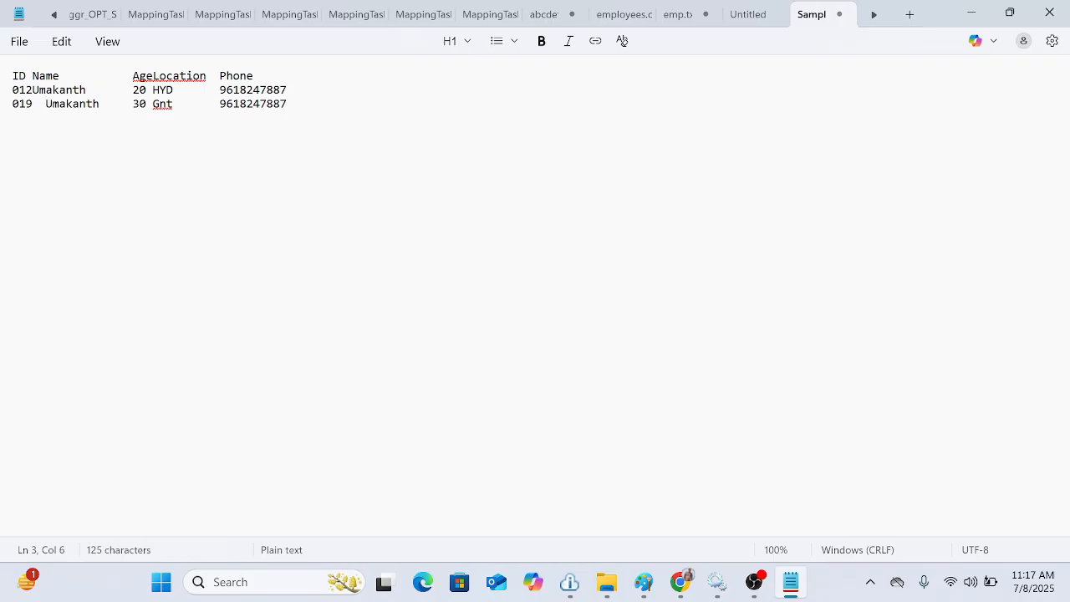
pyautogui.press('BackSpace')
pyautogui.press('BackSpace')
pyautogui.press('Right')
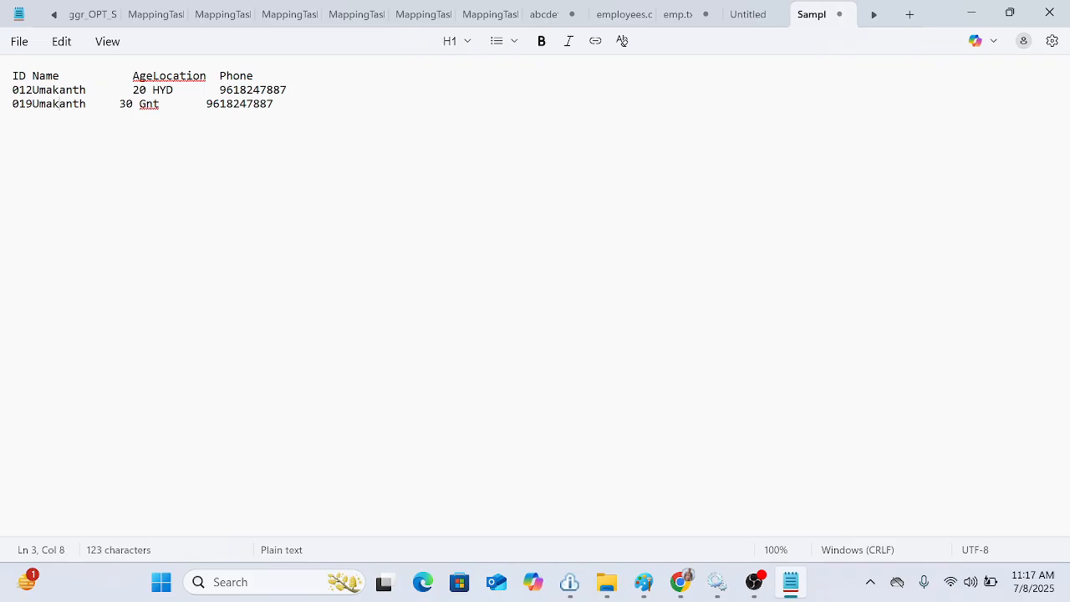
pyautogui.press('Right')
pyautogui.press('Right')
pyautogui.press('Right')
pyautogui.press('Right')
pyautogui.press('Right')
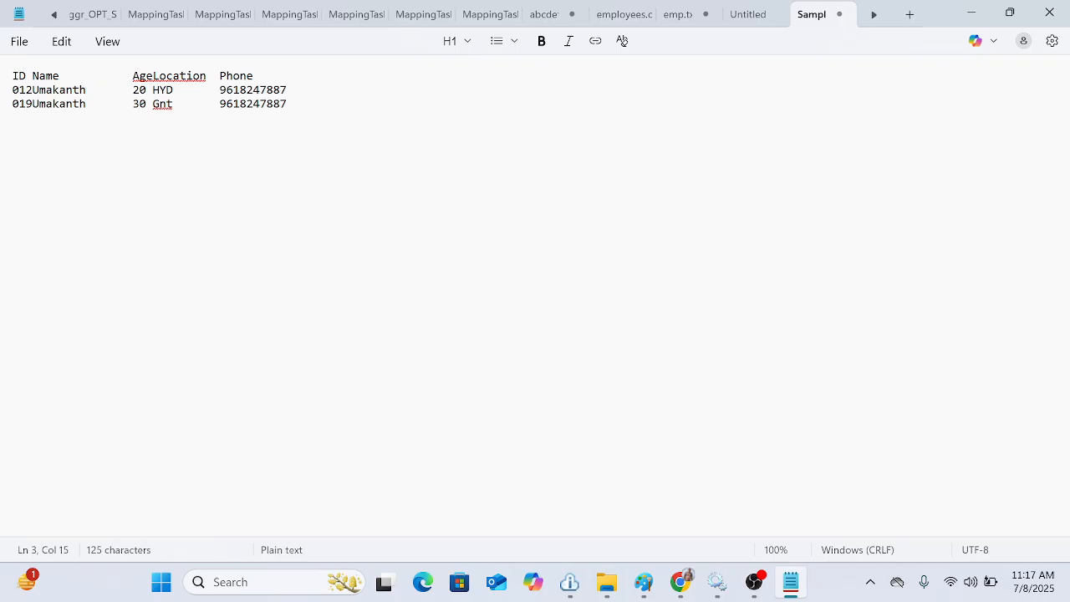
# Step: Save the file and paste its header line into a new Notepad tab
pyautogui.hotkey('ctrl', 's')
pyautogui.moveTo(259, 76); pyautogui.dragTo(2, 78)
pyautogui.hotkey('ctrl', 'c')
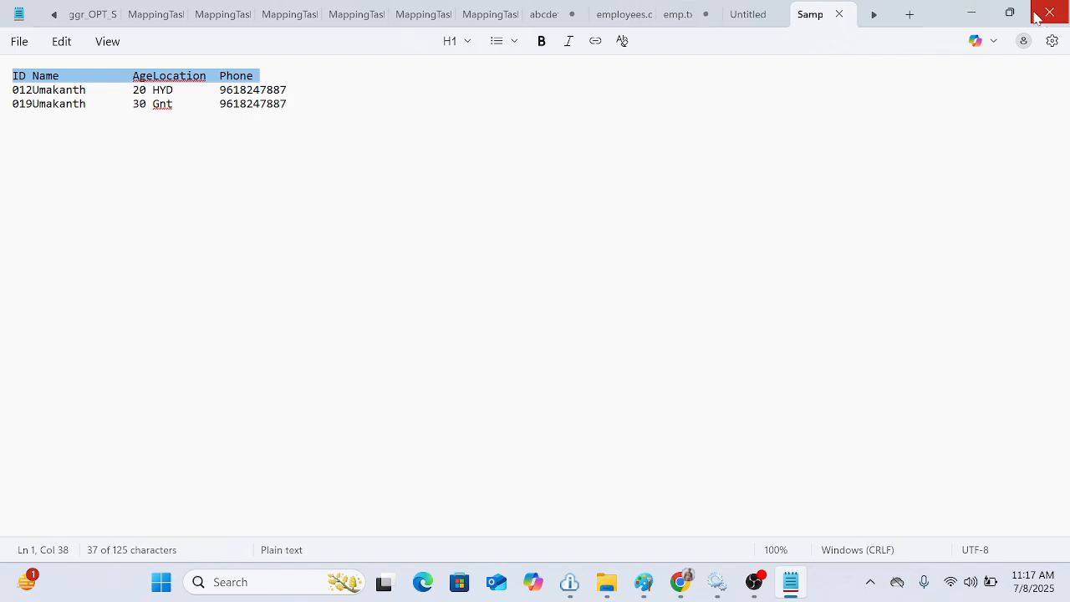
pyautogui.click(909, 16)
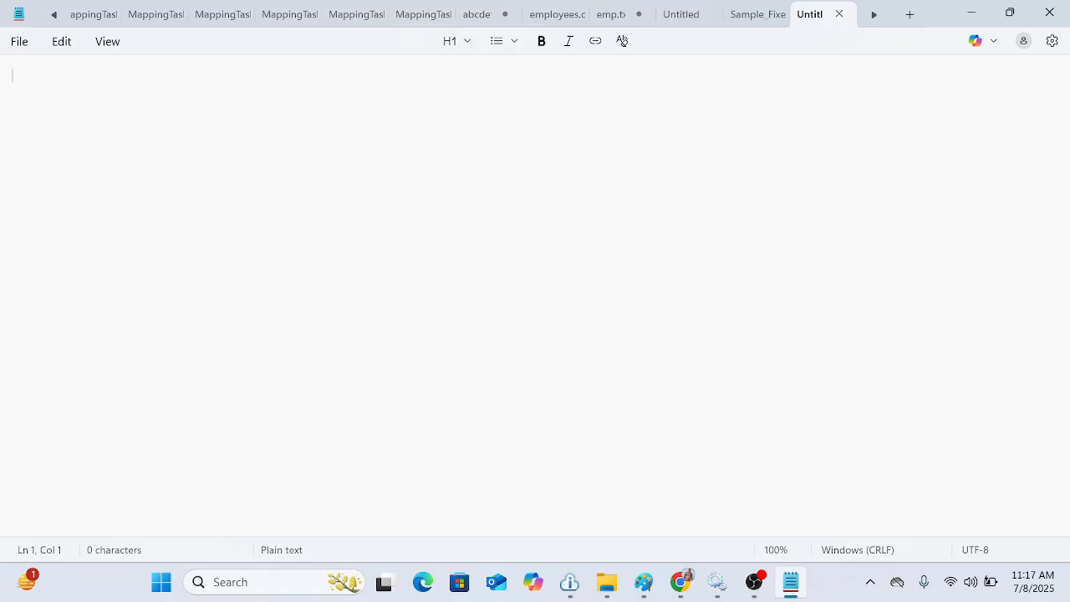
pyautogui.hotkey('ctrl', 'v')
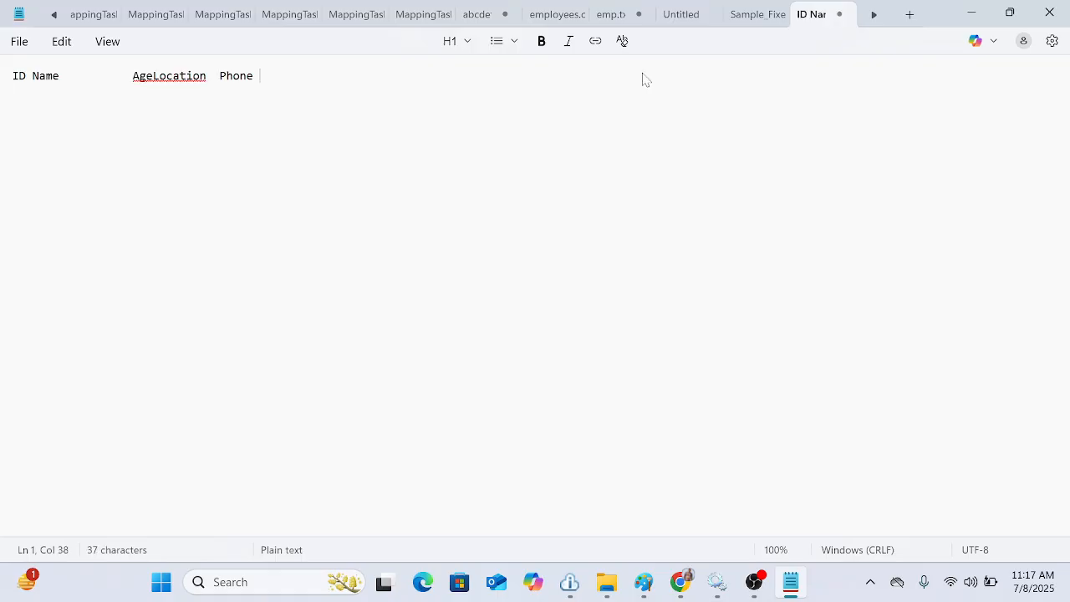
# Step: Save the new tab as Sample_Fixed_TGT in the Target folder under IICS_11AM
pyautogui.click(19, 42)
pyautogui.click(67, 200)
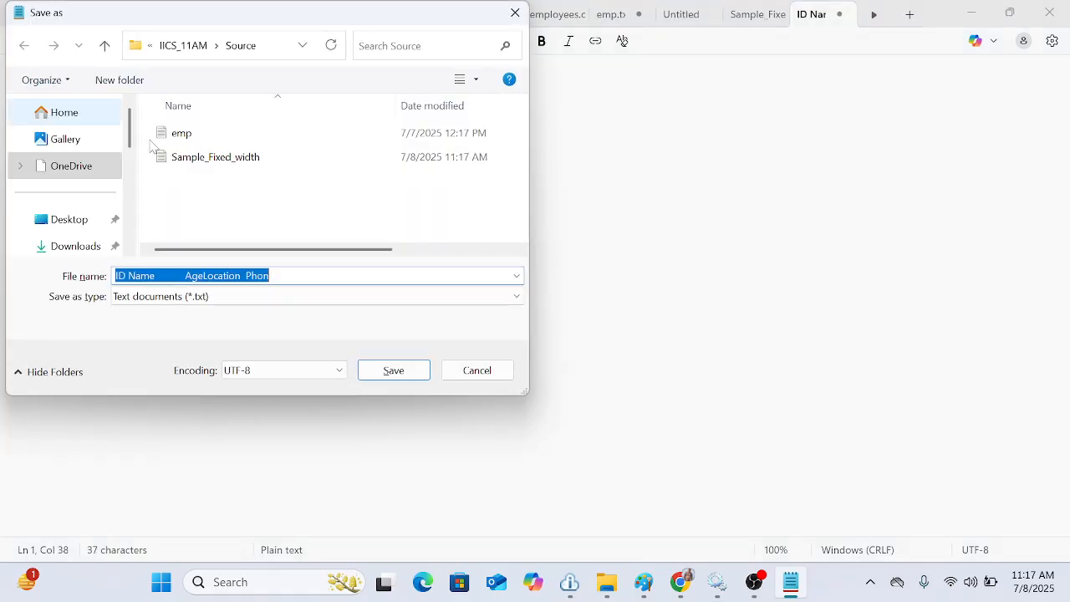
pyautogui.click(105, 48)
pyautogui.doubleClick(203, 159)
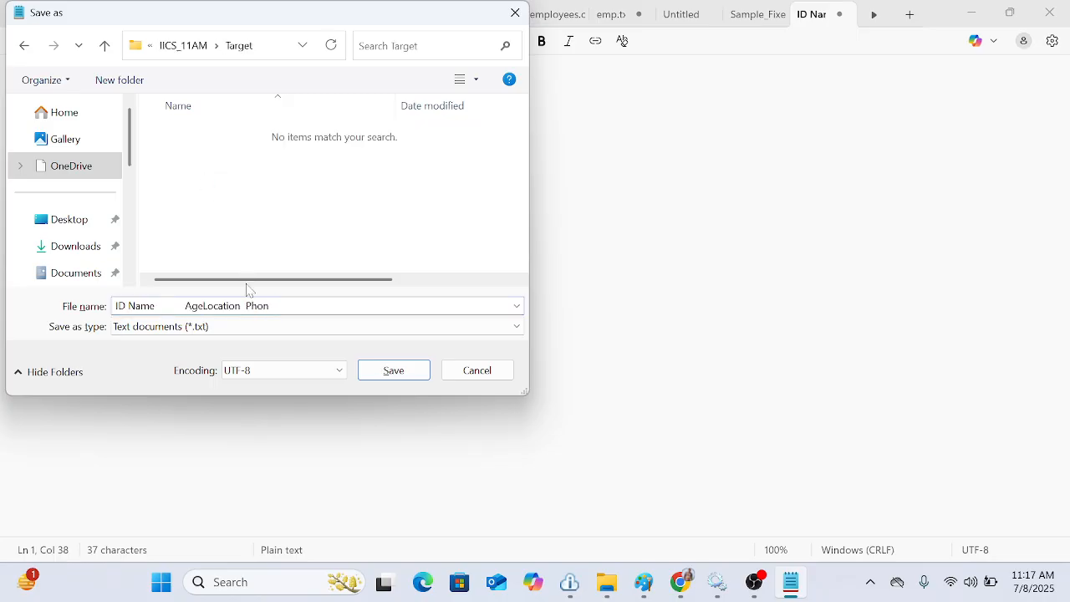
pyautogui.click(277, 315)
pyautogui.write('Sample')
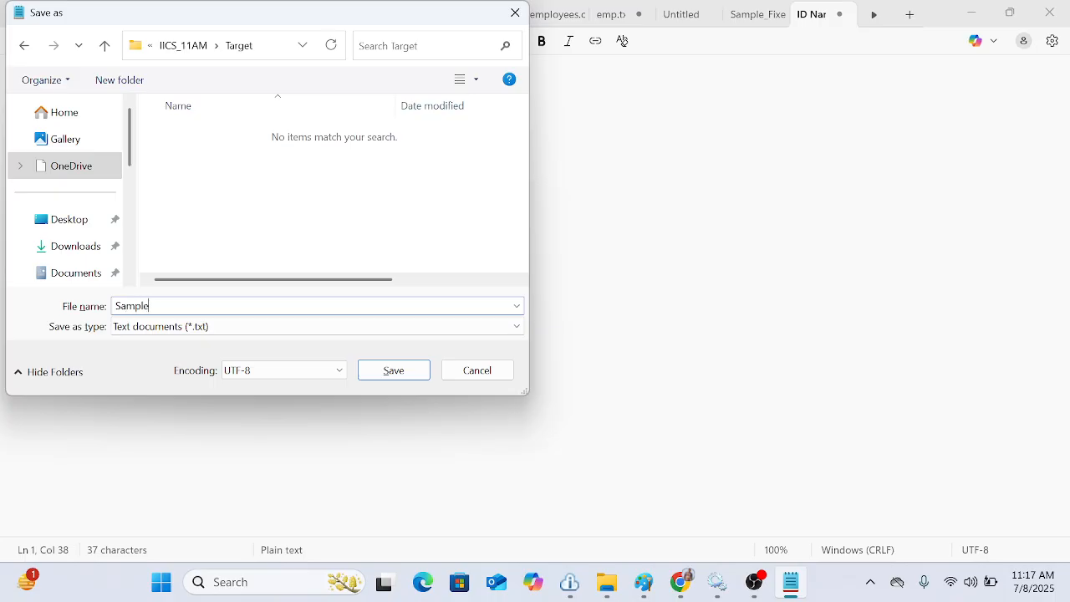
pyautogui.write('_Fixed_TGT')
pyautogui.press('Return')
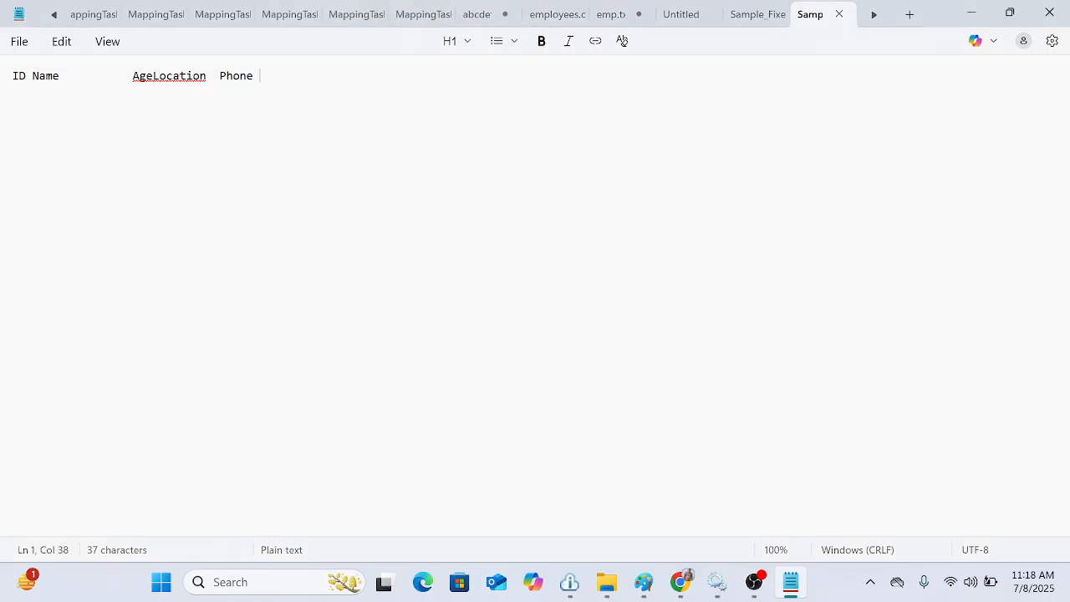
# Step: Close the Sample_Fixed_TGT tab
pyautogui.hotkey('ctrl', 'a')
pyautogui.press('Right')
pyautogui.hotkey('ctrl', 'a')
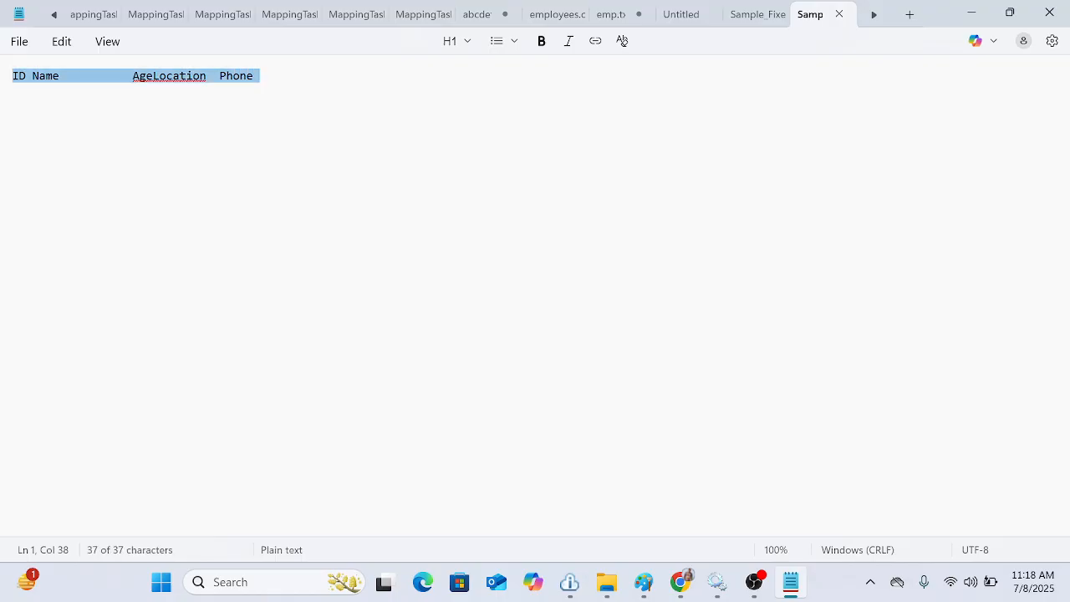
pyautogui.click(838, 14)
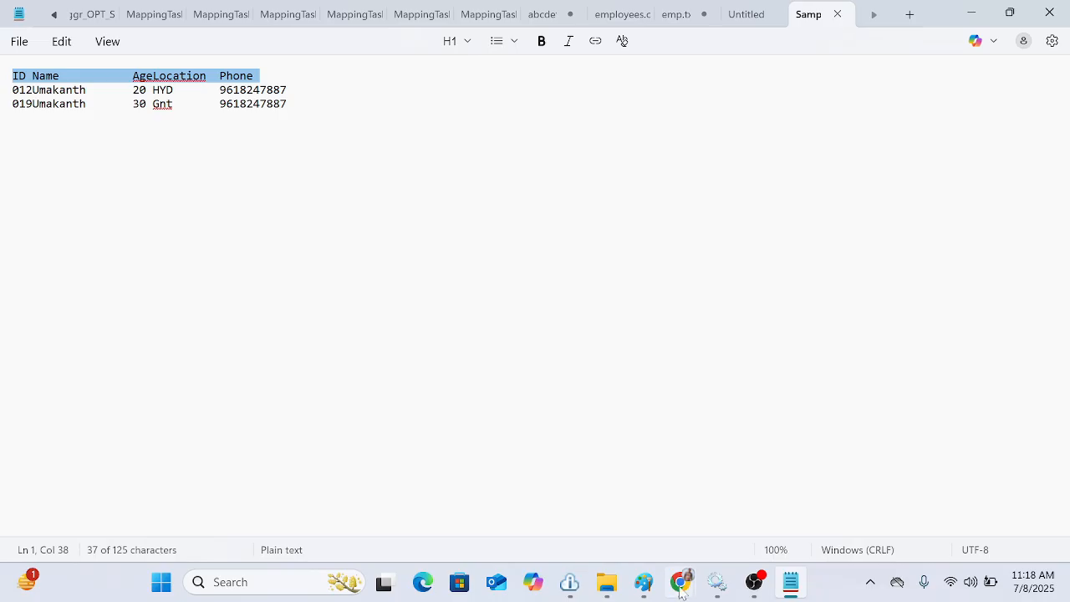
# Step: Switch to the column-length spreadsheet and add headers Start_position and End_Position beside the Length column
pyautogui.moveTo(682, 583)
pyautogui.click(606, 511)
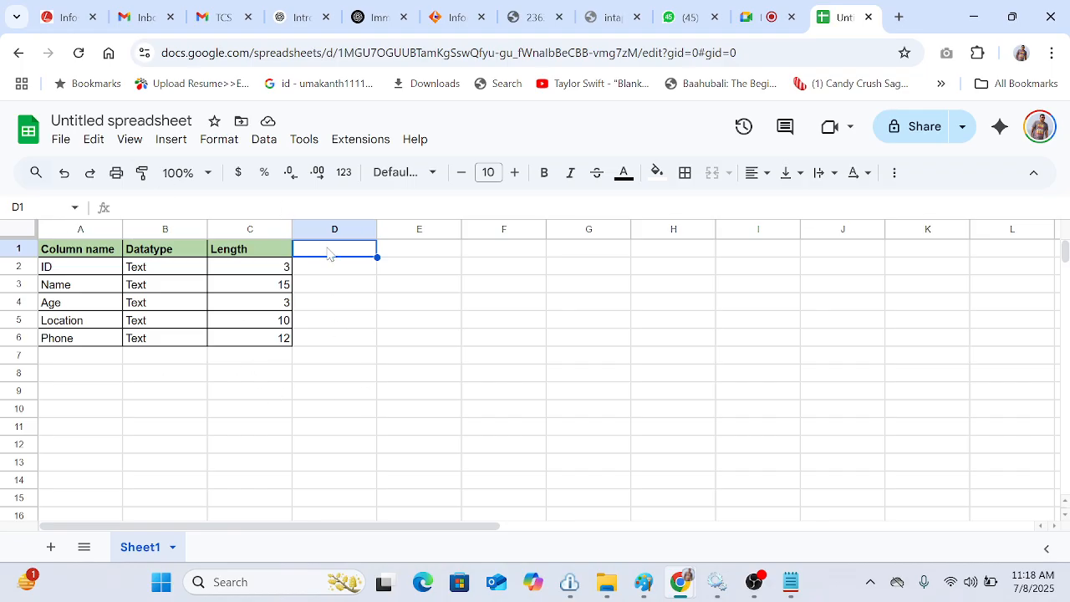
pyautogui.moveTo(105, 247); pyautogui.dragTo(274, 342)
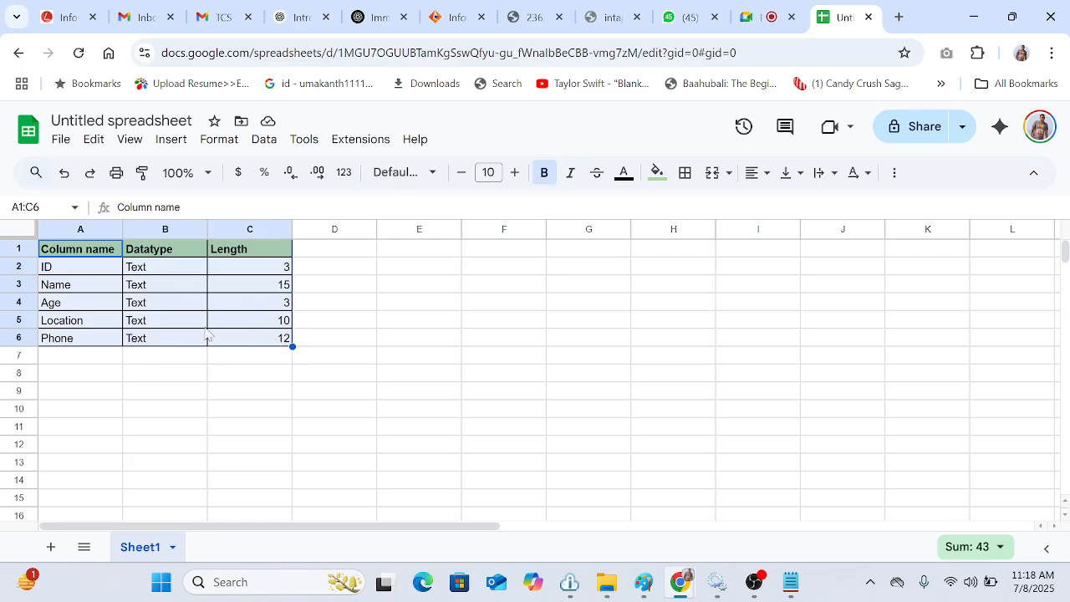
pyautogui.click(327, 259)
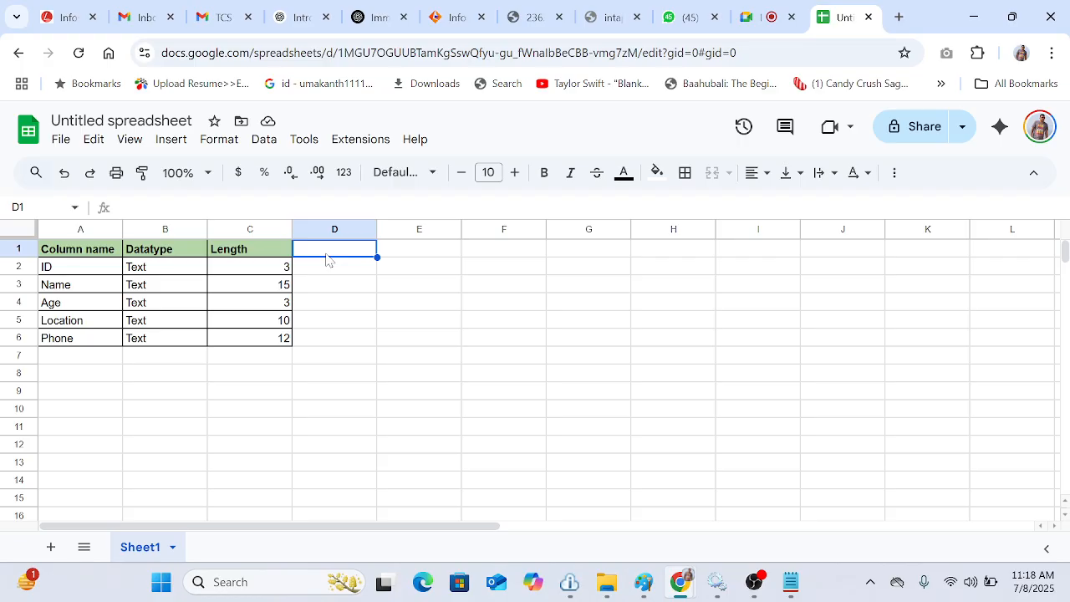
pyautogui.write('Start')
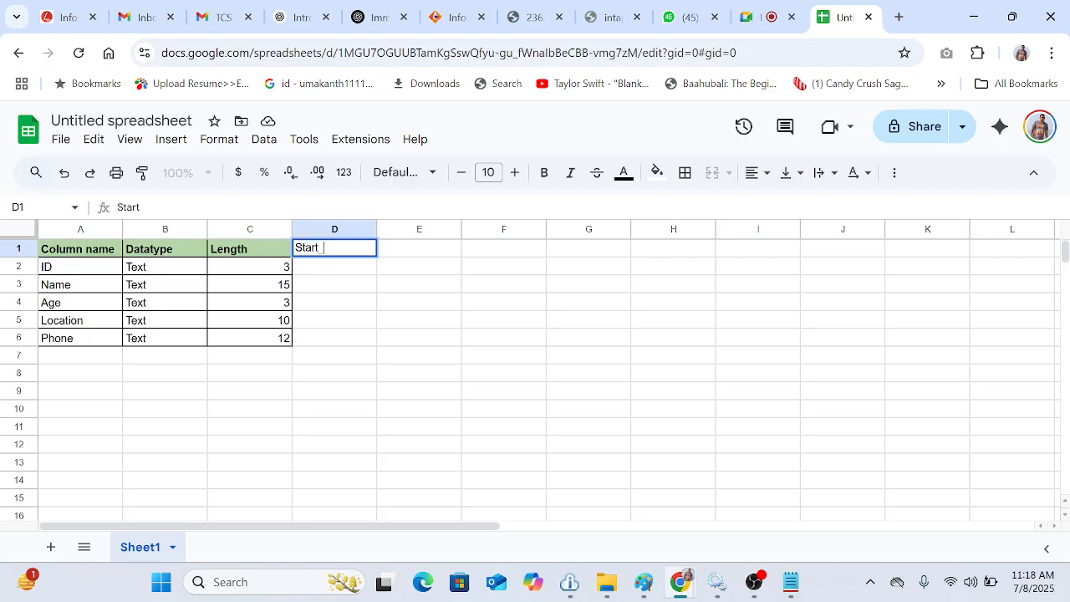
pyautogui.write('_position')
pyautogui.click(396, 255)
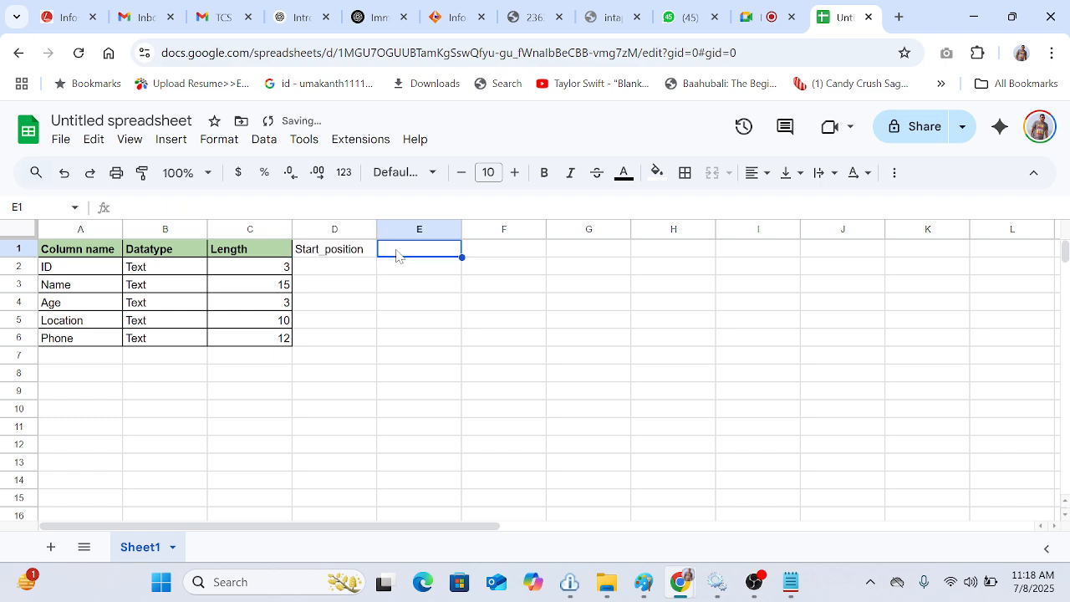
pyautogui.write('End')
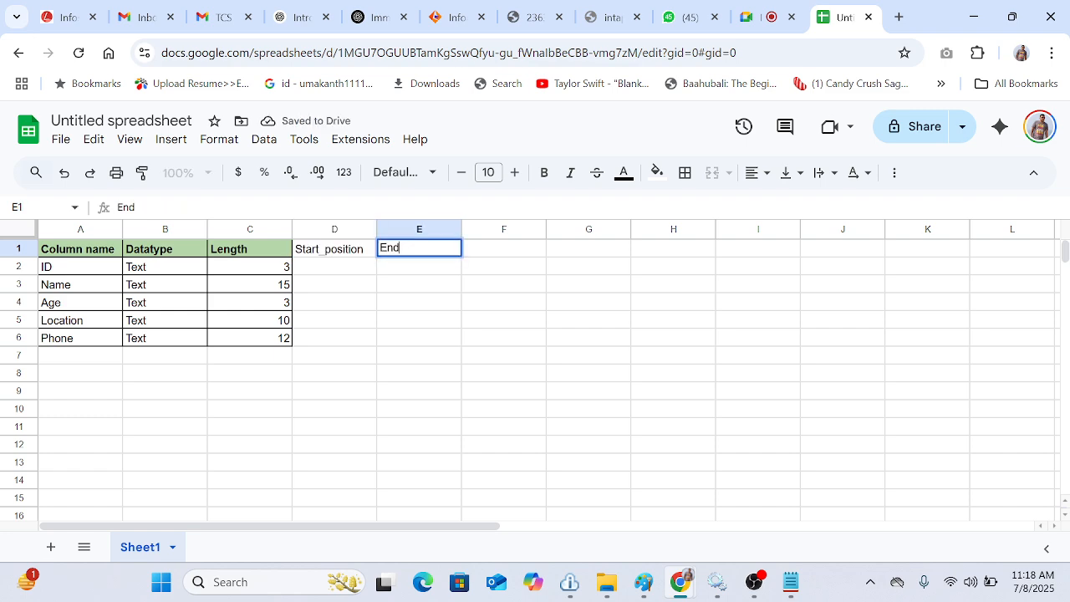
pyautogui.write('_Position')
pyautogui.click(478, 358)
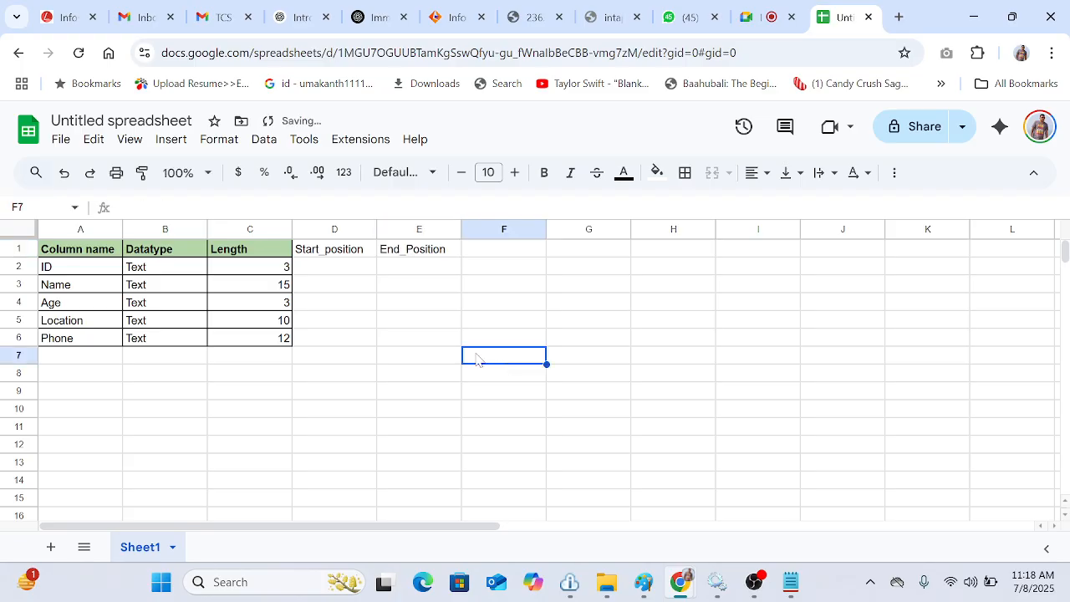
# Step: Enter start and end positions 1–3 for ID, 4–19 for Name, and 20–23 for Age
pyautogui.click(325, 273)
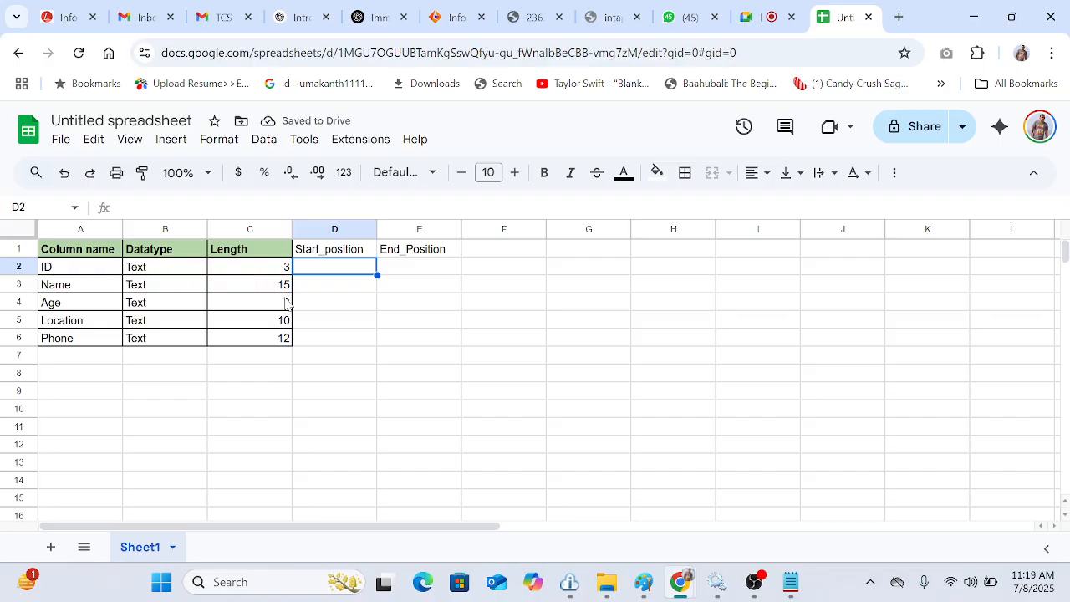
pyautogui.write('1')
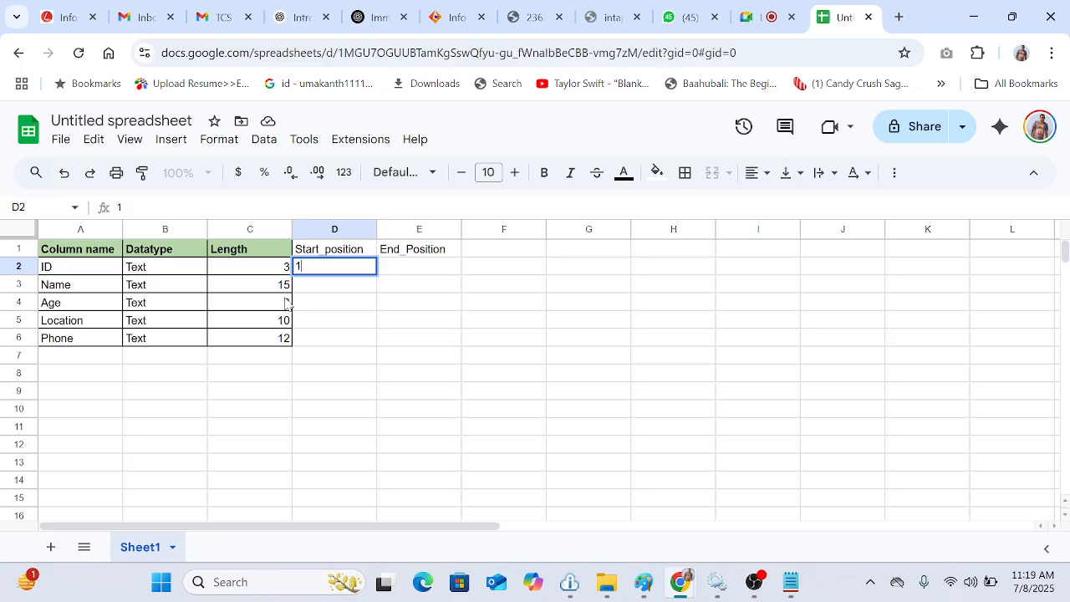
pyautogui.click(403, 274)
pyautogui.write('3')
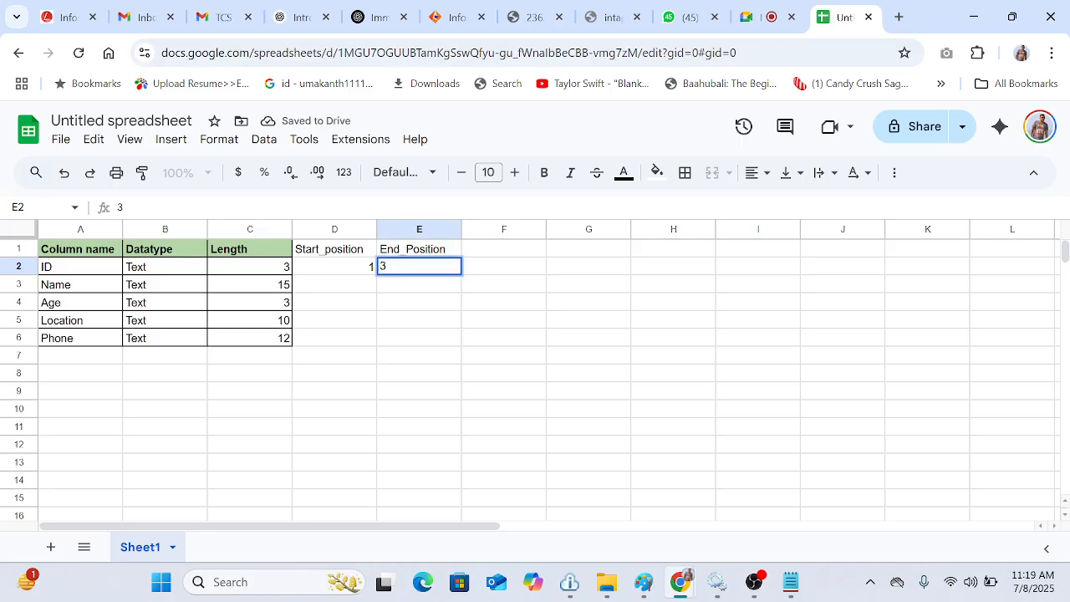
pyautogui.click(349, 288)
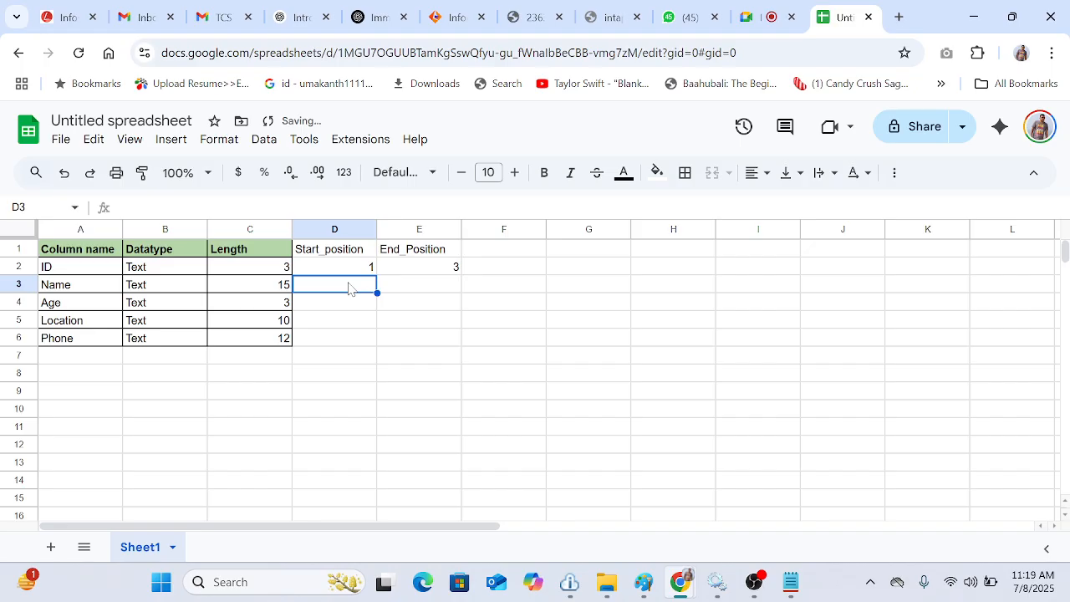
pyautogui.write('4')
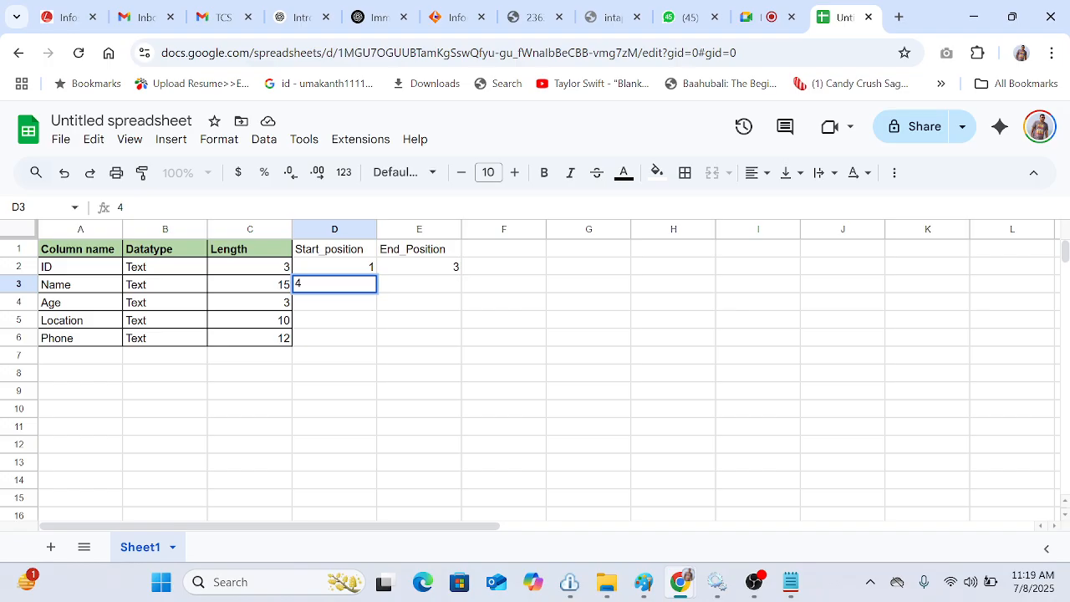
pyautogui.click(427, 290)
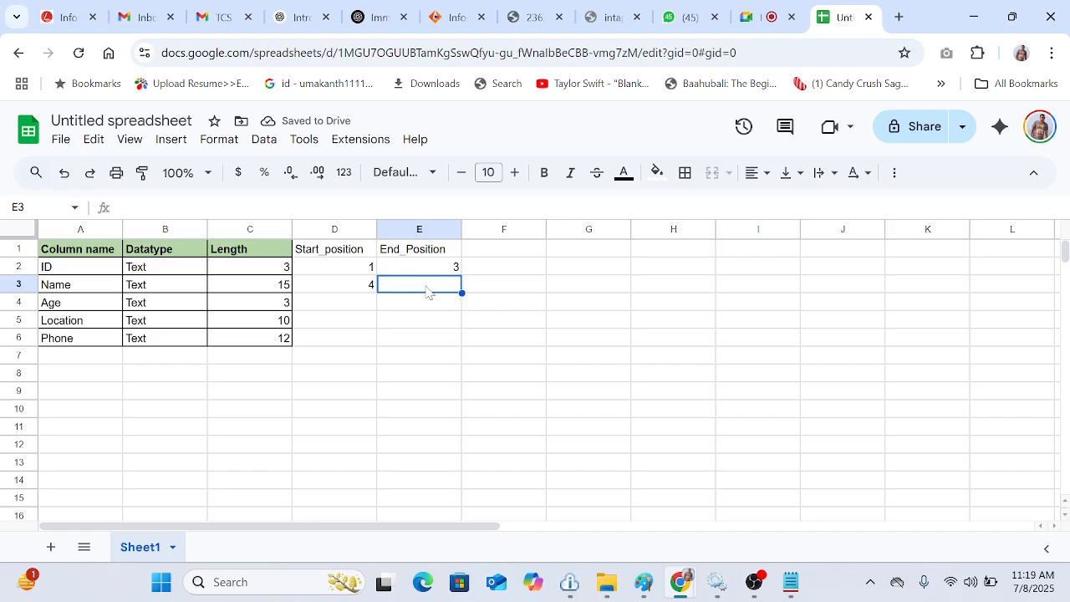
pyautogui.write('19')
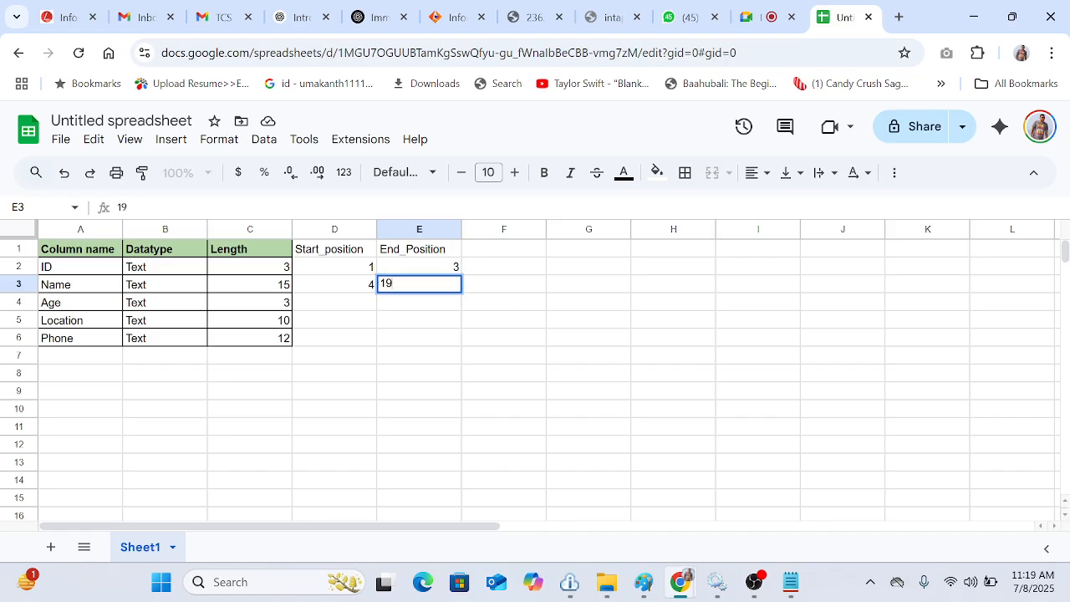
pyautogui.click(356, 306)
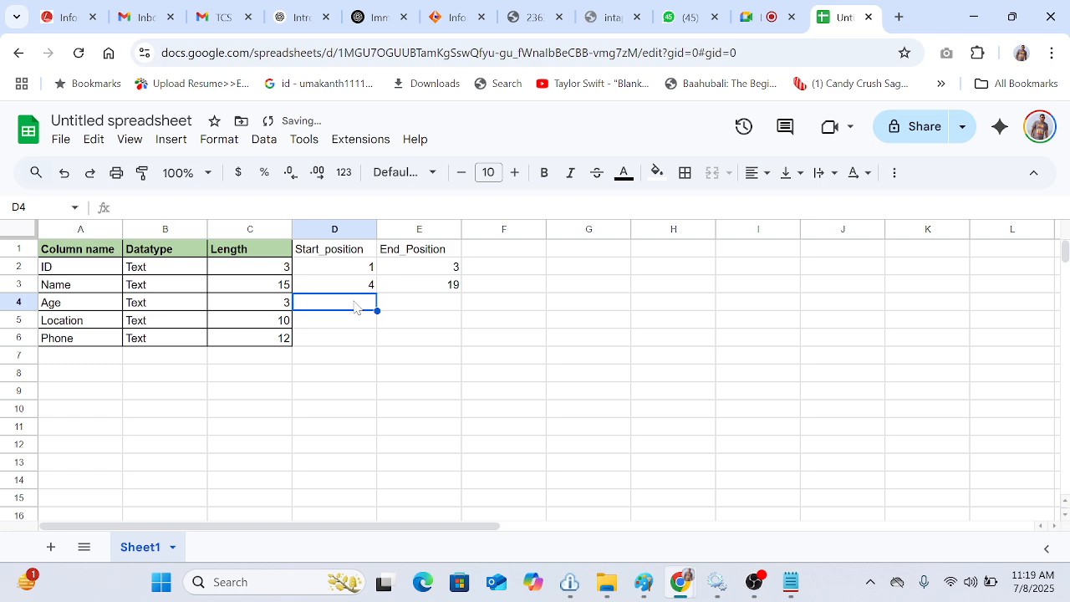
pyautogui.write('20')
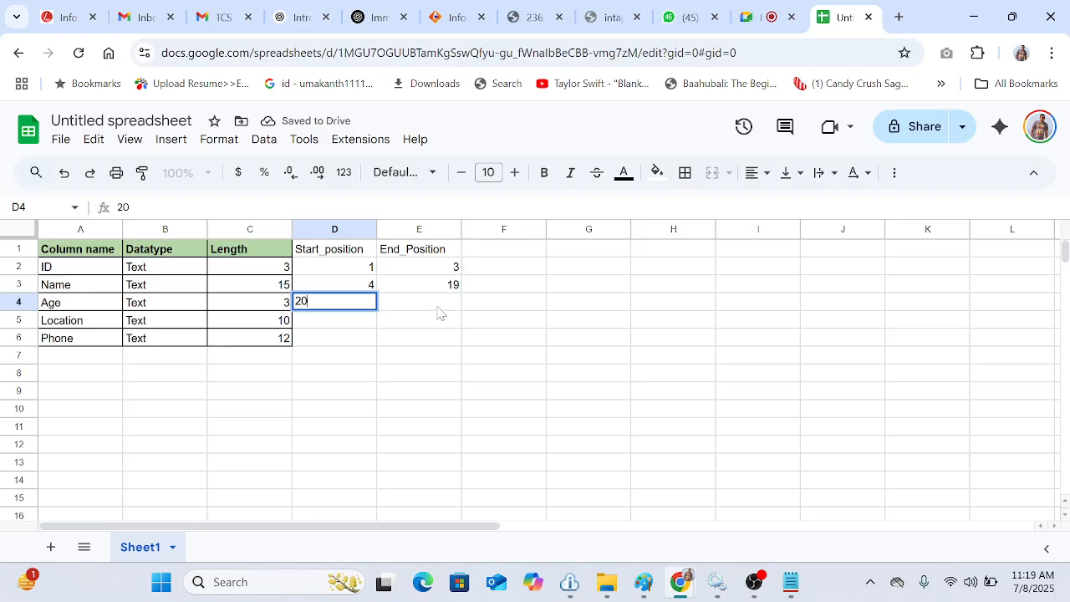
pyautogui.click(438, 307)
pyautogui.write('23')
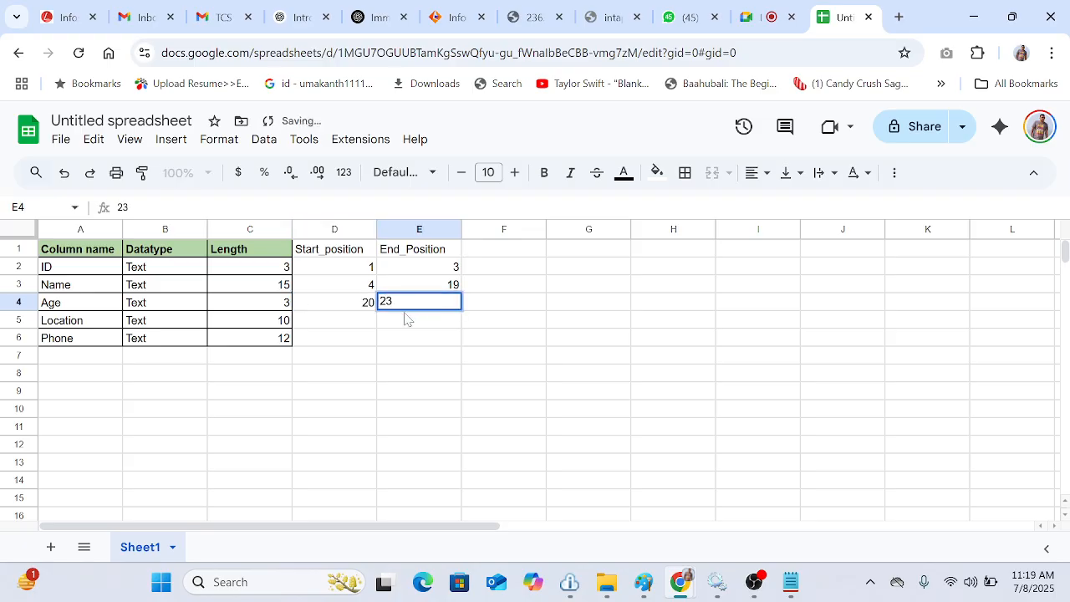
# Step: Enter start and end positions 24–34 for Location and 35–47 for Phone
pyautogui.click(362, 329)
pyautogui.write('24')
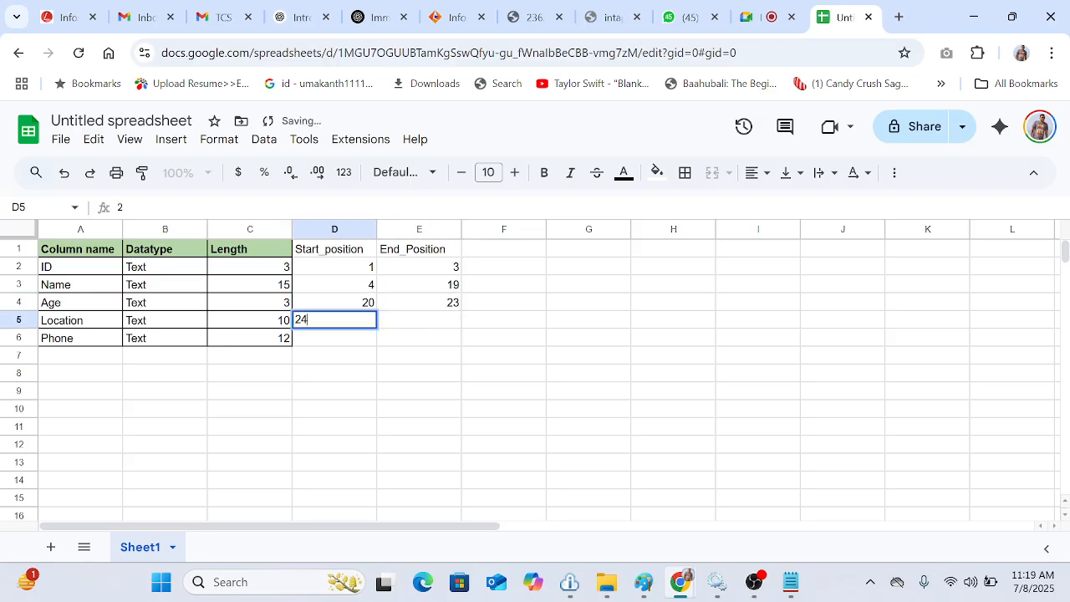
pyautogui.click(403, 326)
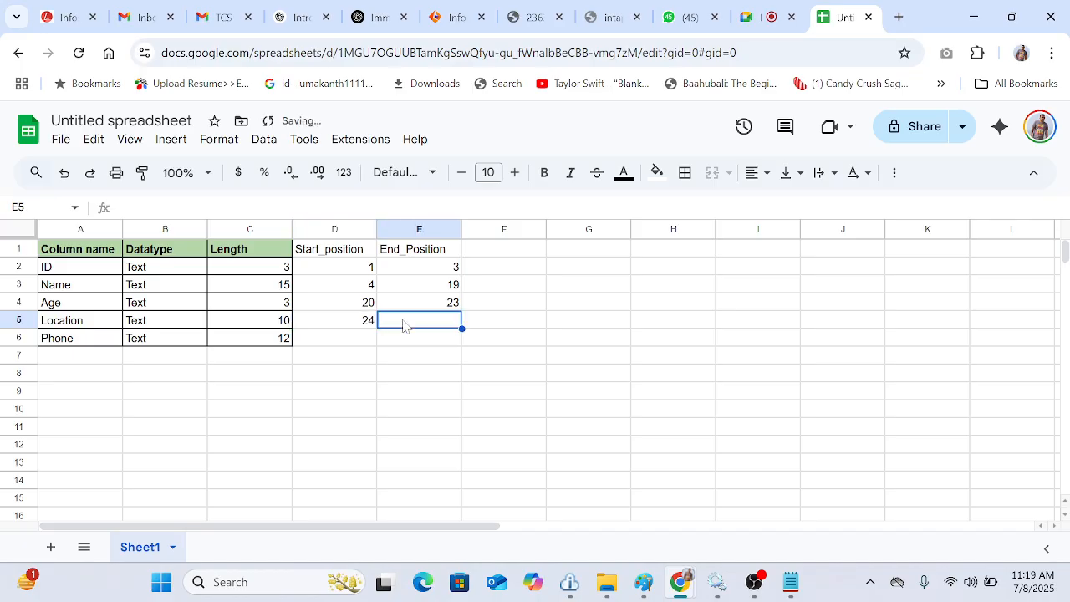
pyautogui.write('34')
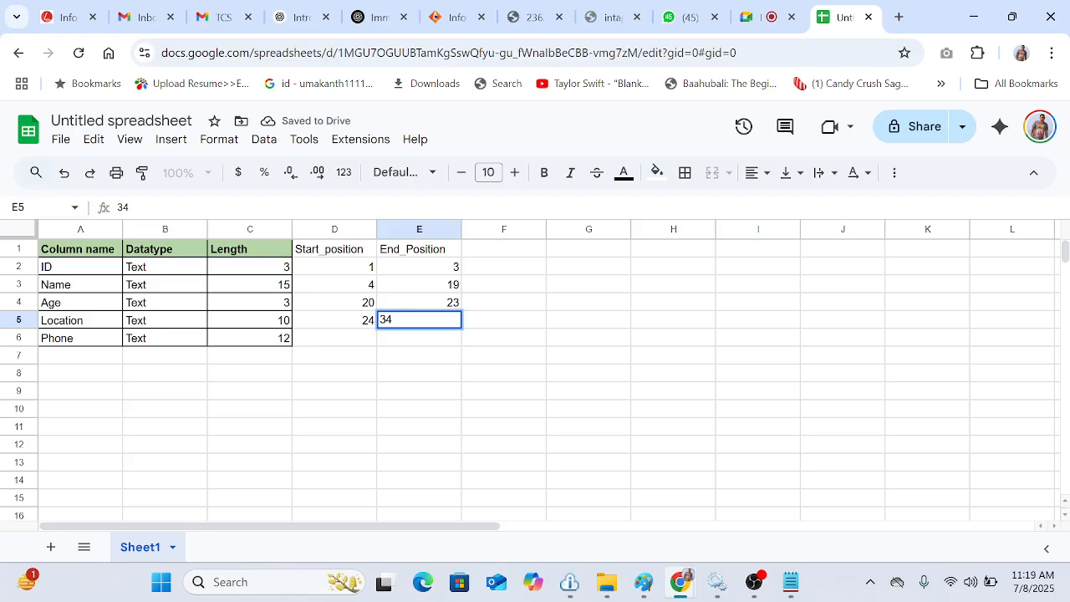
pyautogui.click(354, 341)
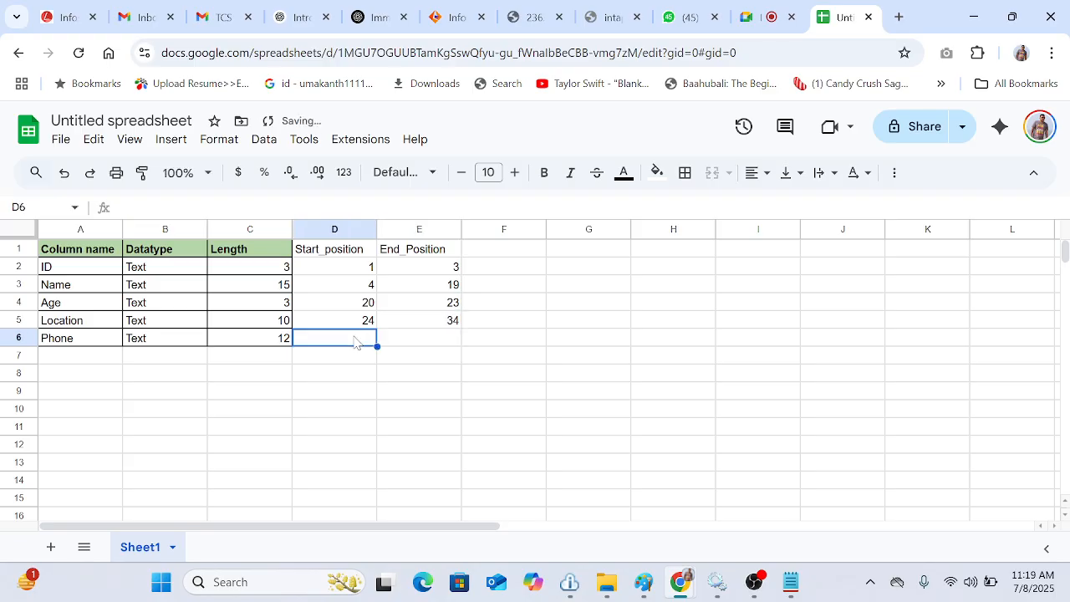
pyautogui.write('35')
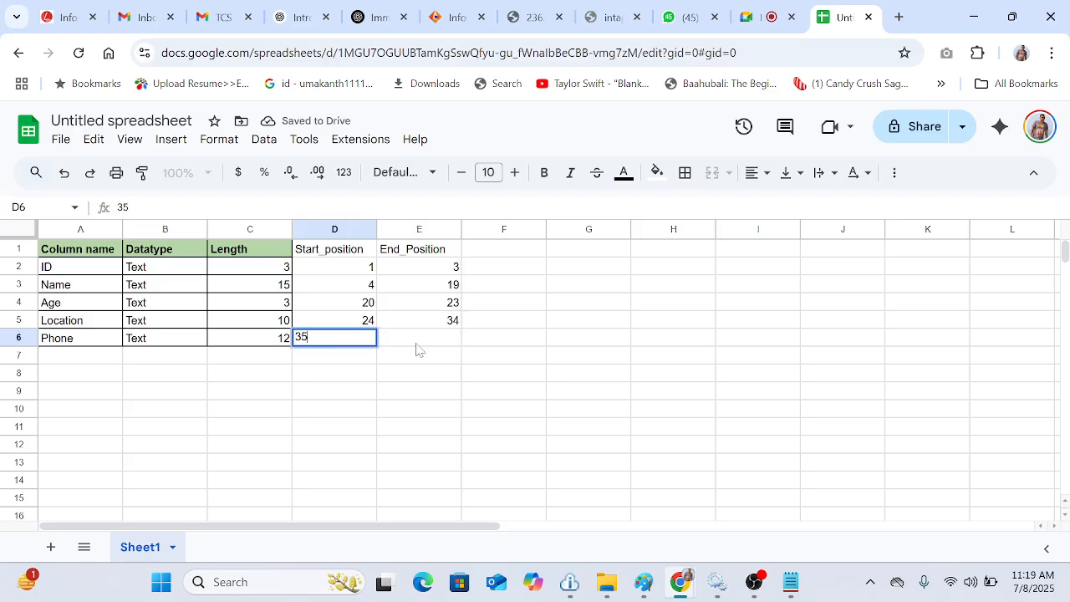
pyautogui.click(424, 346)
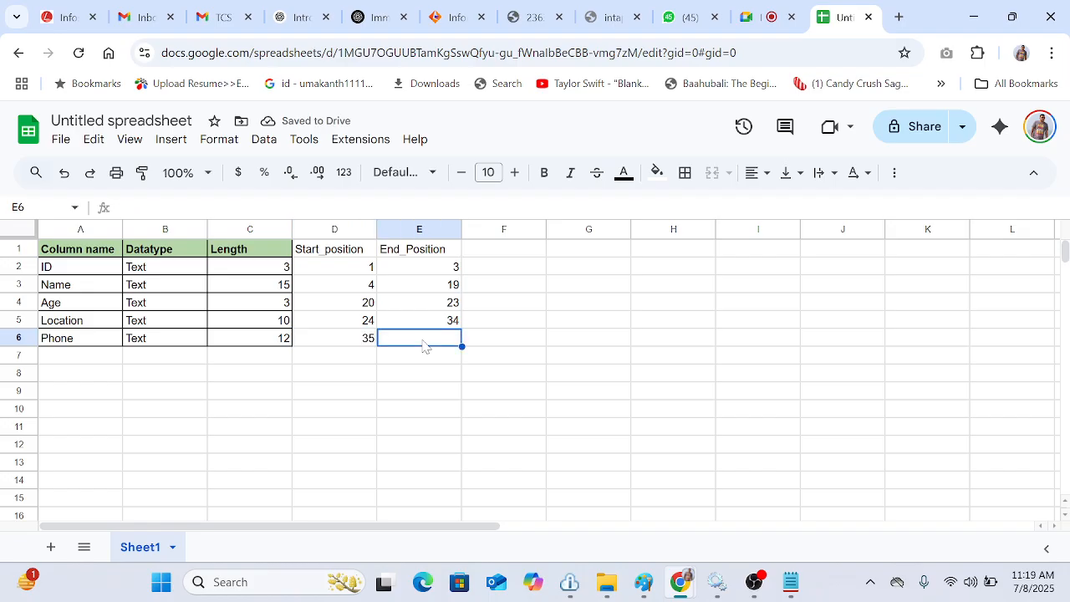
pyautogui.write('47')
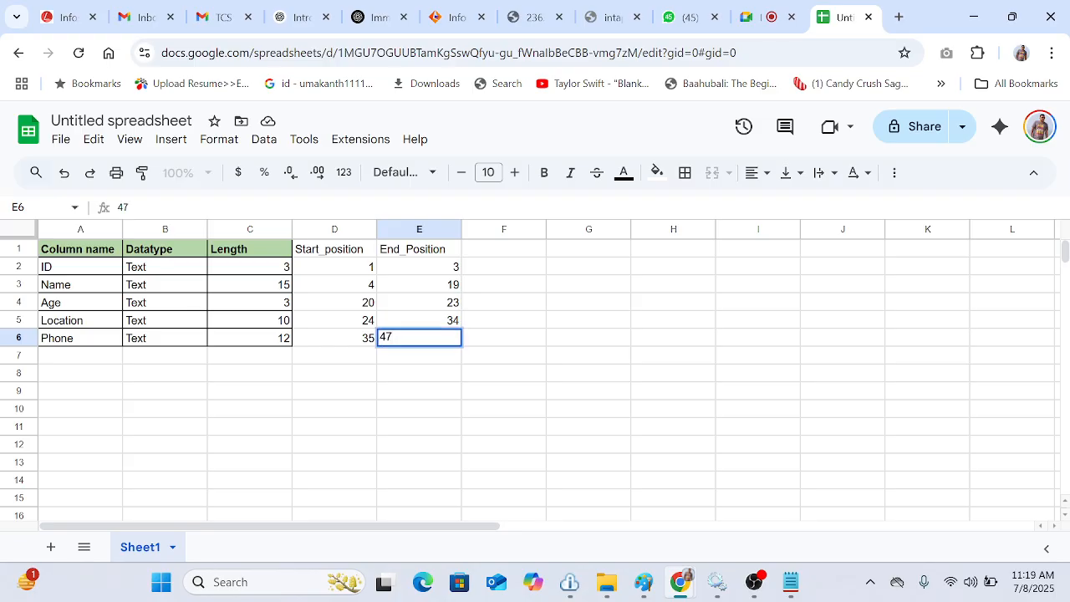
pyautogui.press('Return')
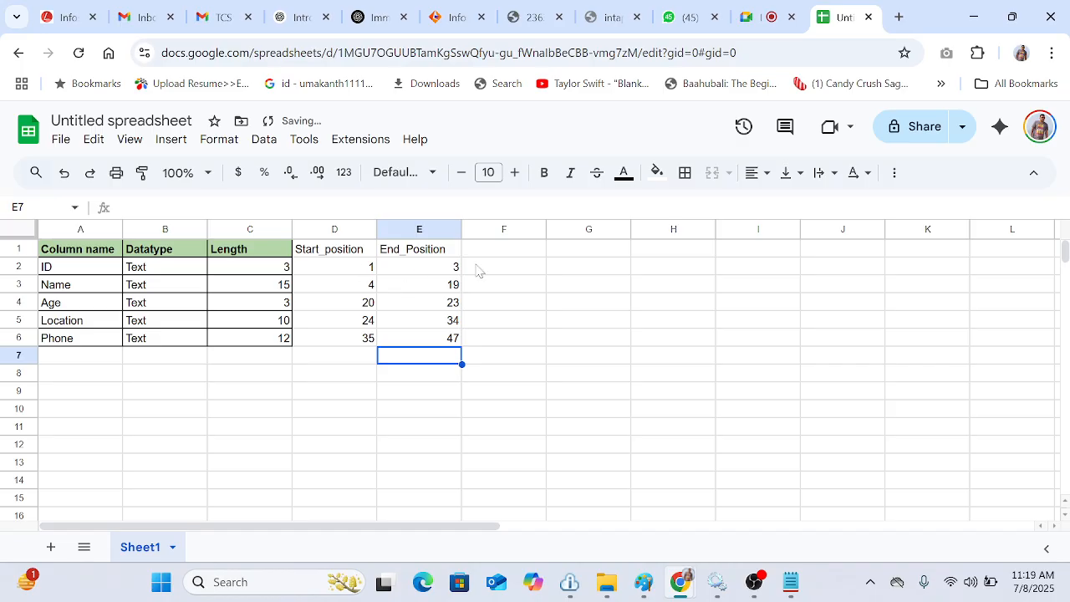
# Step: Add a formula =E2-D2 in the next column for ID and fill it down through the Phone row
pyautogui.moveTo(328, 255); pyautogui.dragTo(428, 340)
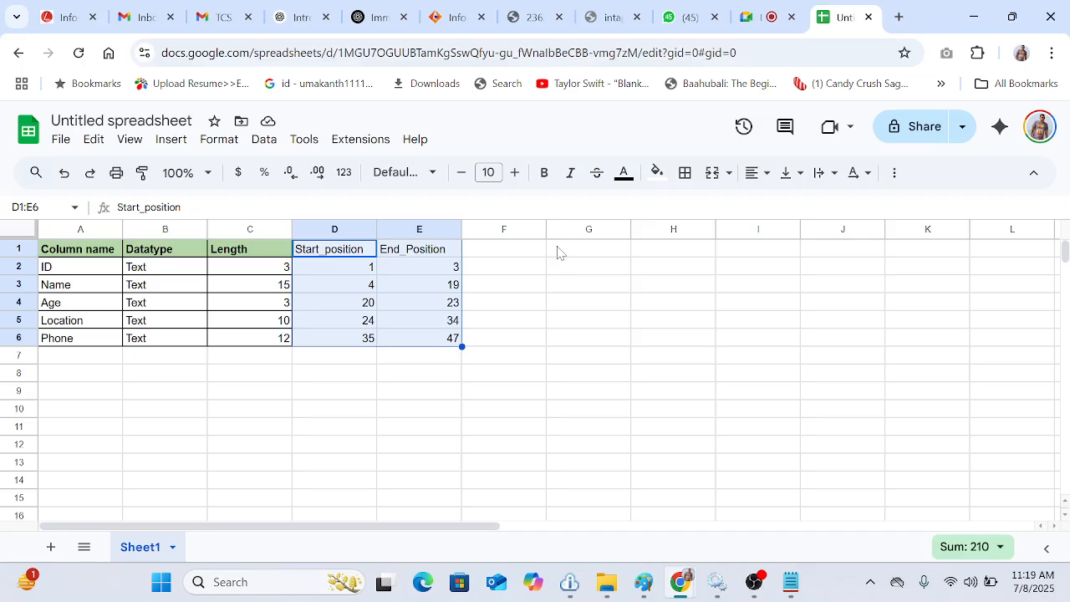
pyautogui.click(528, 252)
pyautogui.click(523, 270)
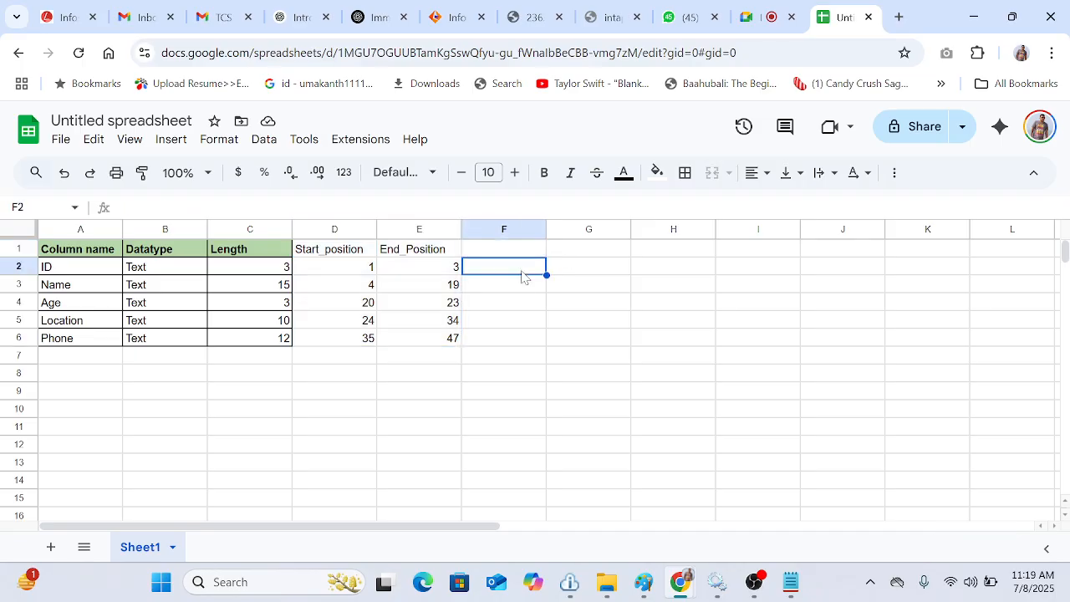
pyautogui.write('=')
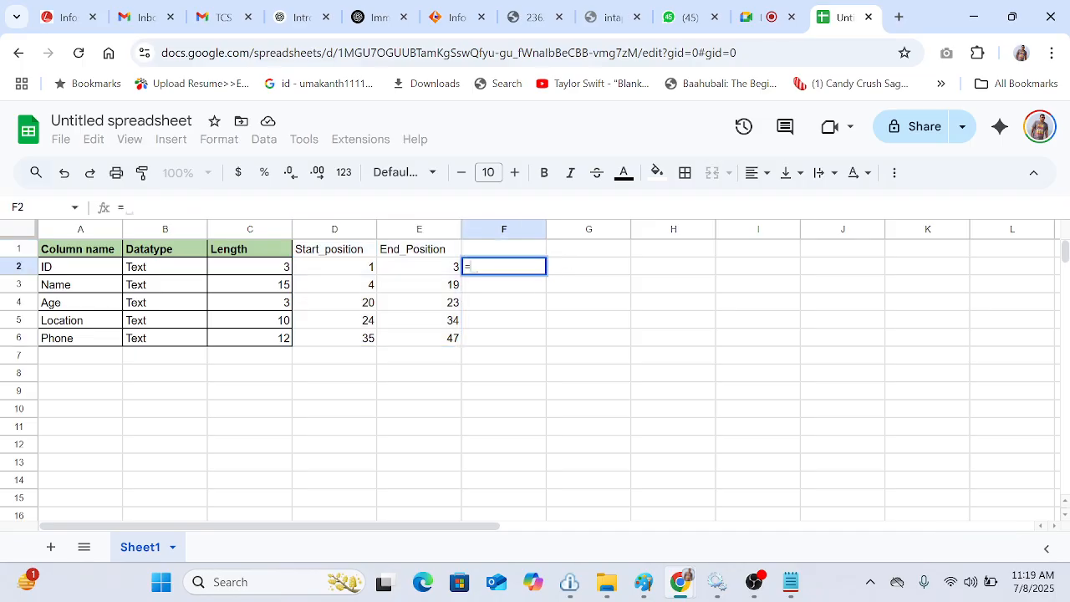
pyautogui.click(440, 268)
pyautogui.write('-')
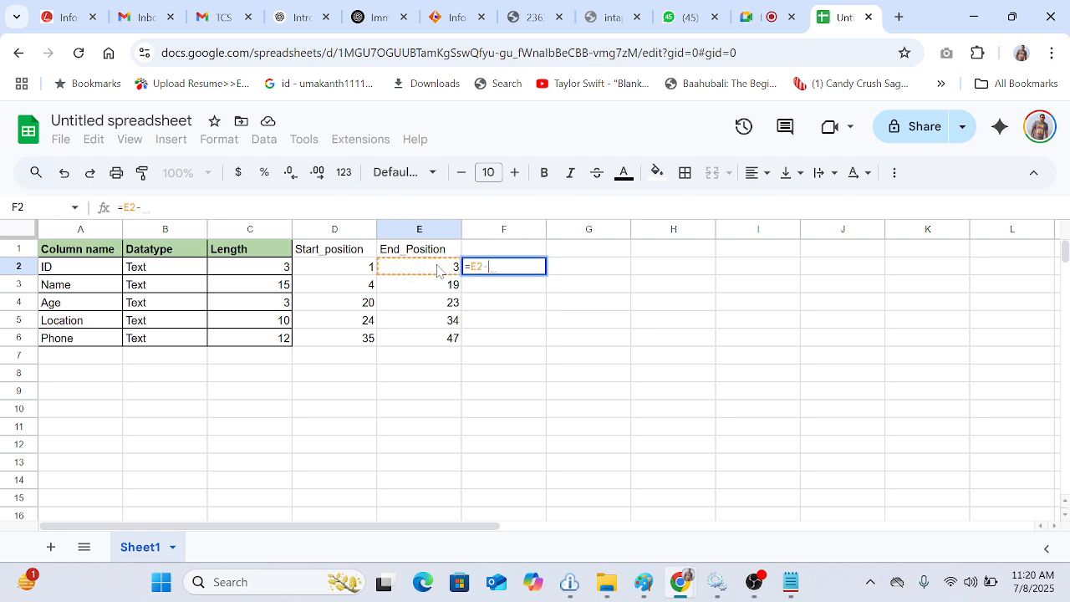
pyautogui.click(366, 268)
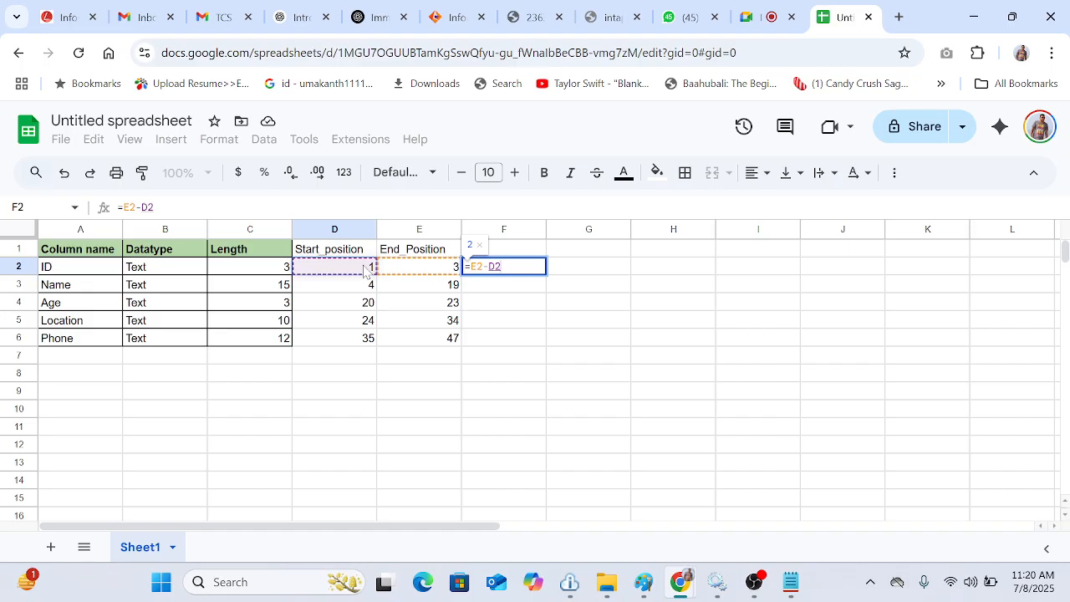
pyautogui.press('Return')
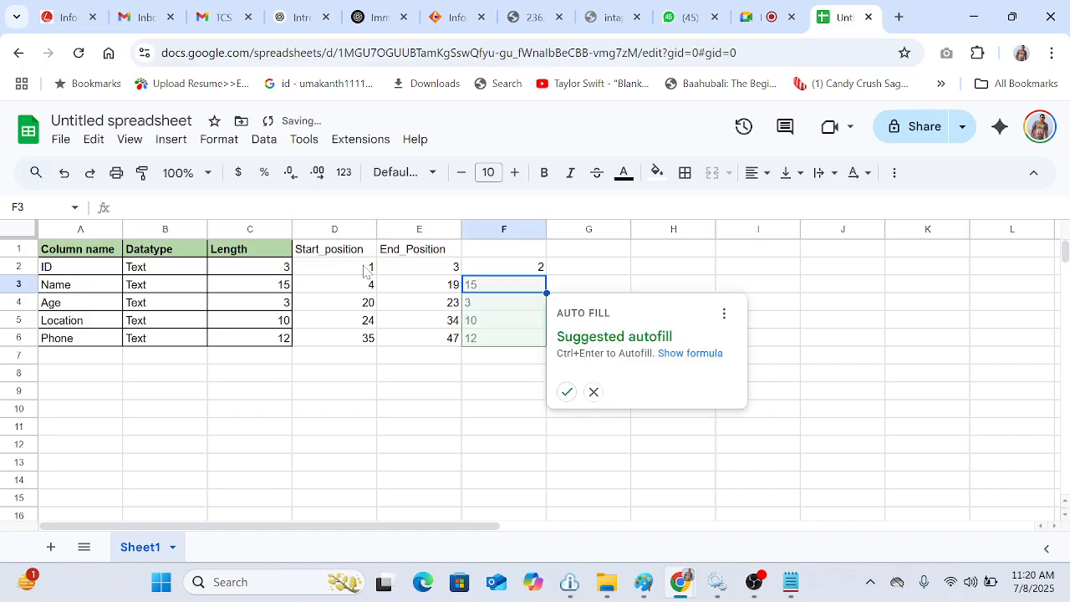
pyautogui.press('Down')
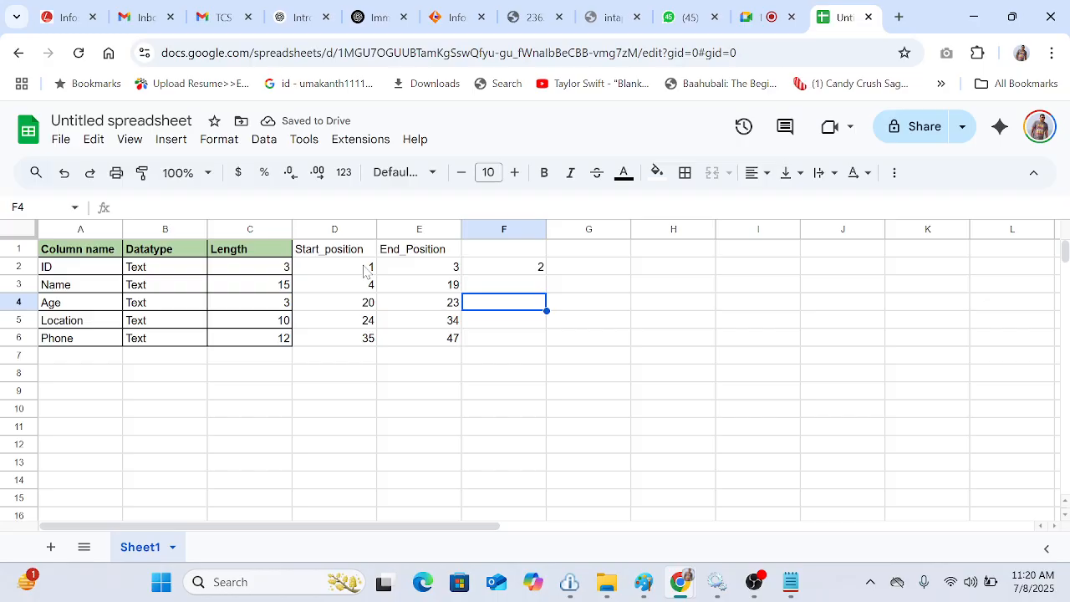
pyautogui.click(530, 269)
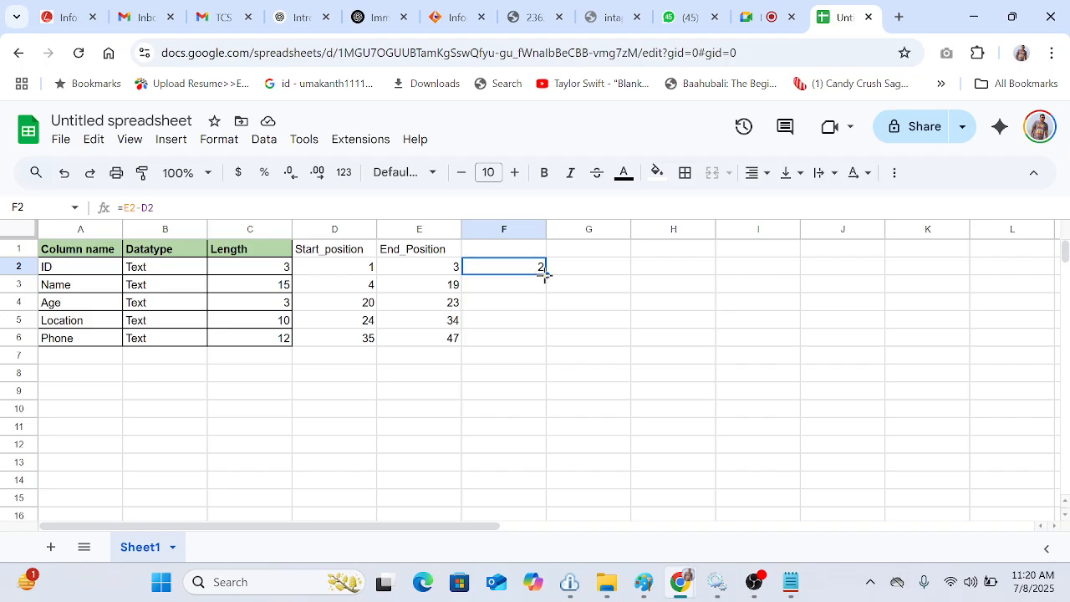
pyautogui.doubleClick(546, 275)
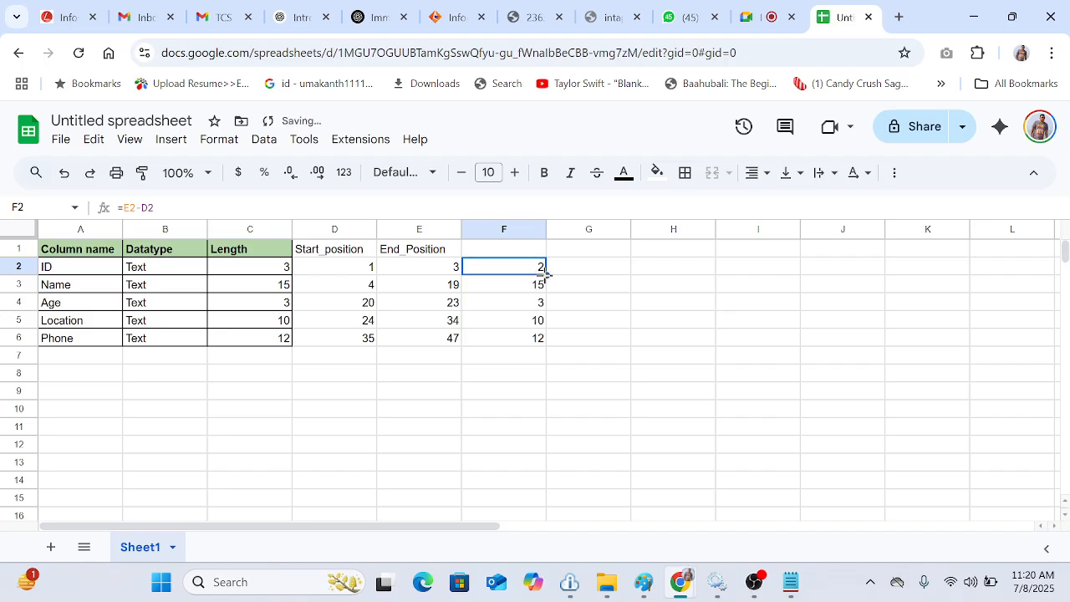
# Step: Change the ID row's start position to 0
pyautogui.click(354, 274)
pyautogui.write('0')
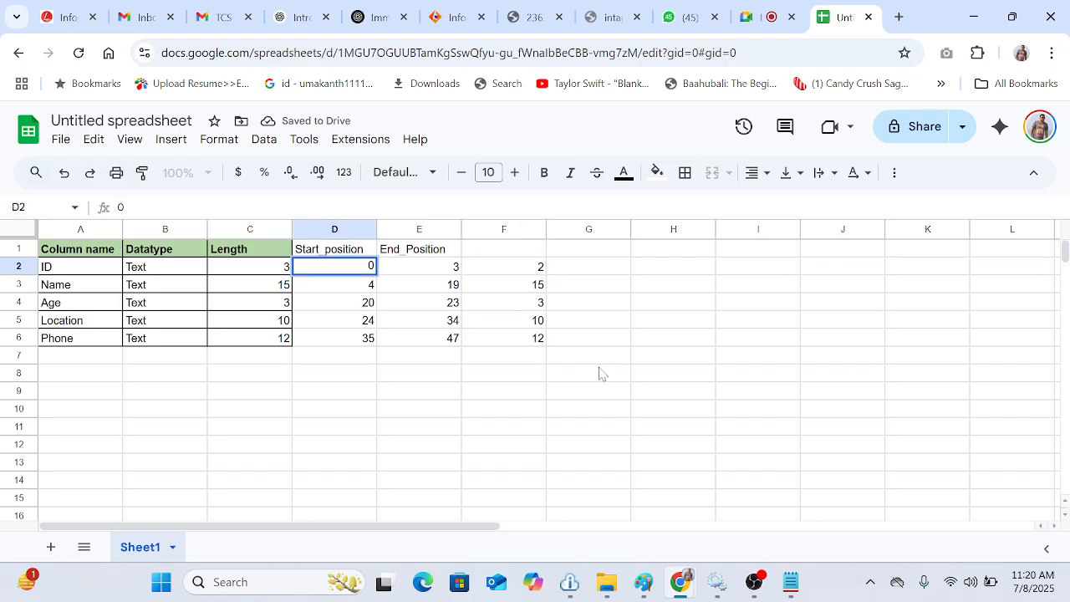
pyautogui.click(642, 403)
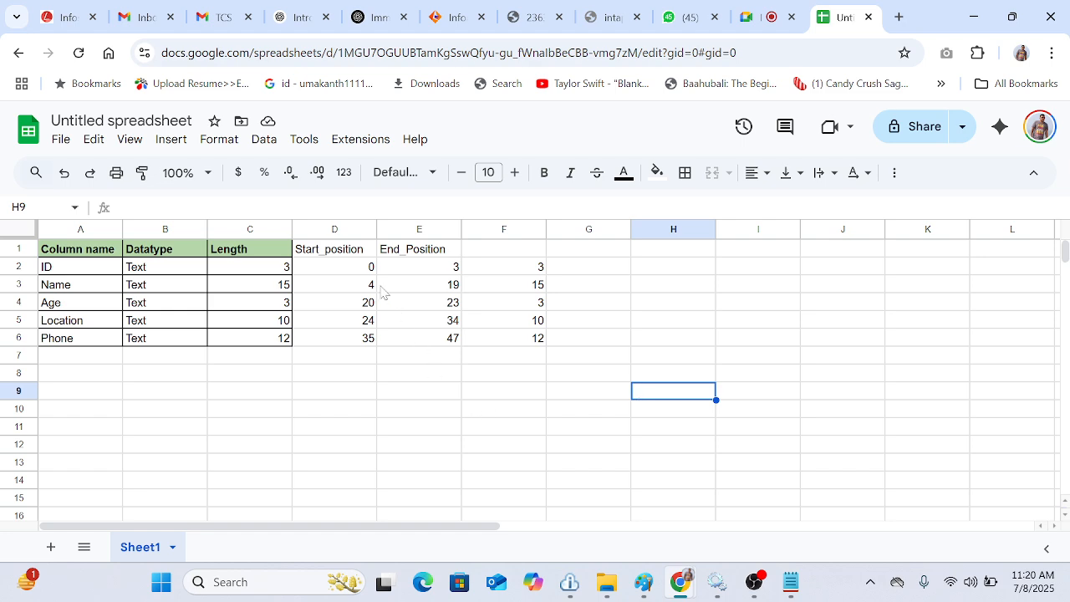
pyautogui.moveTo(347, 268); pyautogui.dragTo(452, 334)
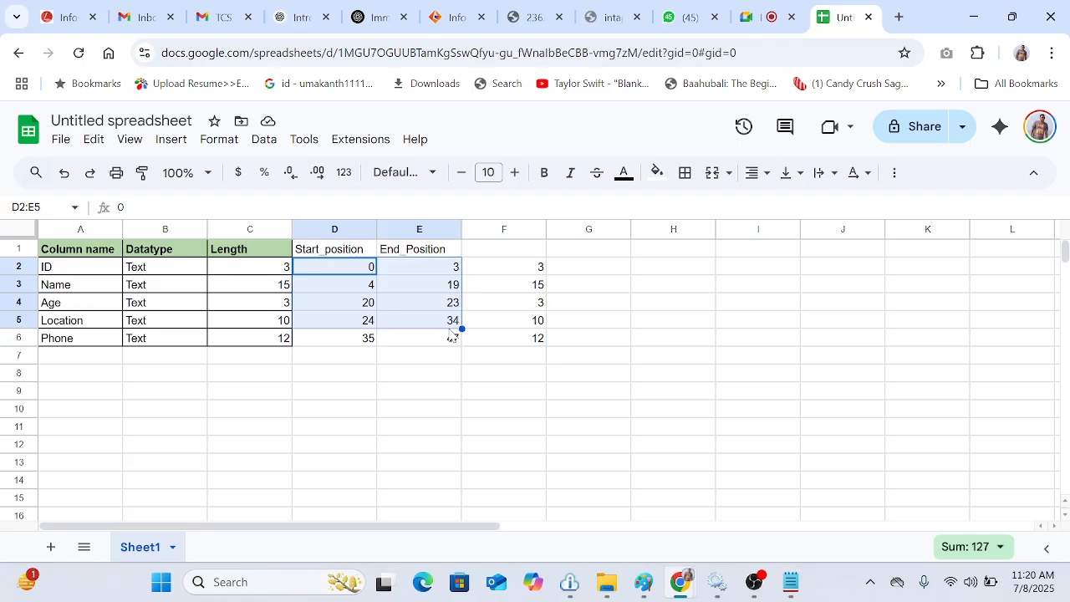
pyautogui.click(511, 396)
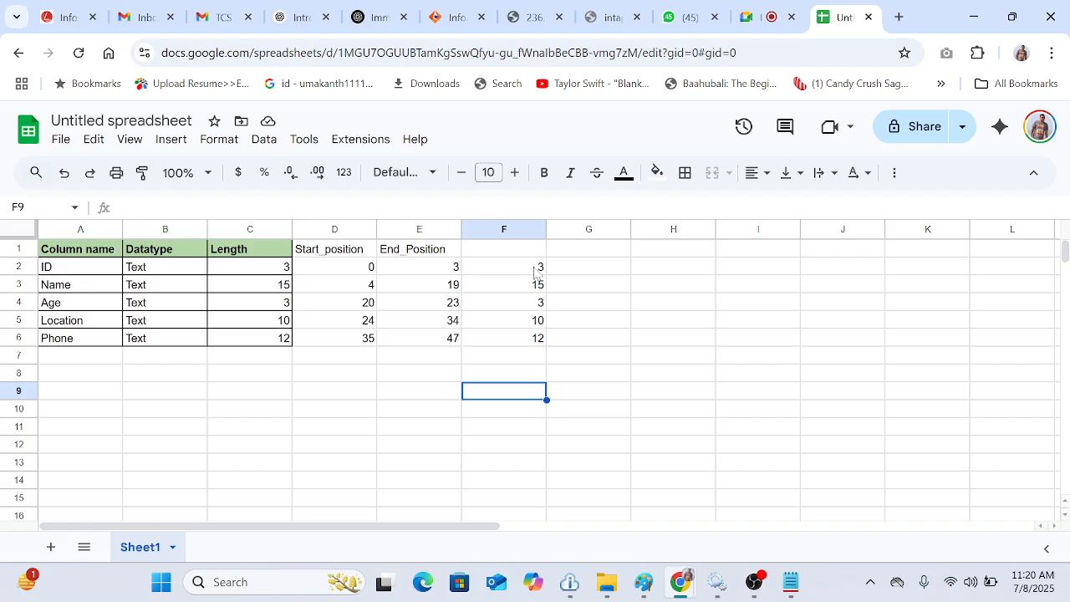
# Step: Clear the calculated length column for all five rows
pyautogui.moveTo(539, 269); pyautogui.dragTo(540, 339)
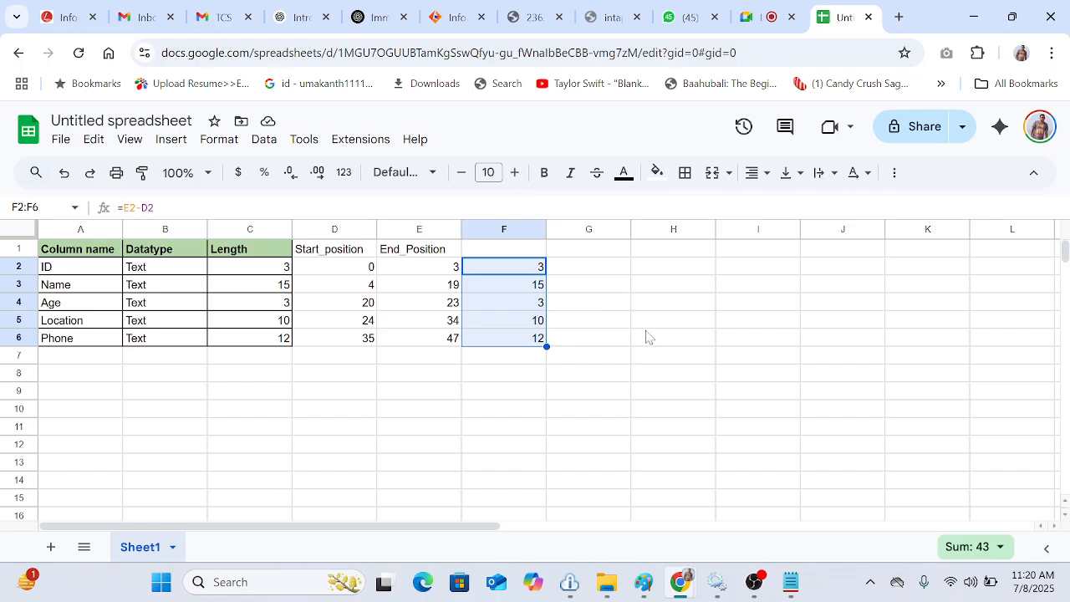
pyautogui.press('Delete')
pyautogui.click(666, 432)
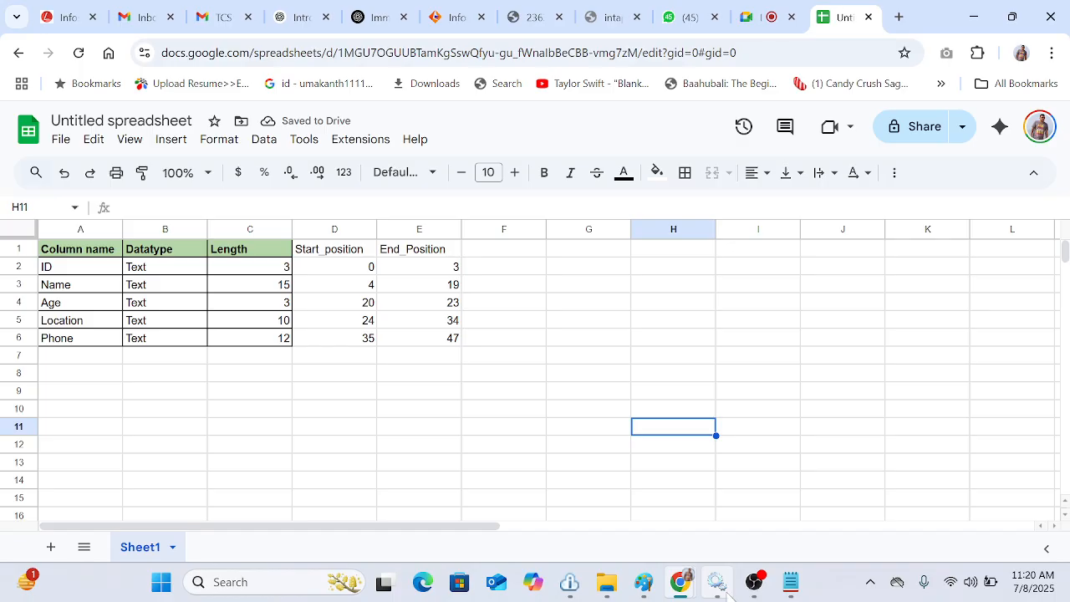
# Step: Compare the sample fixed-width text file's data lines against the position table in the spreadsheet
pyautogui.click(796, 583)
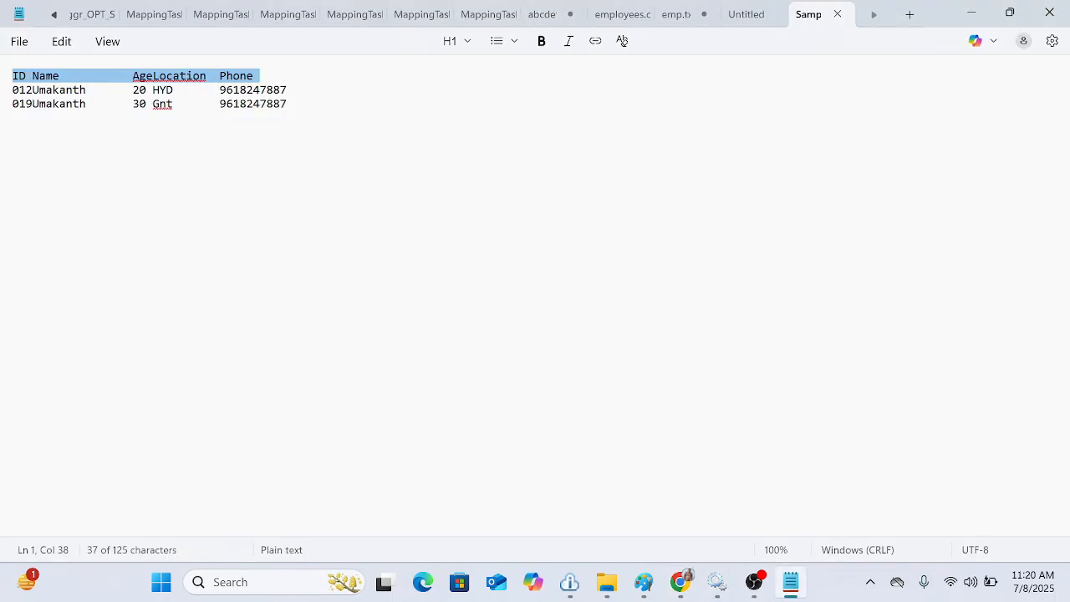
pyautogui.moveTo(12, 104); pyautogui.dragTo(287, 104)
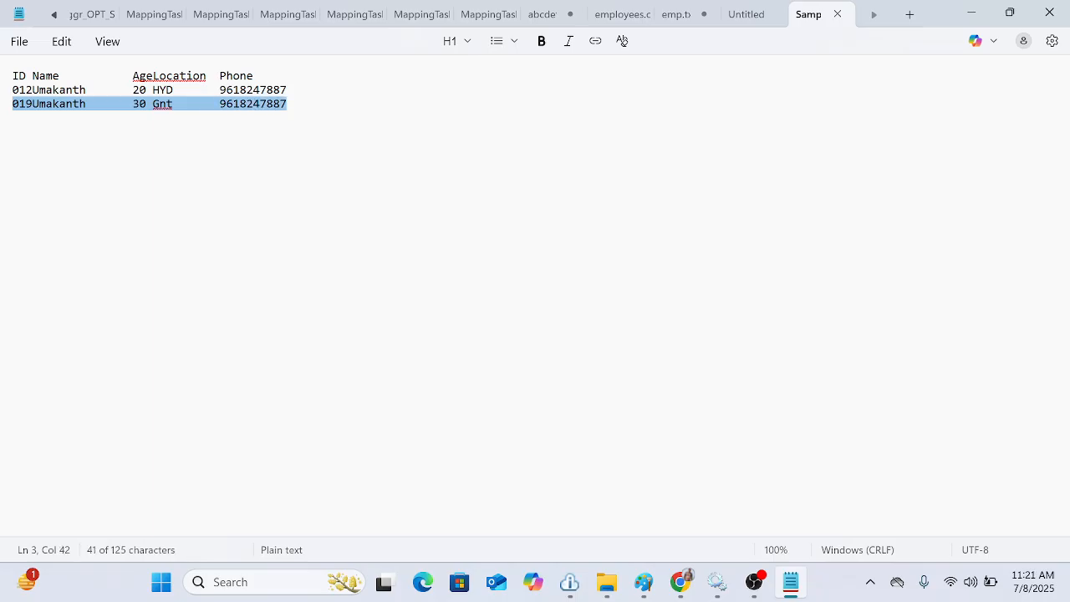
pyautogui.click(680, 583)
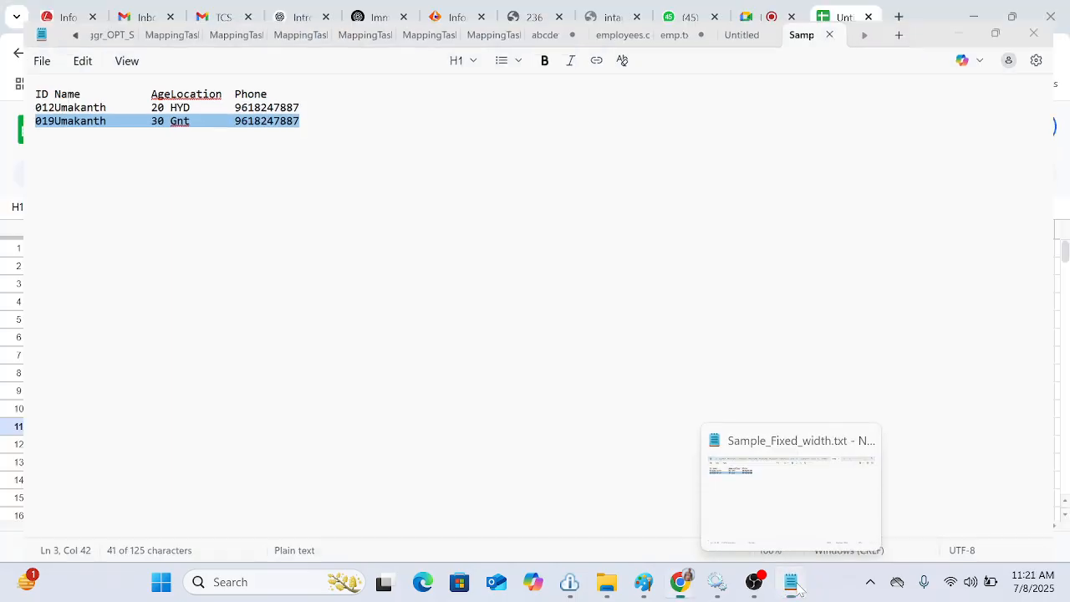
pyautogui.click(544, 356)
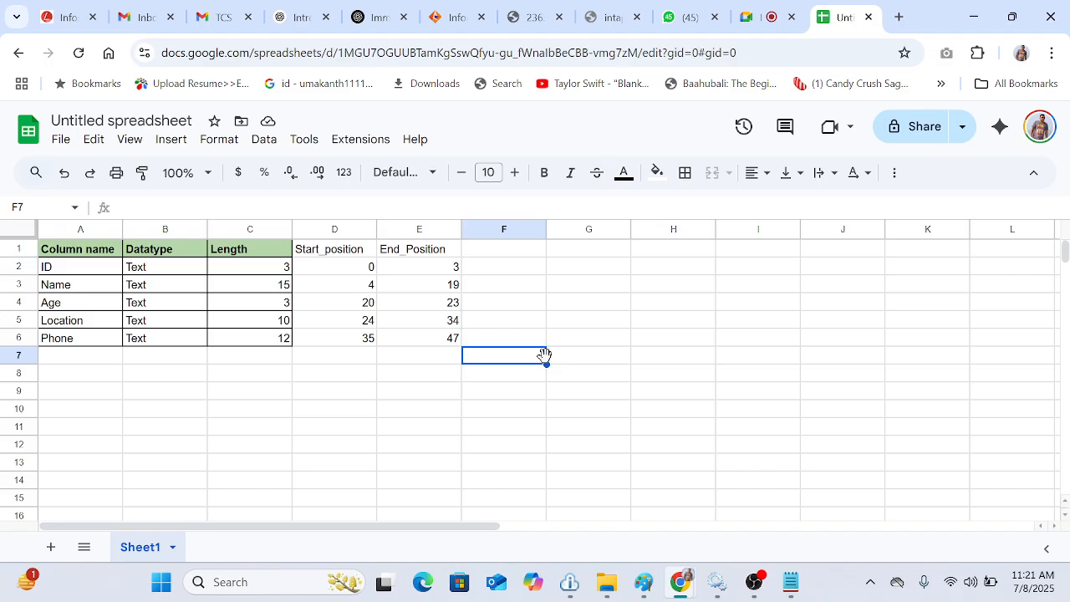
pyautogui.click(445, 344)
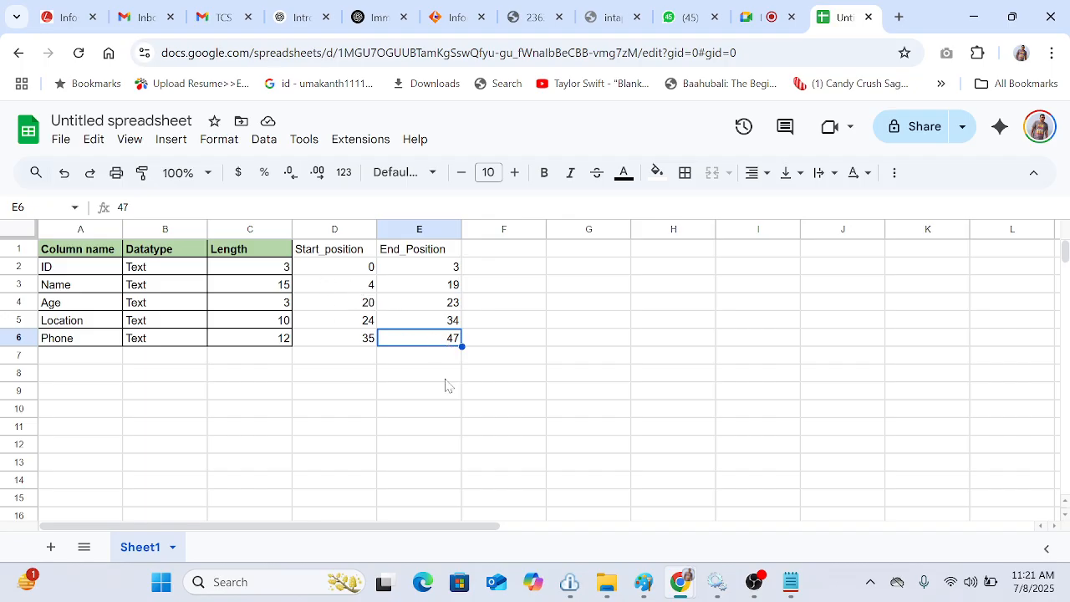
pyautogui.click(673, 466)
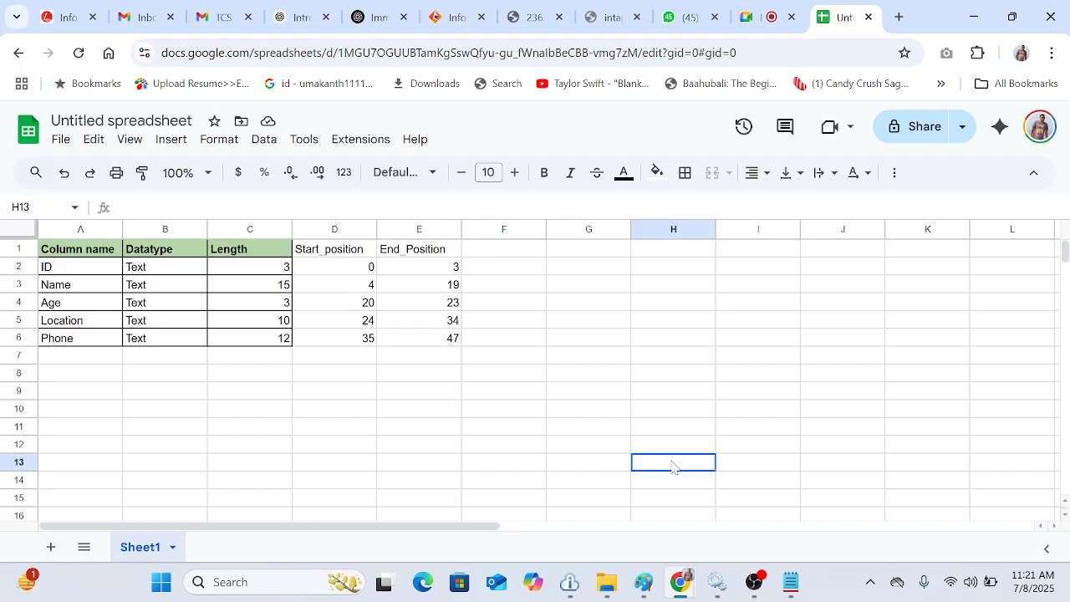
pyautogui.click(790, 583)
pyautogui.click(288, 103)
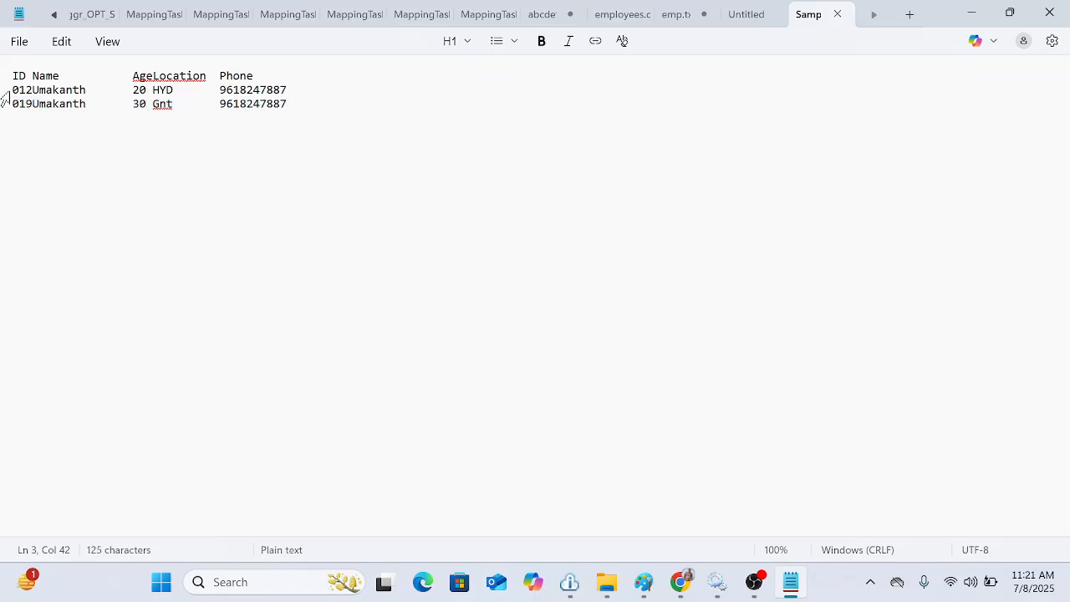
pyautogui.moveTo(6, 94); pyautogui.dragTo(296, 106)
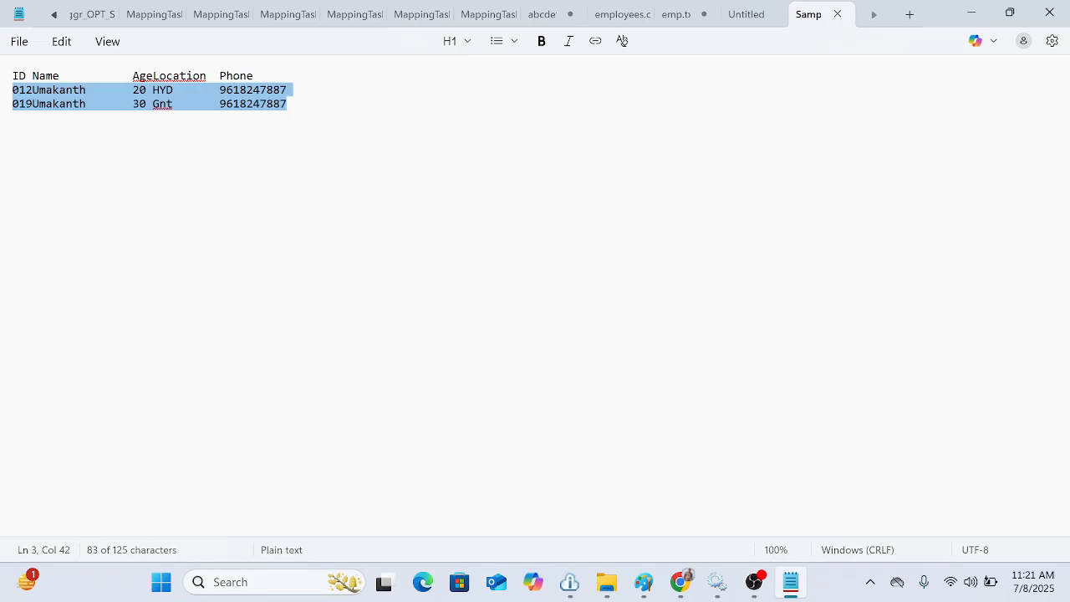
# Step: Close the sample file and untitled tabs and the Notepad window, returning to the spreadsheet
pyautogui.click(837, 14)
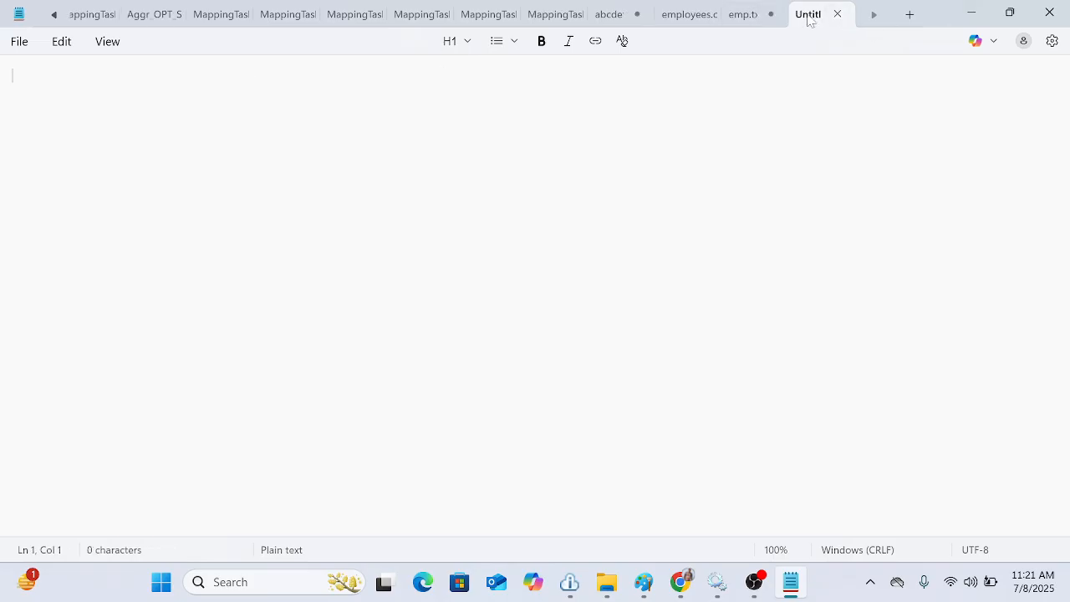
pyautogui.click(836, 14)
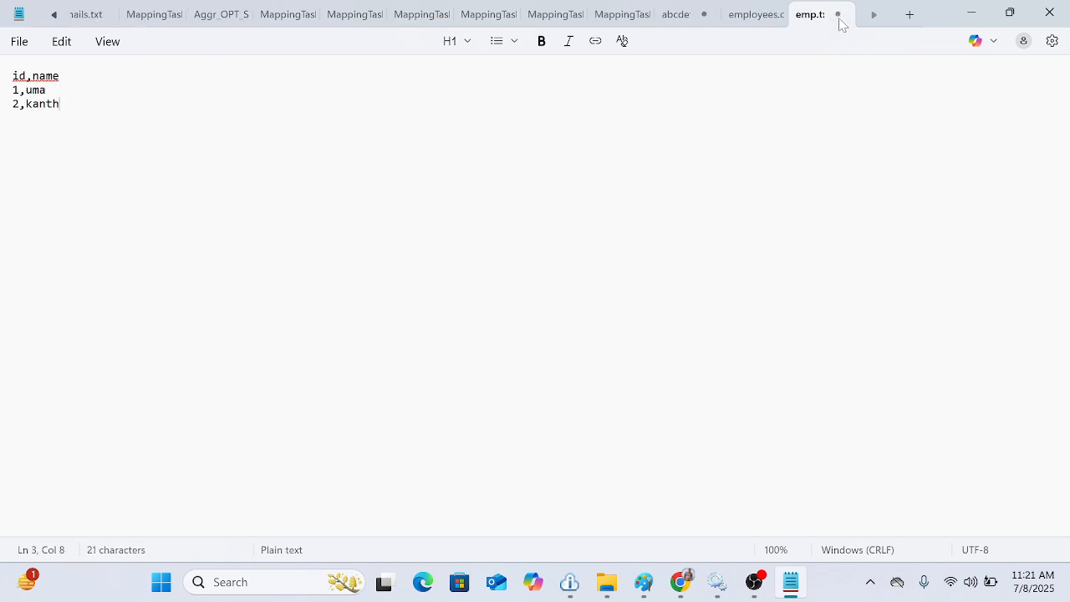
pyautogui.click(1055, 7)
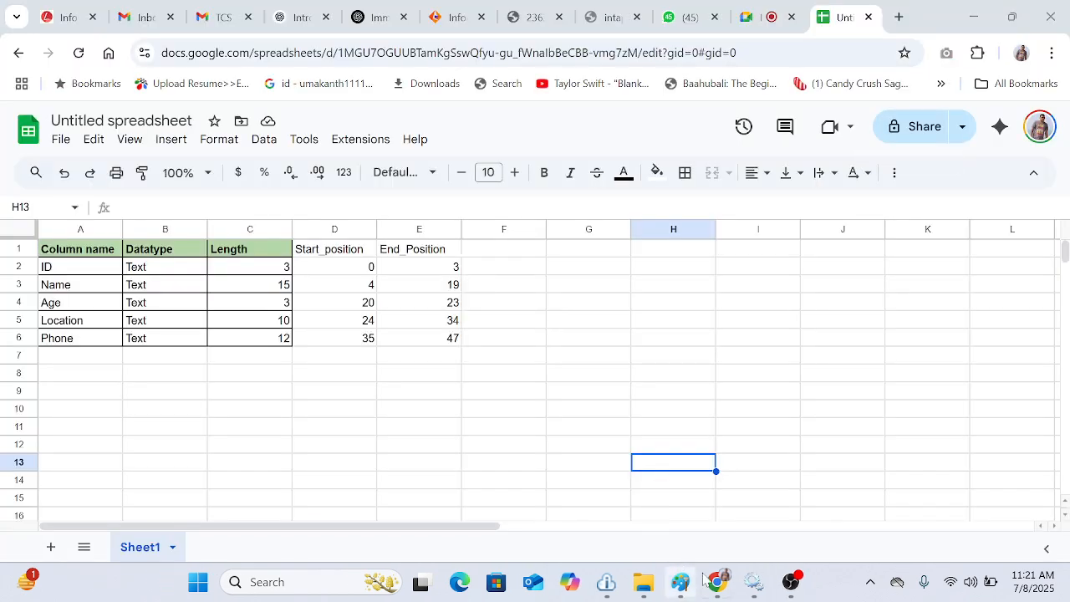
pyautogui.moveTo(716, 583)
pyautogui.click(665, 515)
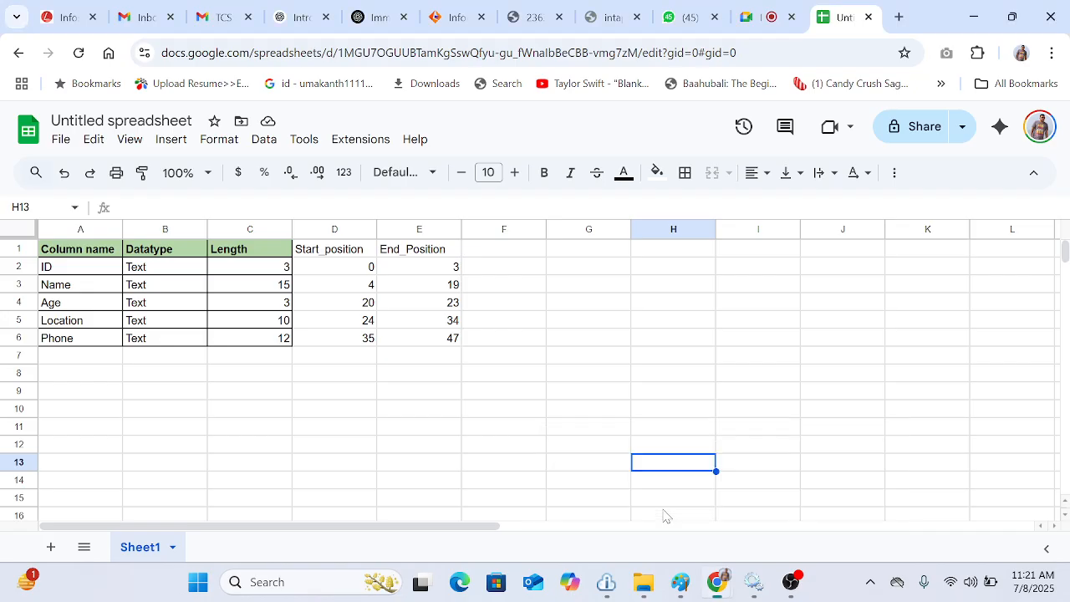
# Step: Open Data Integration and create a new Fixed-Width File Format component
pyautogui.click(454, 16)
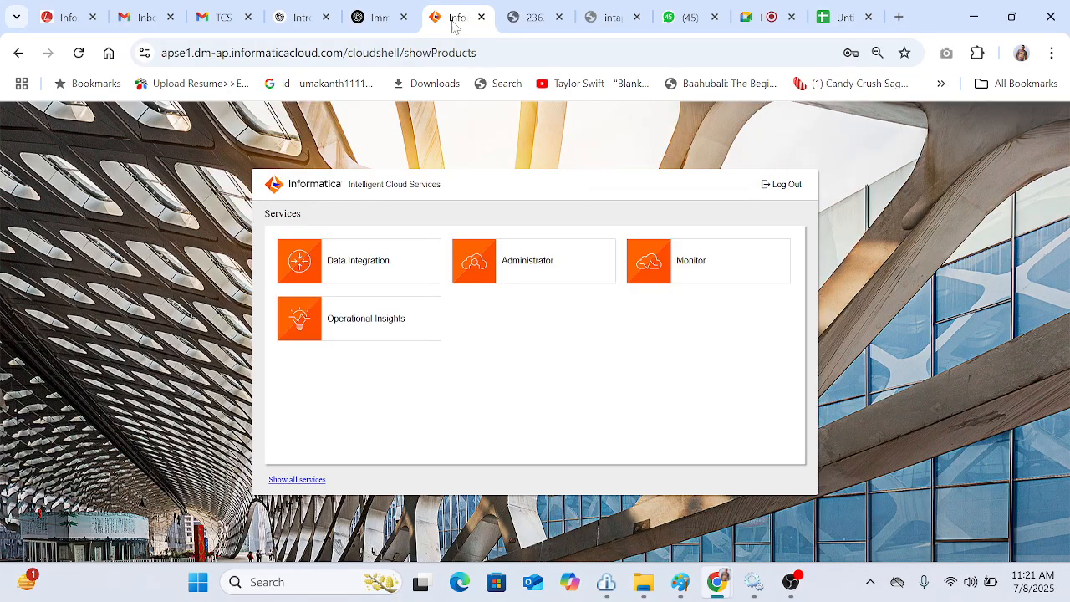
pyautogui.click(371, 260)
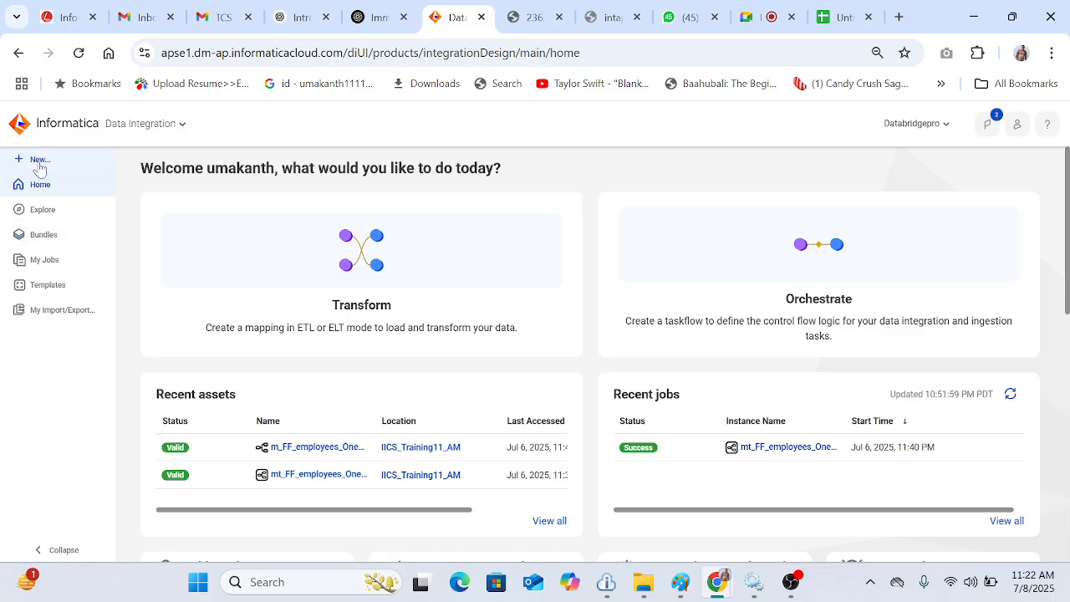
pyautogui.click(39, 162)
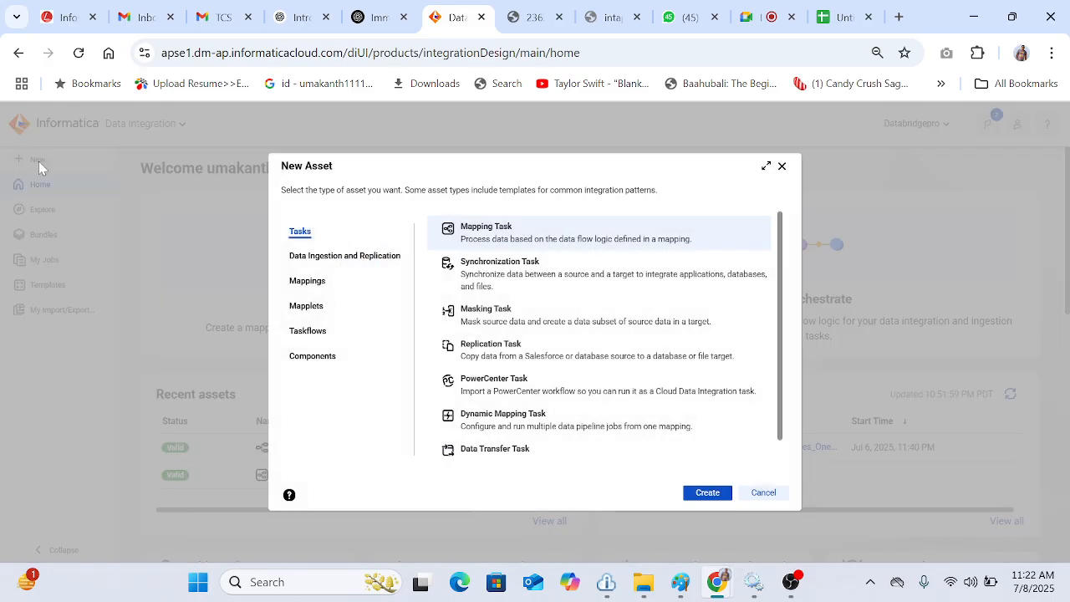
pyautogui.click(304, 368)
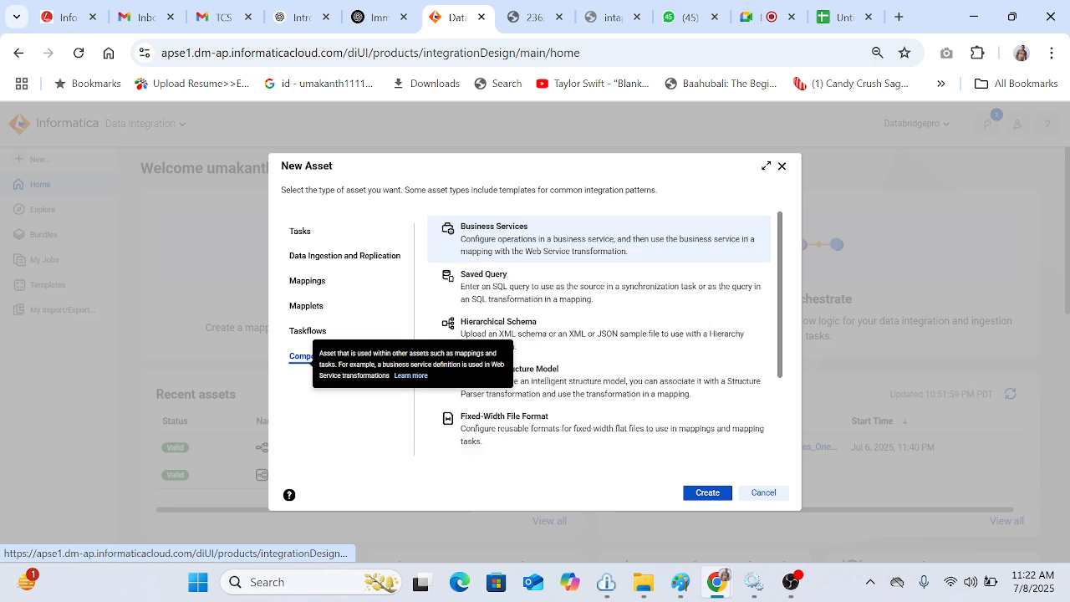
pyautogui.click(538, 428)
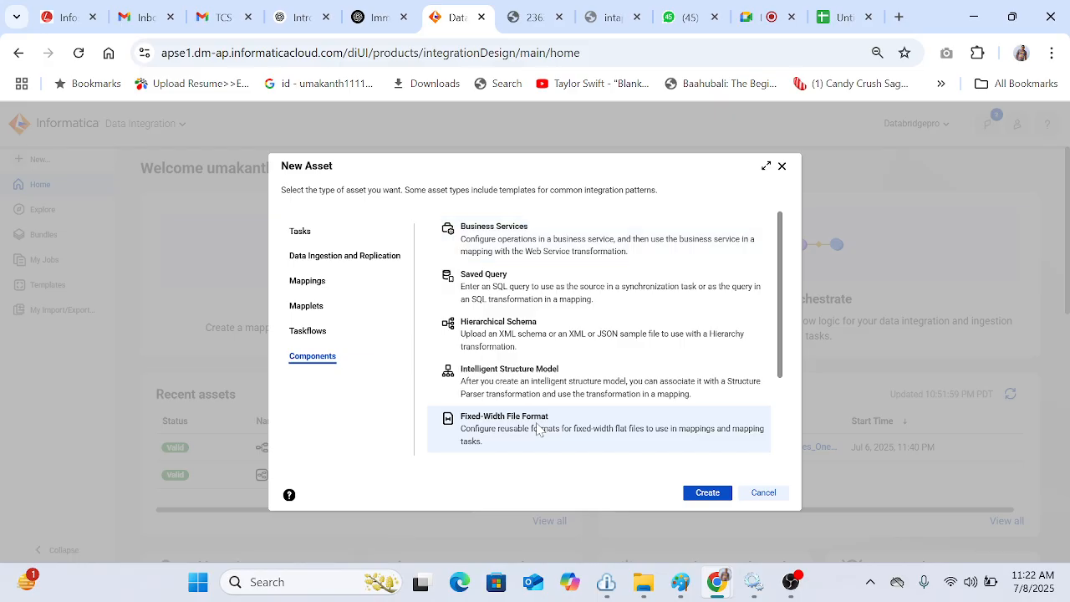
pyautogui.click(709, 494)
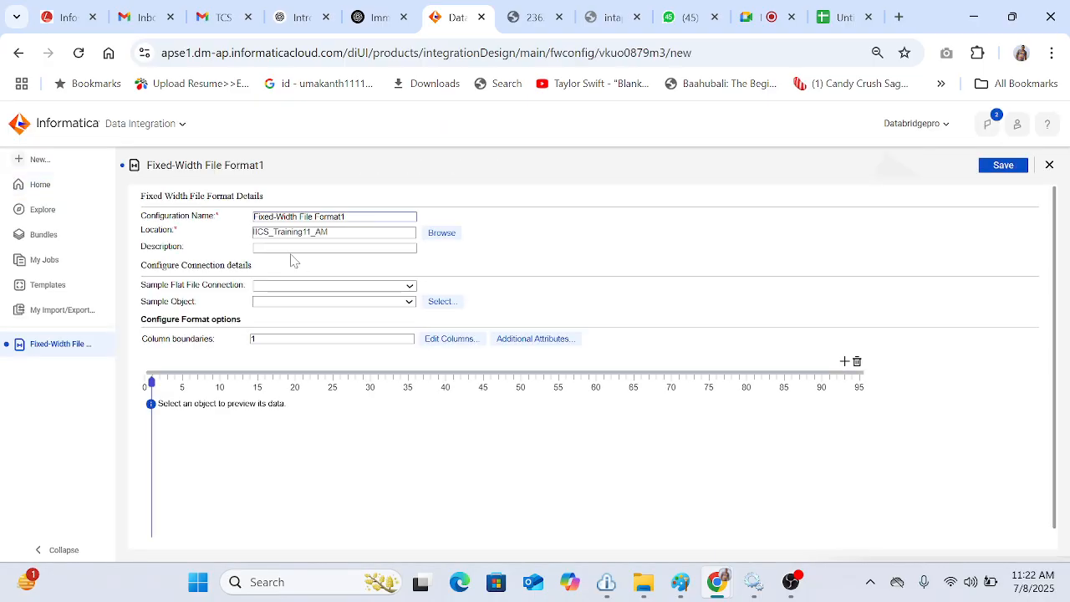
# Step: Name the configuration Fixedwidth_sample_1 and choose conn_FF_IICS_11AM as the sample flat file connection
pyautogui.moveTo(345, 216); pyautogui.dragTo(250, 219)
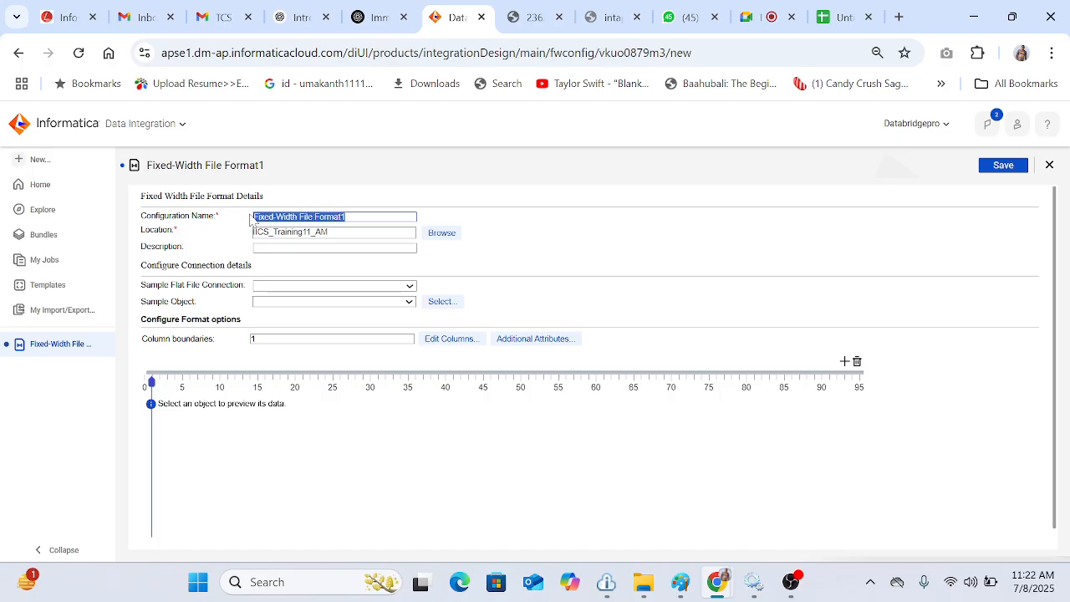
pyautogui.write('Fi')
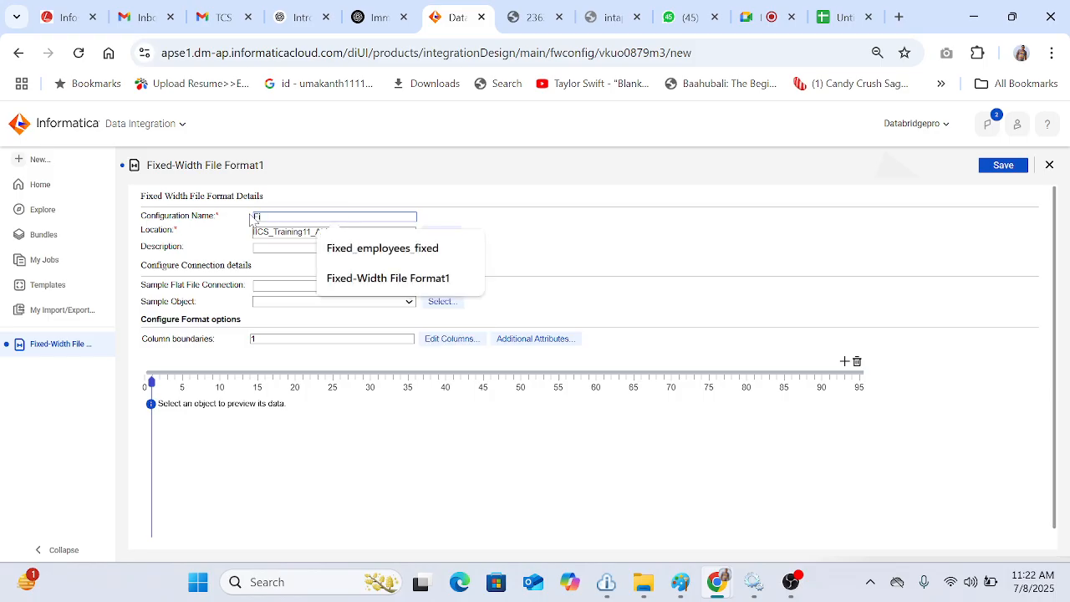
pyautogui.write('xedwidth')
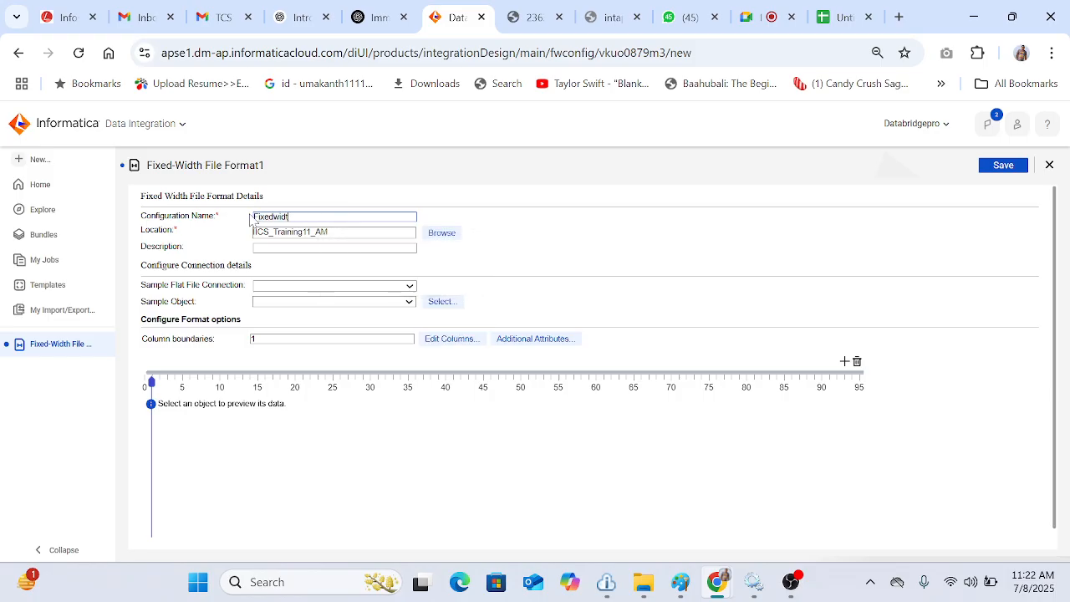
pyautogui.write('_sample_1')
pyautogui.click(564, 248)
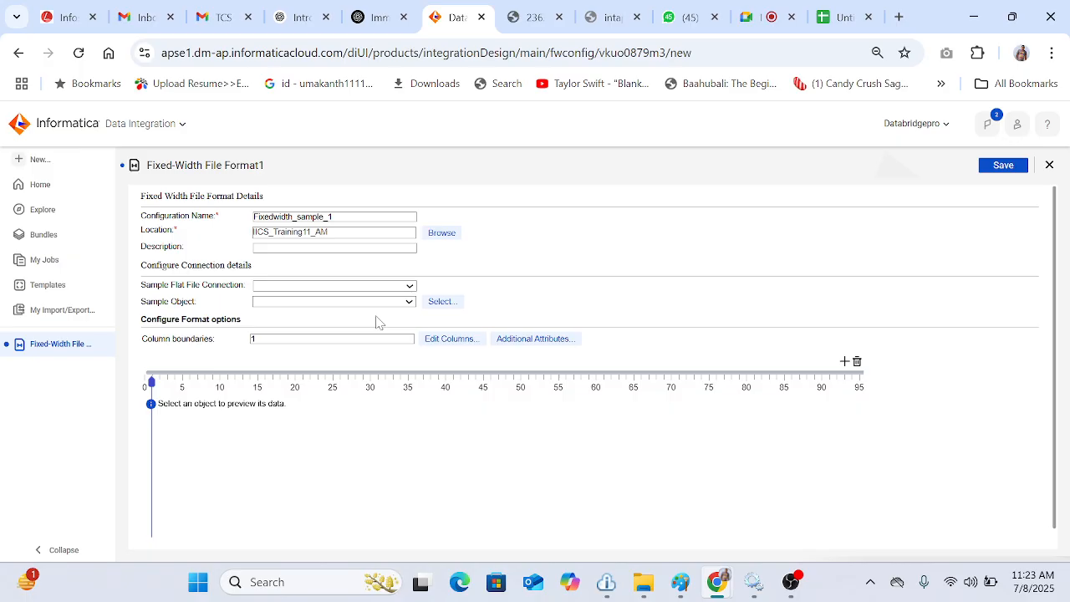
pyautogui.click(301, 288)
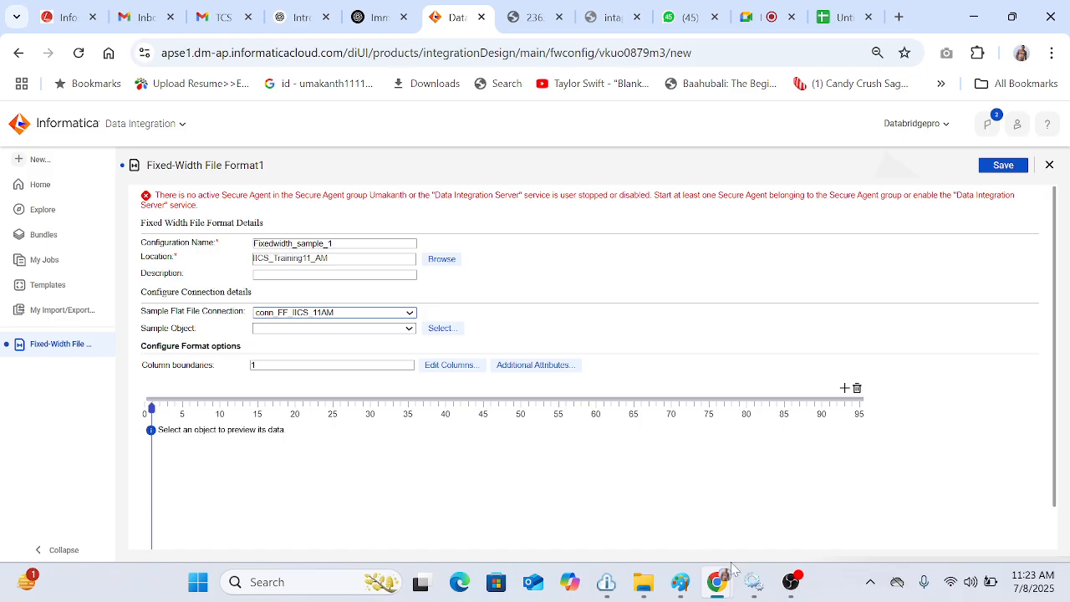
# Step: Start the Informatica Cloud Secure Agent service from the Services window, then return to the browser
pyautogui.click(752, 581)
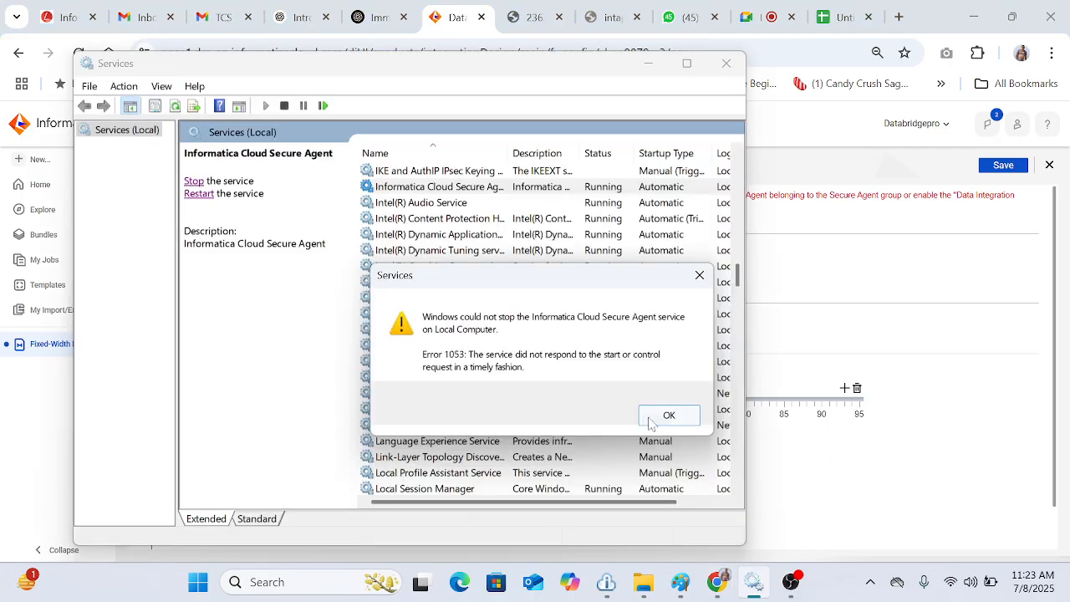
pyautogui.click(650, 416)
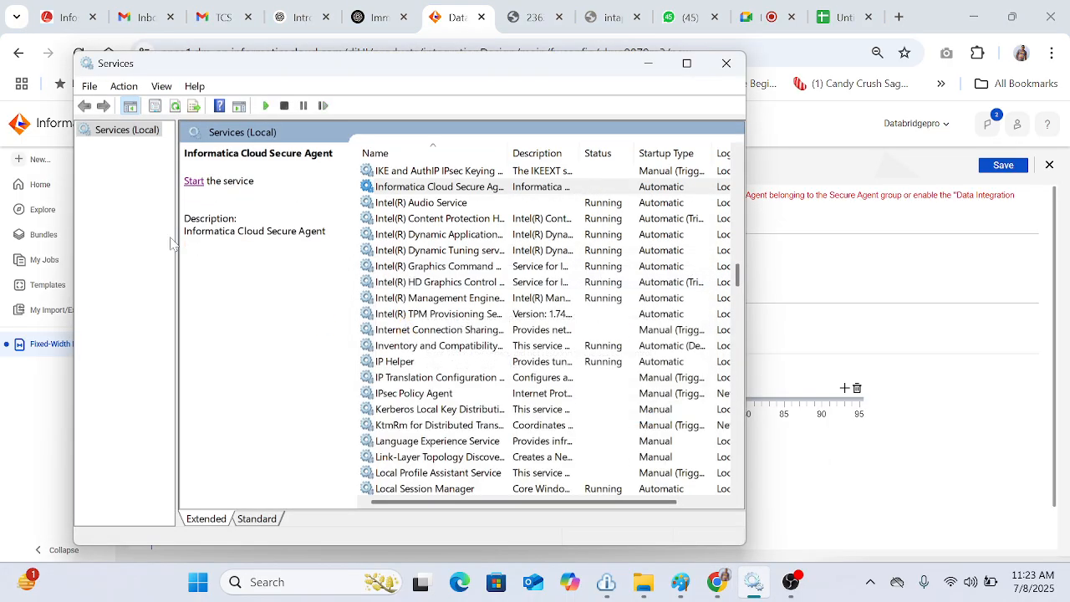
pyautogui.click(195, 184)
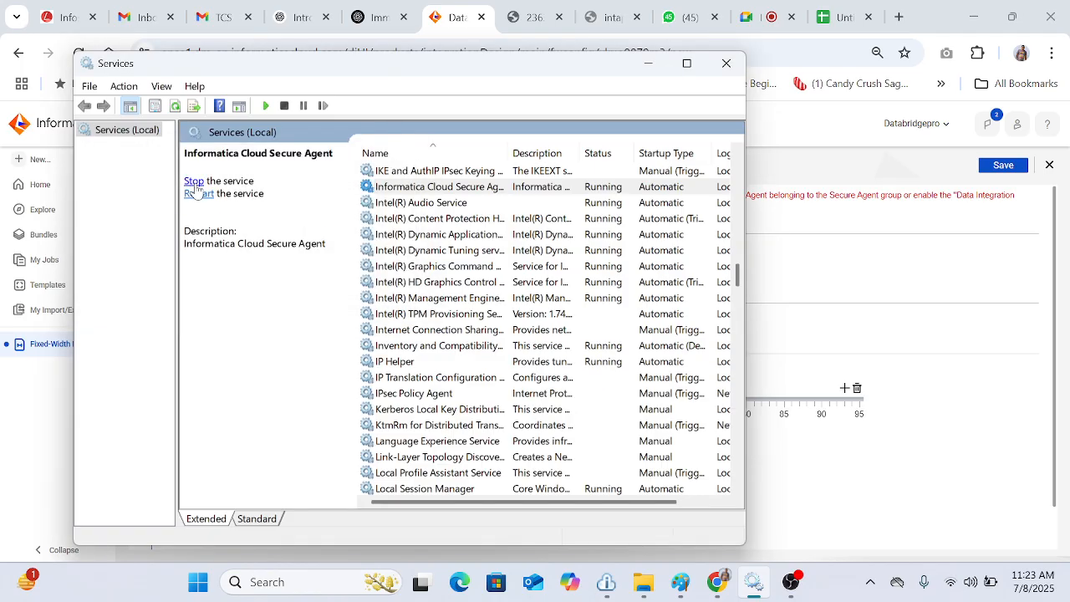
pyautogui.click(52, 456)
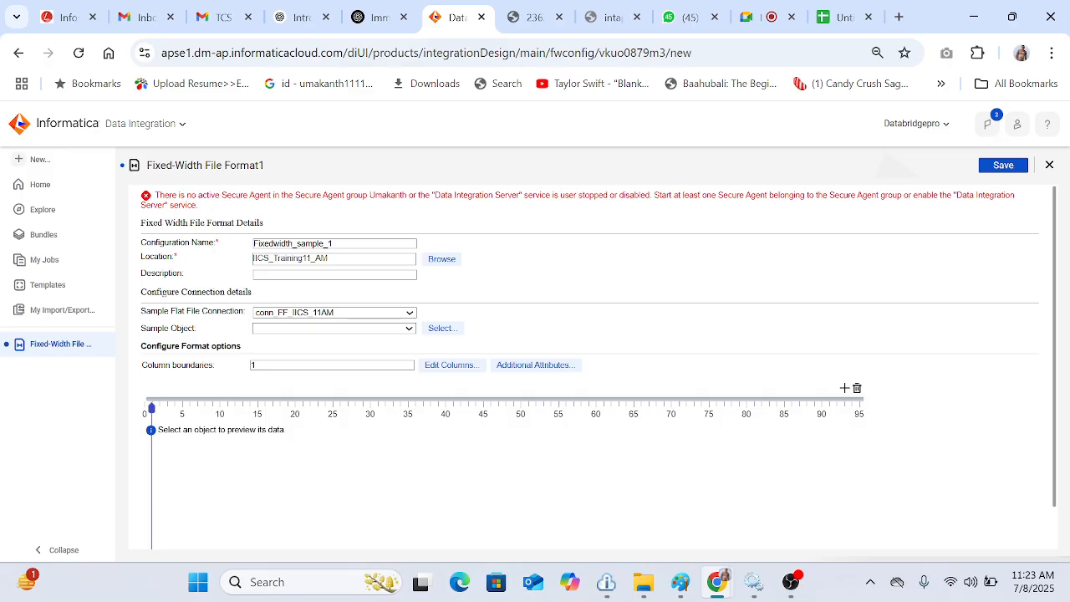
# Step: Enter 3,18,21,31 as the column boundaries of the fixed-width format
pyautogui.click(282, 365)
pyautogui.press('BackSpace')
pyautogui.write('3')
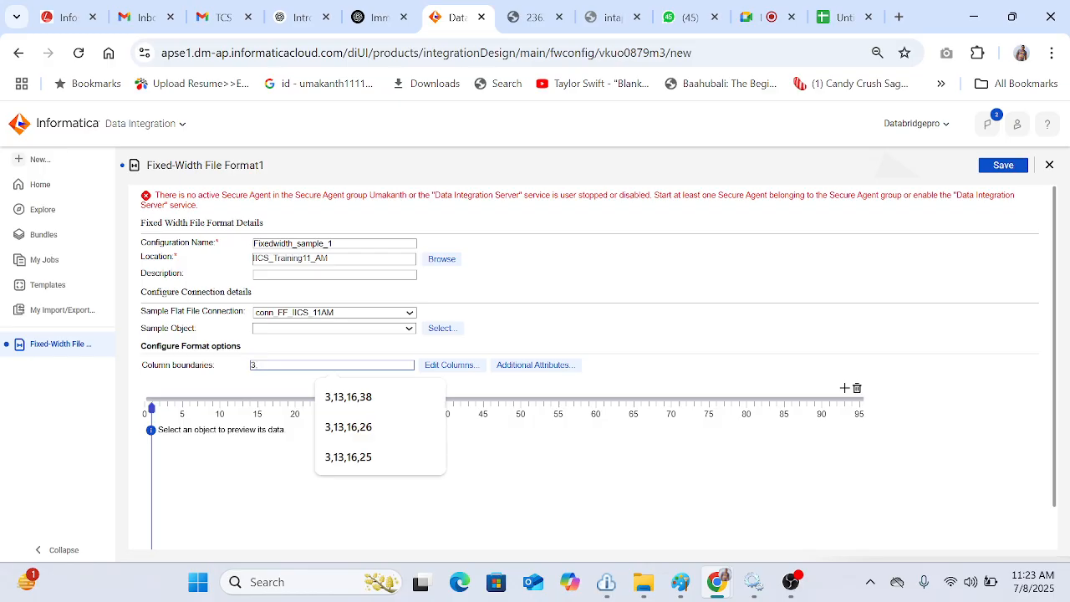
pyautogui.write(',18,')
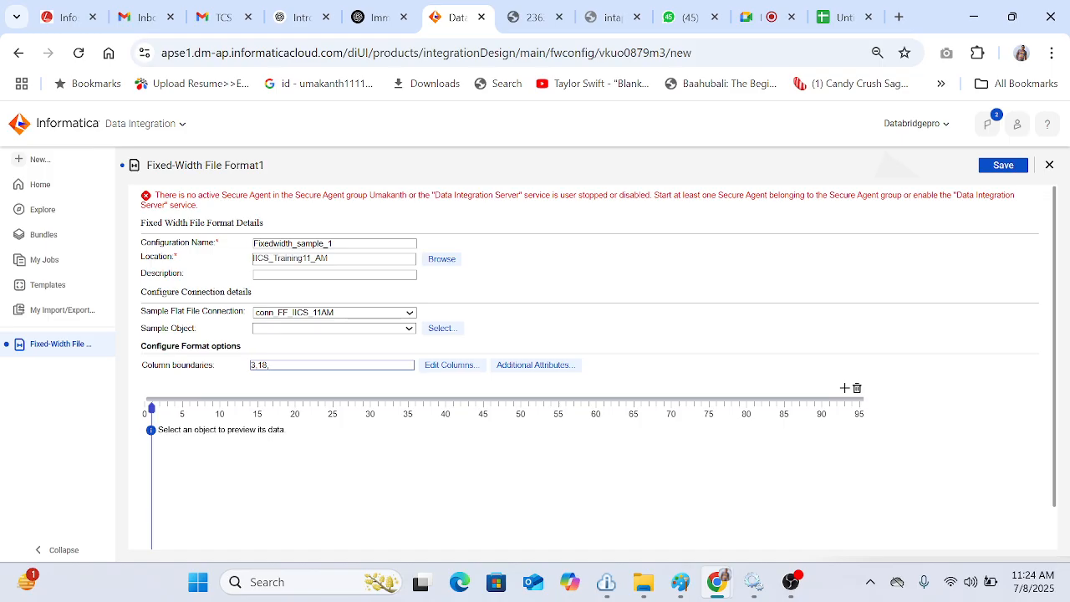
pyautogui.write('21,31')
pyautogui.press('Return')
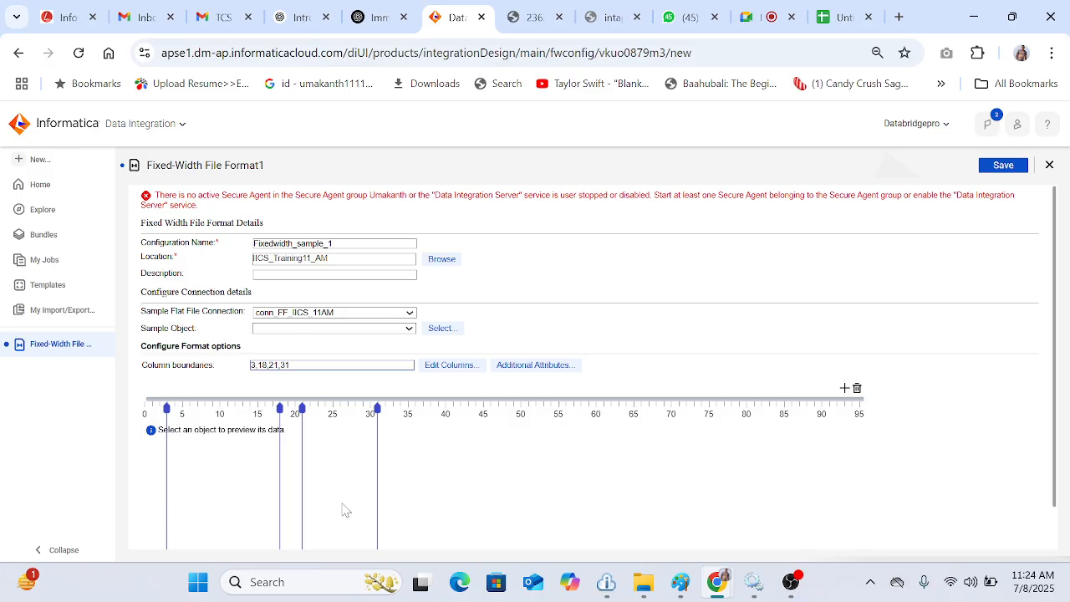
# Step: Append 43 to the column boundaries, then clear the whole boundaries field
pyautogui.write(',43')
pyautogui.hotkey('ctrl', 'a')
pyautogui.press('BackSpace')
pyautogui.click(859, 388)
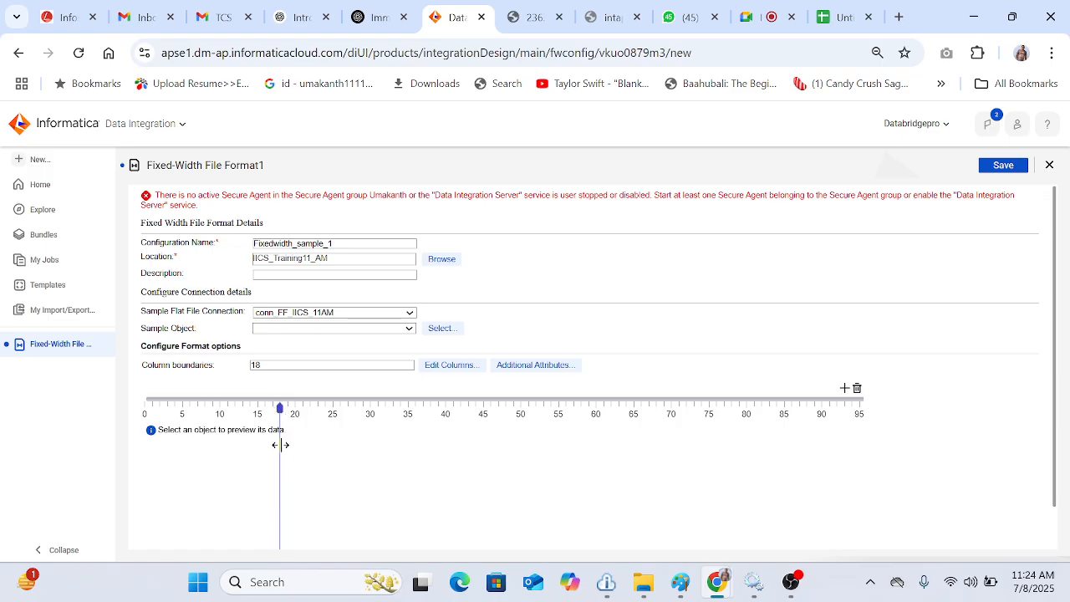
# Step: Position boundary markers on the ruler at 3, 18 and 21, adding new markers as needed
pyautogui.moveTo(280, 441); pyautogui.dragTo(165, 438)
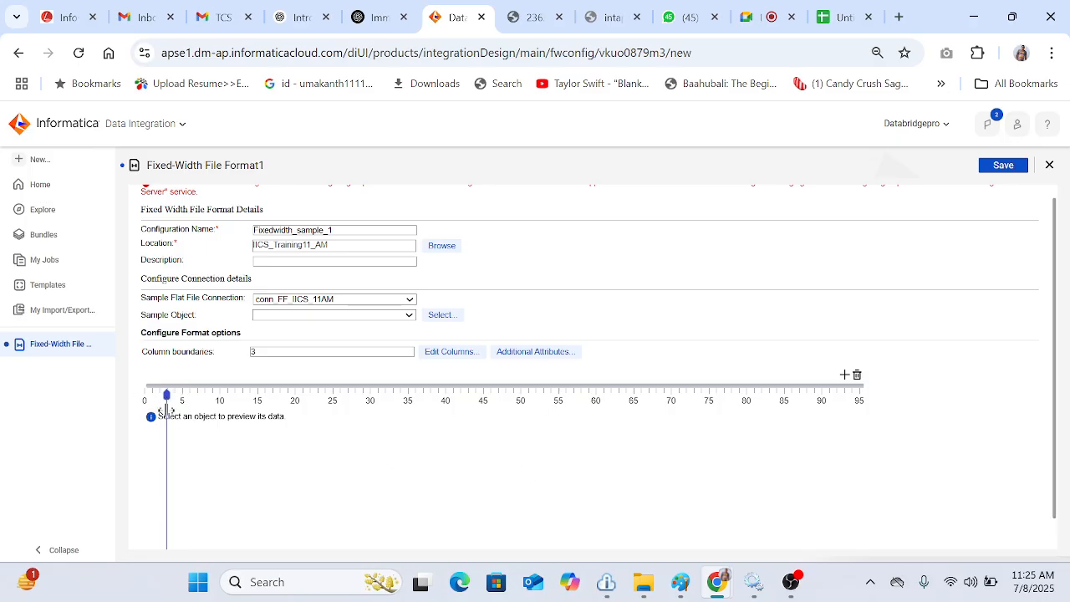
pyautogui.moveTo(167, 410)
pyautogui.mouseDown()
pyautogui.moveTo(291, 420)
pyautogui.moveTo(210, 429)
pyautogui.moveTo(253, 435)
pyautogui.moveTo(181, 468)
pyautogui.moveTo(169, 426)
pyautogui.mouseUp()
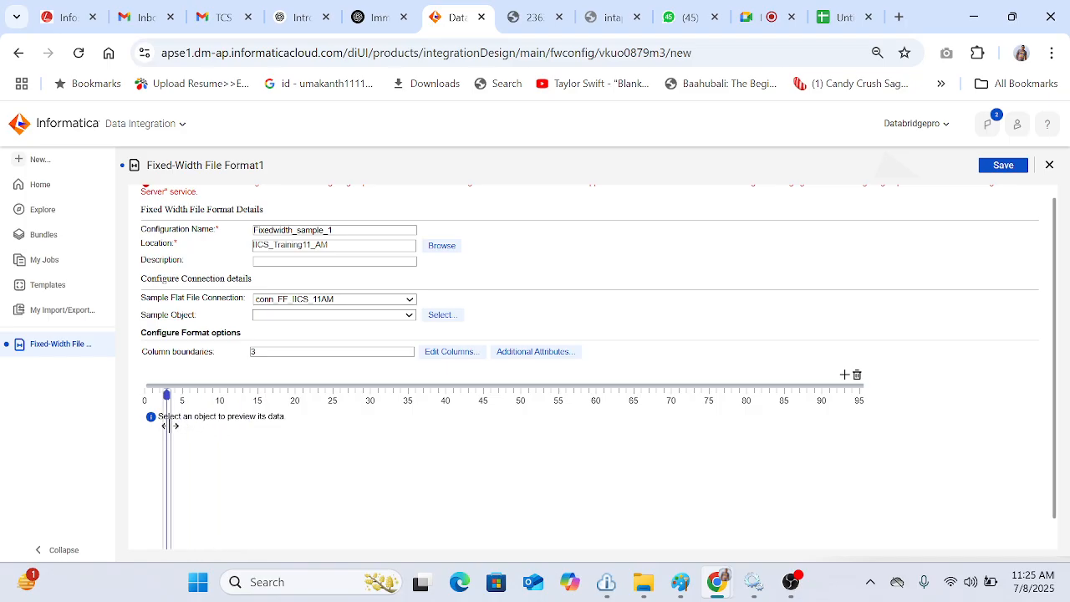
pyautogui.click(844, 375)
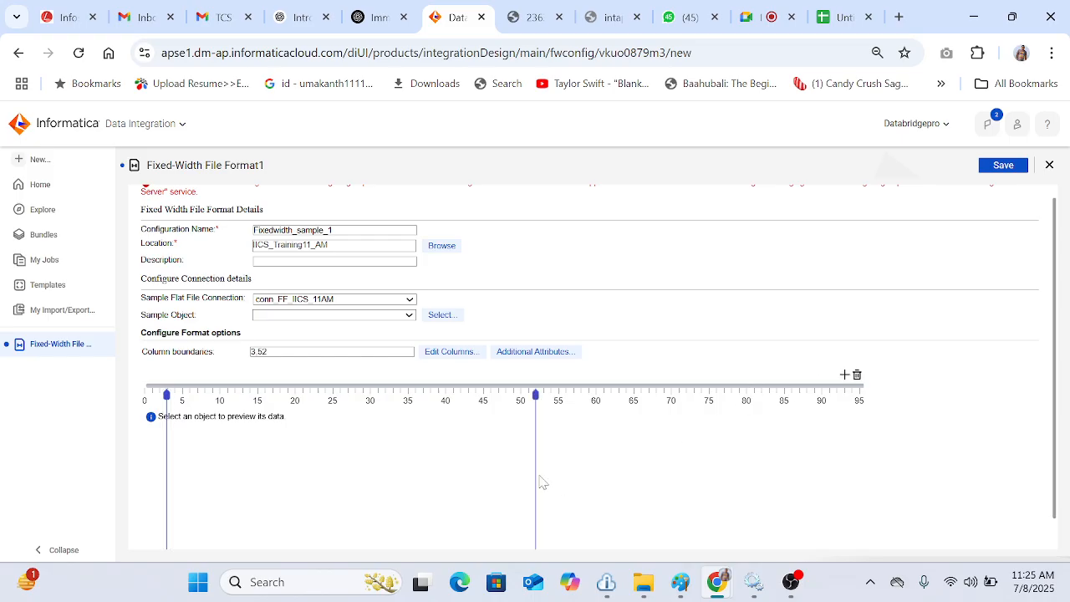
pyautogui.moveTo(536, 468)
pyautogui.mouseDown()
pyautogui.moveTo(241, 465)
pyautogui.moveTo(282, 470)
pyautogui.mouseUp()
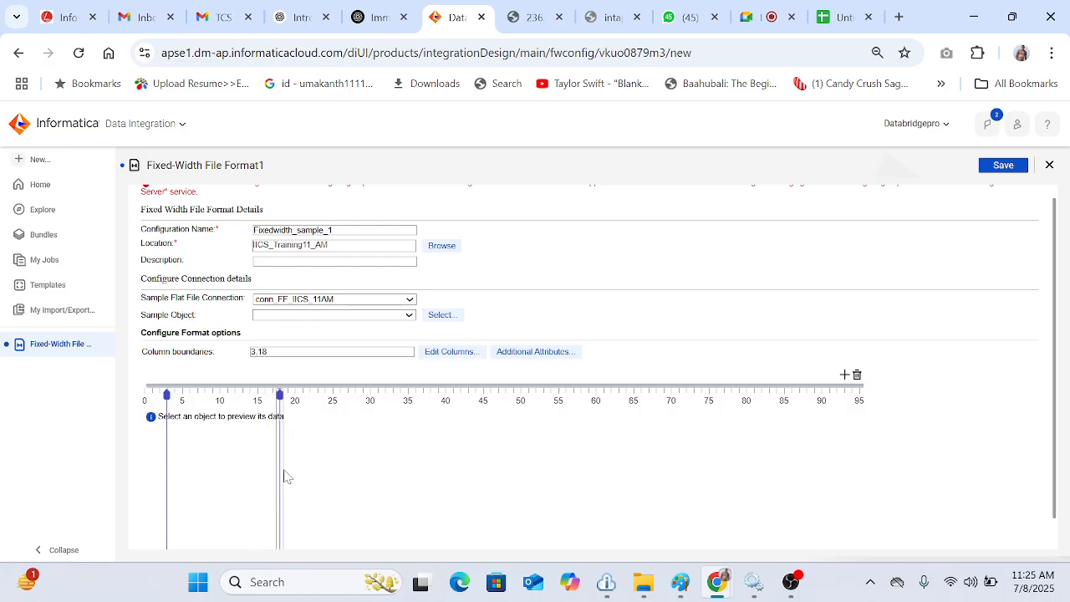
pyautogui.click(844, 375)
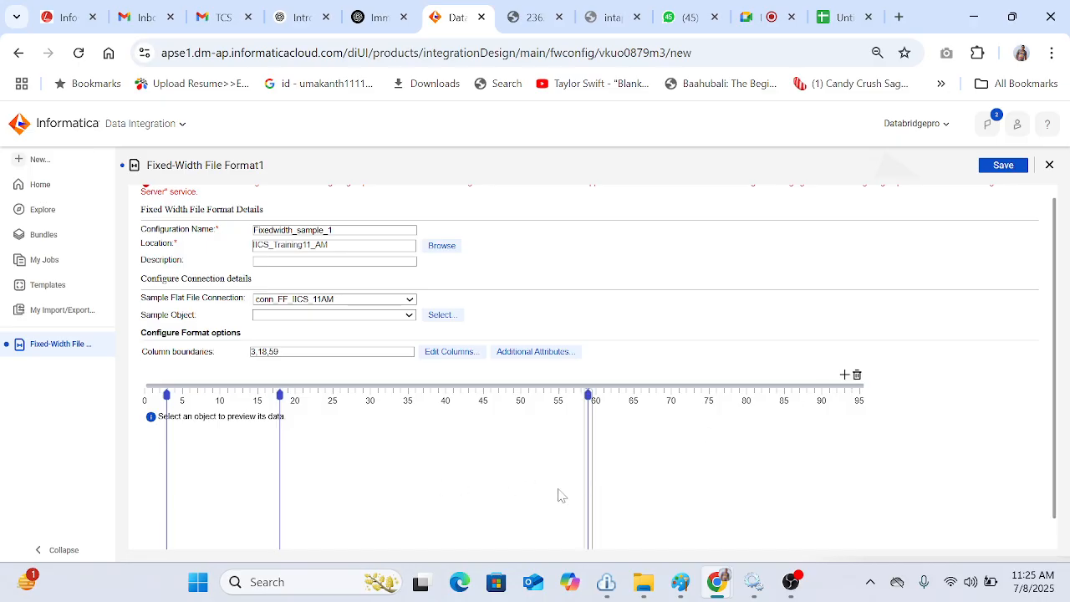
pyautogui.moveTo(587, 490); pyautogui.dragTo(305, 474)
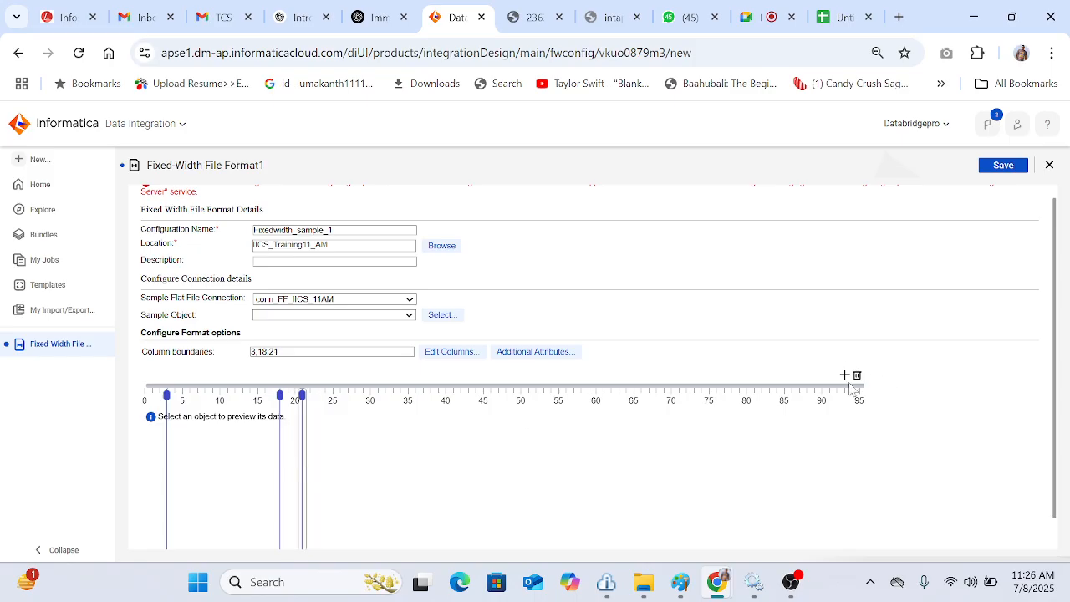
# Step: Append 31 and 43 to the column boundaries
pyautogui.click(279, 352)
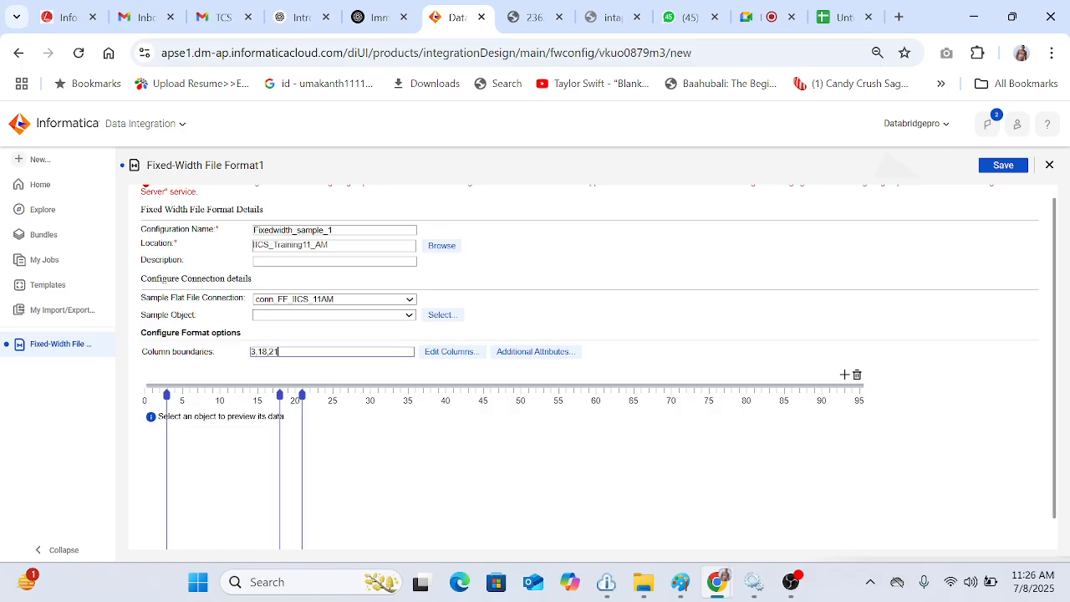
pyautogui.write(',31,')
pyautogui.write('43')
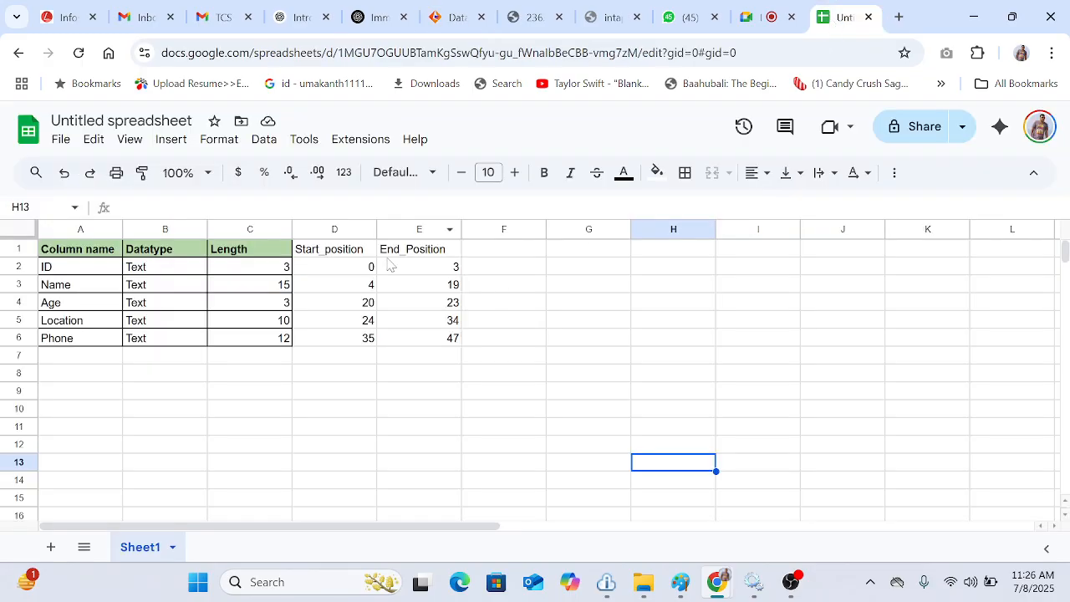
# Step: Set Name's End_Position to 18 and Age's Start_position and End_Position to 18 and 21
pyautogui.click(451, 268)
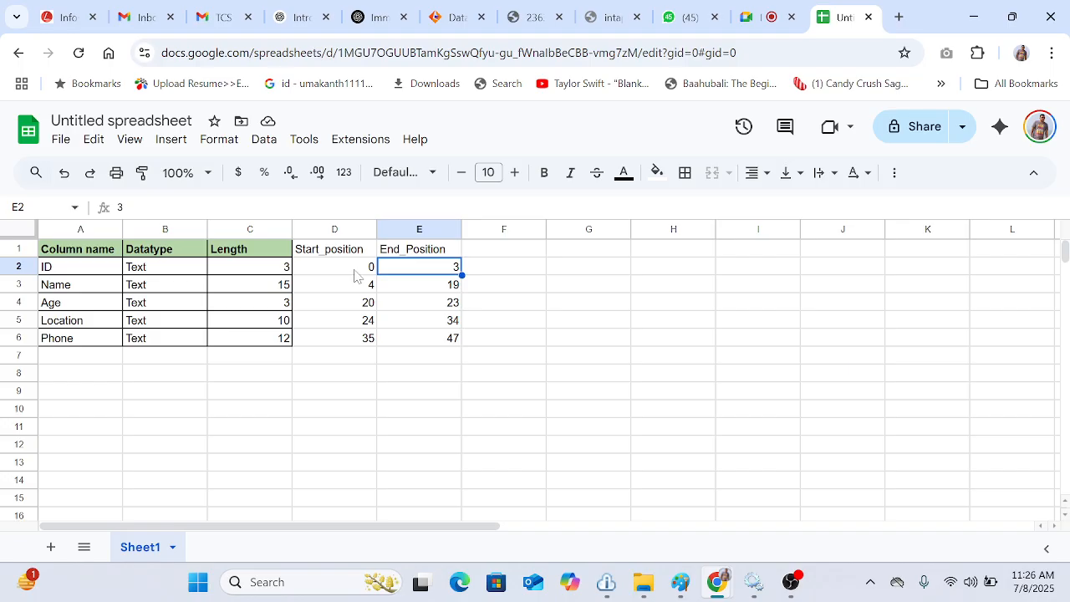
pyautogui.click(448, 290)
pyautogui.write('18')
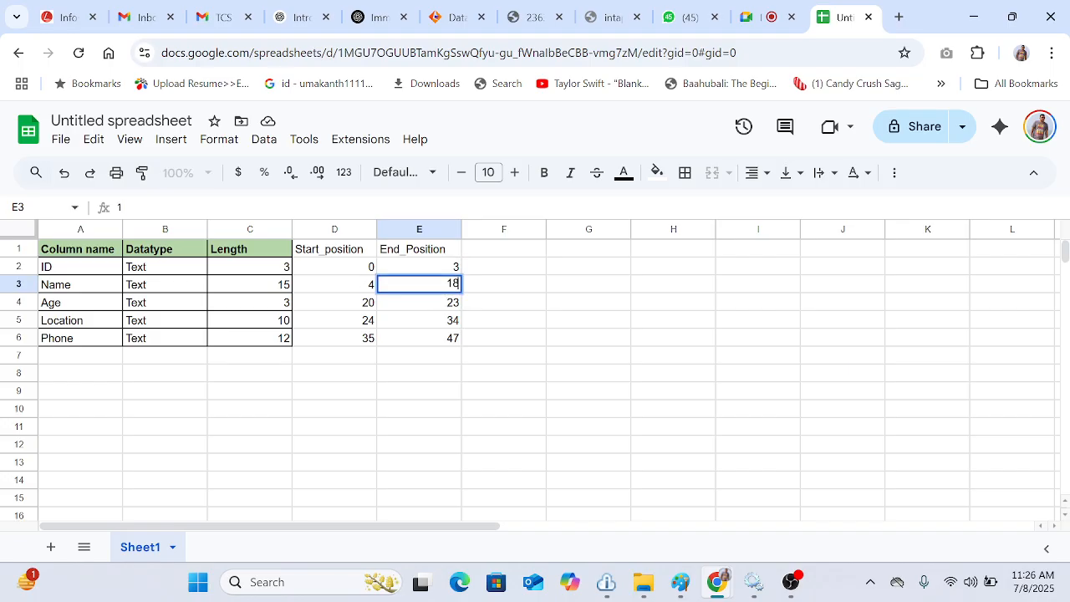
pyautogui.click(370, 306)
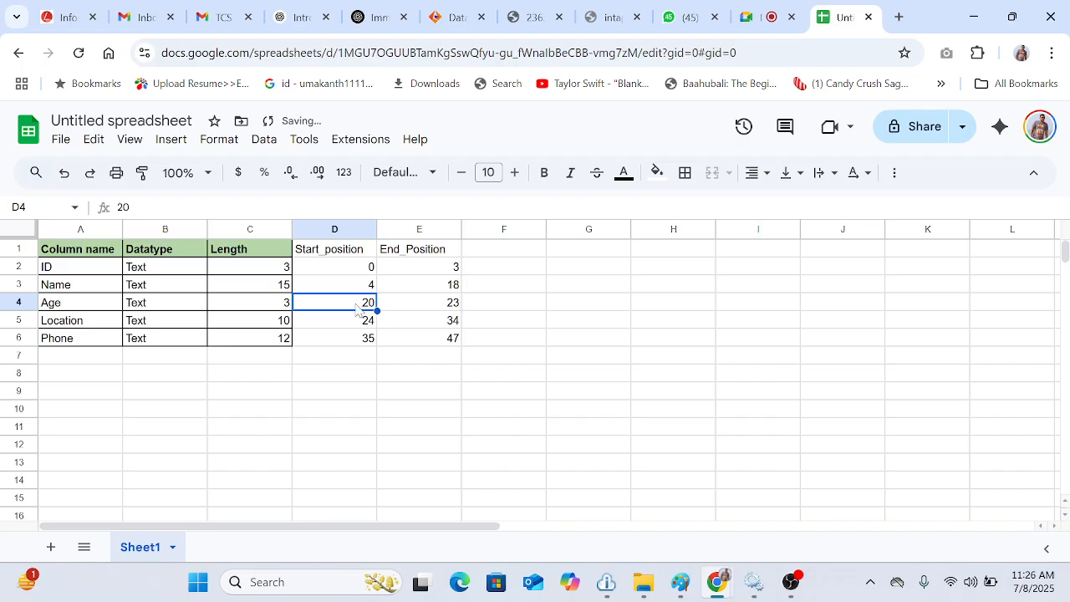
pyautogui.write('18')
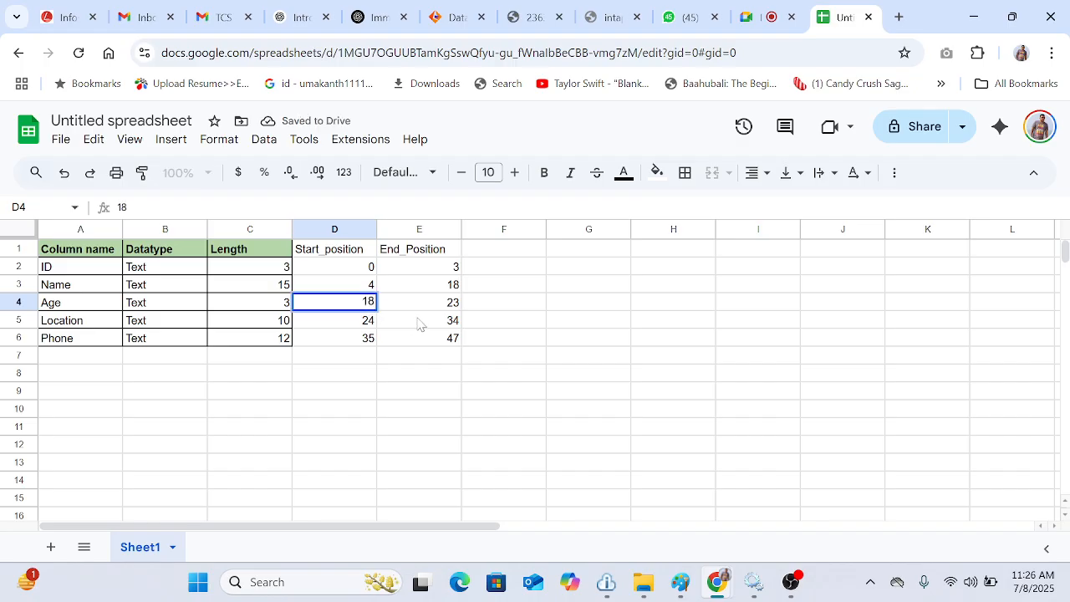
pyautogui.click(439, 308)
pyautogui.write('2')
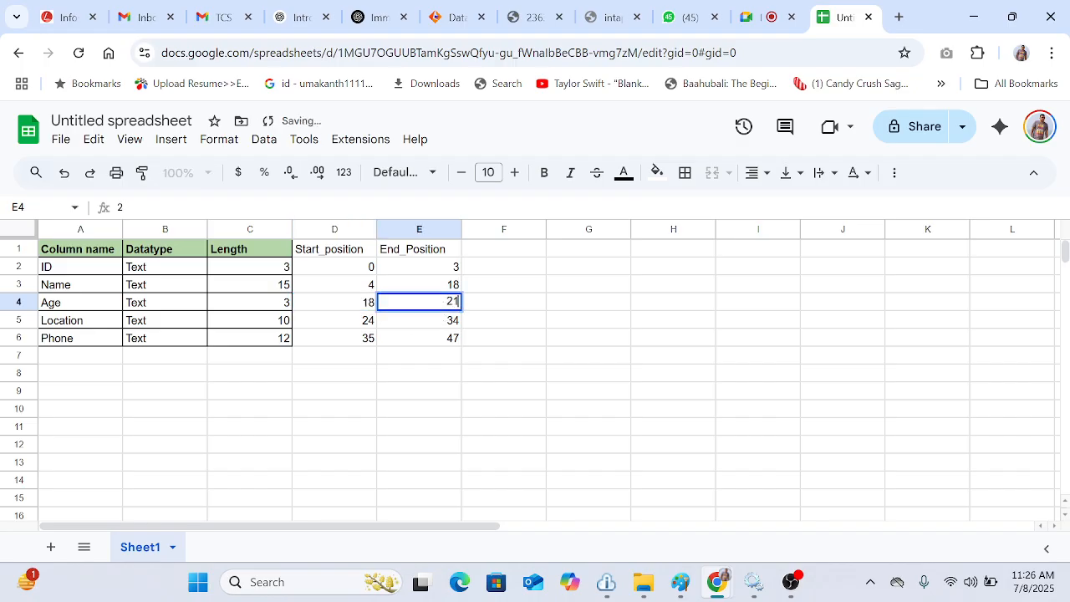
# Step: Set Location's positions to 21 and 31 and Phone's positions to 31 and 43
pyautogui.click(369, 326)
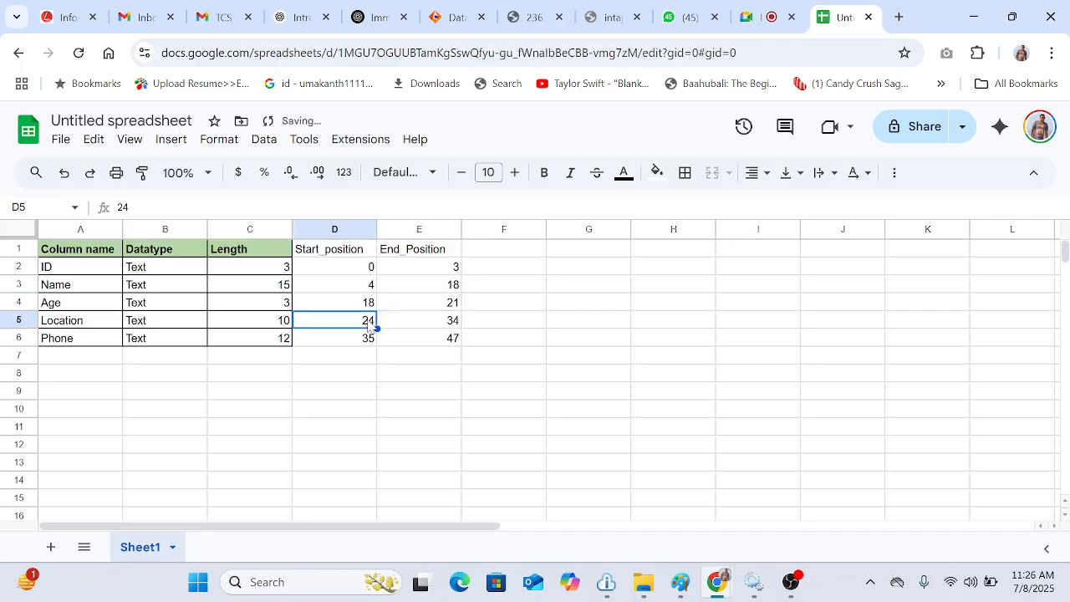
pyautogui.write('21')
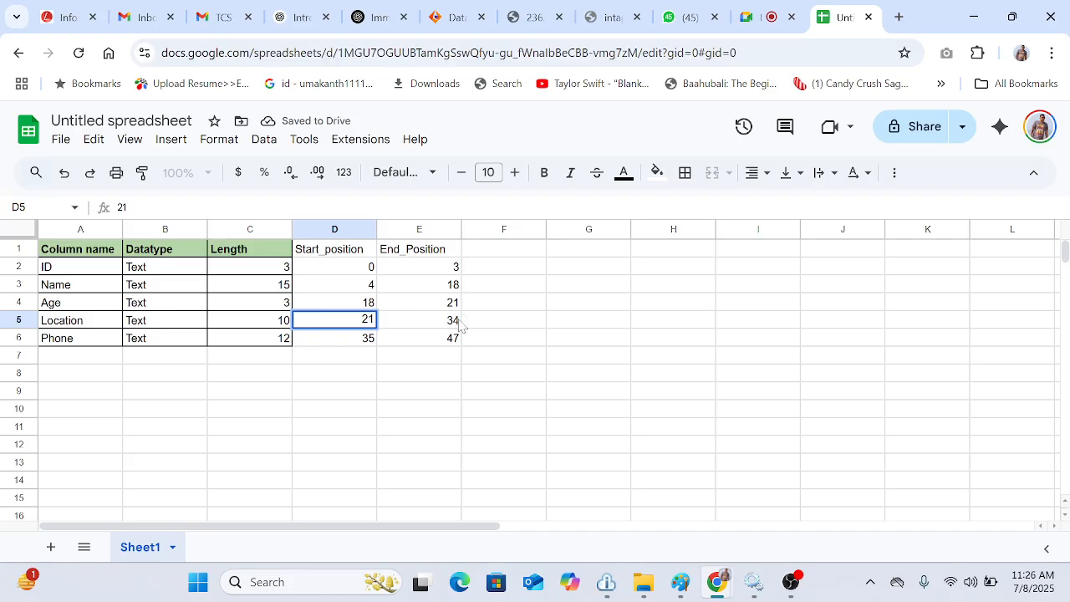
pyautogui.click(449, 326)
pyautogui.write('31')
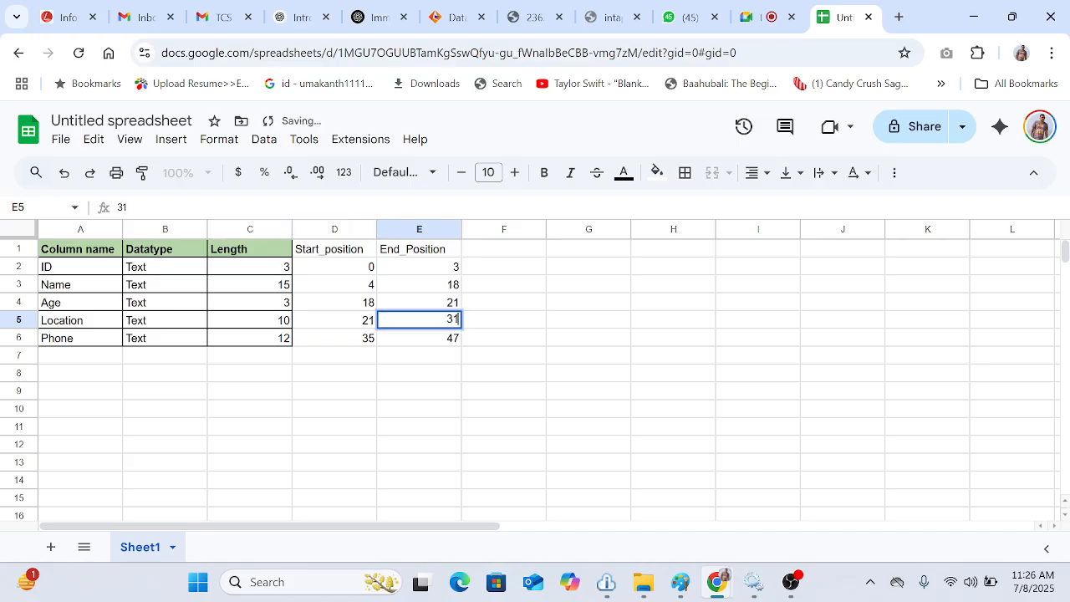
pyautogui.click(368, 342)
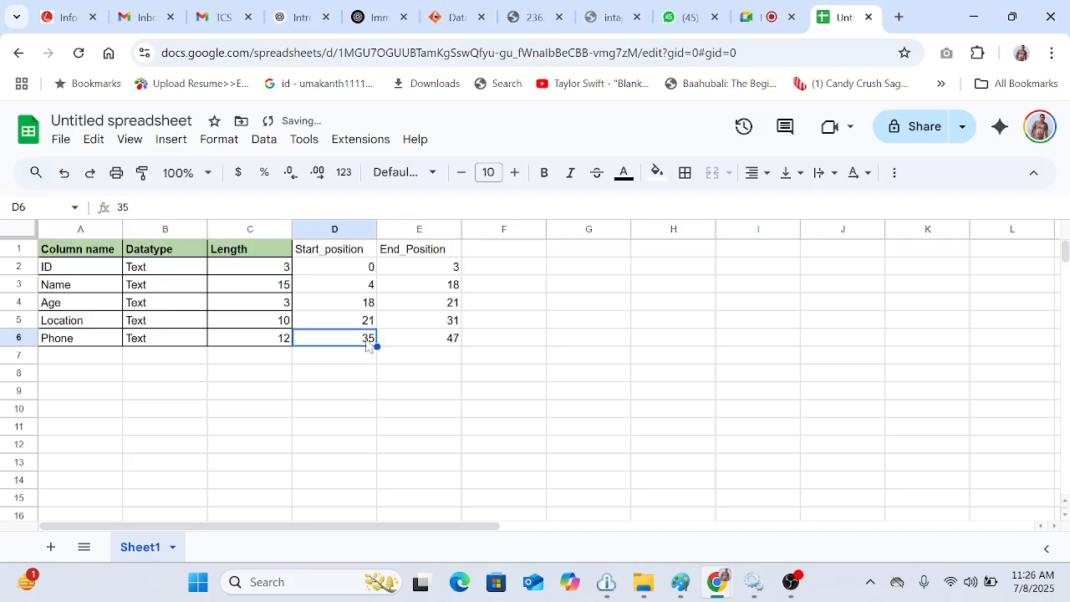
pyautogui.write('31')
pyautogui.click(444, 344)
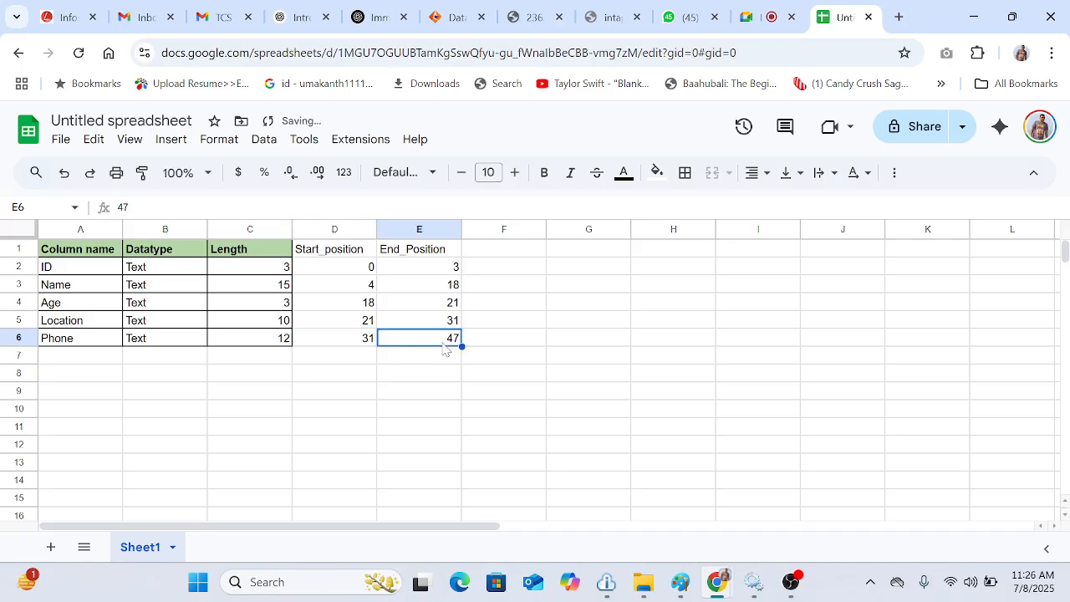
pyautogui.write('3')
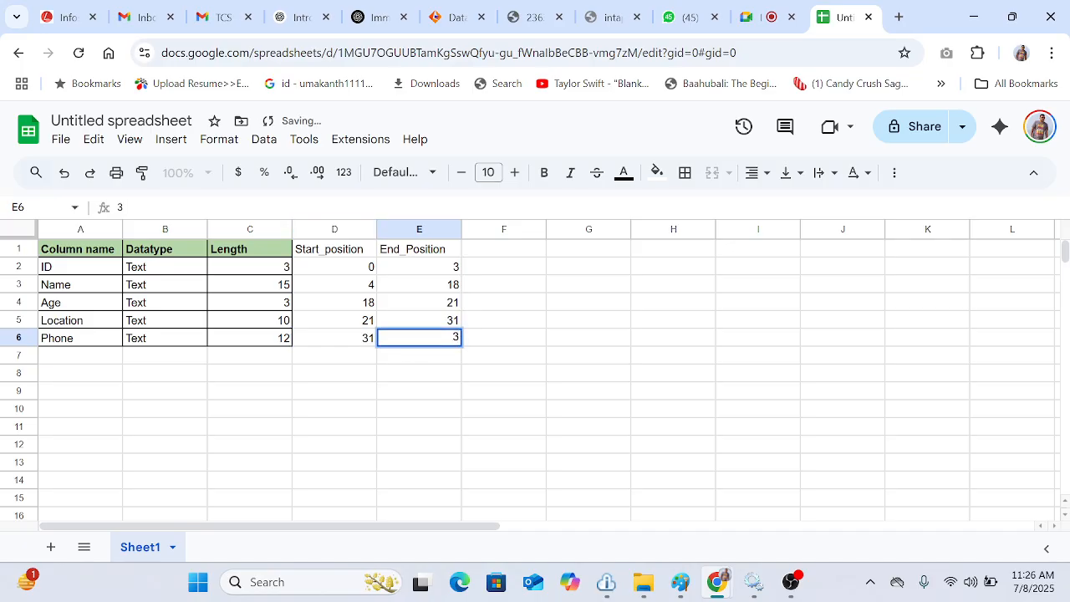
pyautogui.press('BackSpace')
pyautogui.write('4')
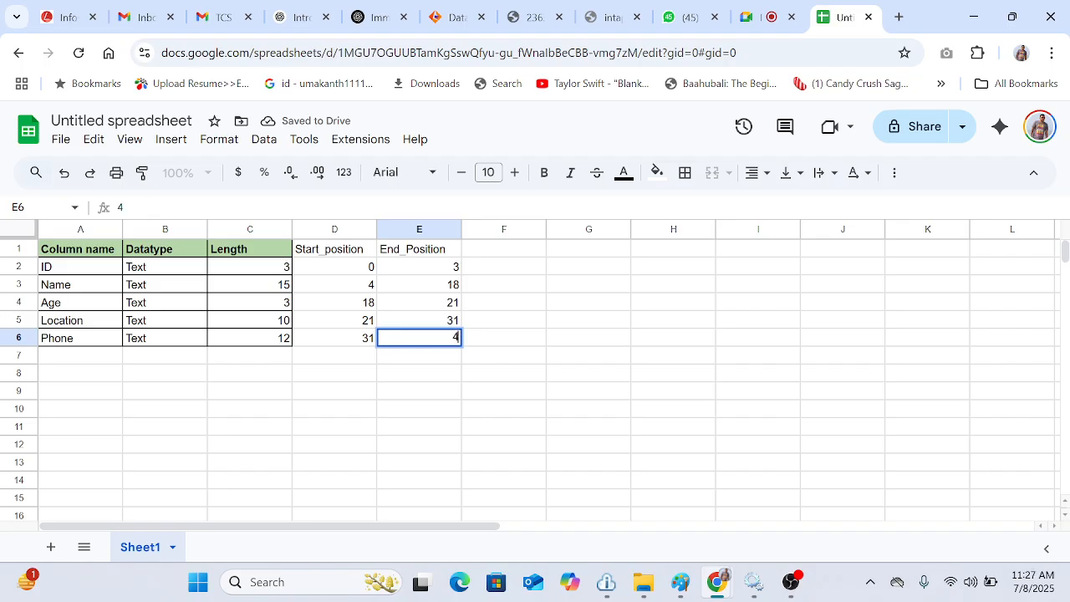
pyautogui.write('3')
pyautogui.click(554, 397)
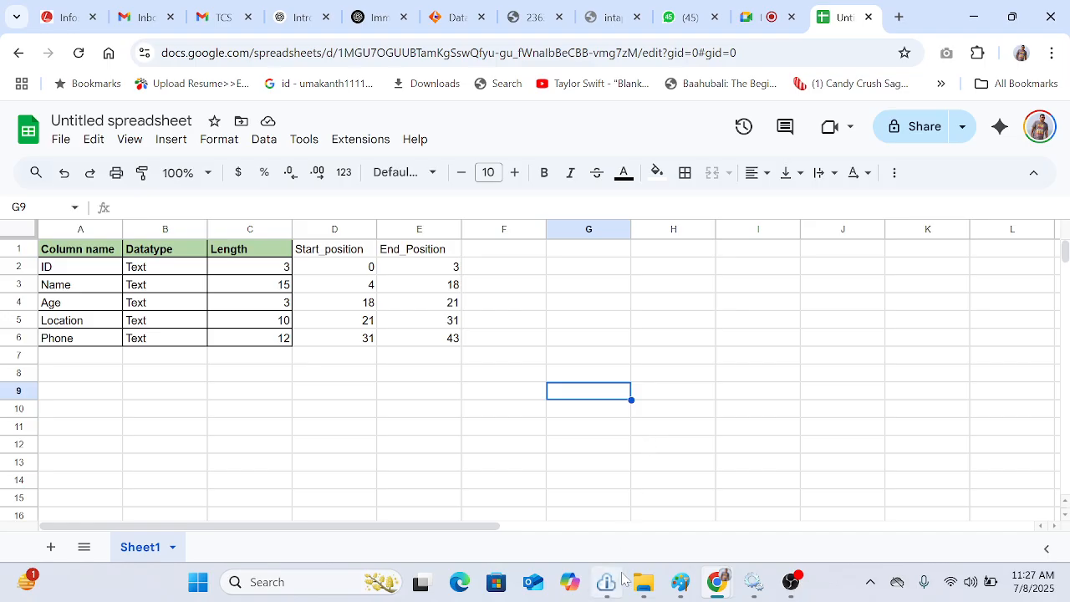
pyautogui.moveTo(676, 582)
pyautogui.press('super')
pyautogui.write('not')
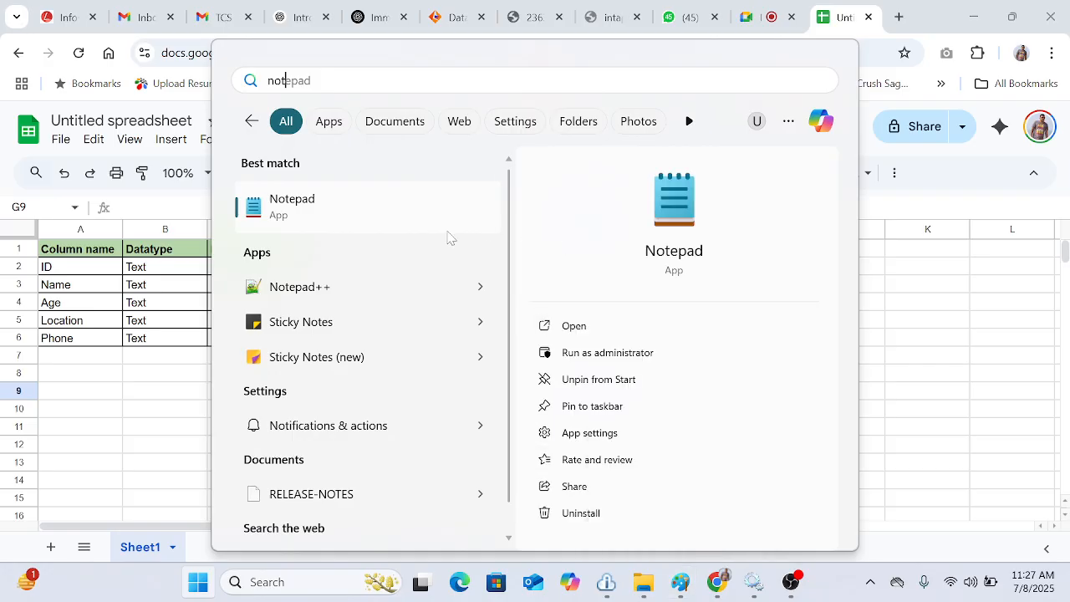
pyautogui.click(394, 214)
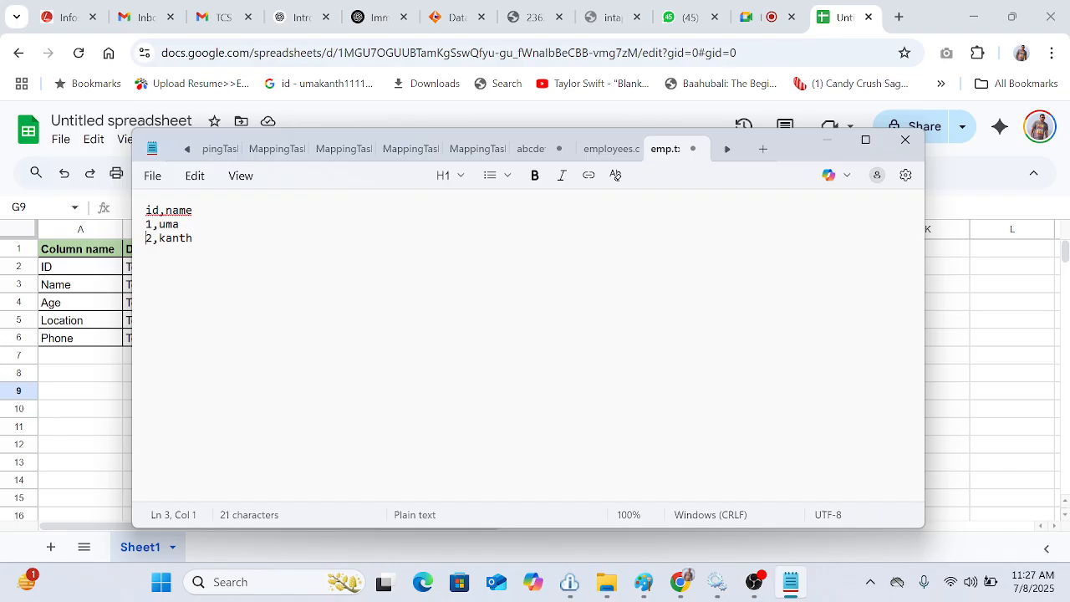
pyautogui.click(906, 140)
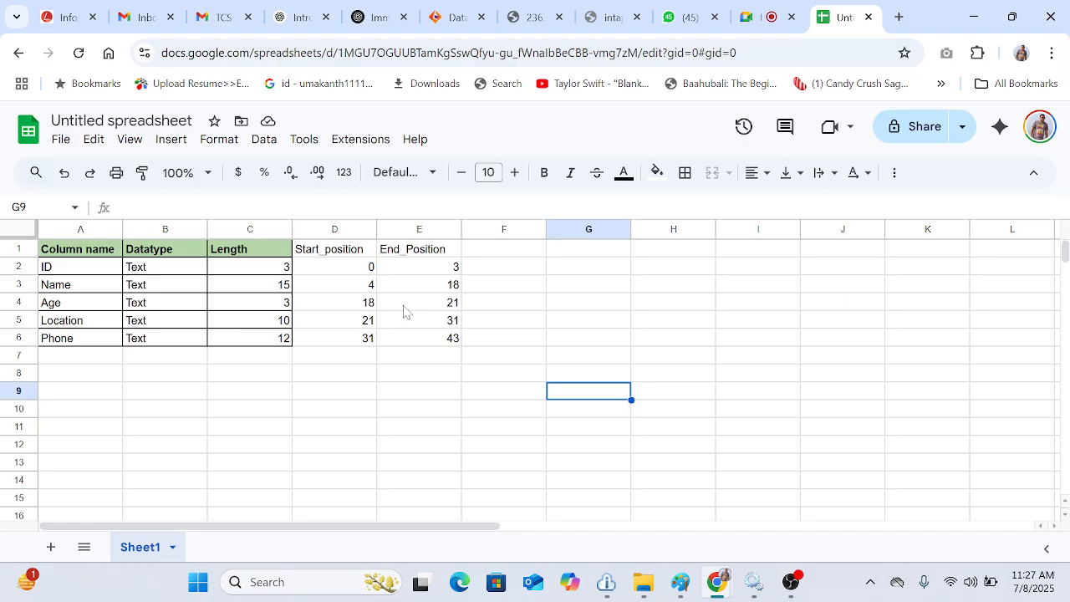
# Step: Review the start and end positions in the spreadsheet and return to the Informatica tab
pyautogui.click(365, 303)
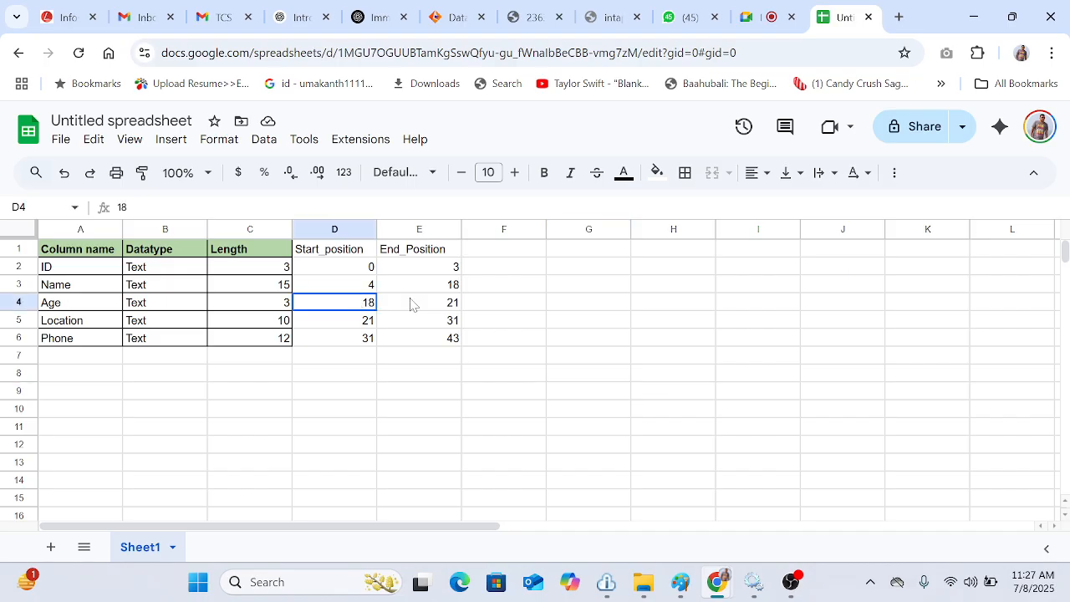
pyautogui.keyDown('shift'); pyautogui.click(432, 295); pyautogui.keyUp('shift')
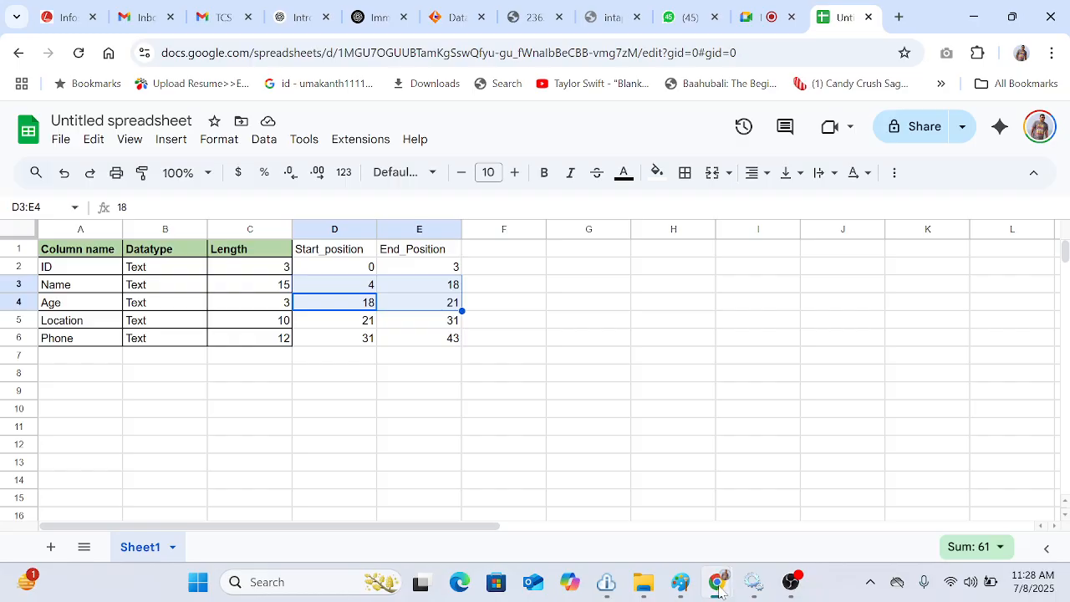
pyautogui.moveTo(716, 582)
pyautogui.click(615, 500)
pyautogui.click(464, 24)
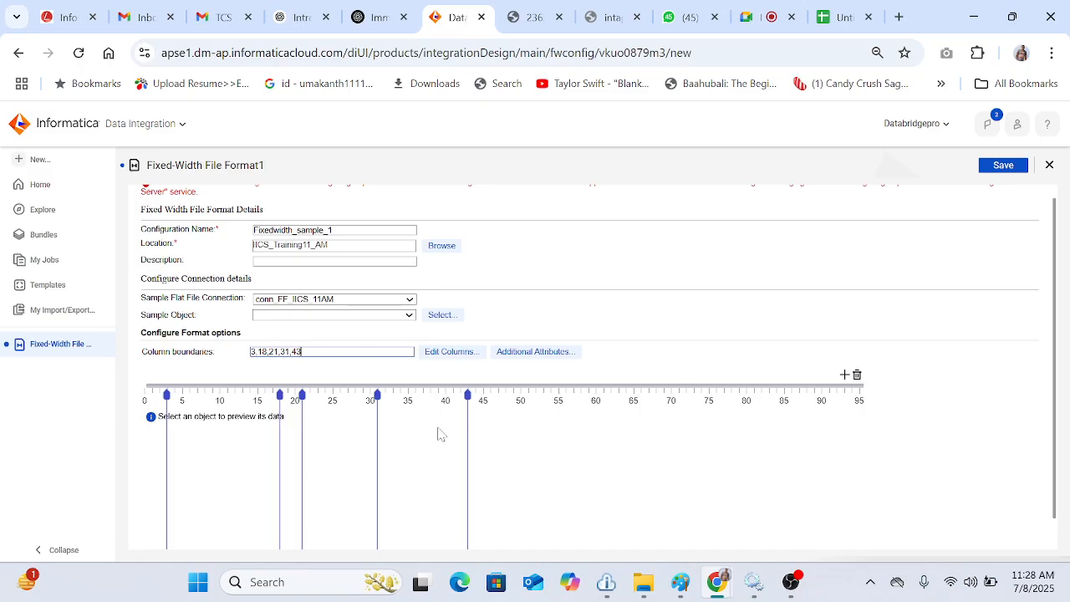
# Step: Choose conn_FF_IICS_11AM as the sample connection and try to pick Sample_Fixed_width.txt from the Source package as the sample object
pyautogui.click(396, 300)
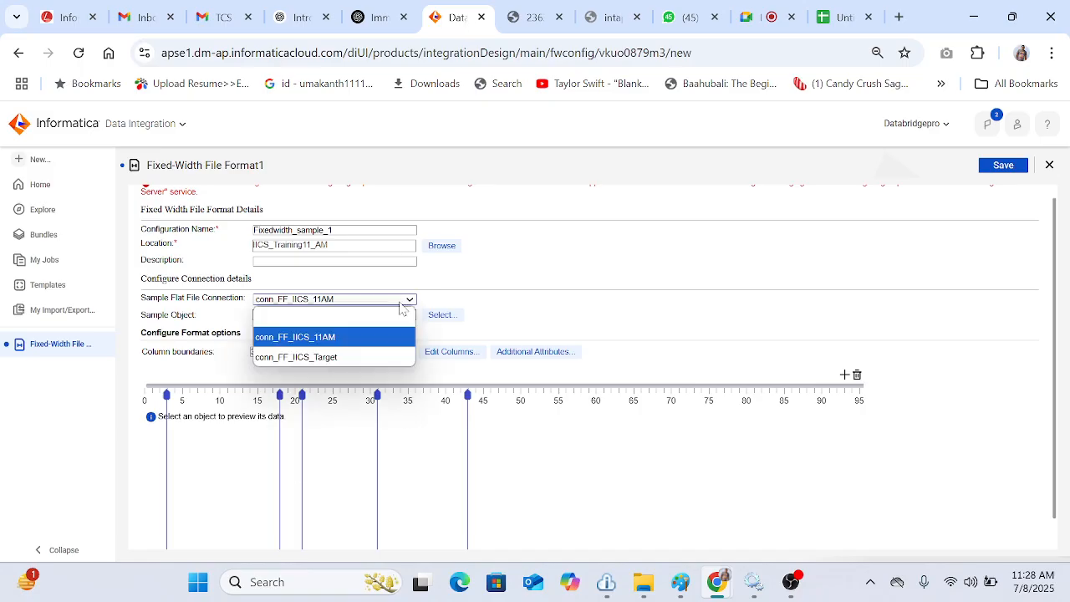
pyautogui.click(350, 343)
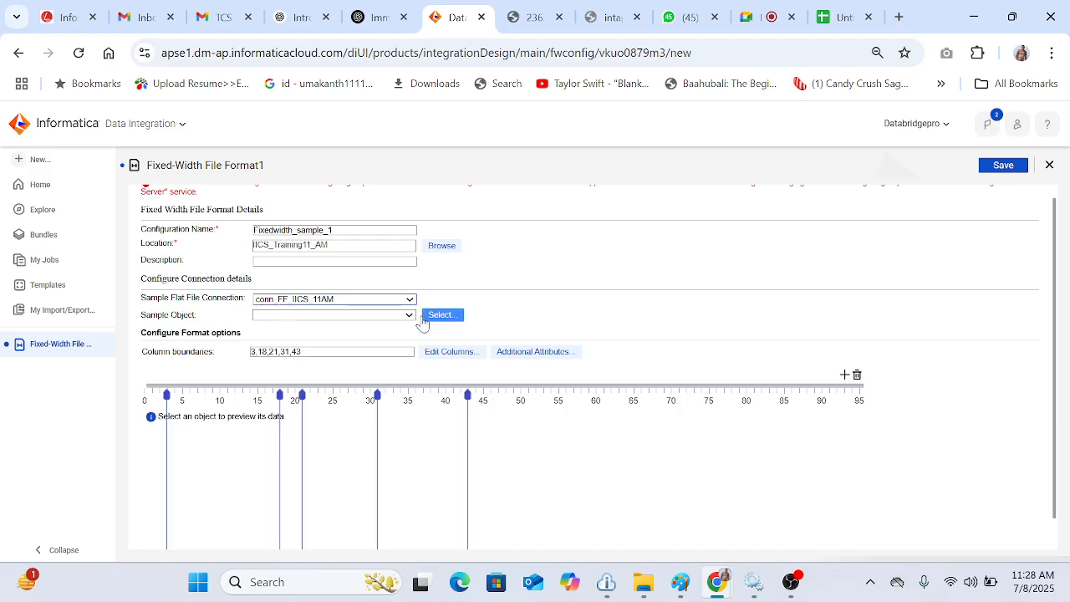
pyautogui.click(449, 319)
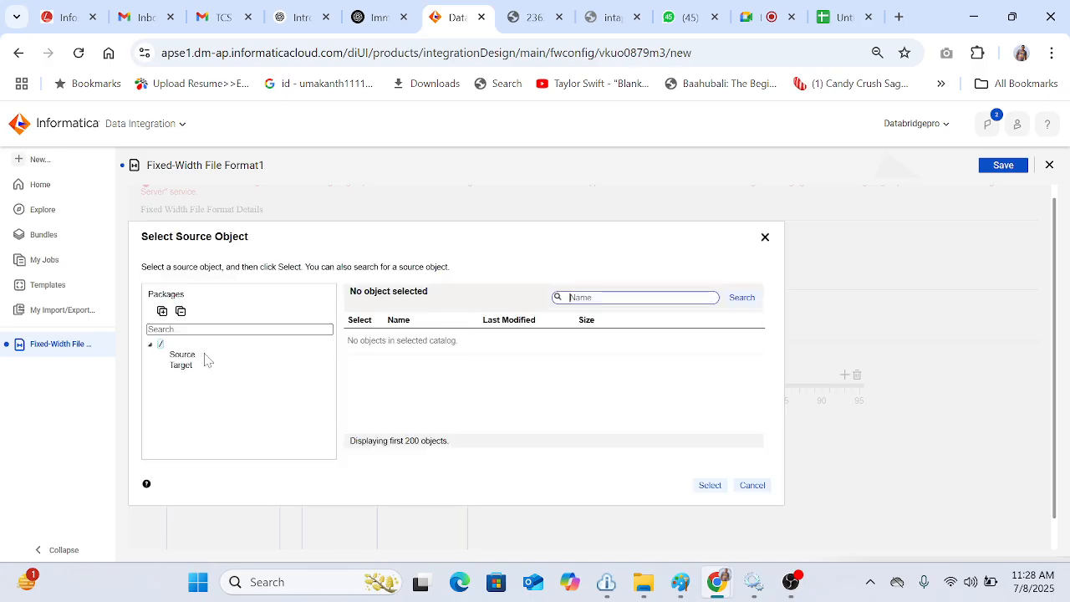
pyautogui.click(189, 354)
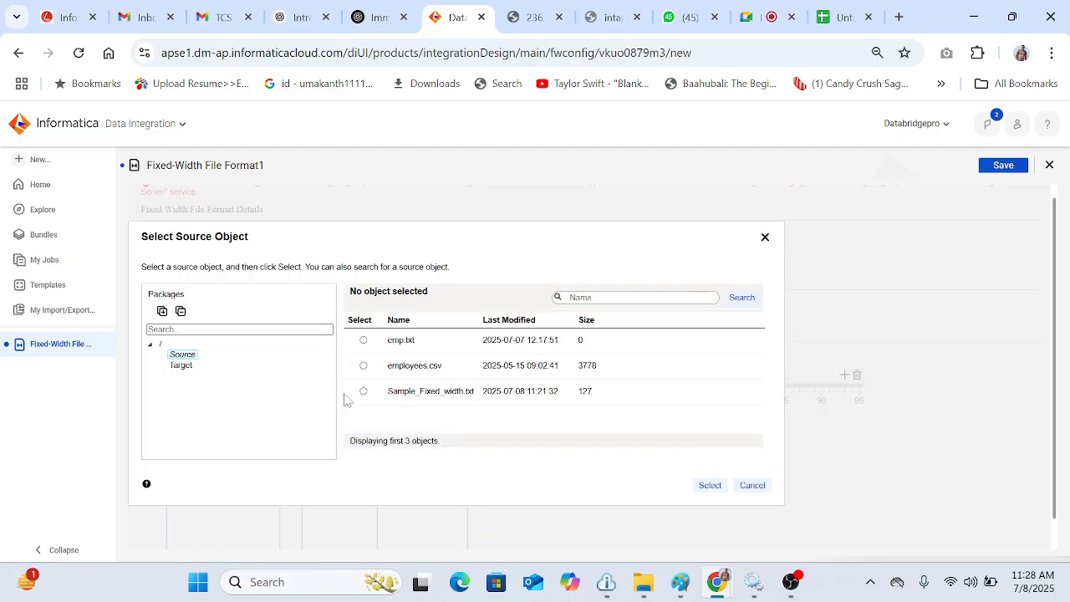
pyautogui.click(430, 397)
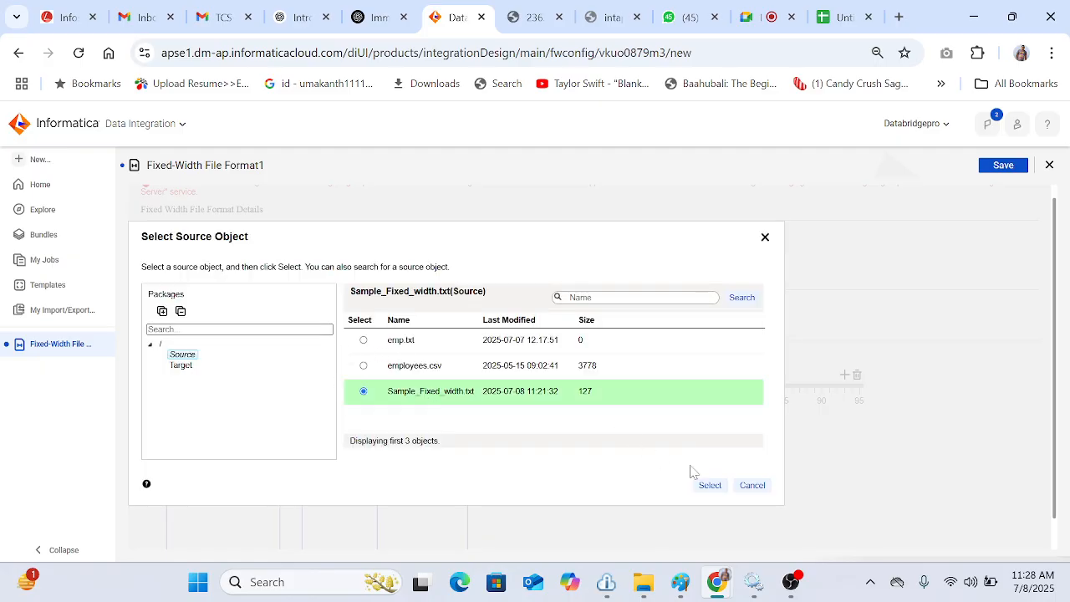
pyautogui.click(713, 486)
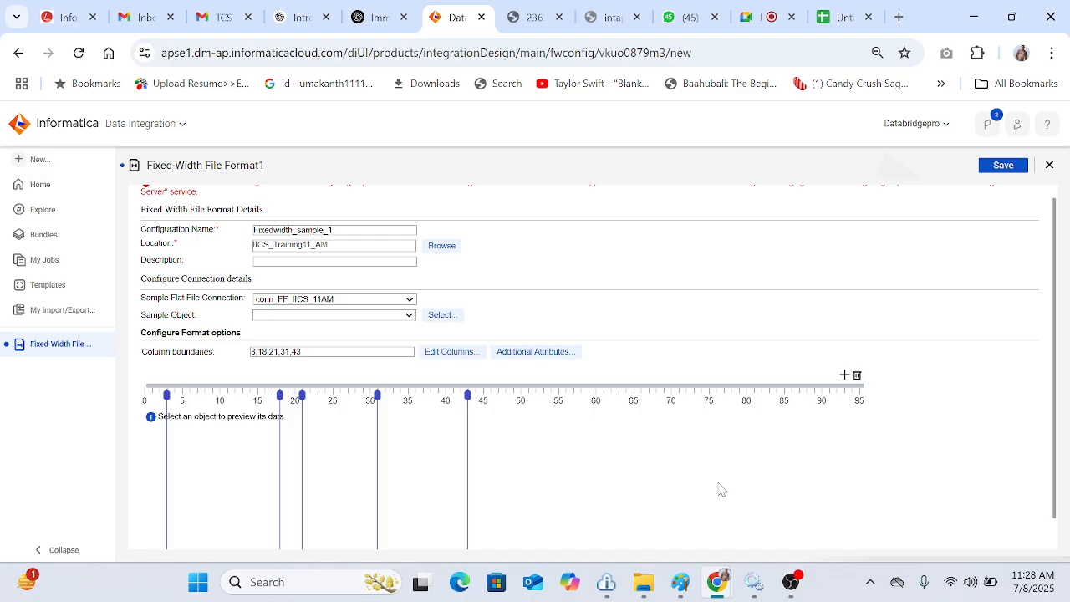
pyautogui.click(429, 318)
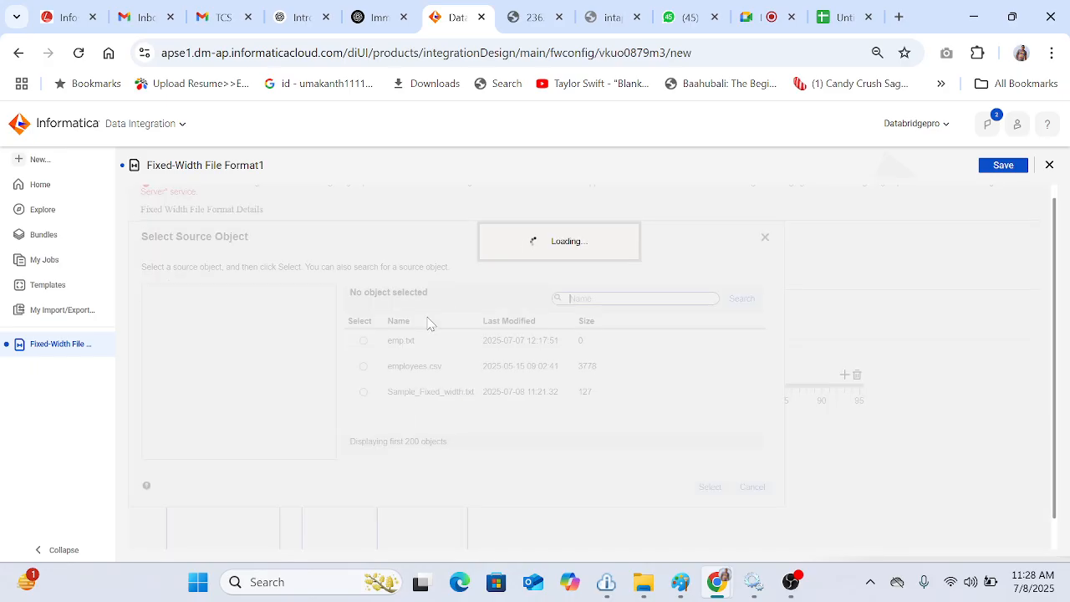
pyautogui.click(434, 392)
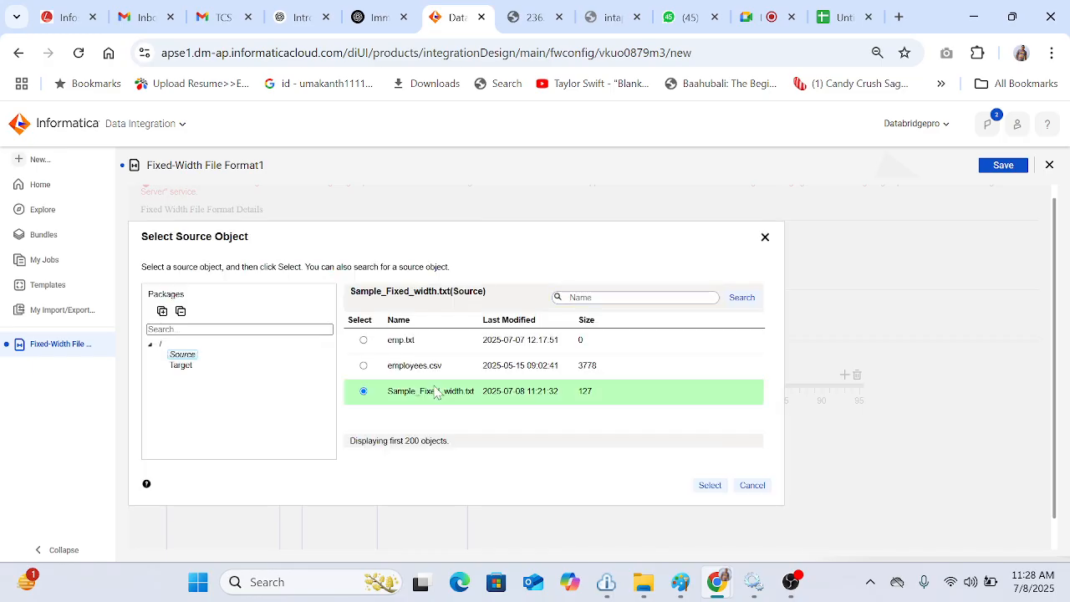
pyautogui.click(707, 488)
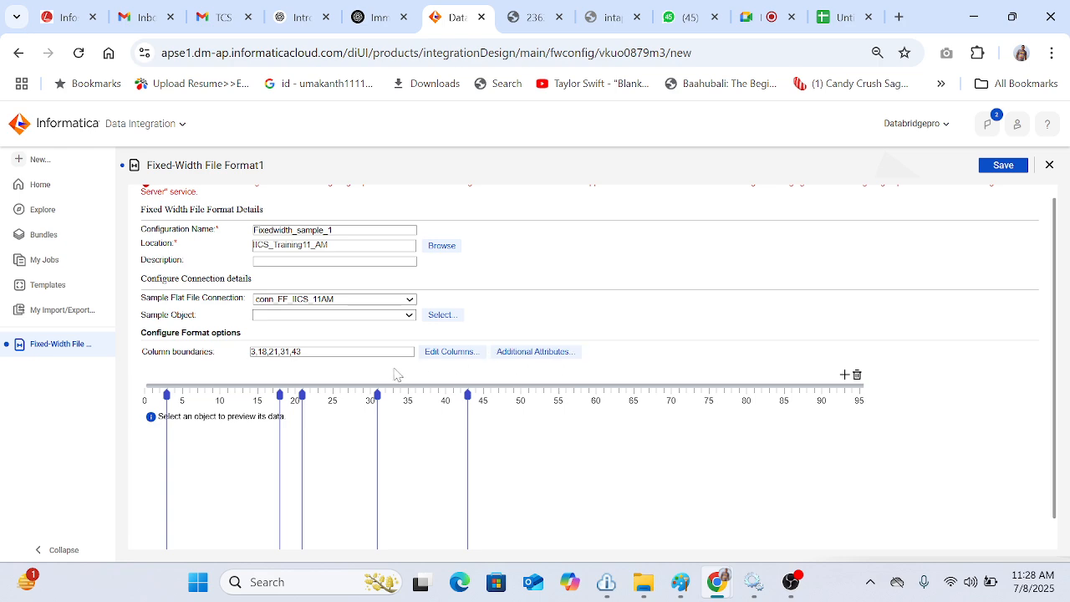
# Step: Clear the column boundaries field
pyautogui.click(334, 352)
pyautogui.hotkey('ctrl', 'a')
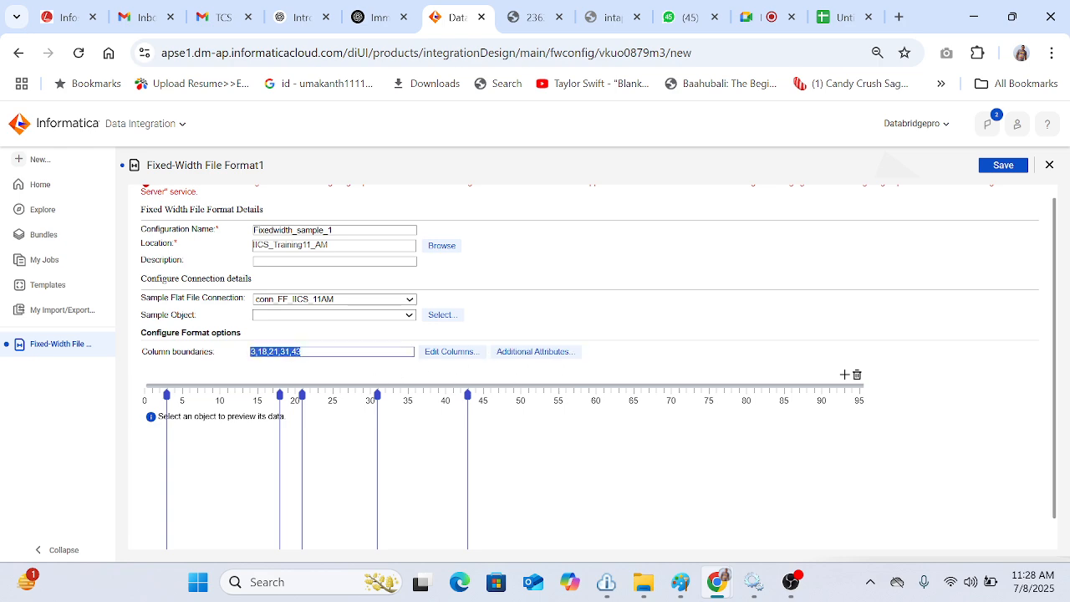
pyautogui.press('BackSpace')
# Step: Open the Administrator service in a new browser tab, then return and close the services dialog
pyautogui.scroll(1, 526, 381)
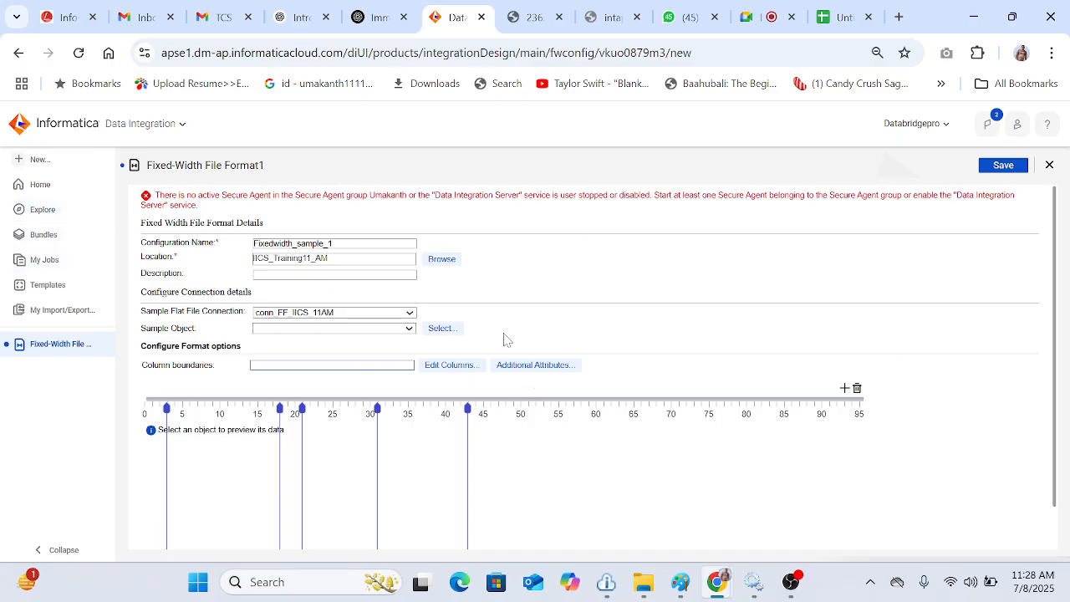
pyautogui.click(157, 129)
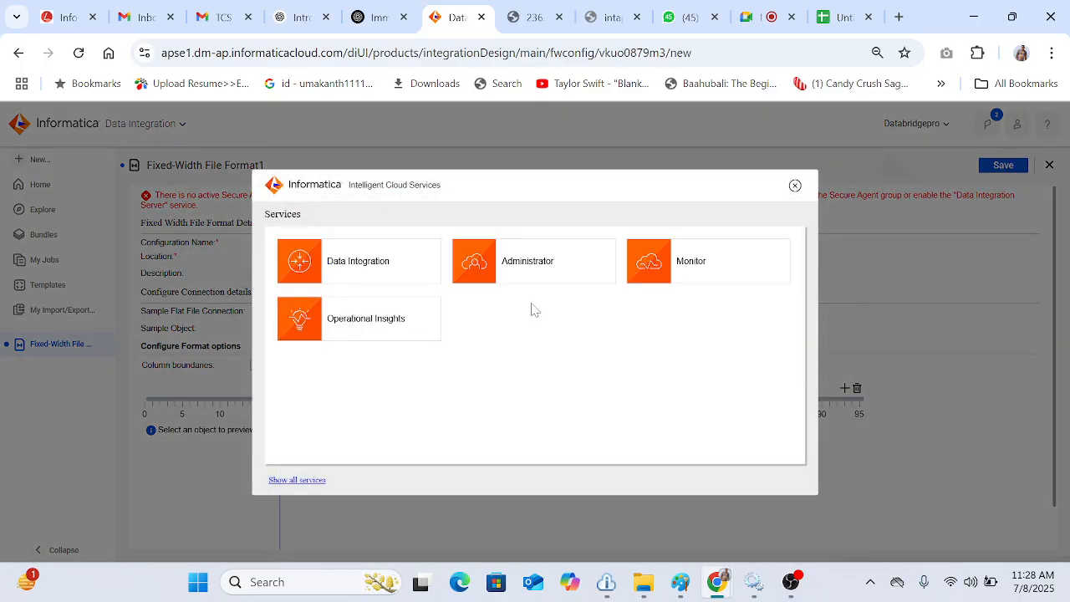
pyautogui.rightClick(539, 267)
pyautogui.click(591, 283)
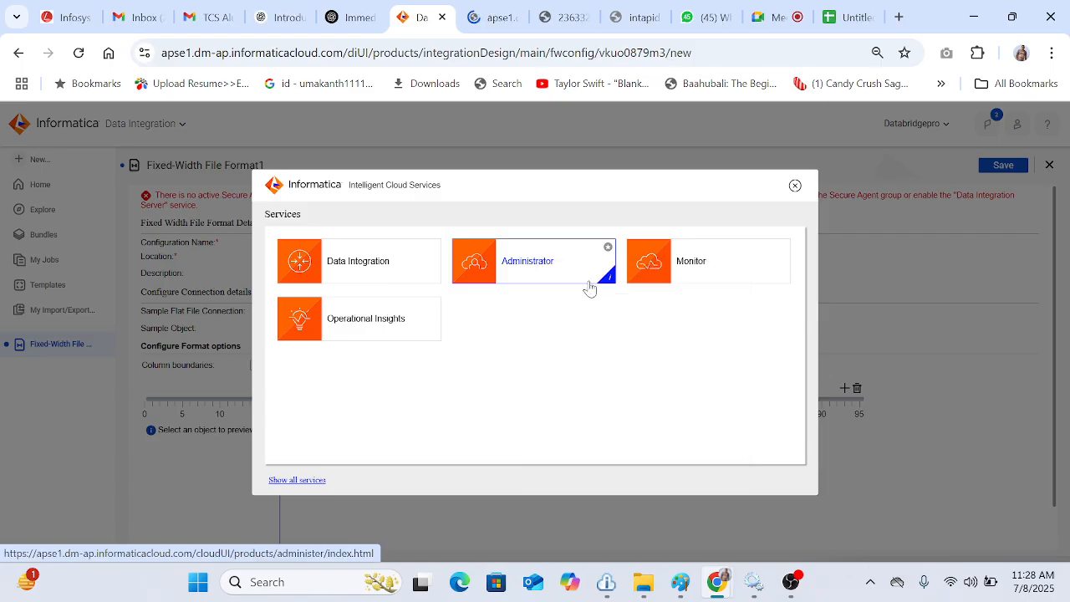
pyautogui.click(486, 28)
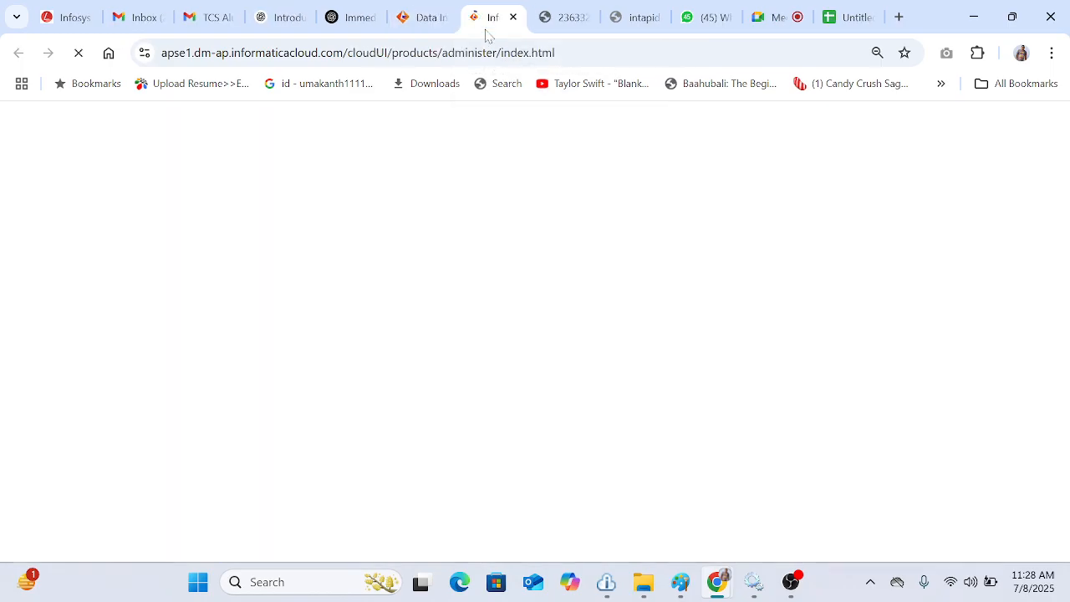
pyautogui.click(431, 25)
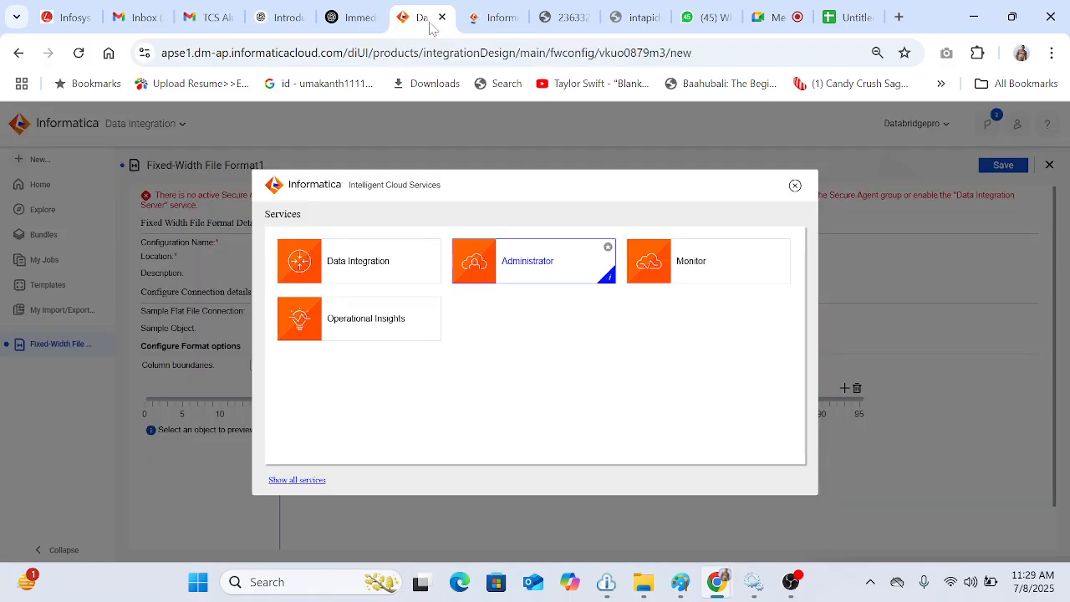
pyautogui.click(795, 185)
# Step: Enter the column boundaries as 3,18,21,31,43
pyautogui.click(334, 364)
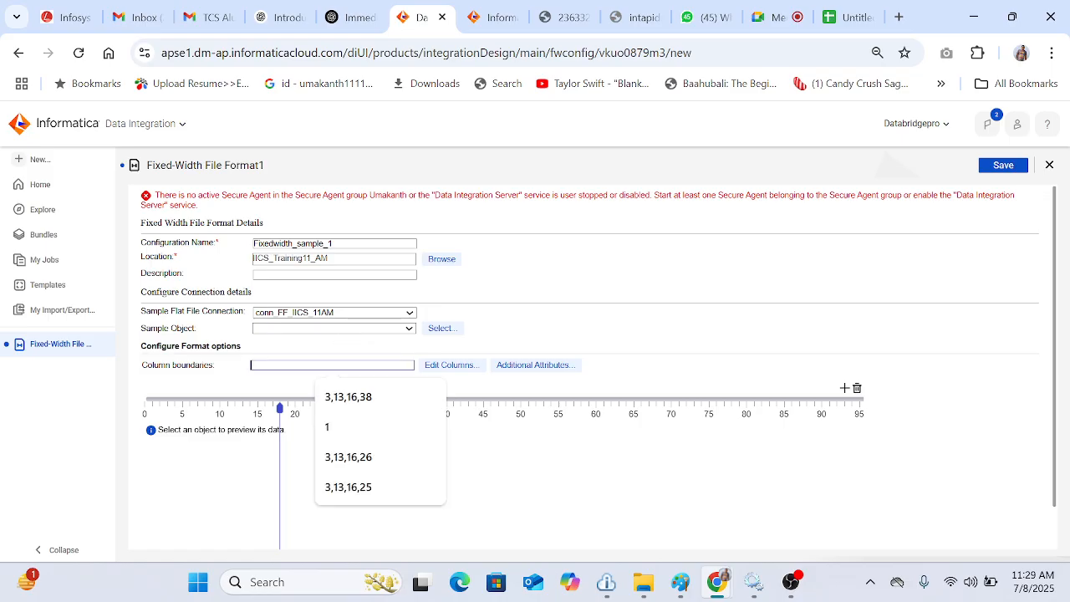
pyautogui.click(357, 404)
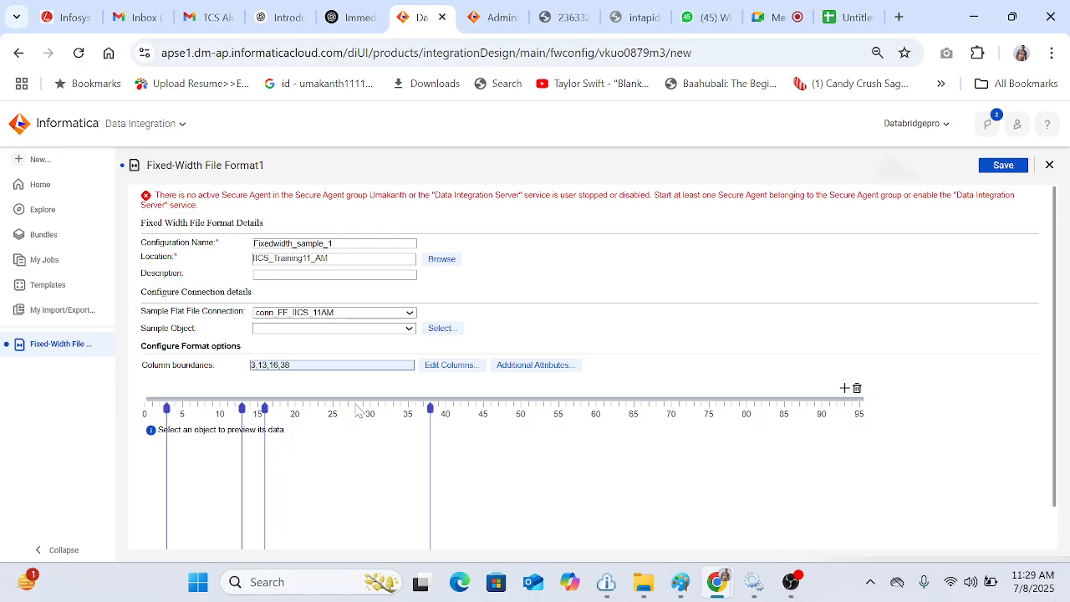
pyautogui.hotkey('ctrl', 'a')
pyautogui.write('3')
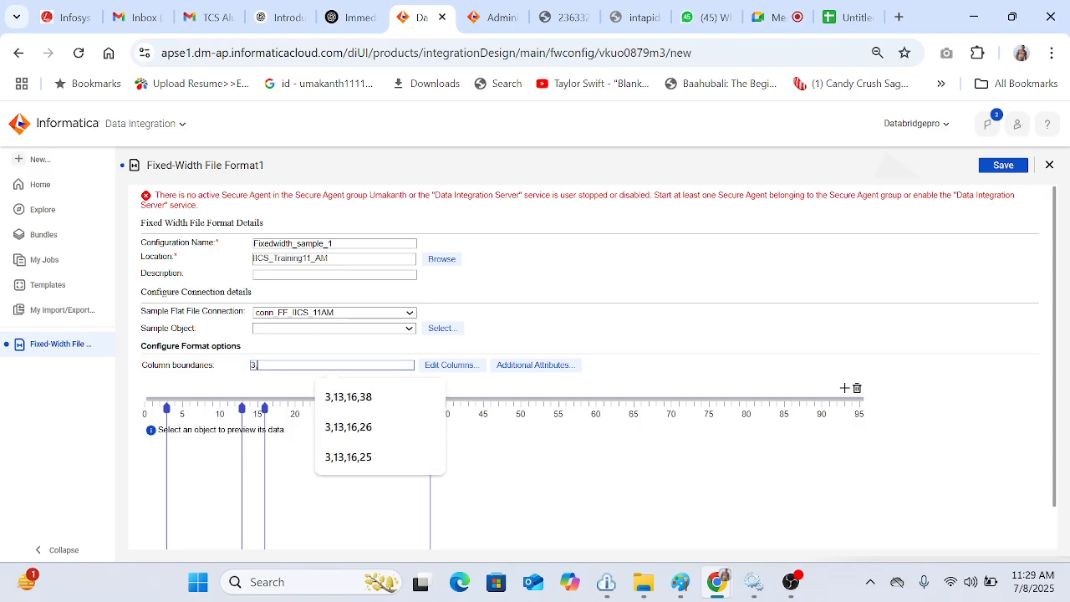
pyautogui.write(',18,')
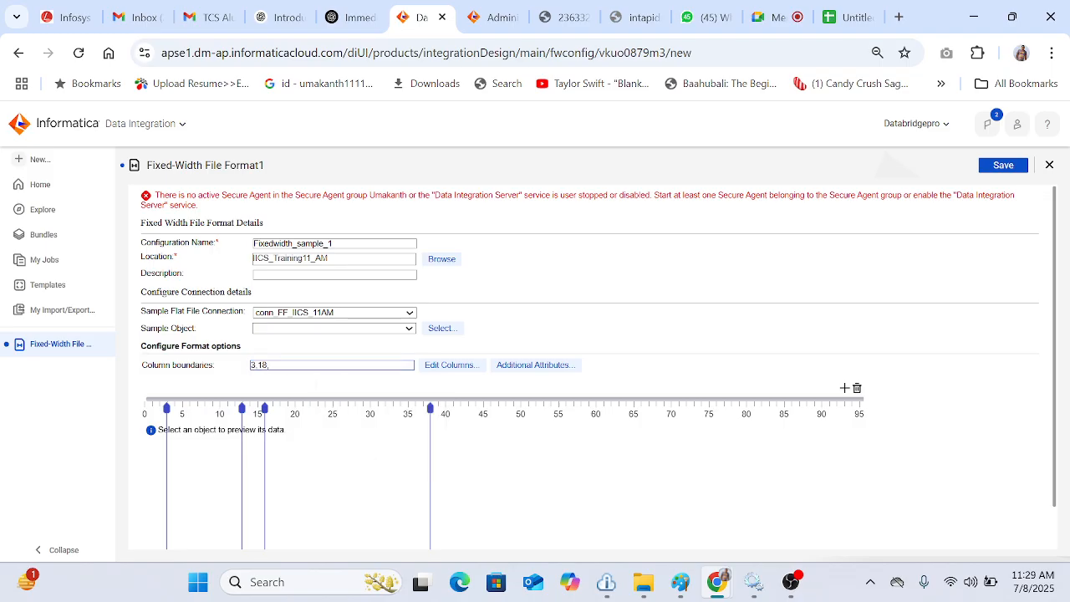
pyautogui.write('21,31,43')
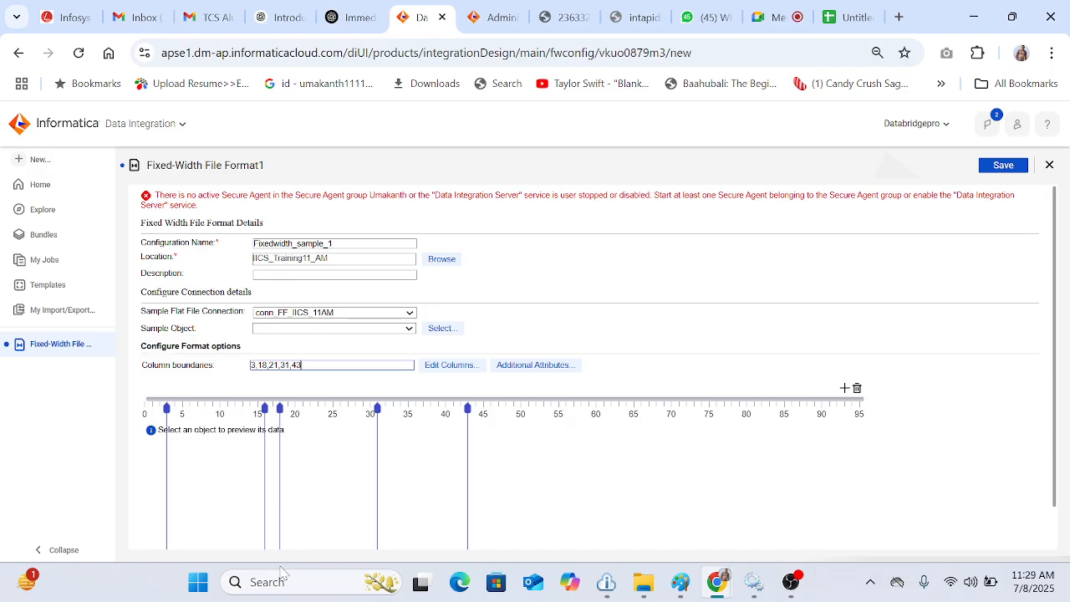
# Step: Open the column editor and rename the first two columns to ID and Name
pyautogui.click(447, 367)
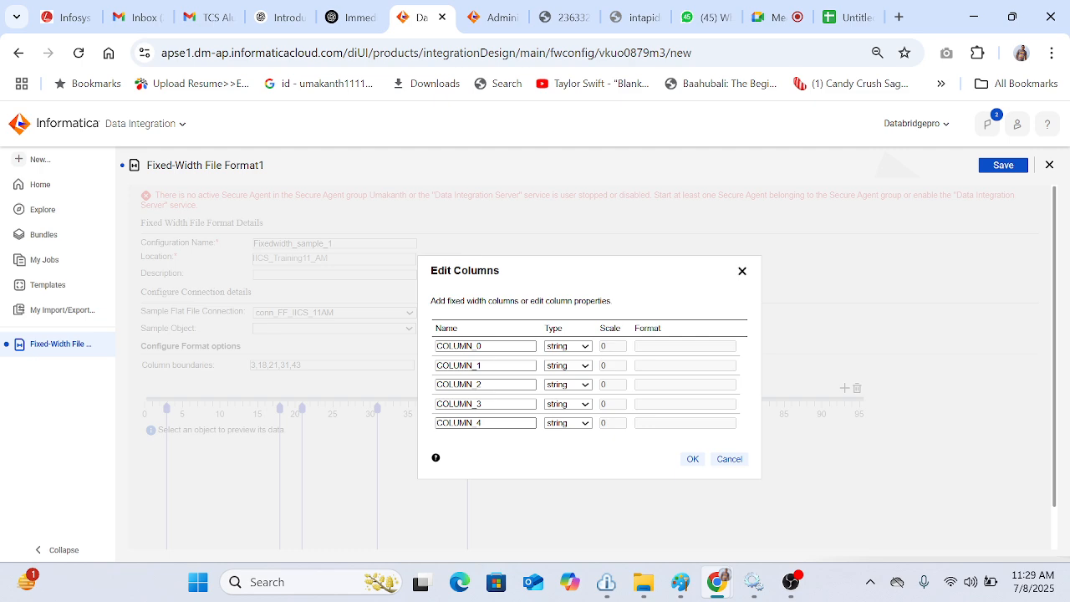
pyautogui.click(482, 346)
pyautogui.doubleClick(482, 346)
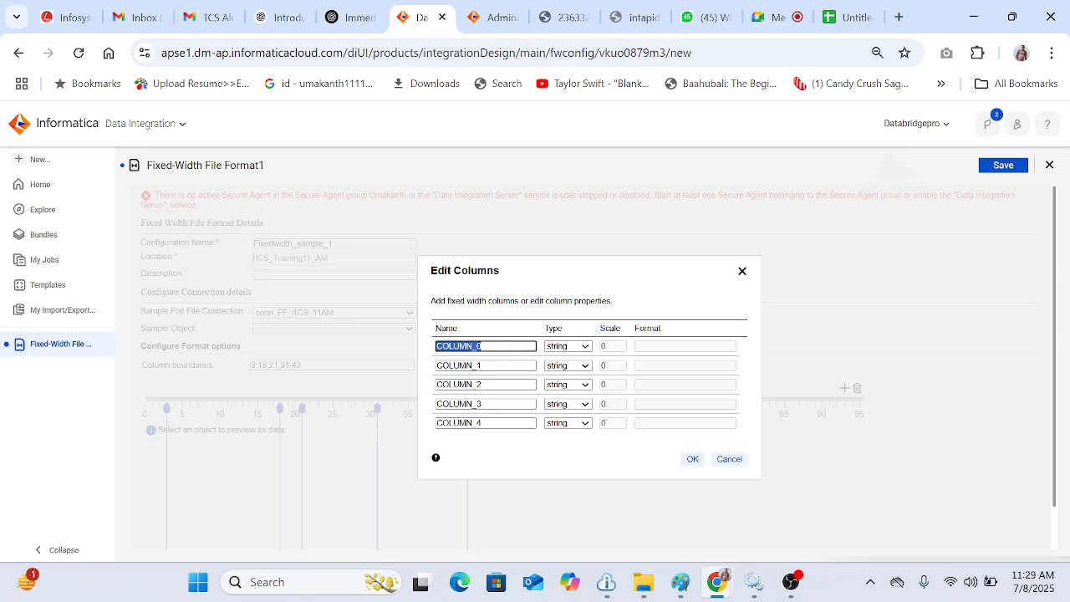
pyautogui.write('ID')
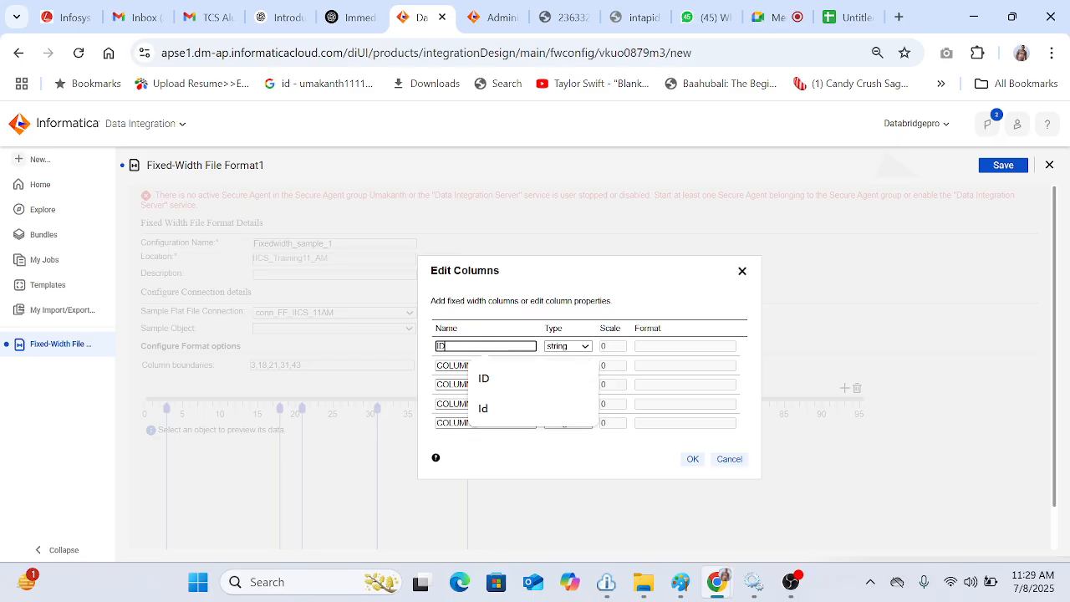
pyautogui.press('Tab')
pyautogui.write('Name')
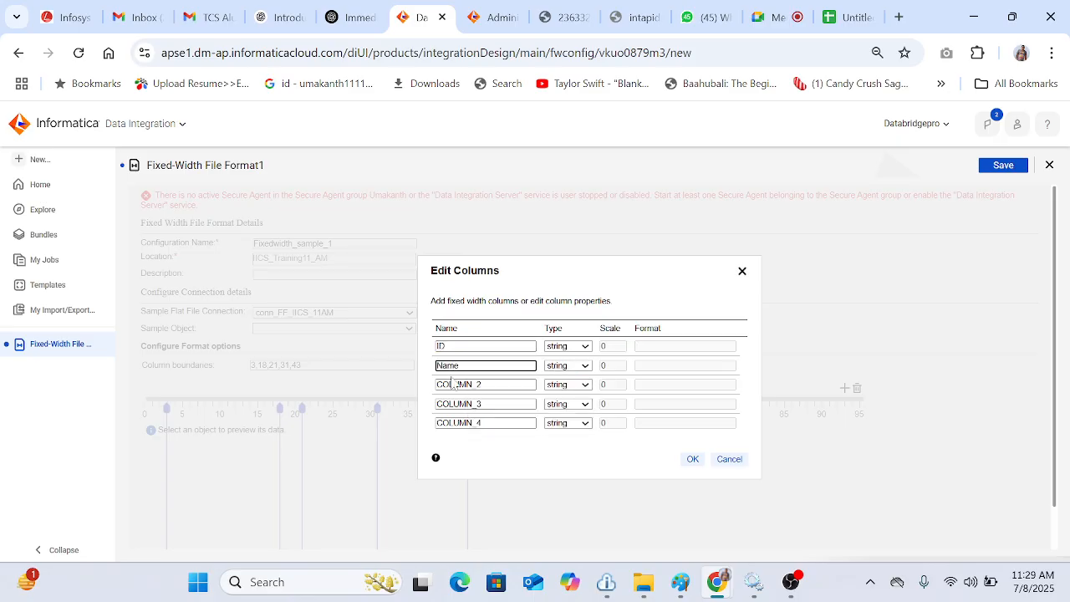
# Step: Rename the remaining columns to Age, Location and Phone and confirm the column edits
pyautogui.click(453, 385)
pyautogui.doubleClick(453, 385)
pyautogui.write('Age')
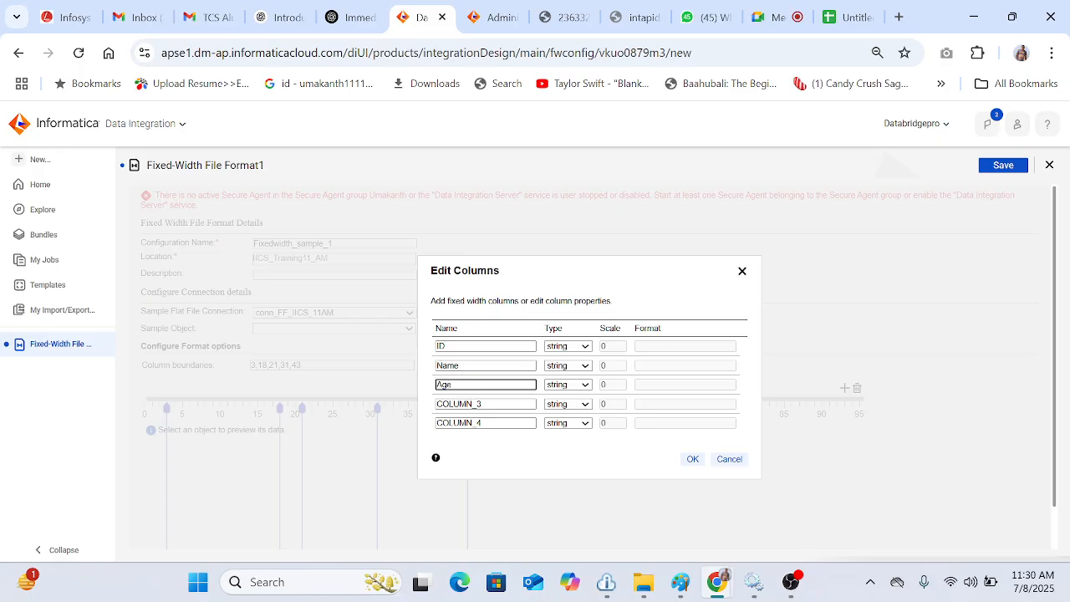
pyautogui.doubleClick(477, 403)
pyautogui.write('L')
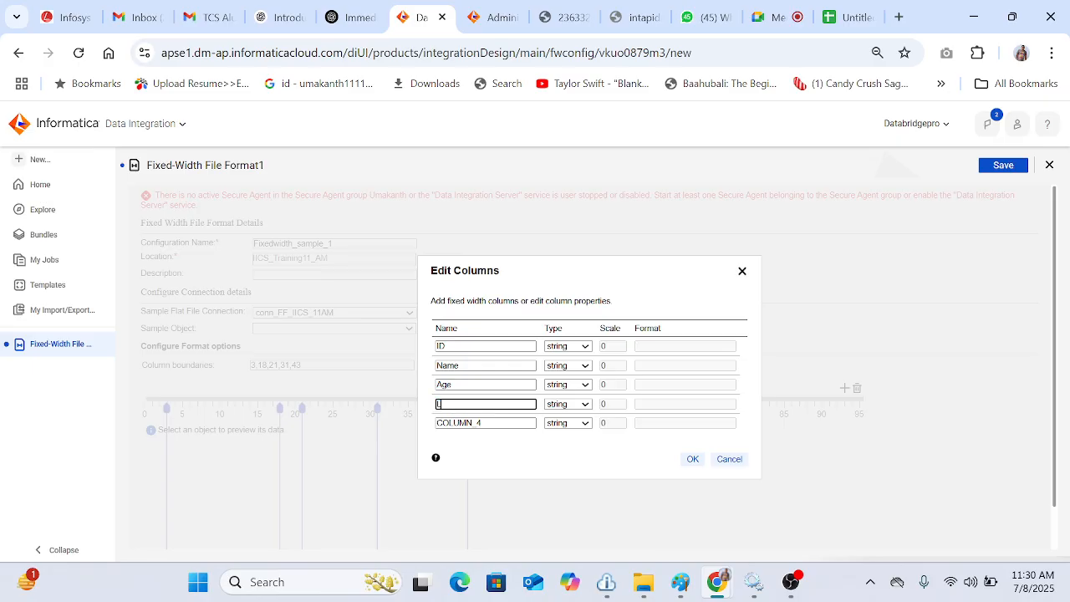
pyautogui.write('ocation')
pyautogui.doubleClick(477, 423)
pyautogui.write('Phone')
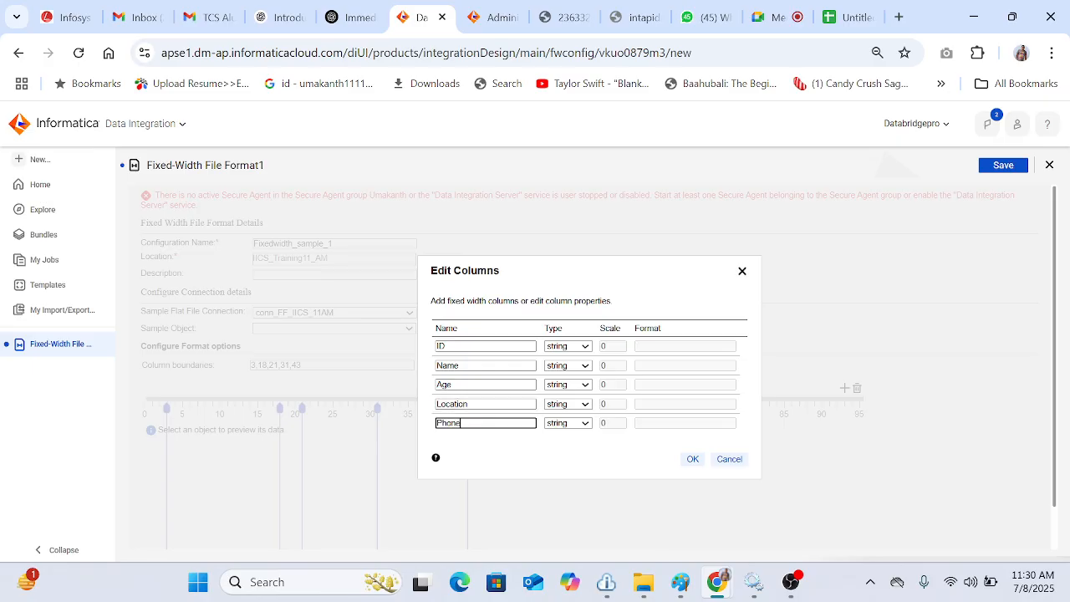
pyautogui.click(698, 464)
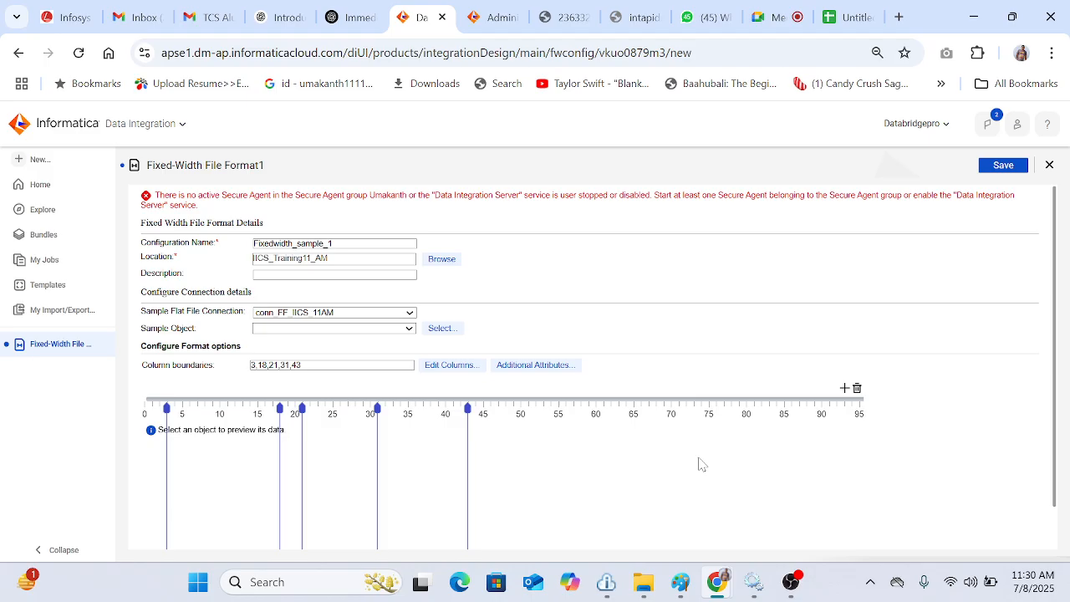
# Step: Review the additional attributes and the column list, closing both dialogs without changes
pyautogui.click(530, 367)
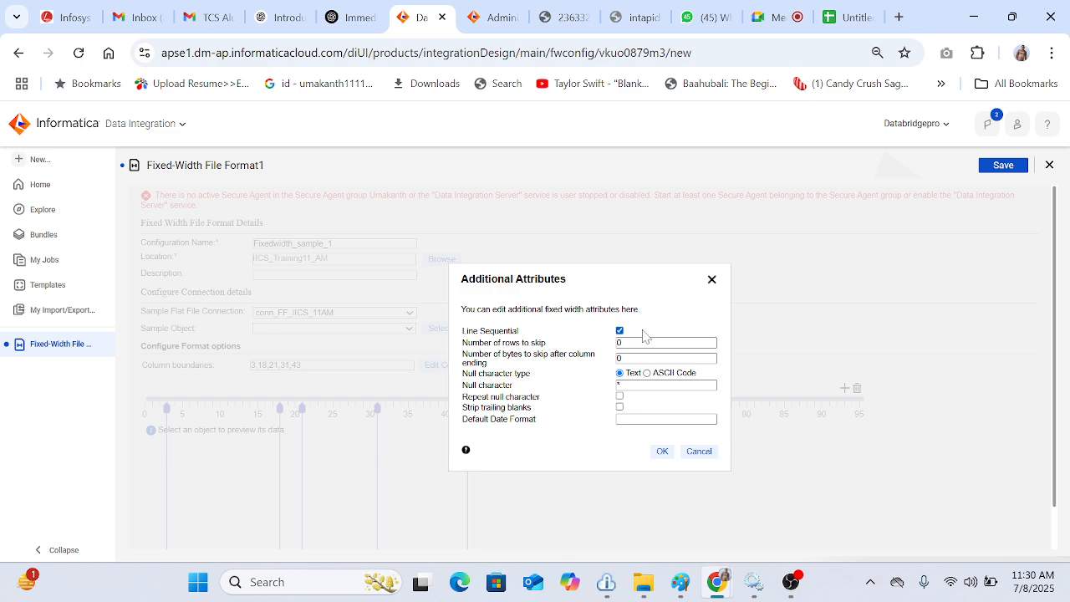
pyautogui.click(668, 343)
pyautogui.click(663, 451)
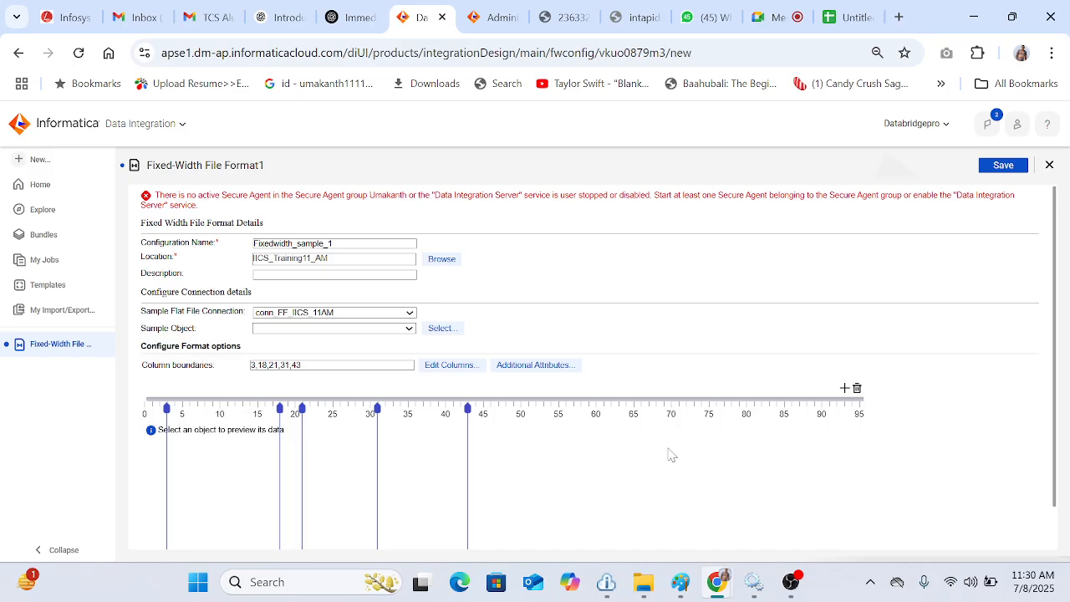
pyautogui.click(451, 365)
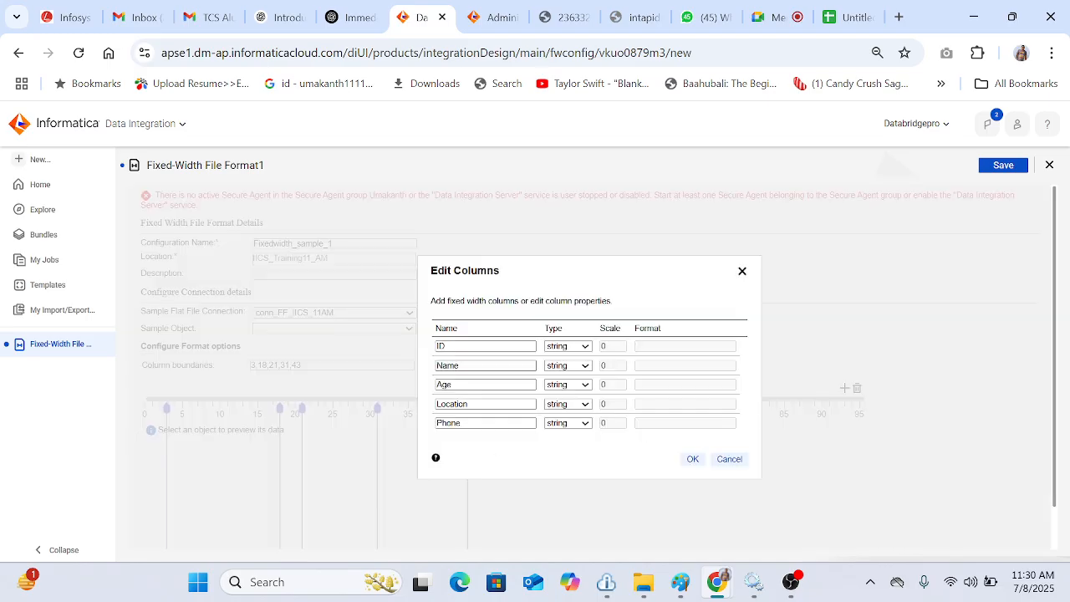
pyautogui.click(693, 459)
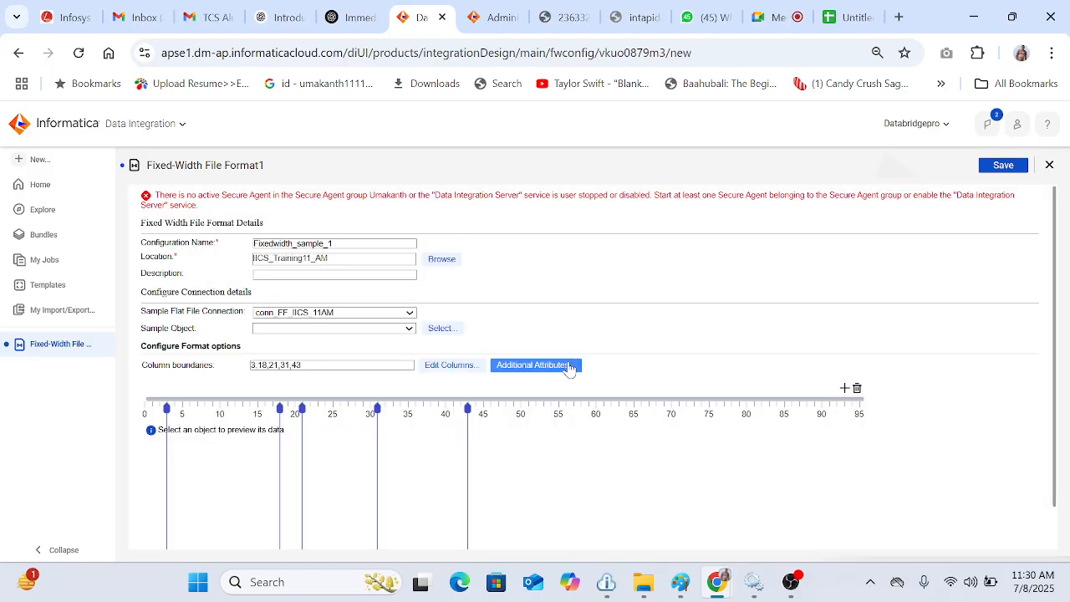
# Step: Recheck the additional attributes, then try to select Sample_Fixed_width.txt from Source as the sample object
pyautogui.click(568, 368)
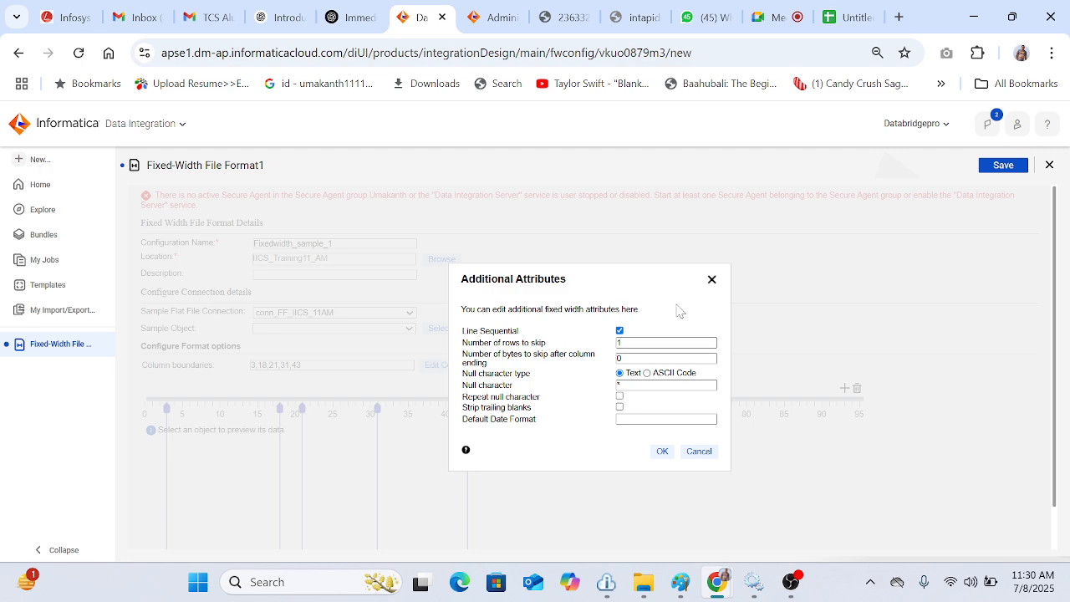
pyautogui.click(712, 284)
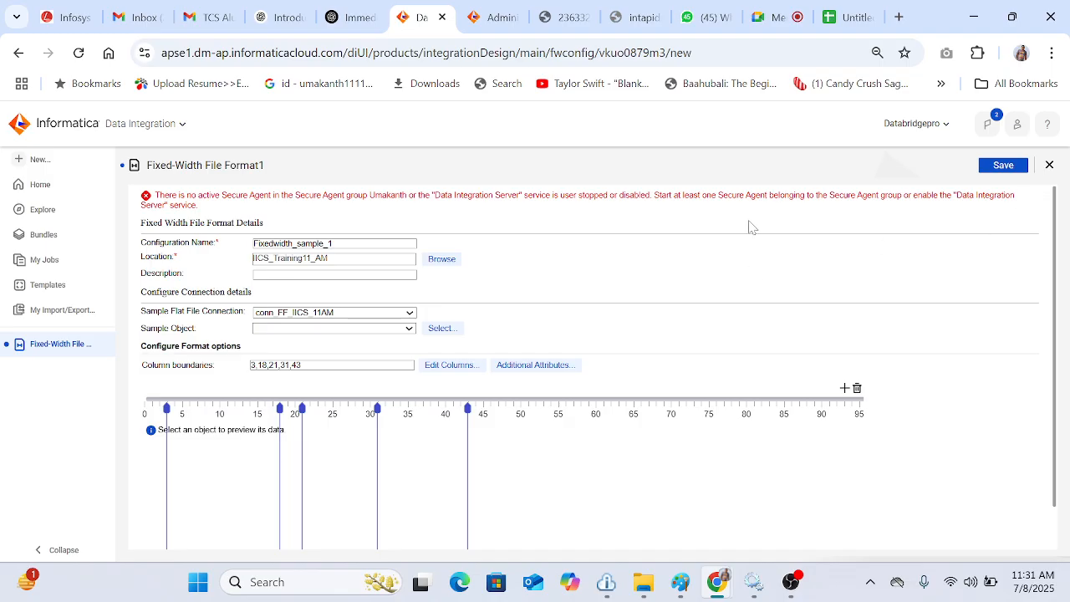
pyautogui.click(442, 328)
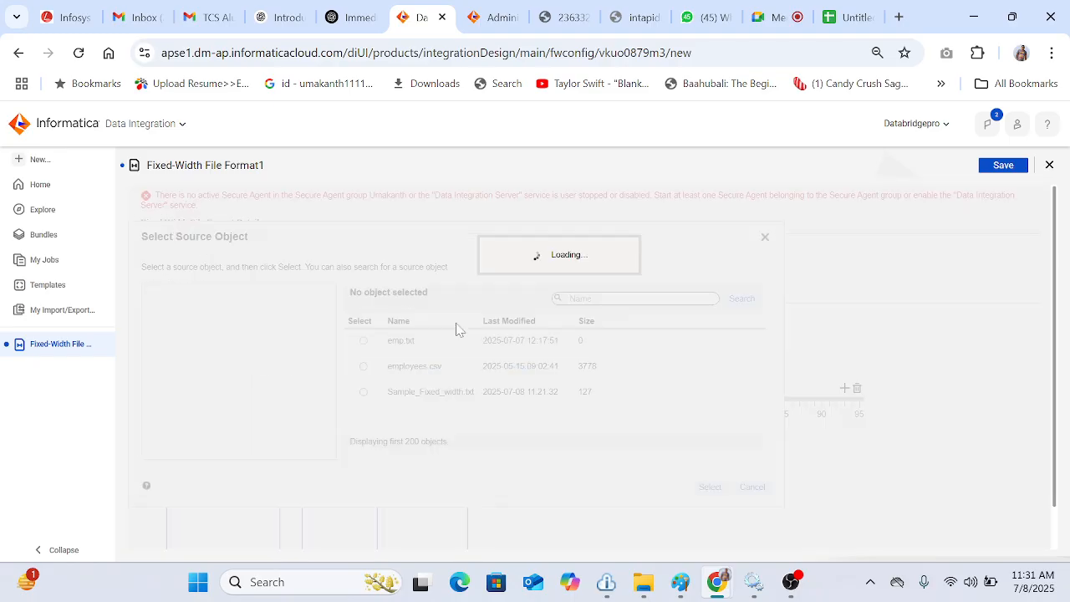
pyautogui.click(456, 390)
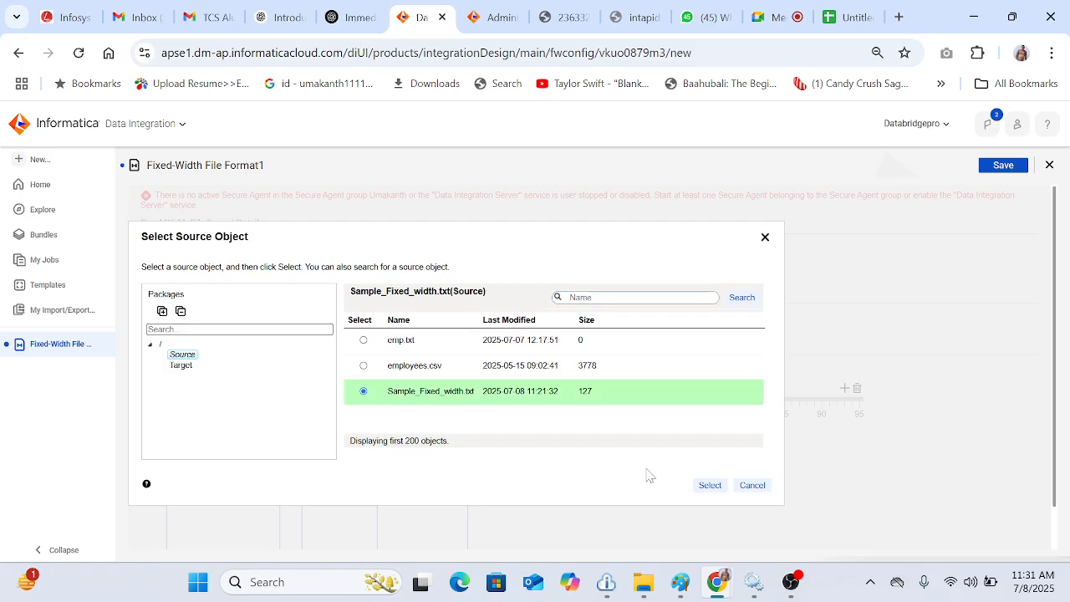
pyautogui.click(709, 485)
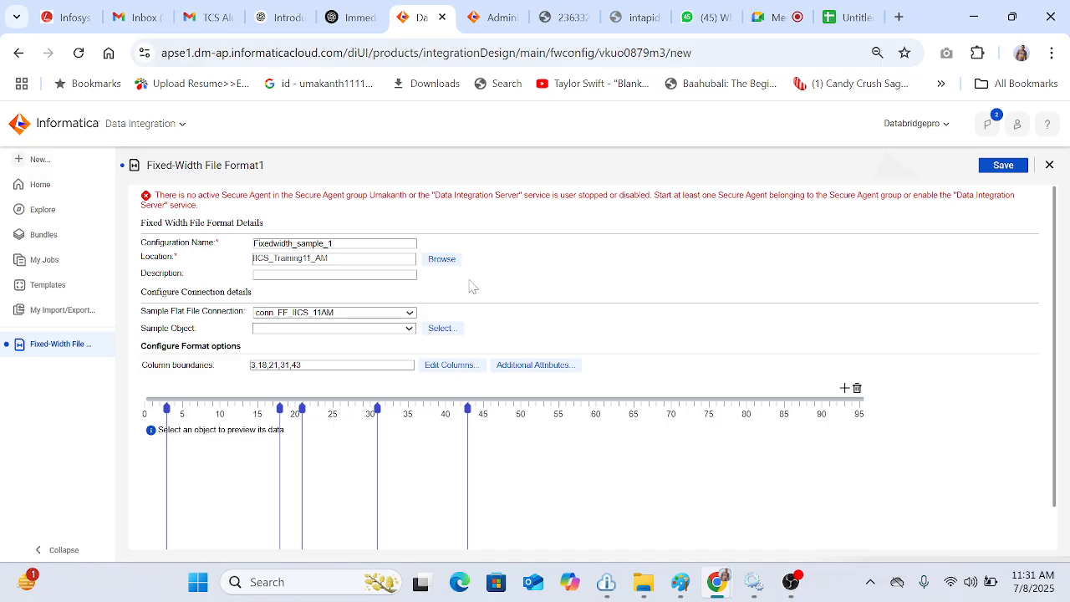
# Step: Check the Umakanth secure agent group's status and services under Runtime Environments in Administrator, then return to Data Integration
pyautogui.click(490, 18)
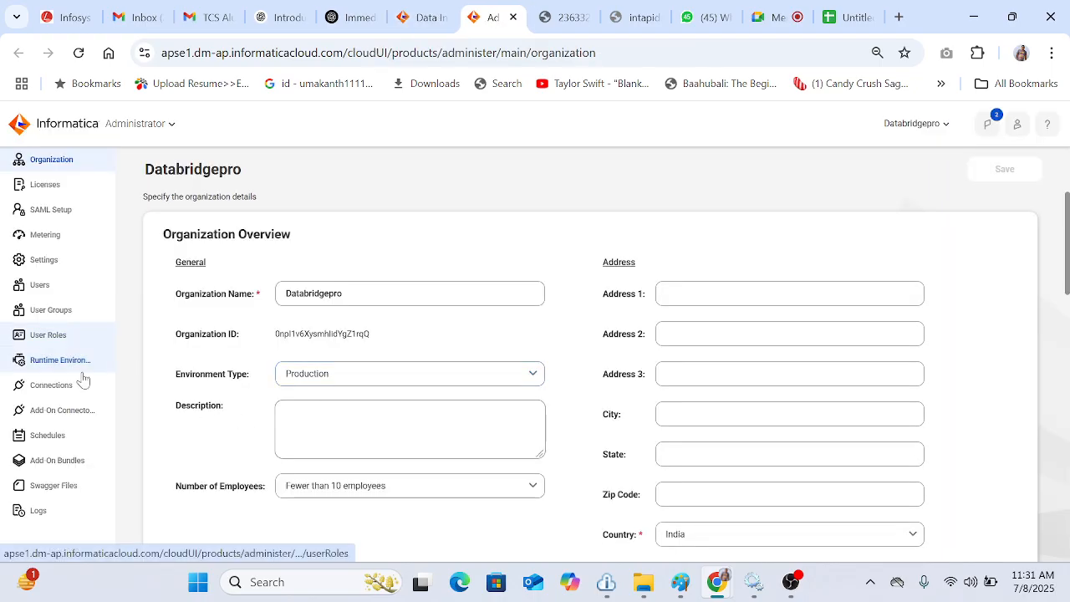
pyautogui.click(56, 361)
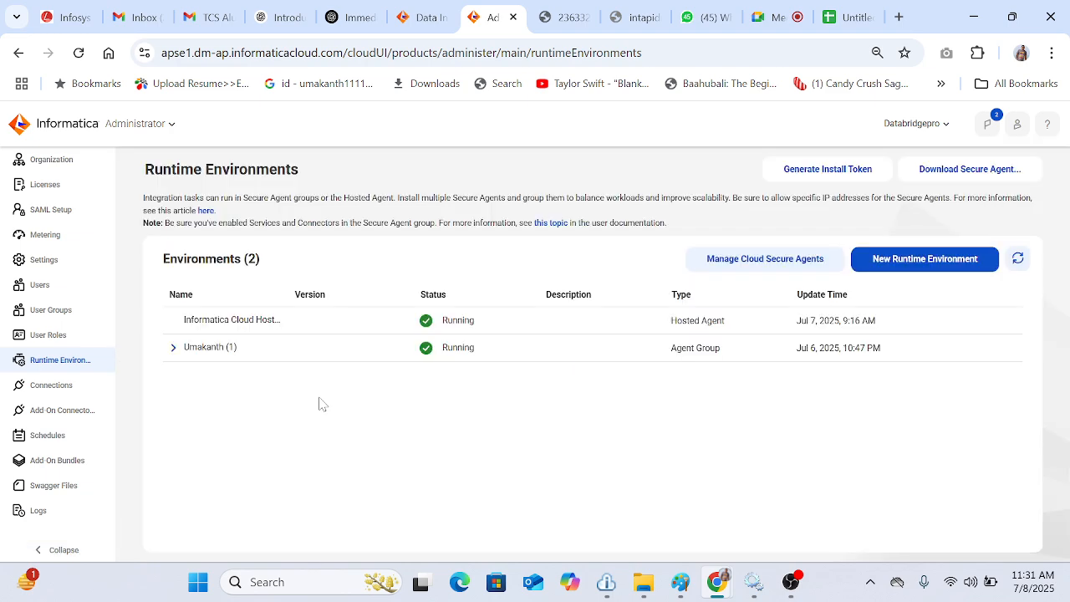
pyautogui.click(173, 347)
pyautogui.click(217, 375)
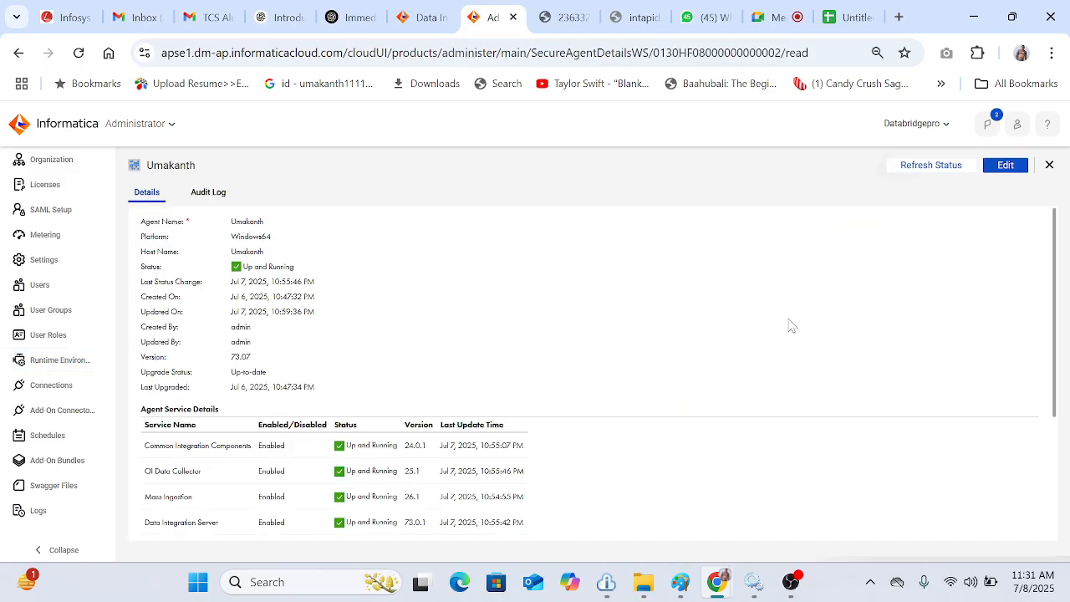
pyautogui.click(422, 24)
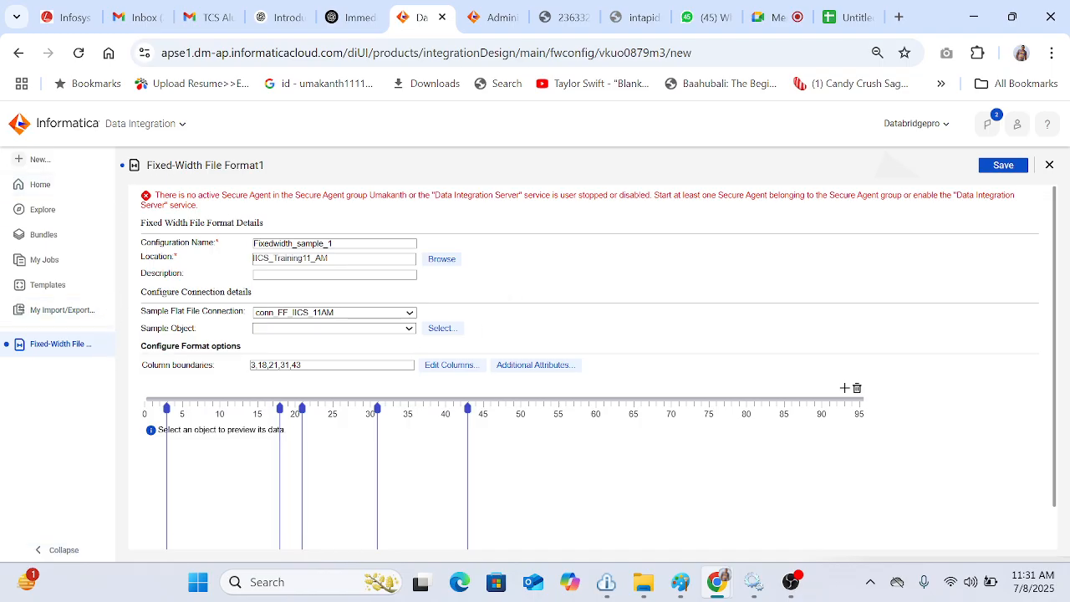
# Step: Close the fixed-width format and discard its unsaved changes
pyautogui.doubleClick(190, 165)
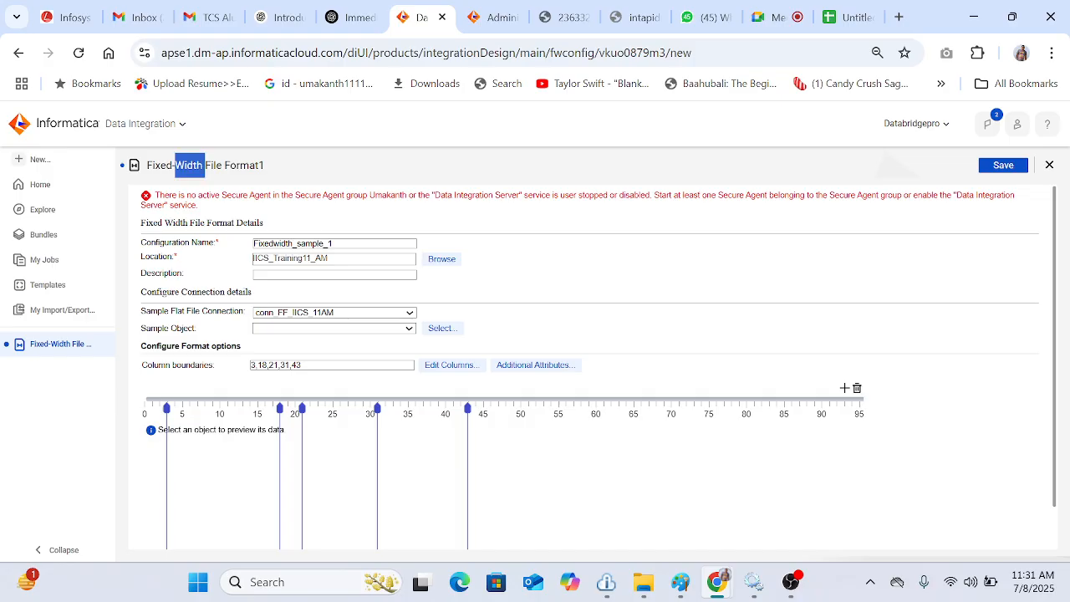
pyautogui.doubleClick(324, 243)
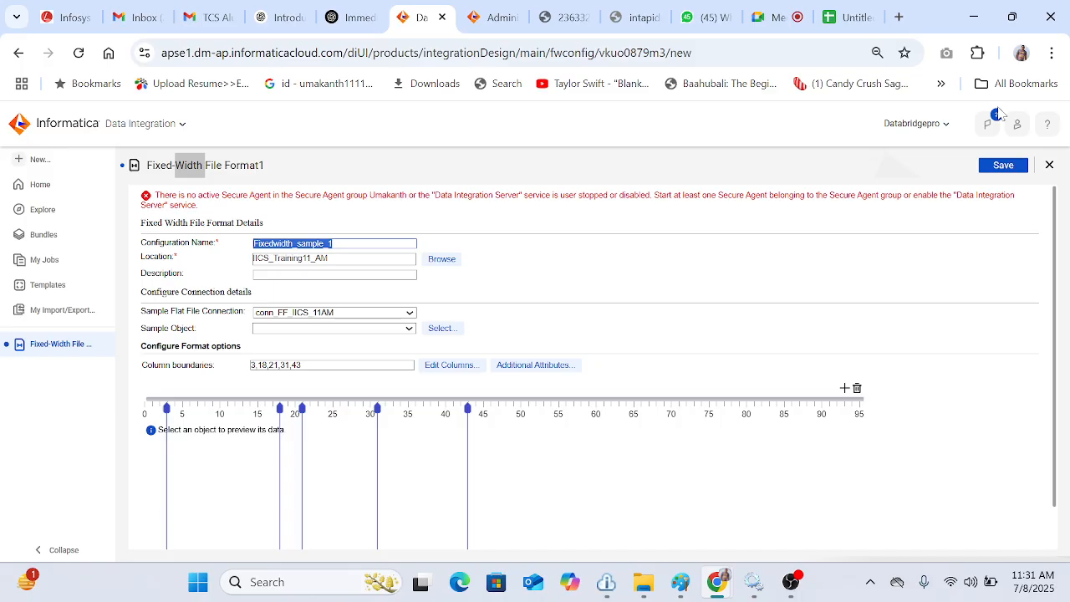
pyautogui.click(1050, 165)
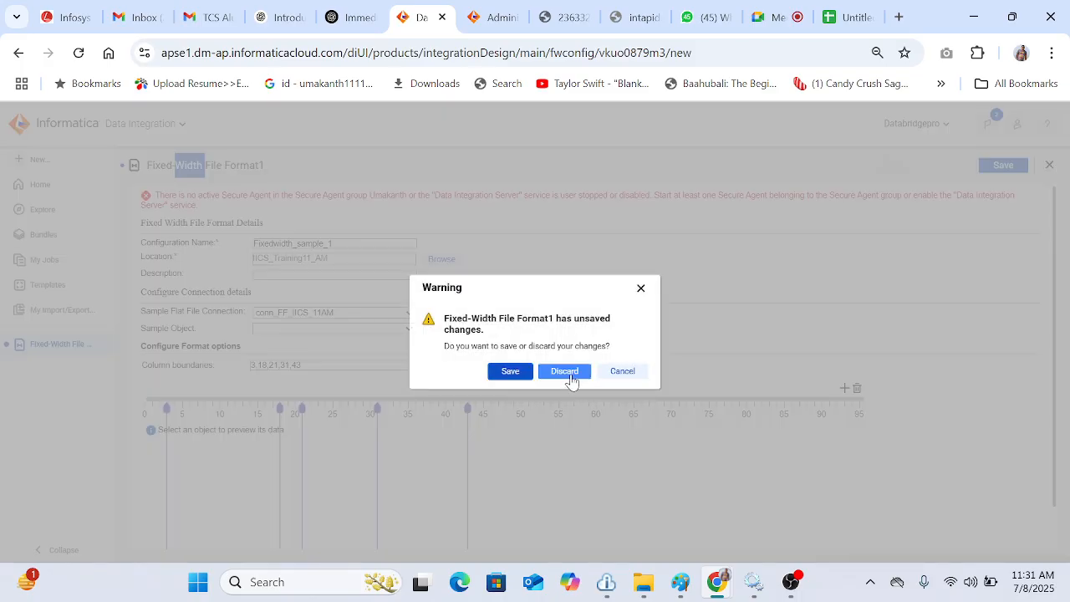
pyautogui.click(572, 372)
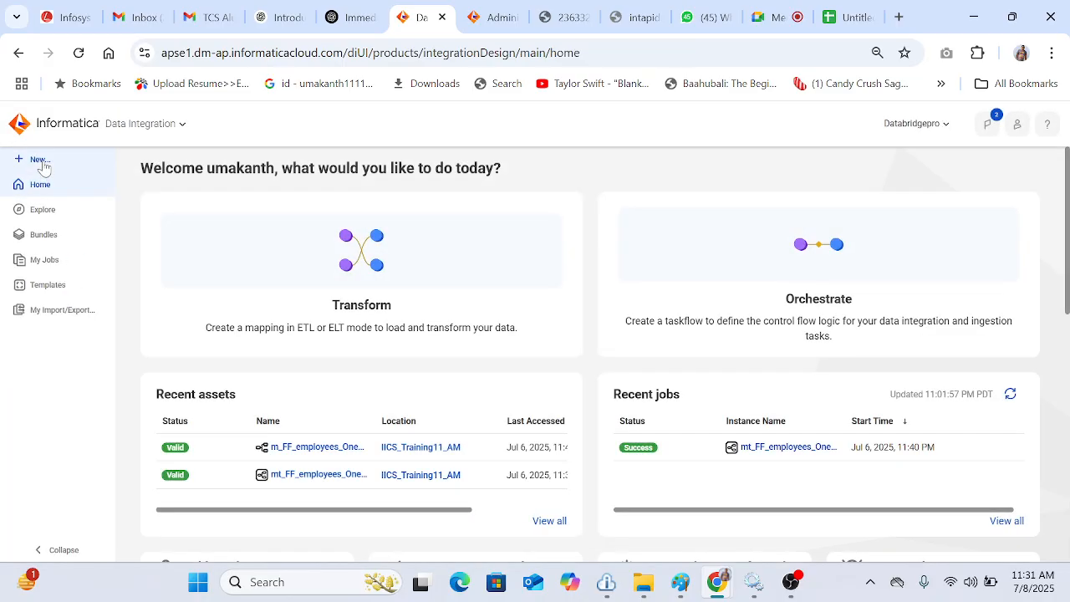
# Step: Create a new Fixed-Width File Format asset from the Components asset types
pyautogui.click(41, 160)
pyautogui.click(325, 358)
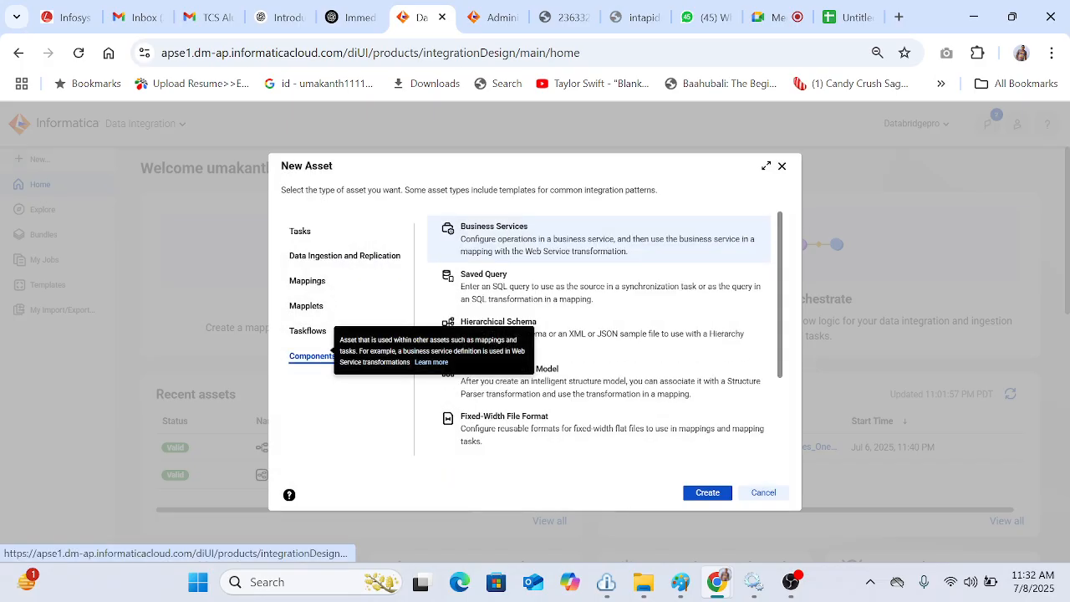
pyautogui.click(586, 428)
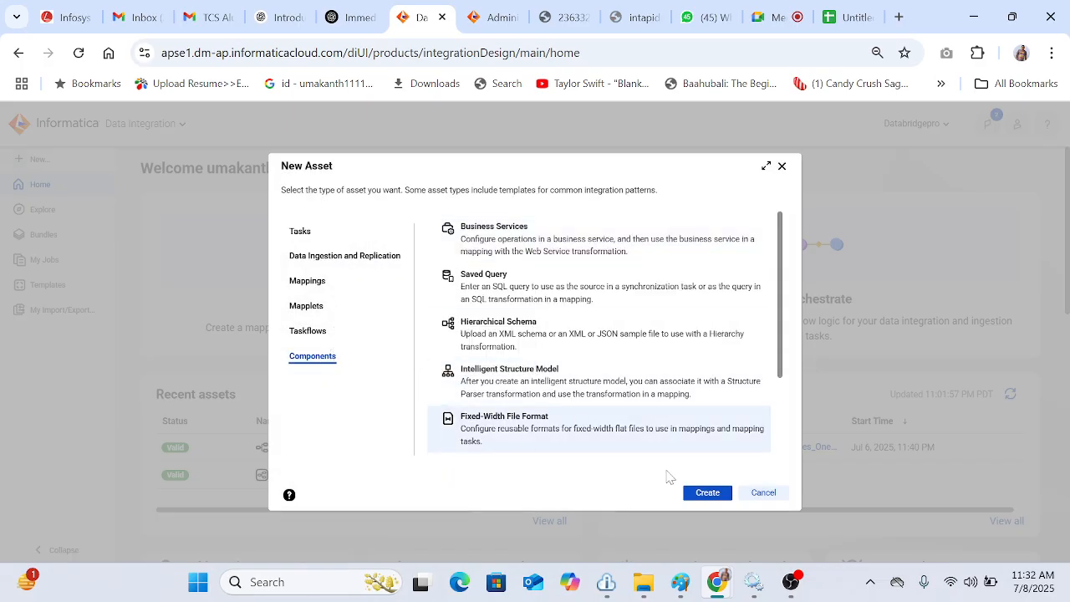
pyautogui.click(710, 499)
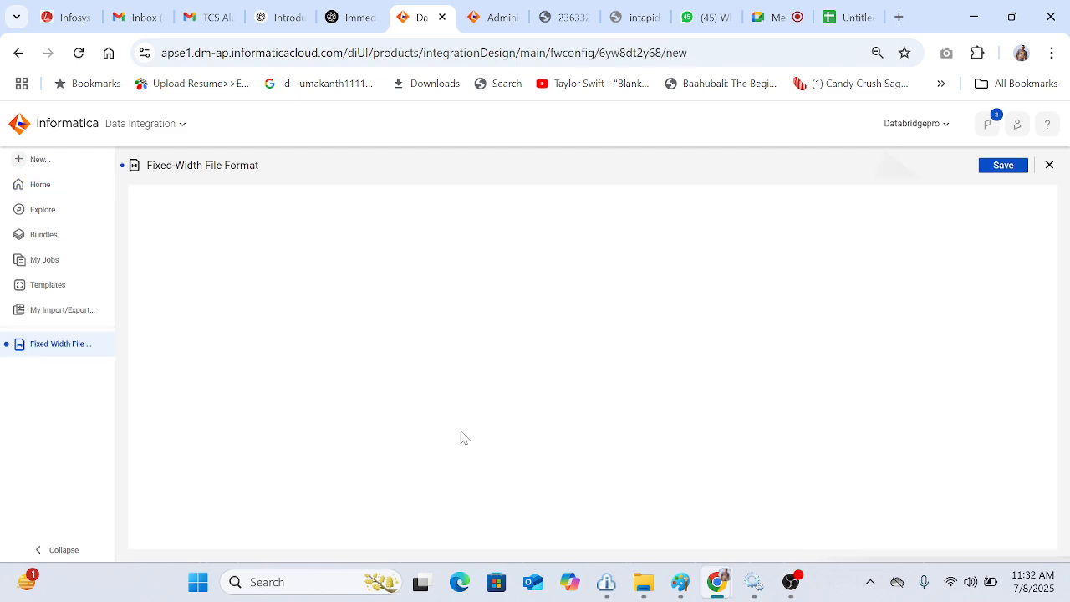
# Step: Name the configuration Fixedwidth_sample_1 and set the sample flat file connection to conn_FF_IICS_11AM
pyautogui.doubleClick(329, 217)
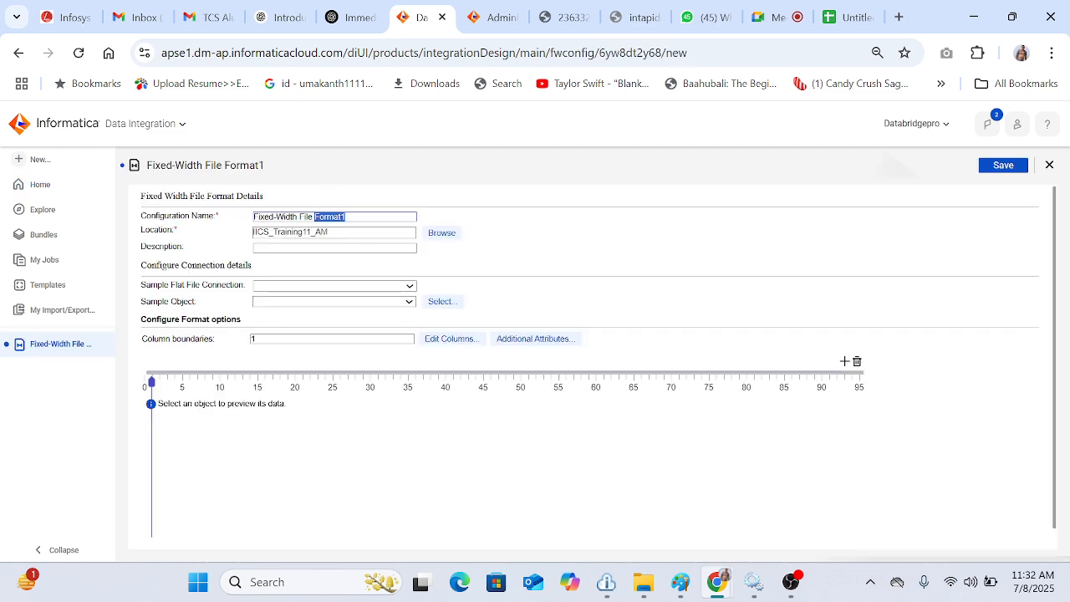
pyautogui.hotkey('ctrl', 'a')
pyautogui.write('Fixedwidth_sample_1')
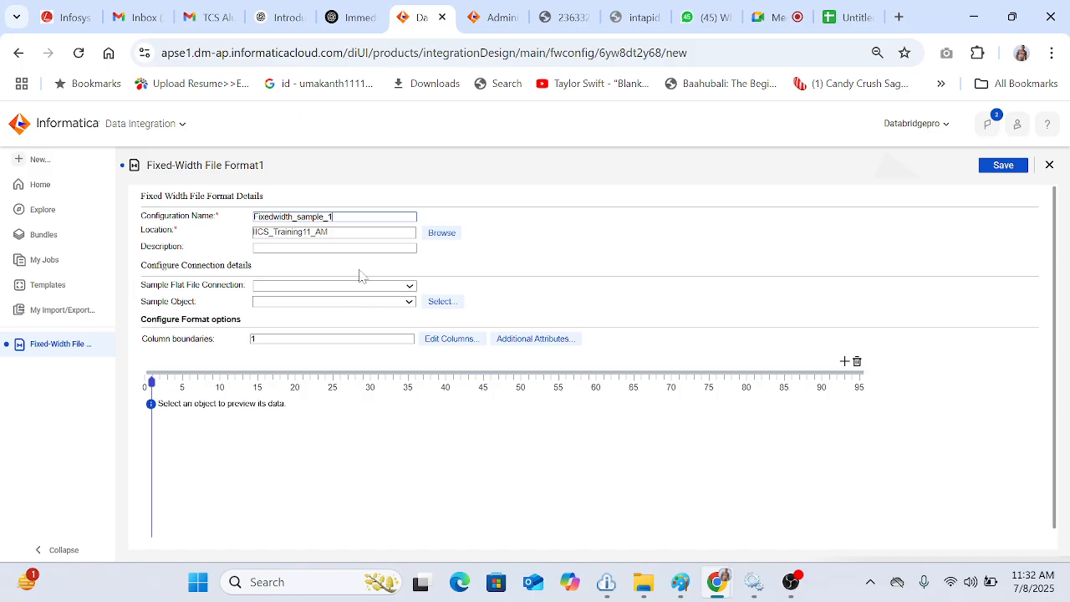
pyautogui.click(391, 286)
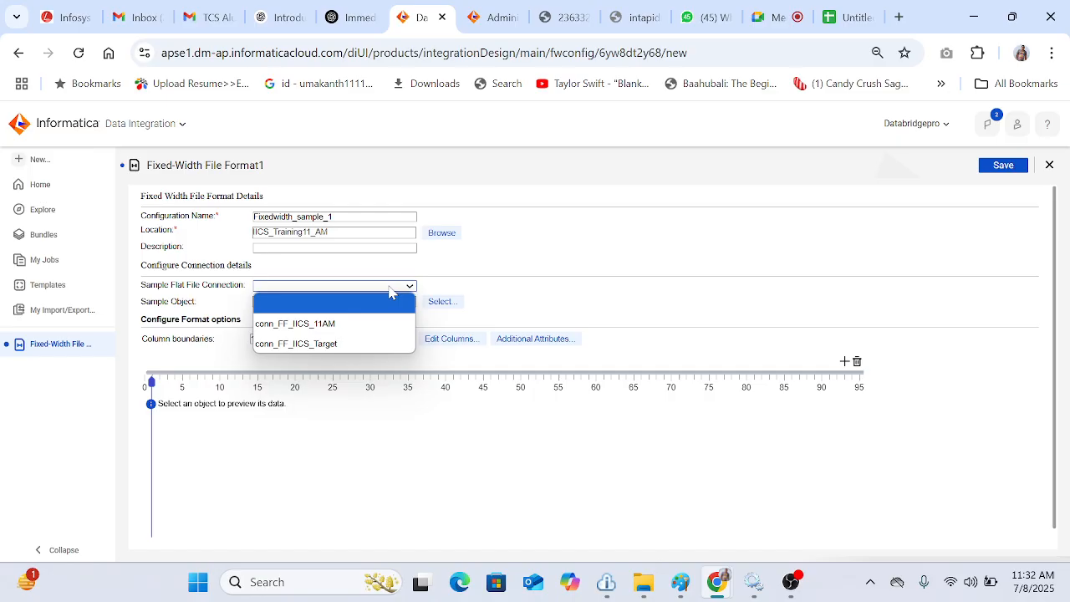
pyautogui.click(360, 325)
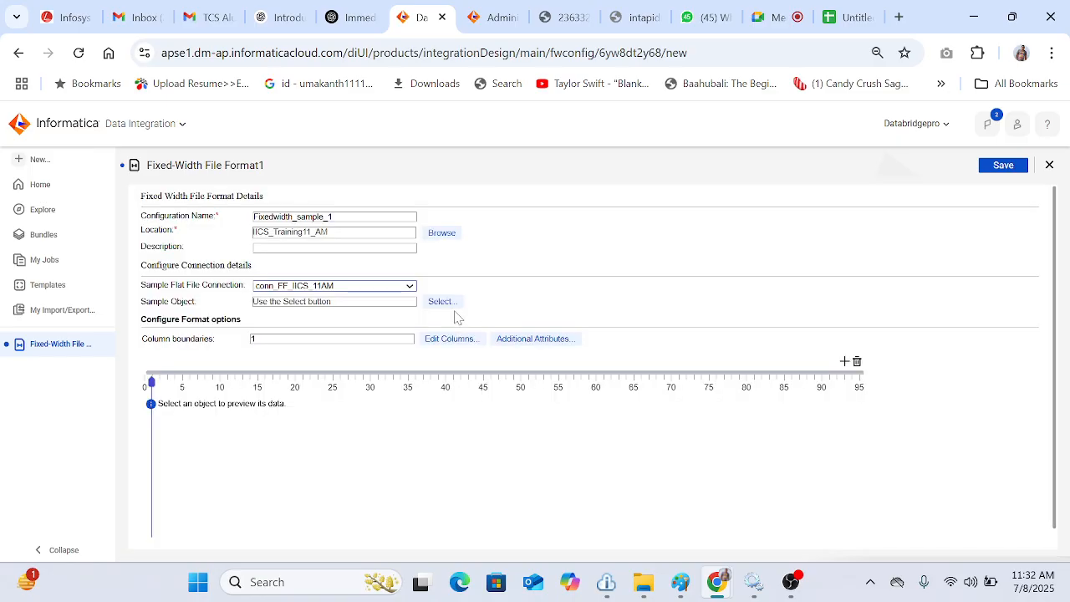
# Step: Select Sample_Fixed_width.txt from the Source folder as the sample object
pyautogui.click(444, 304)
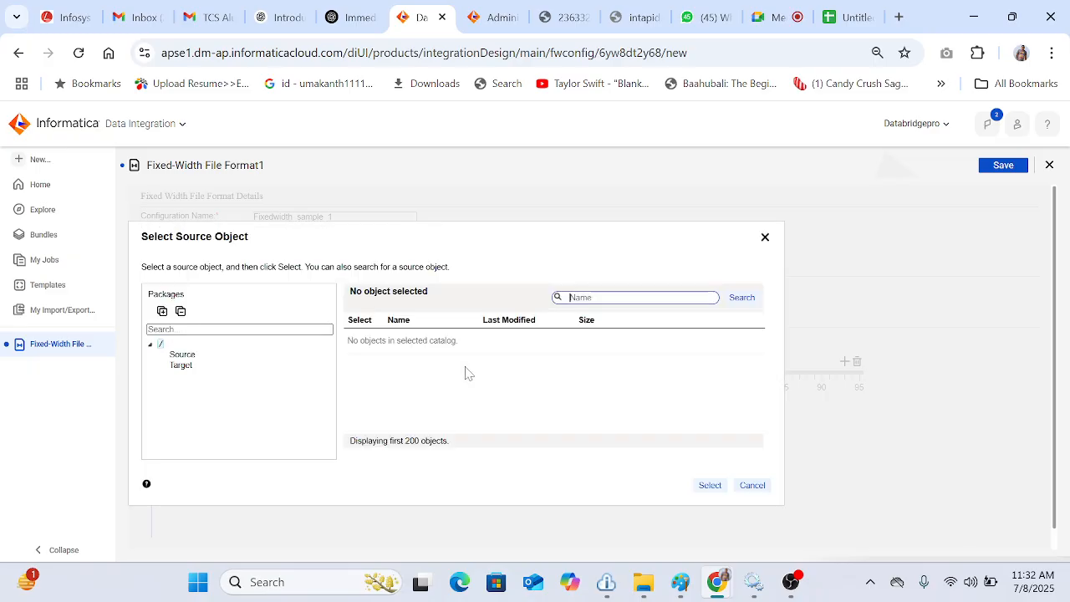
pyautogui.click(191, 363)
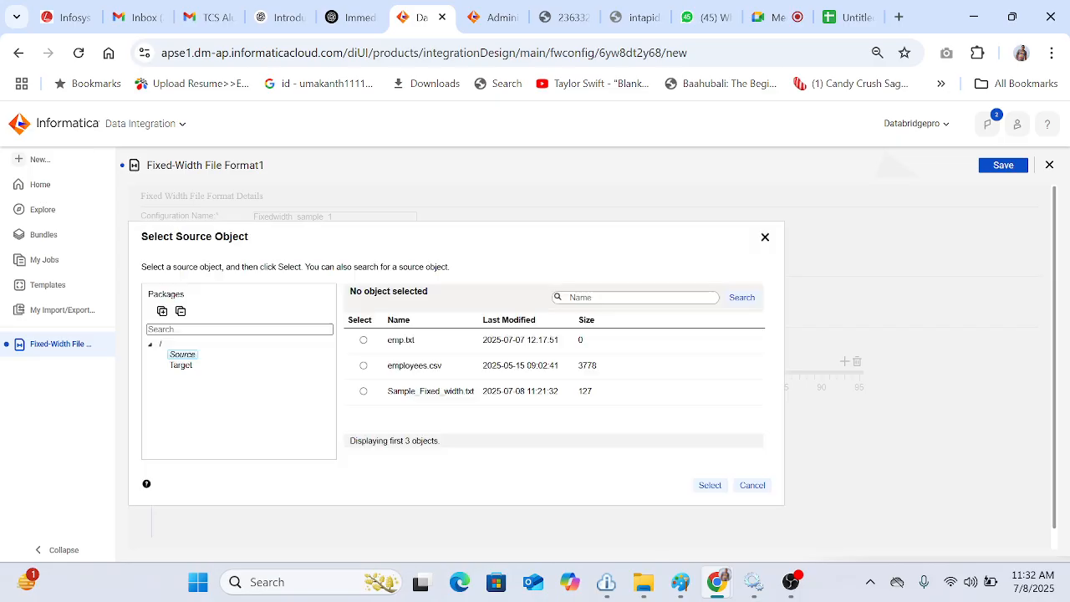
pyautogui.click(415, 399)
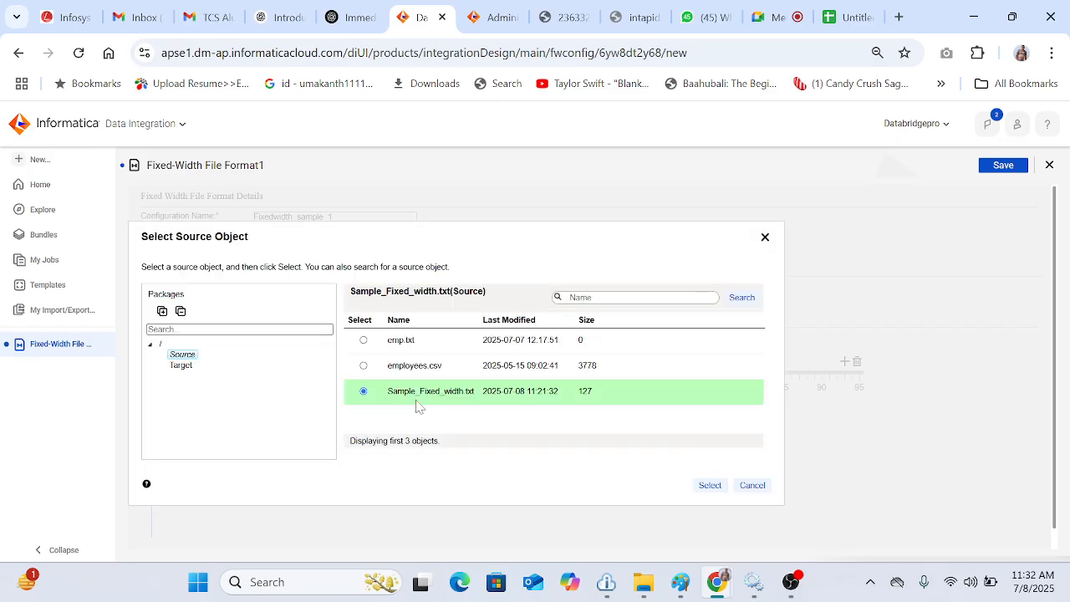
pyautogui.click(710, 486)
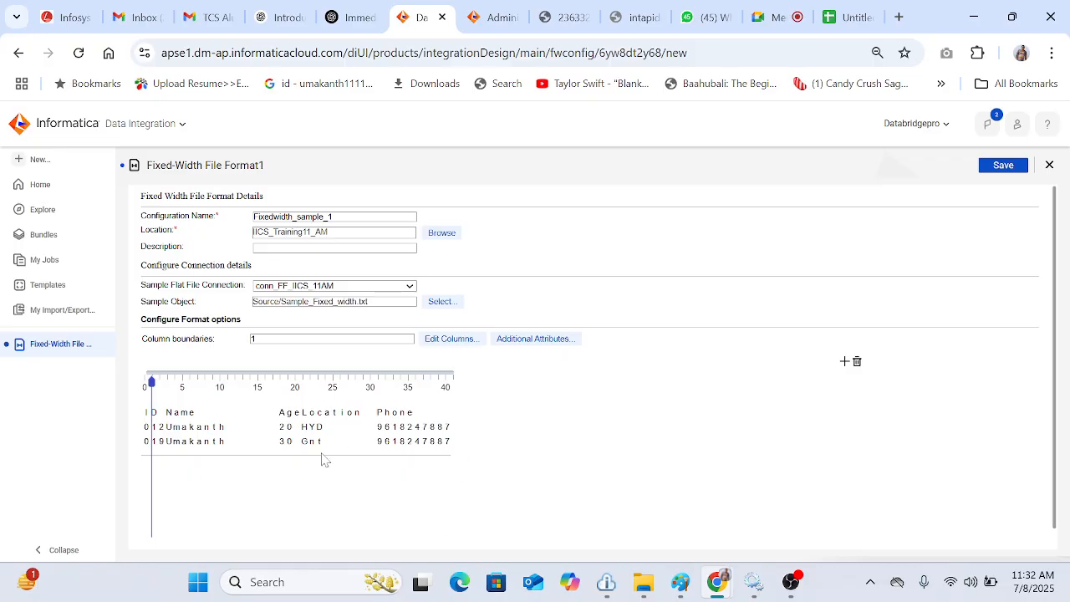
# Step: Add and position column boundaries at 3,18,21,31,41 over the sample data preview, then save the format
pyautogui.click(844, 362)
pyautogui.click(845, 362)
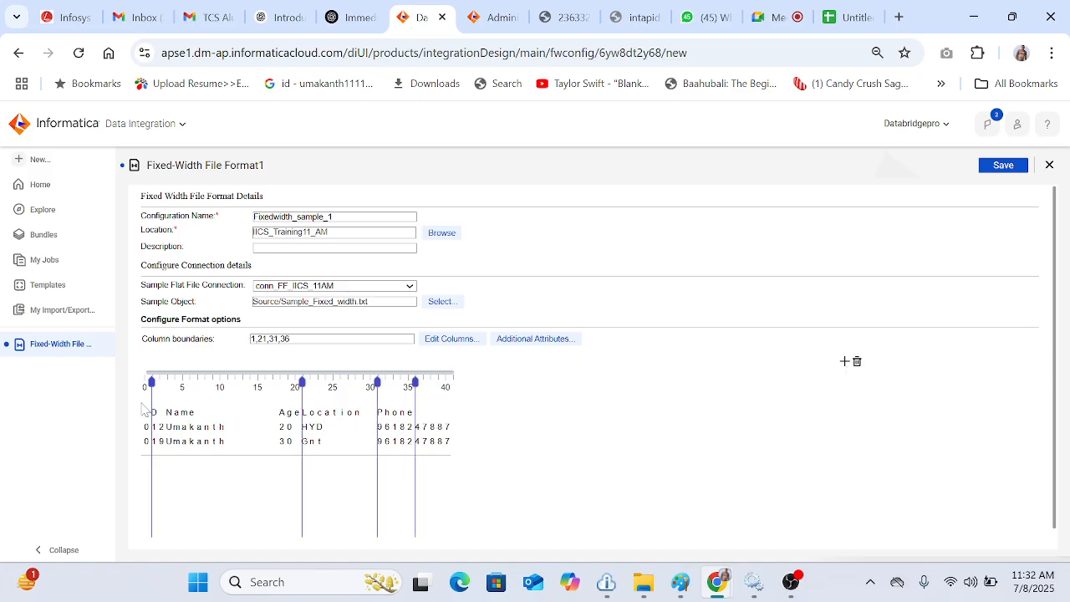
pyautogui.moveTo(153, 399); pyautogui.dragTo(167, 399)
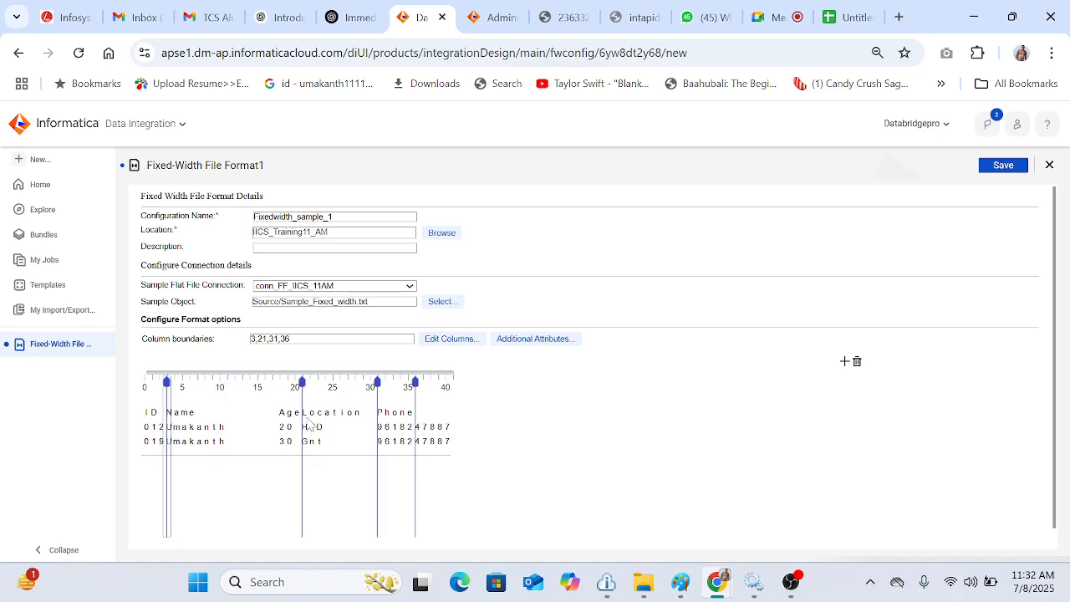
pyautogui.moveTo(303, 418); pyautogui.dragTo(281, 416)
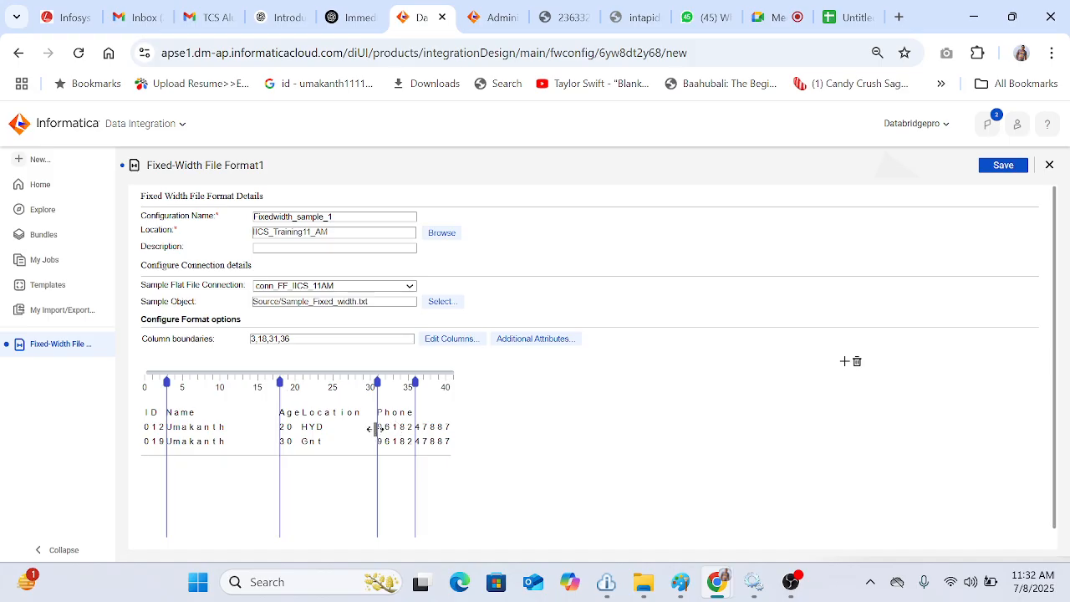
pyautogui.moveTo(374, 429)
pyautogui.mouseDown()
pyautogui.moveTo(289, 431)
pyautogui.moveTo(302, 439)
pyautogui.mouseUp()
pyautogui.moveTo(415, 430); pyautogui.dragTo(378, 431)
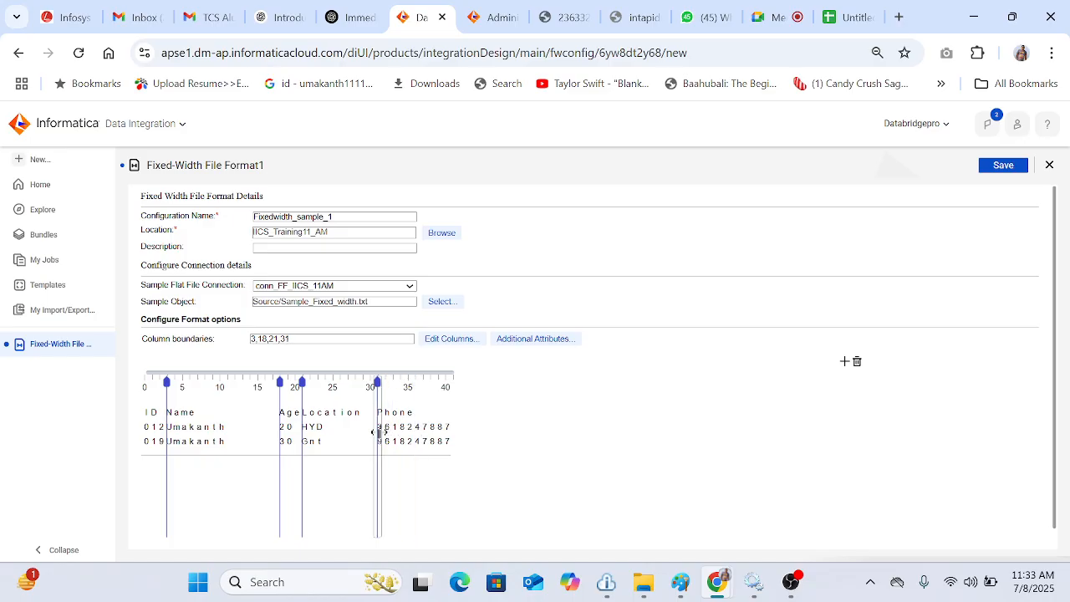
pyautogui.click(845, 362)
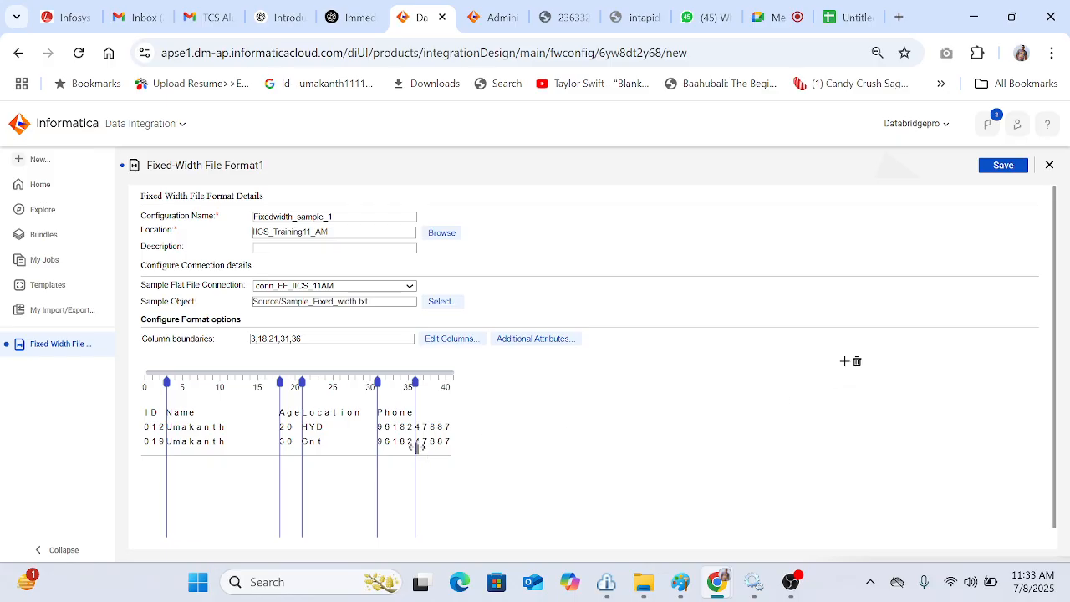
pyautogui.moveTo(416, 448); pyautogui.dragTo(498, 460)
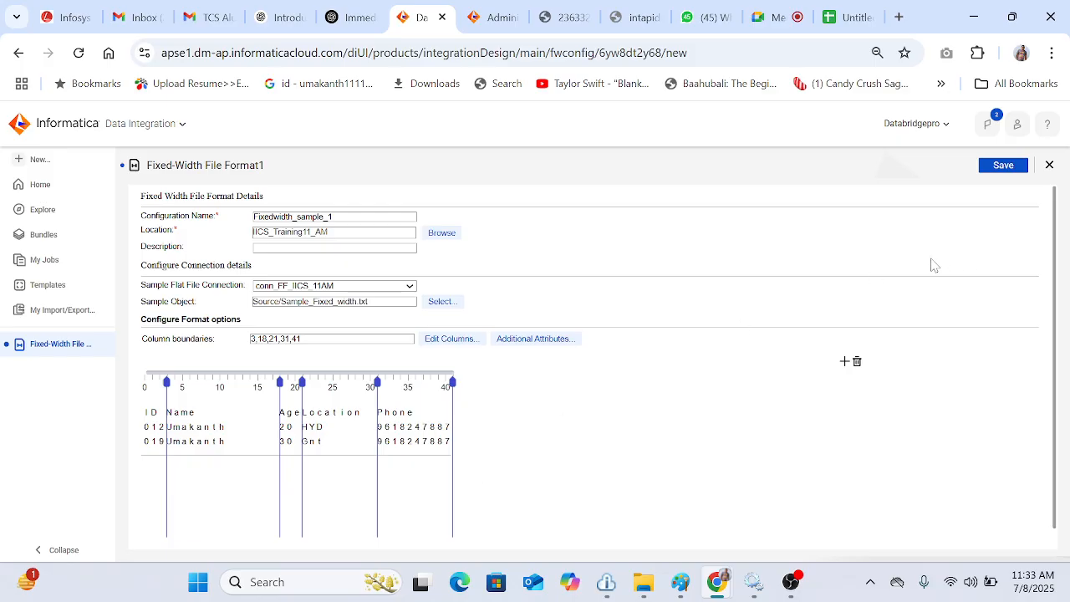
pyautogui.click(994, 170)
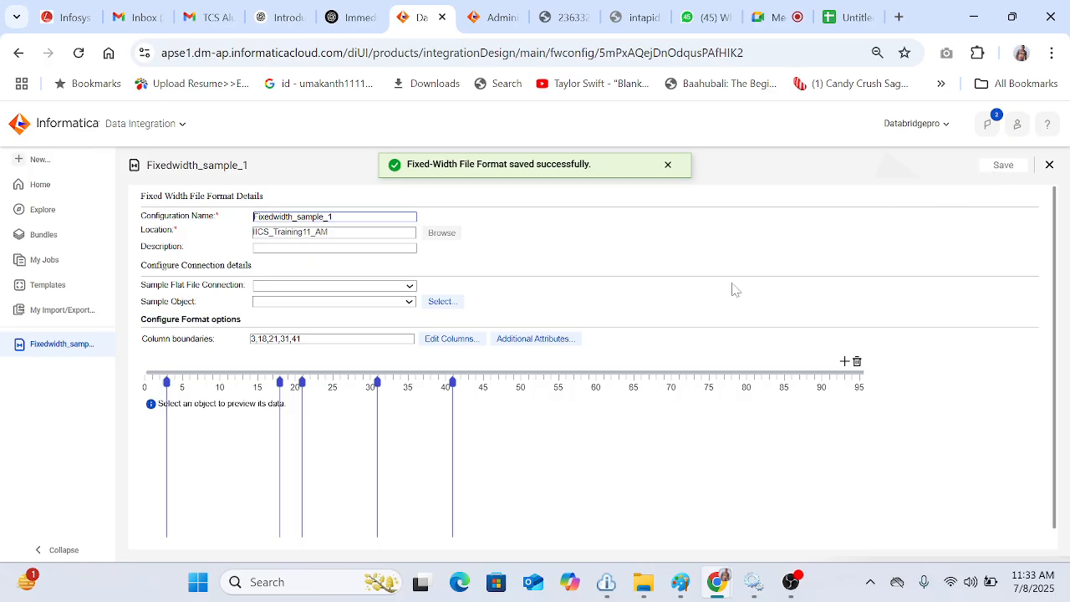
# Step: Open the column editor and rename the first column to ID
pyautogui.click(464, 339)
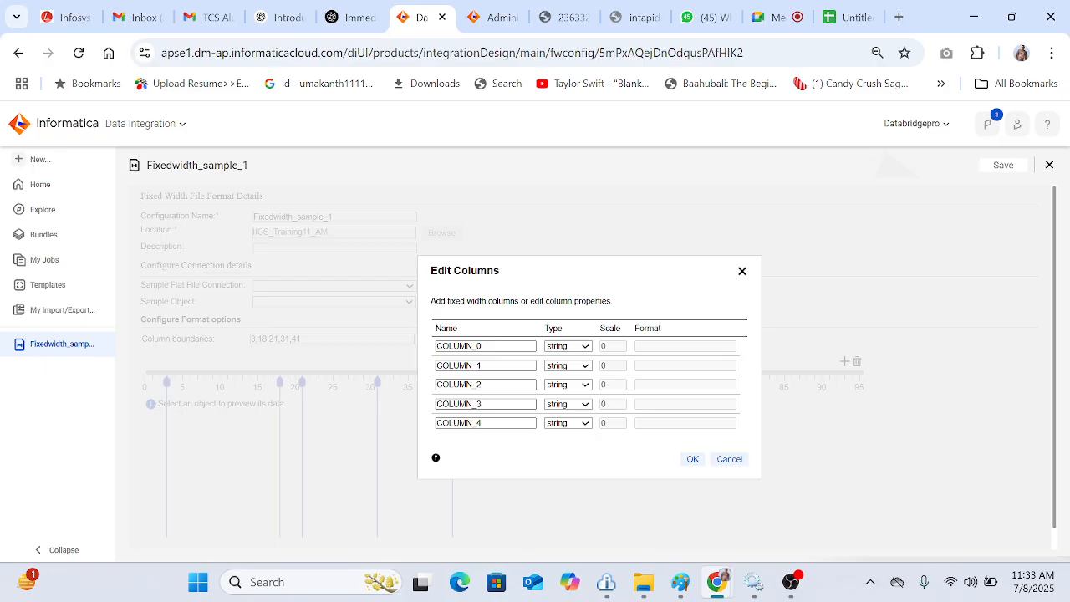
pyautogui.click(740, 277)
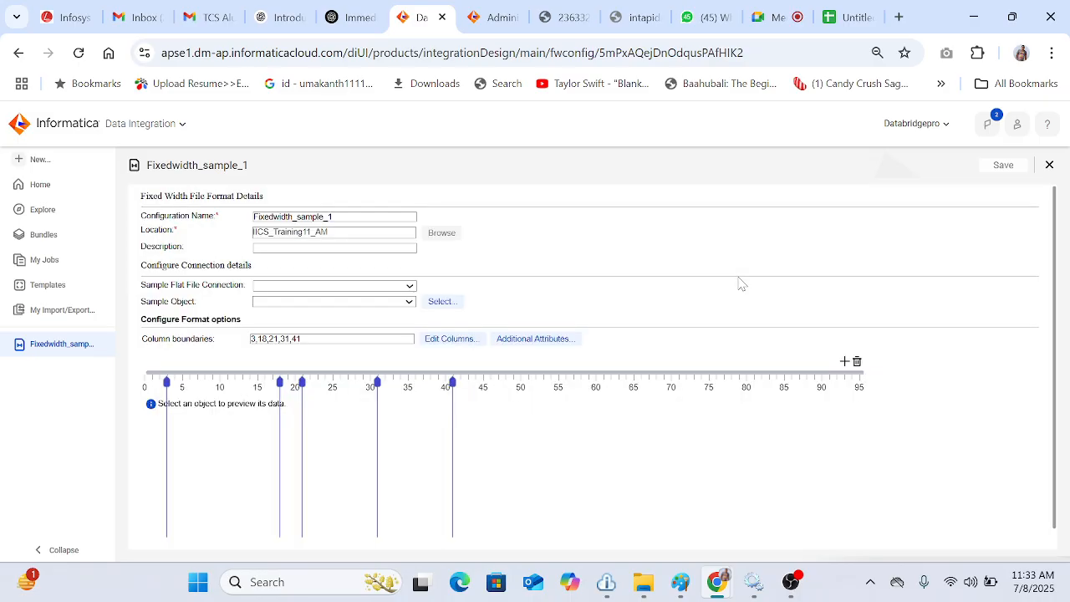
pyautogui.click(473, 339)
pyautogui.doubleClick(479, 345)
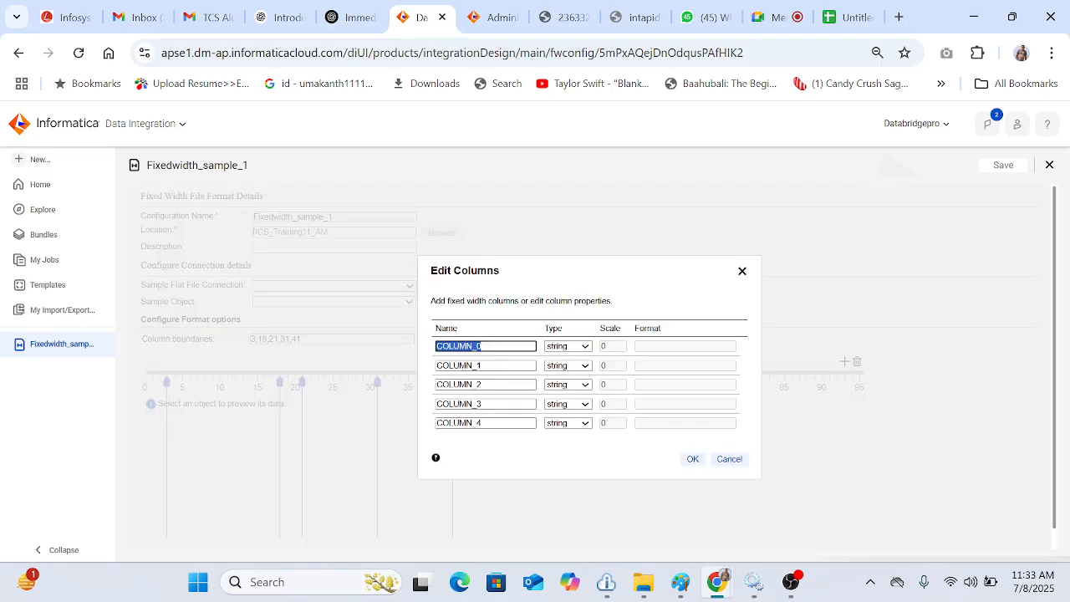
pyautogui.write('ID')
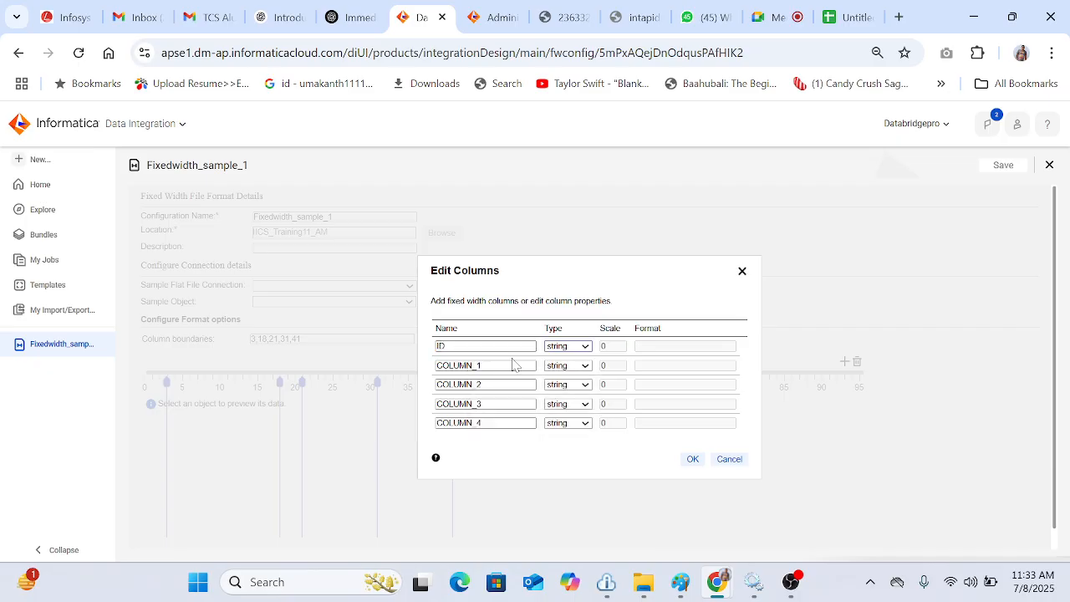
# Step: Rename the remaining columns to Name, Age, Location and Phone, and confirm the column edits
pyautogui.doubleClick(513, 366)
pyautogui.write('Na')
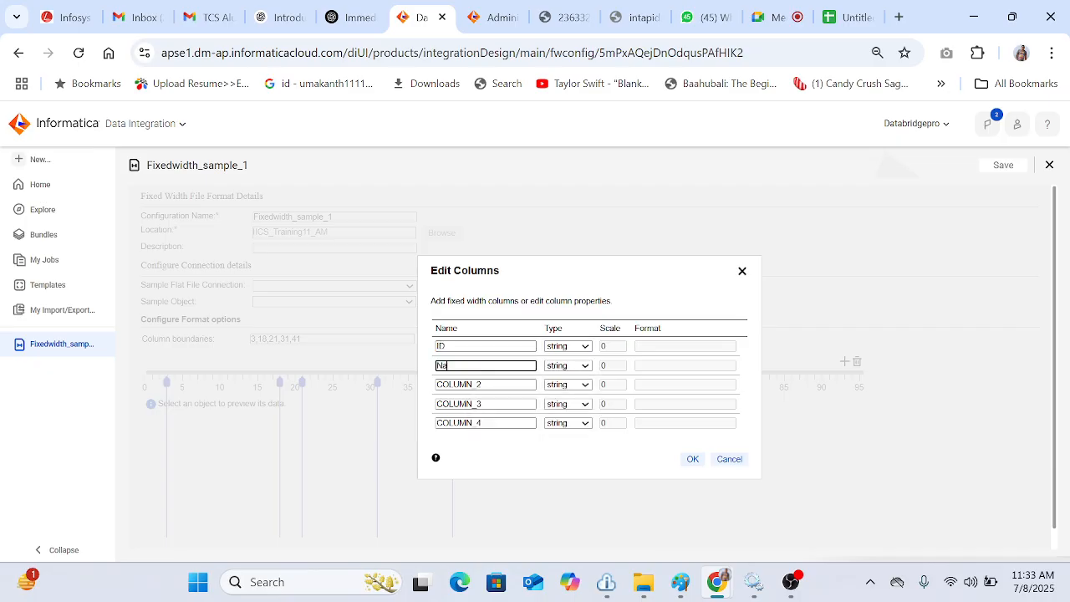
pyautogui.write('me')
pyautogui.doubleClick(514, 385)
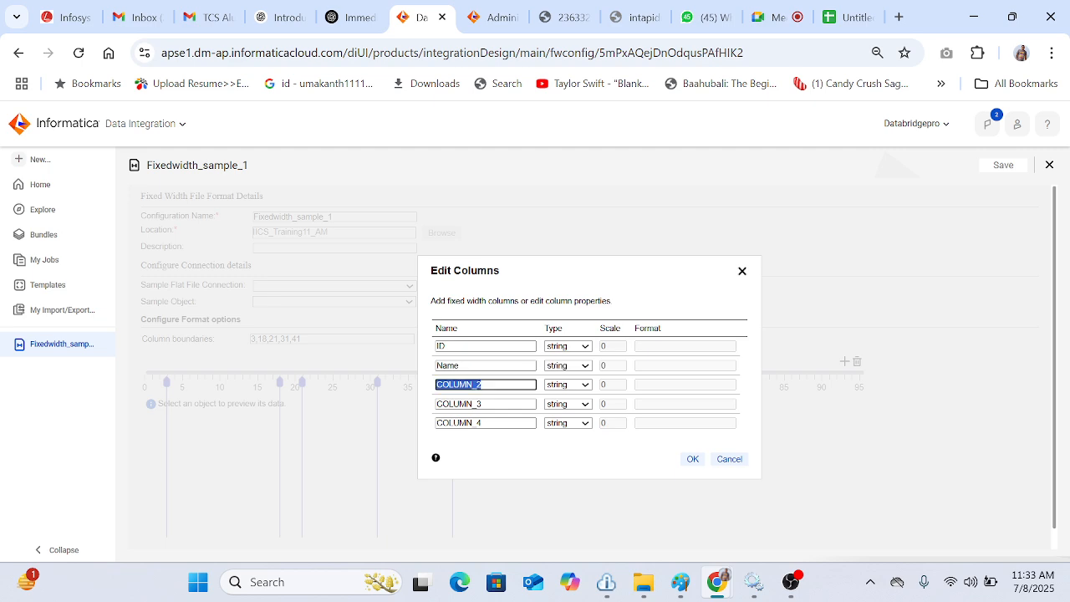
pyautogui.write('Age')
pyautogui.doubleClick(512, 403)
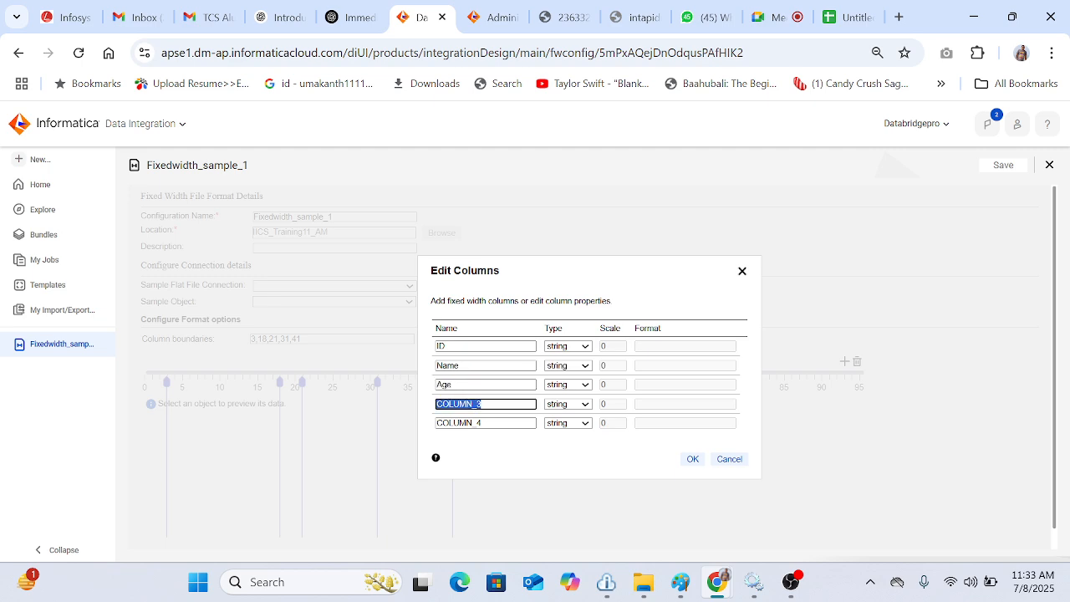
pyautogui.write('Location')
pyautogui.doubleClick(512, 423)
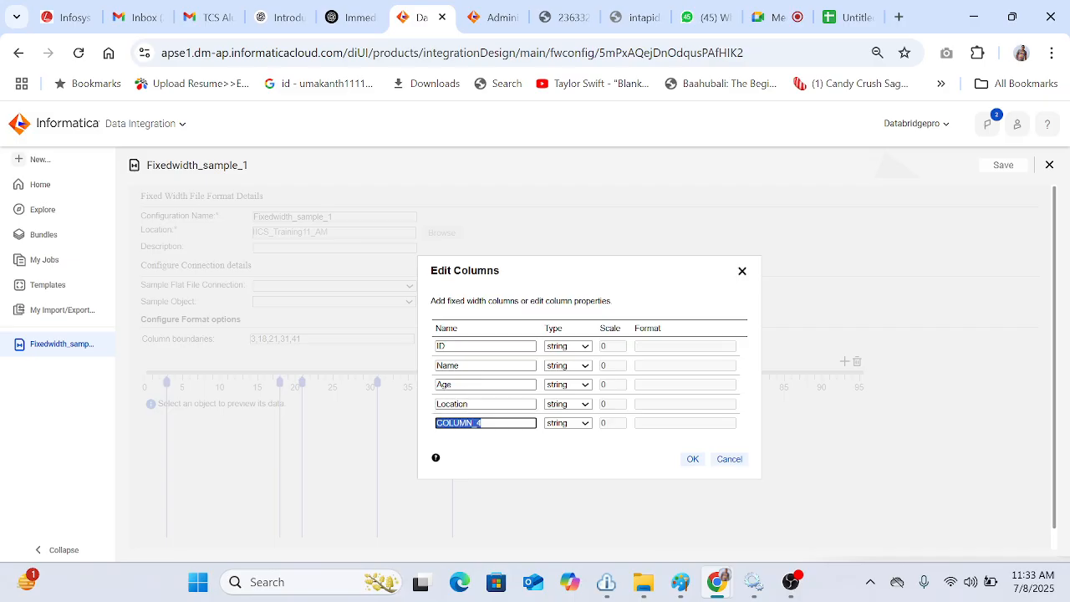
pyautogui.write('Phone')
pyautogui.click(693, 459)
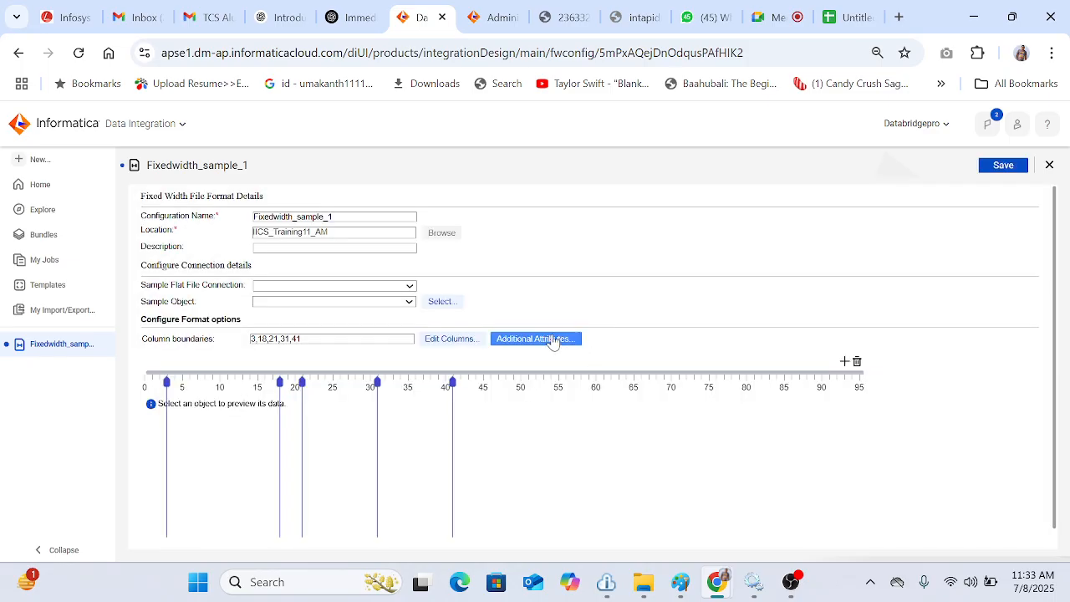
# Step: Set the number of rows to skip to 1 in the additional attributes, then save the fixed-width format
pyautogui.click(560, 340)
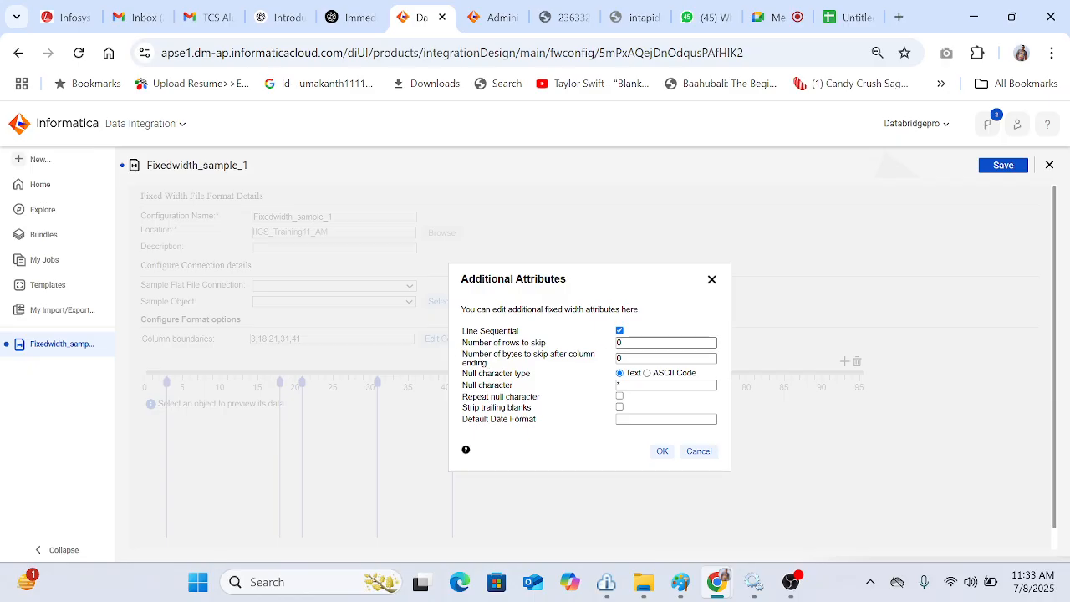
pyautogui.doubleClick(634, 342)
pyautogui.press('BackSpace')
pyautogui.write('1')
pyautogui.click(662, 452)
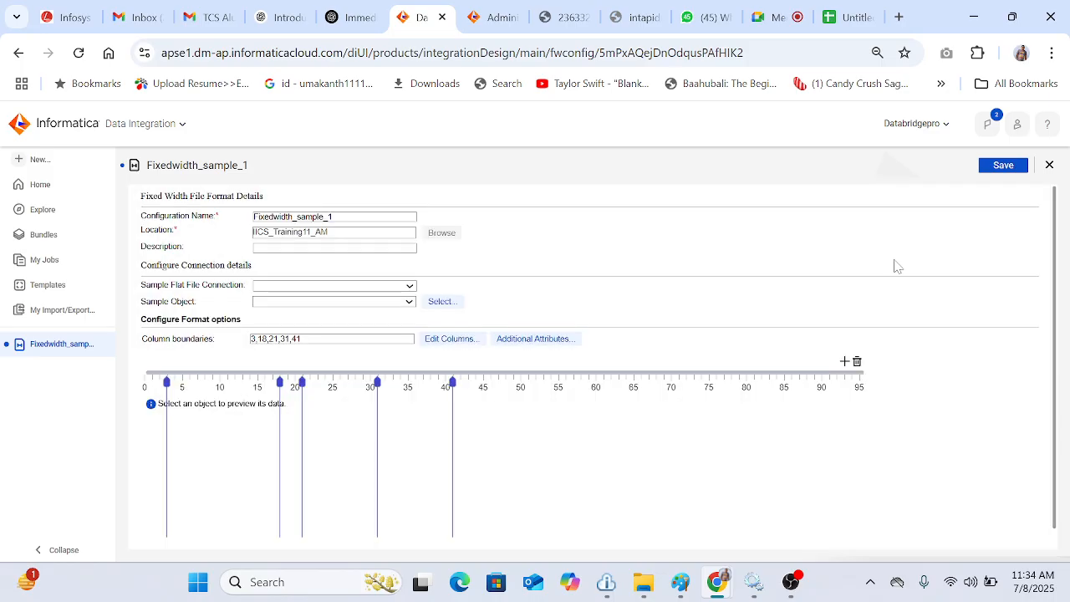
pyautogui.click(1004, 166)
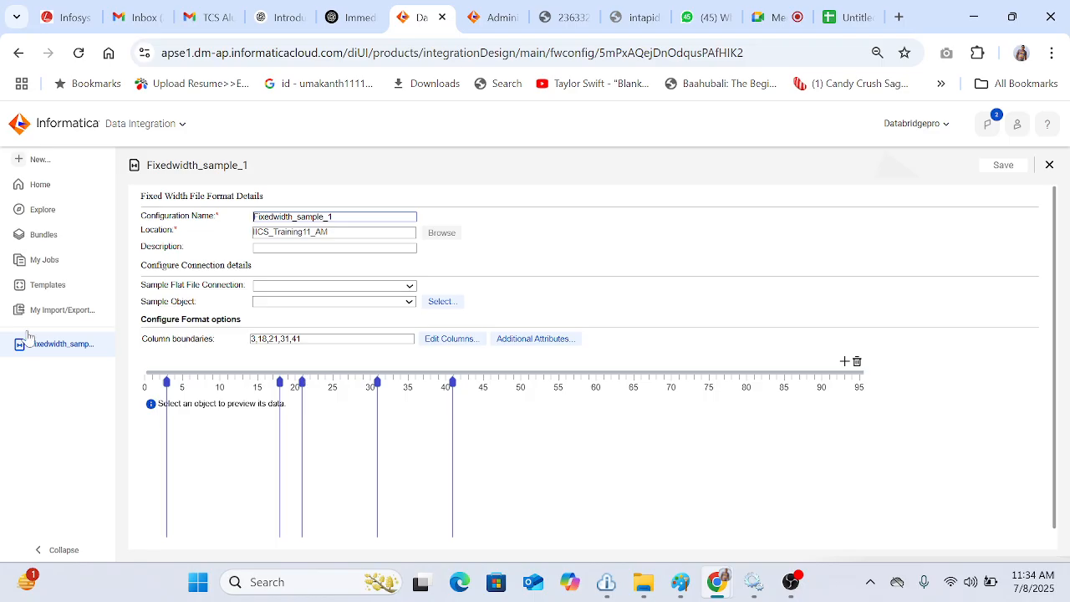
# Step: Create a new mapping and name it m_Sample_fixed_test_sample_tgt
pyautogui.click(66, 167)
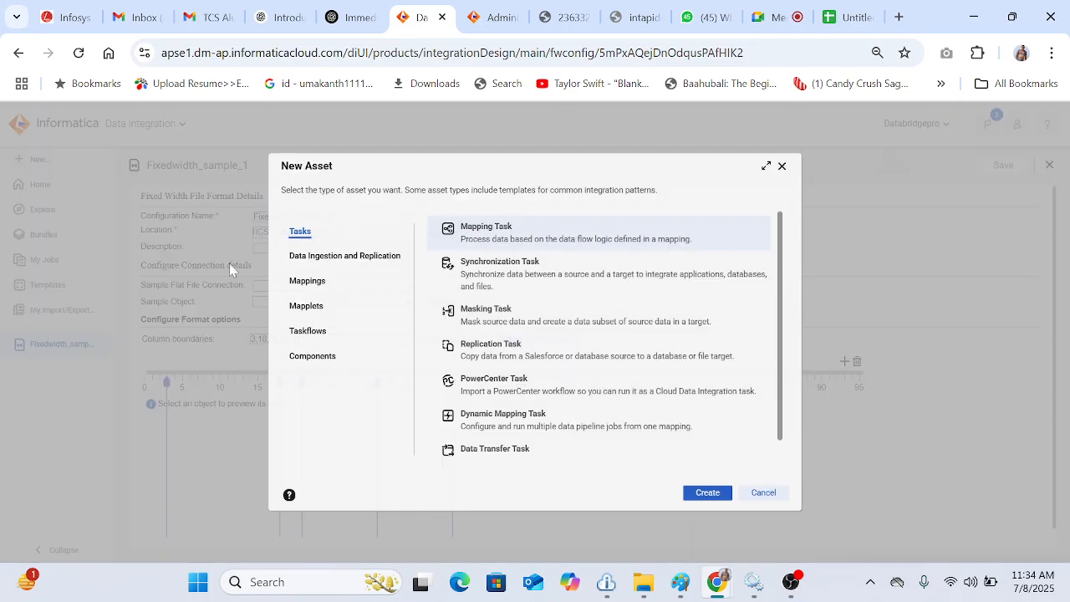
pyautogui.click(342, 281)
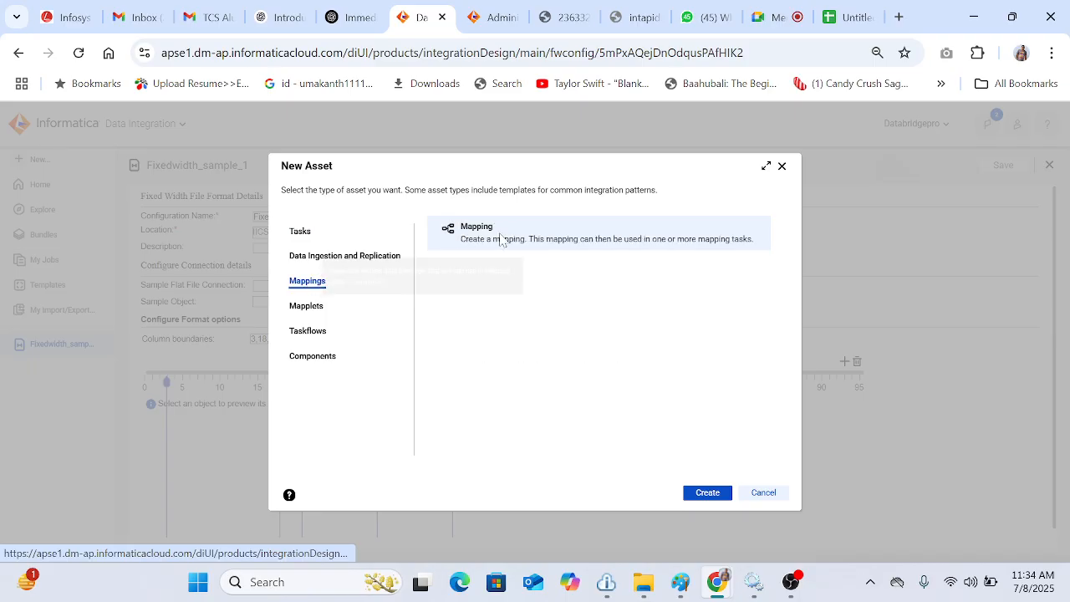
pyautogui.click(704, 495)
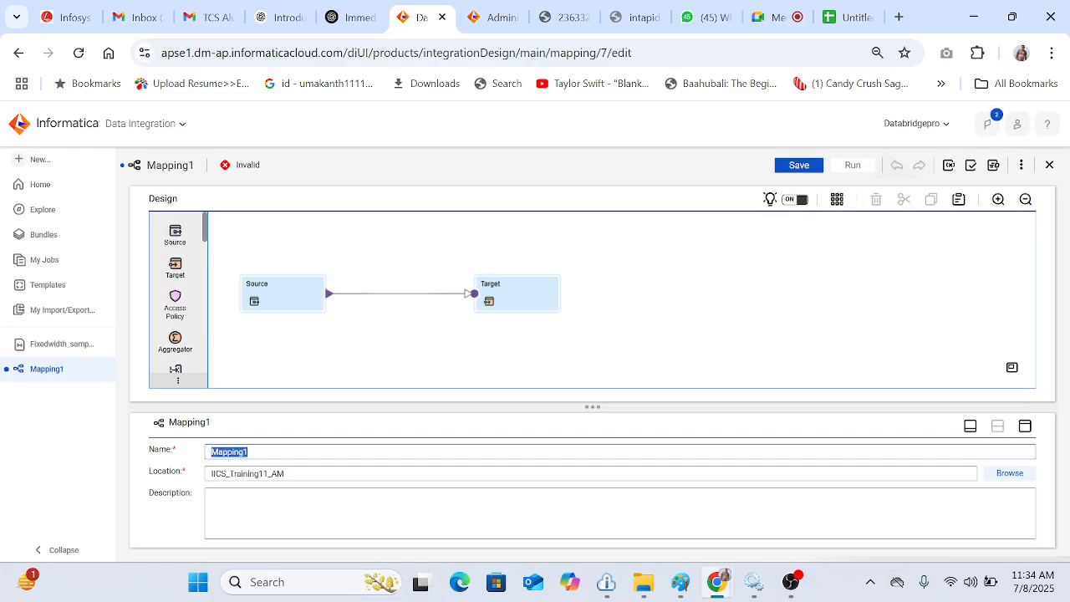
pyautogui.write('m_')
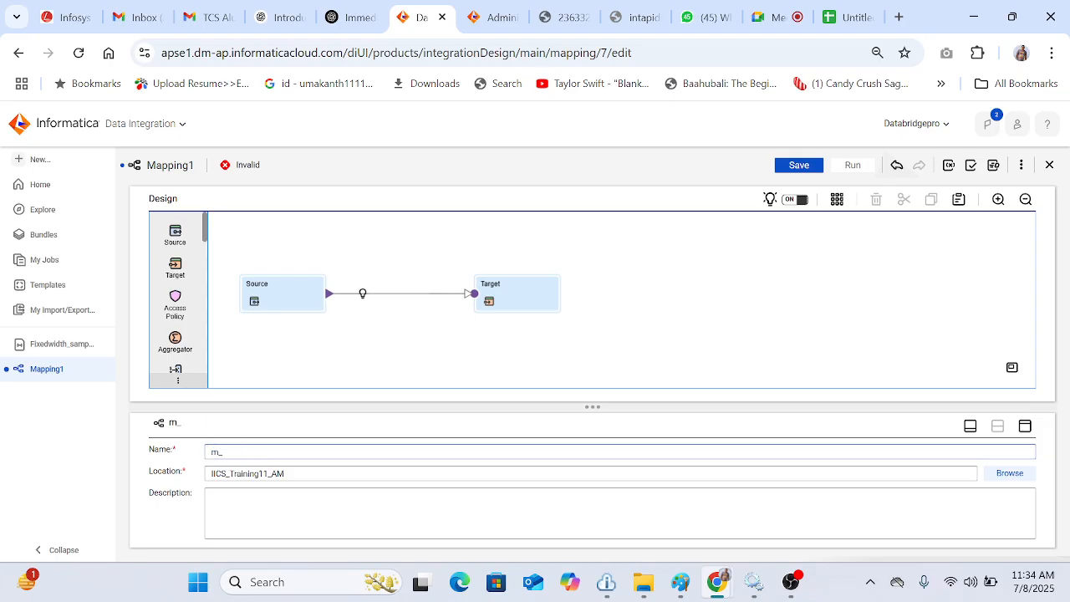
pyautogui.write('Sample_fixed_test')
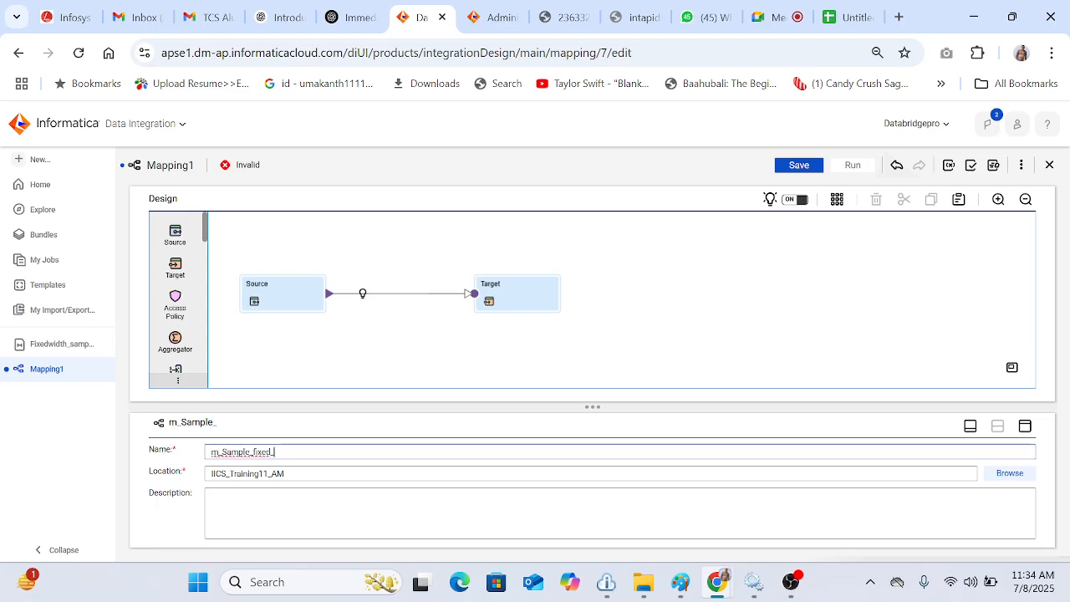
pyautogui.write('_sample_')
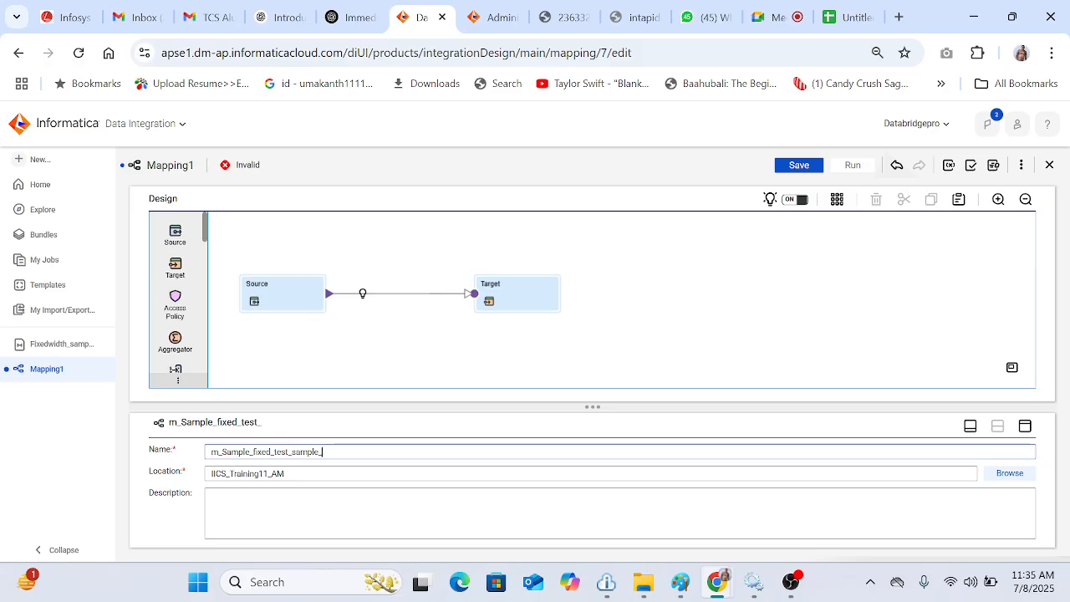
pyautogui.write('tgt')
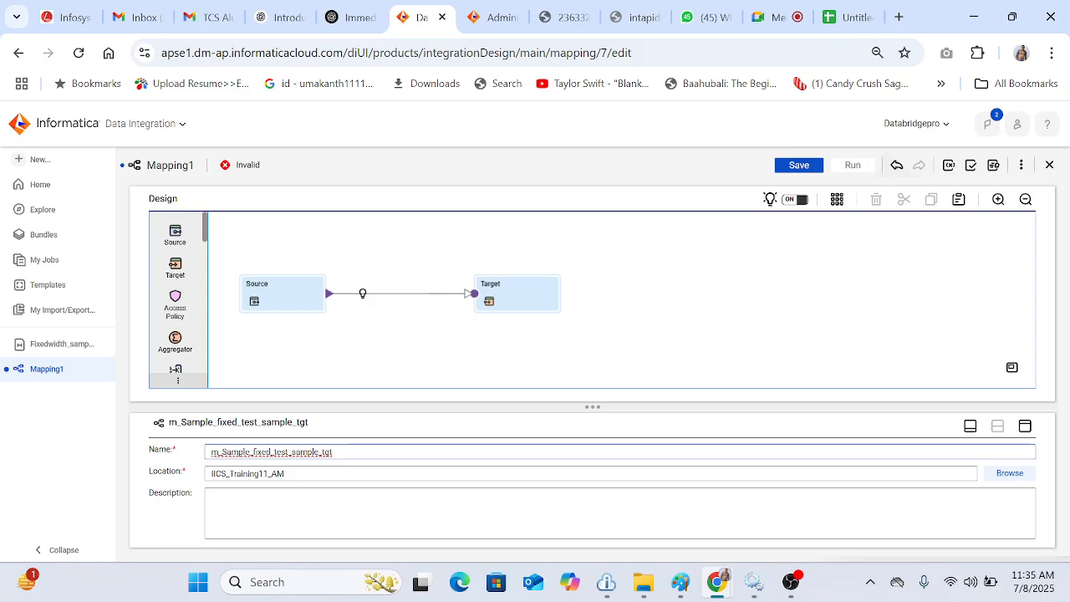
# Step: Rename the mapping's Source transformation to src_sample_fixed_file_test
pyautogui.click(356, 349)
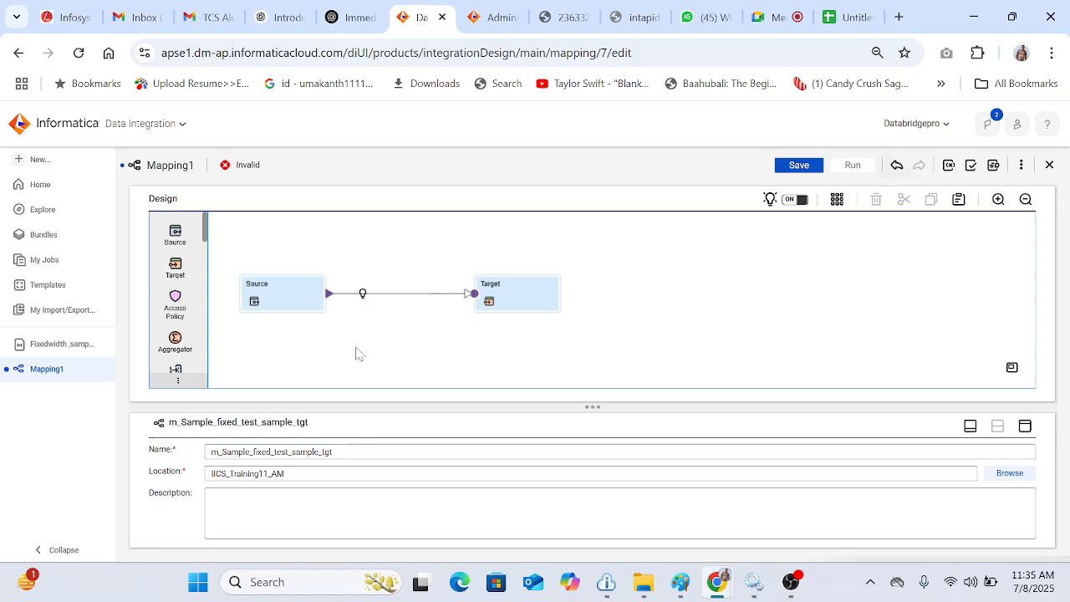
pyautogui.click(282, 312)
pyautogui.doubleClick(297, 457)
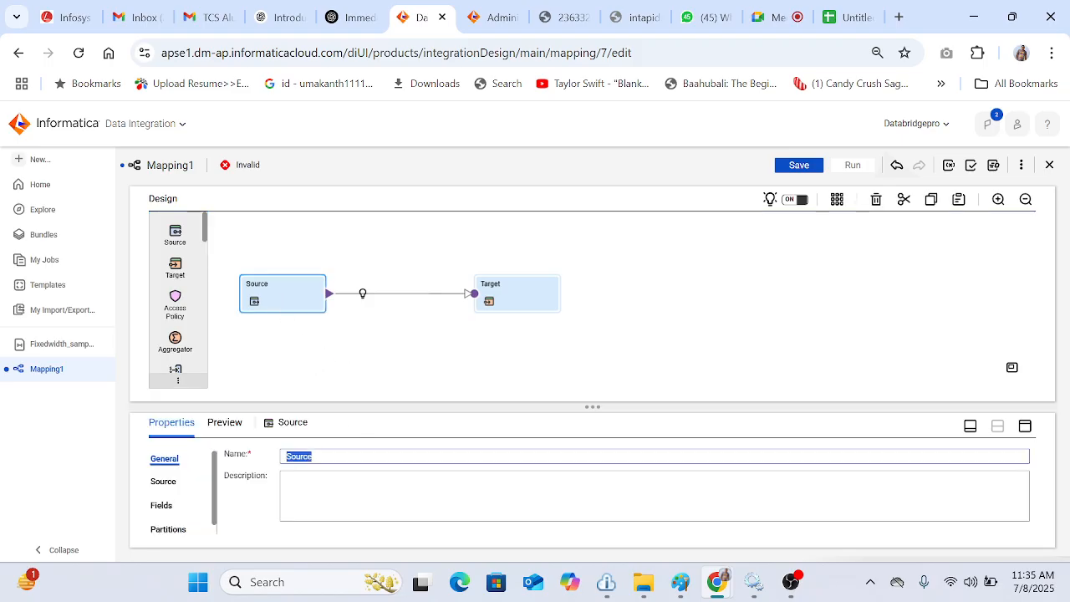
pyautogui.write('src_s')
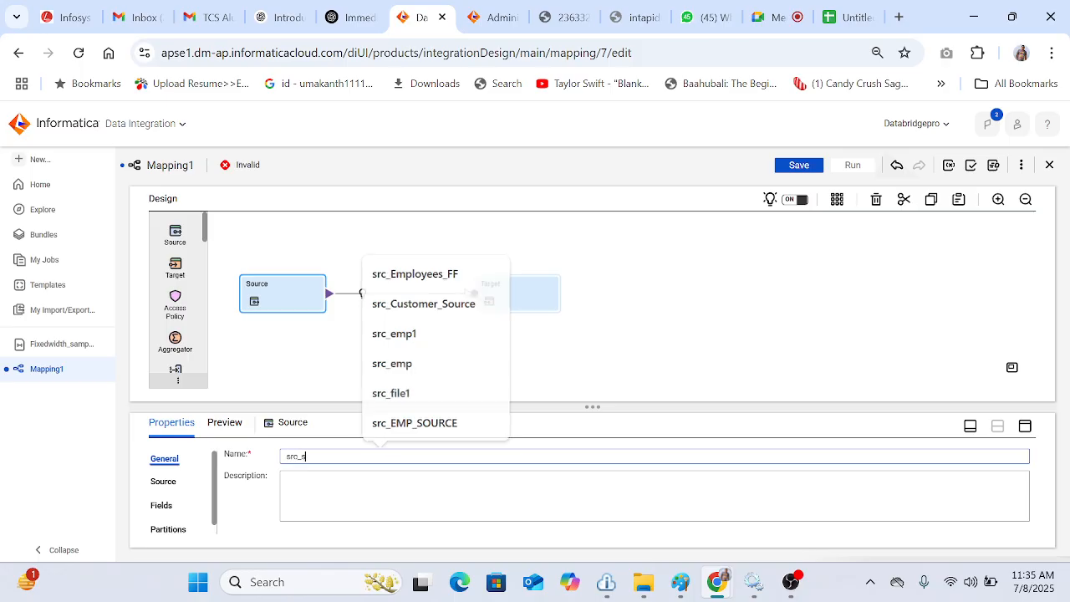
pyautogui.write('ample_fixed')
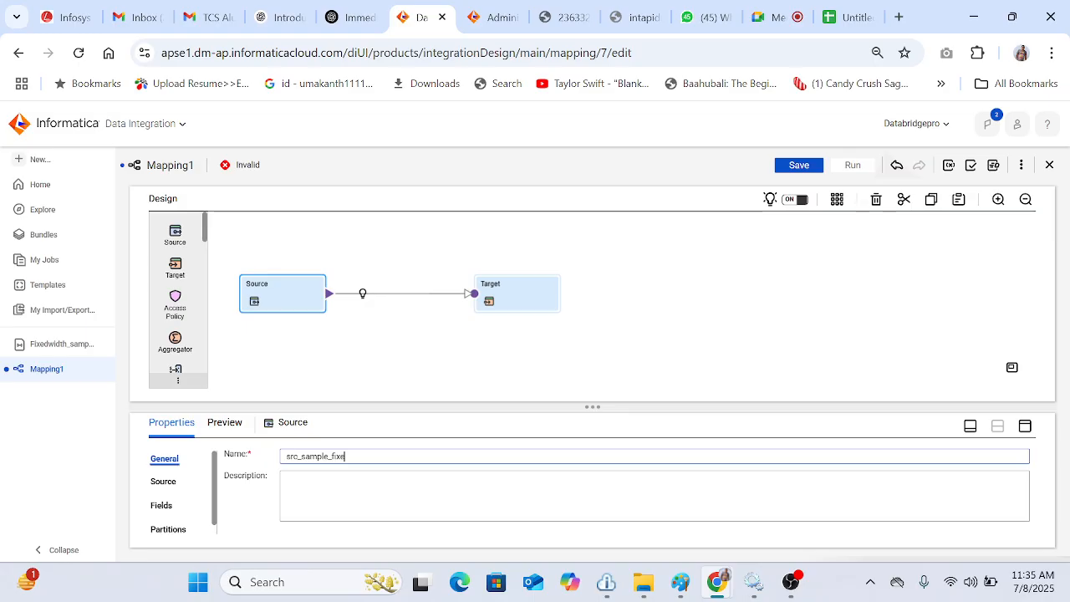
pyautogui.write('_file')
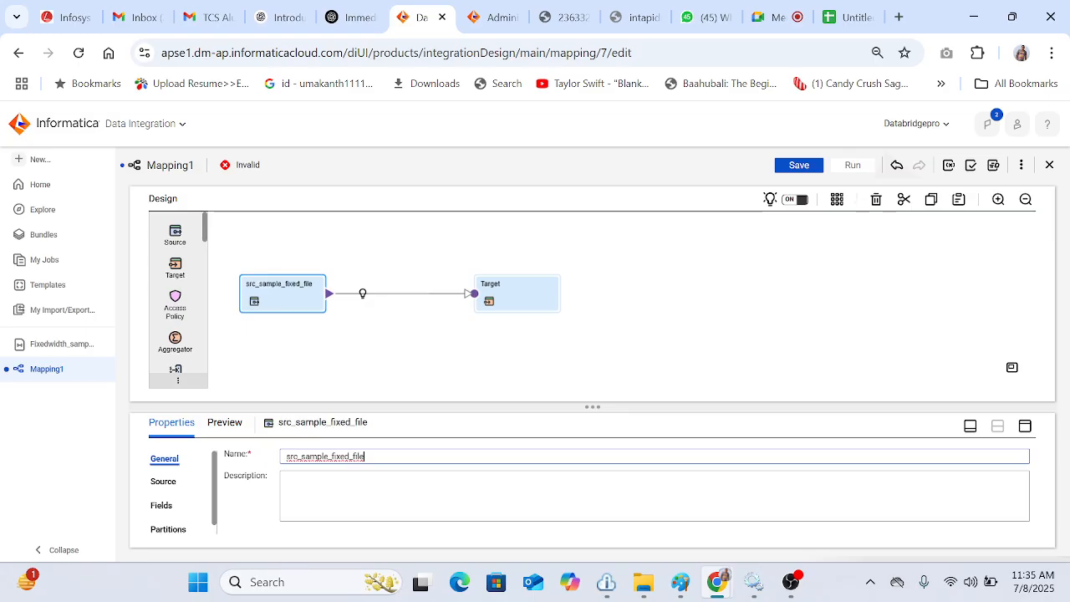
pyautogui.write('_test')
pyautogui.click(623, 357)
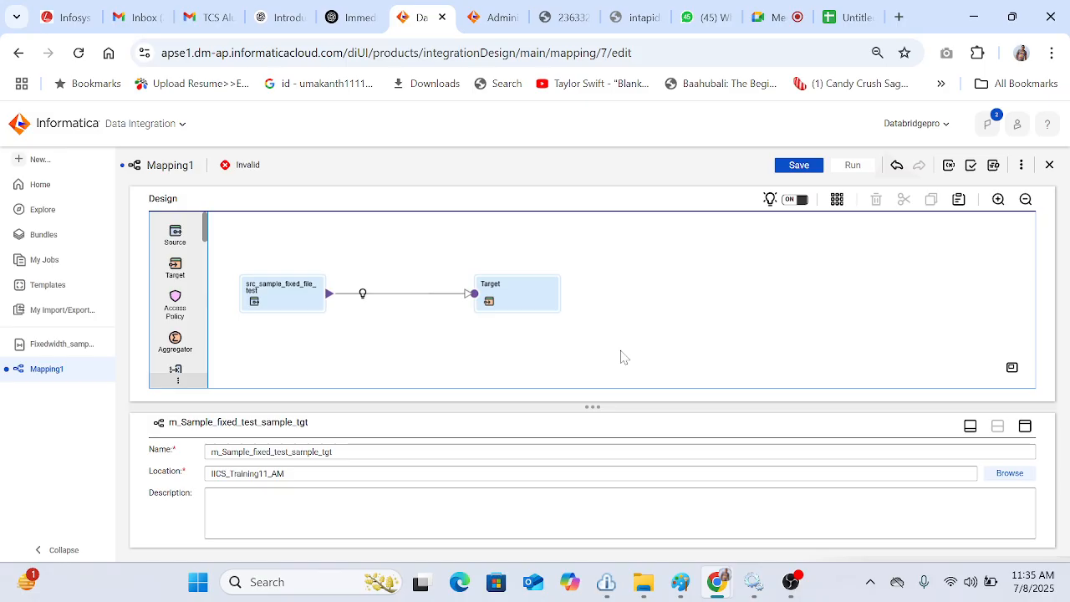
# Step: Set the source connection to conn_FF_IICS_11AM and select Sample_Fixed_width.txt from the Source folder as the object
pyautogui.click(298, 291)
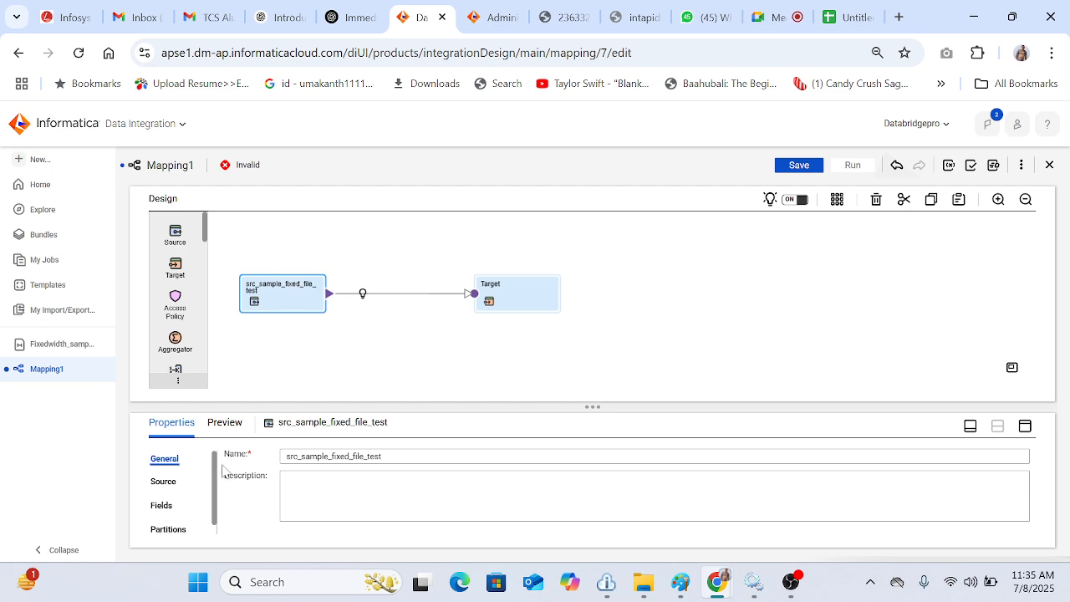
pyautogui.click(164, 482)
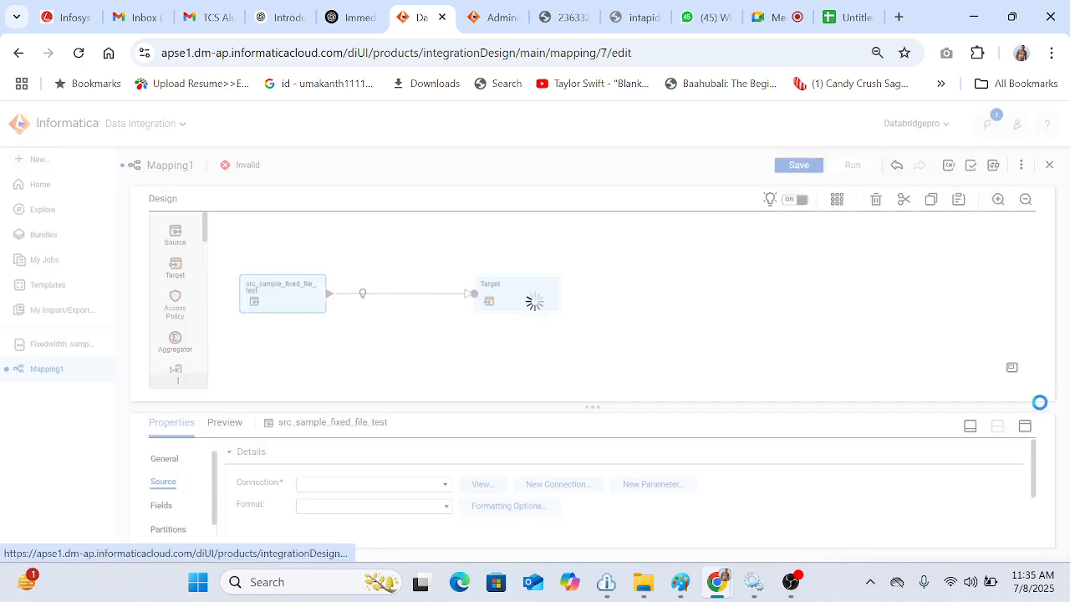
pyautogui.click(1024, 427)
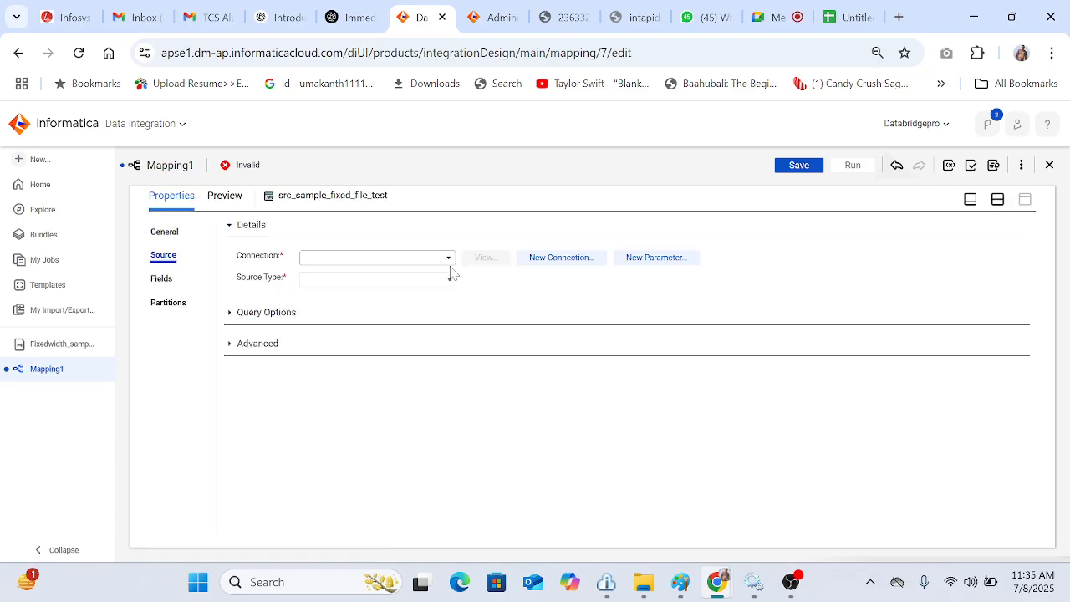
pyautogui.click(446, 262)
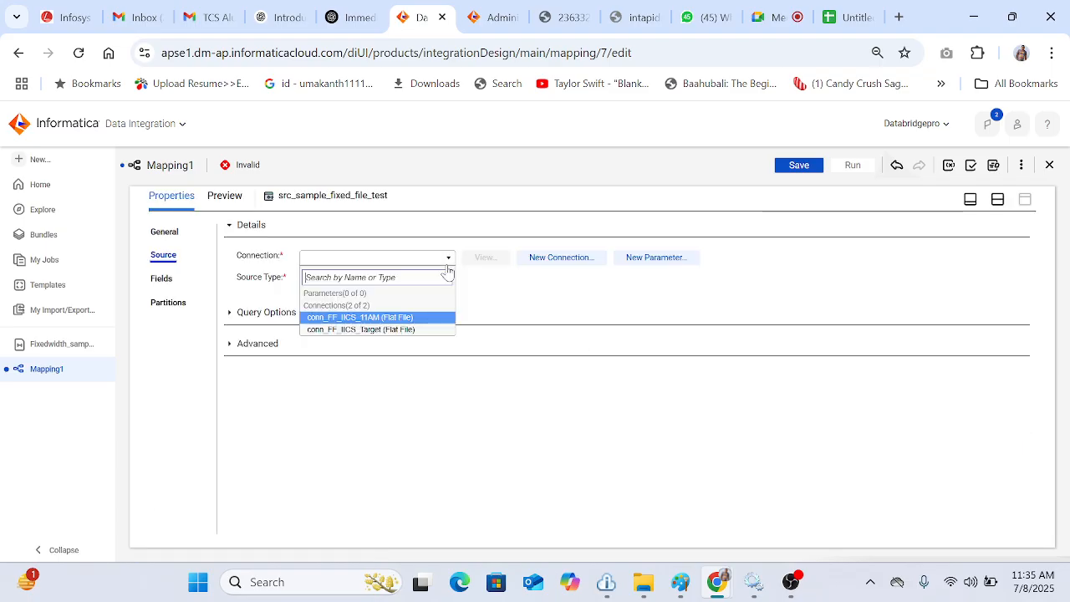
pyautogui.click(361, 318)
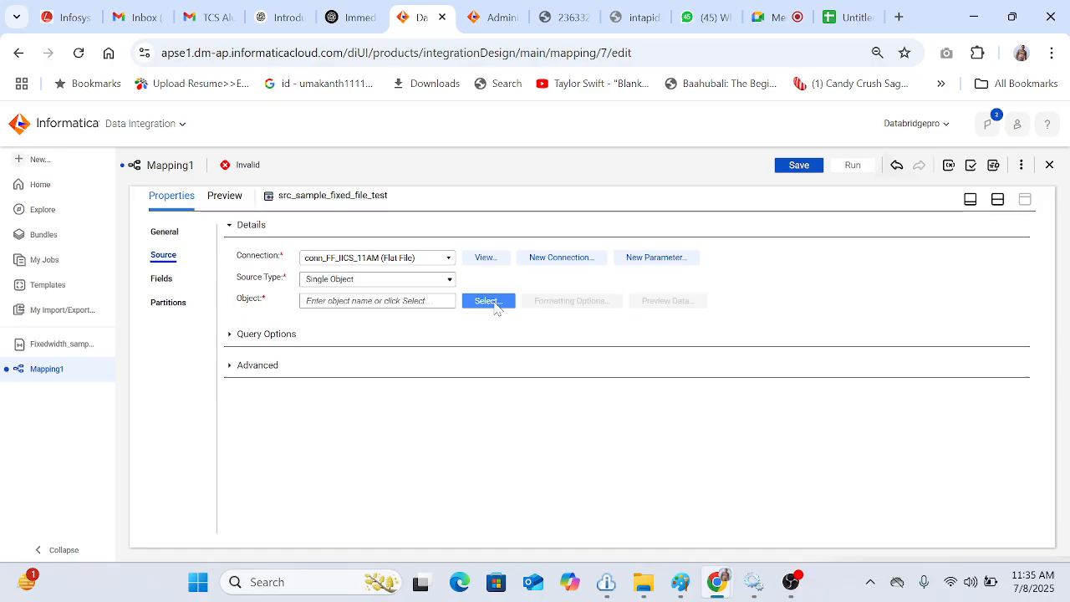
pyautogui.click(493, 300)
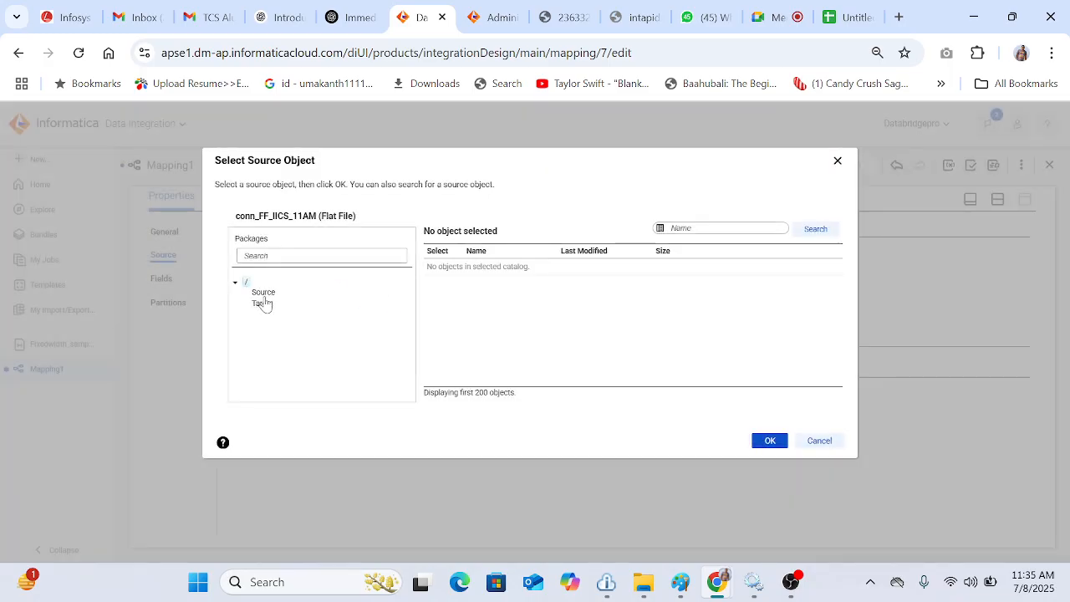
pyautogui.click(263, 294)
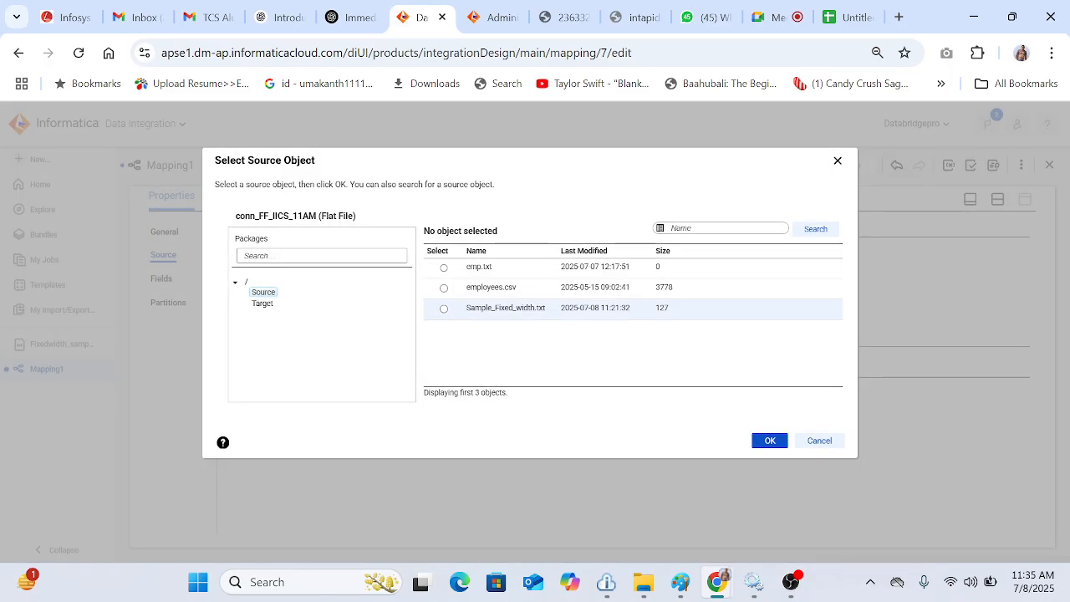
pyautogui.click(504, 317)
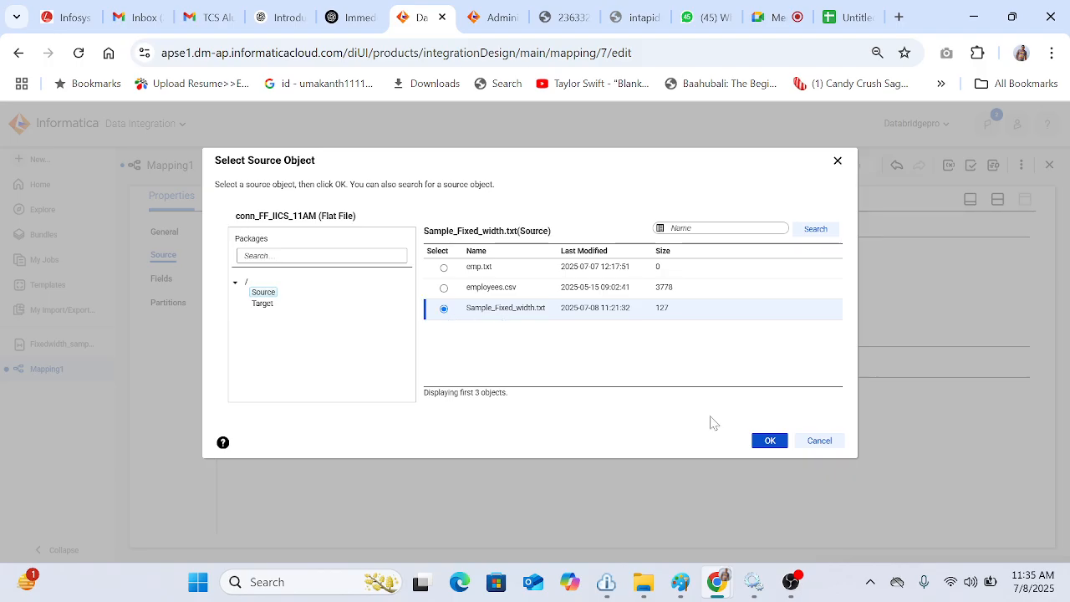
pyautogui.click(767, 441)
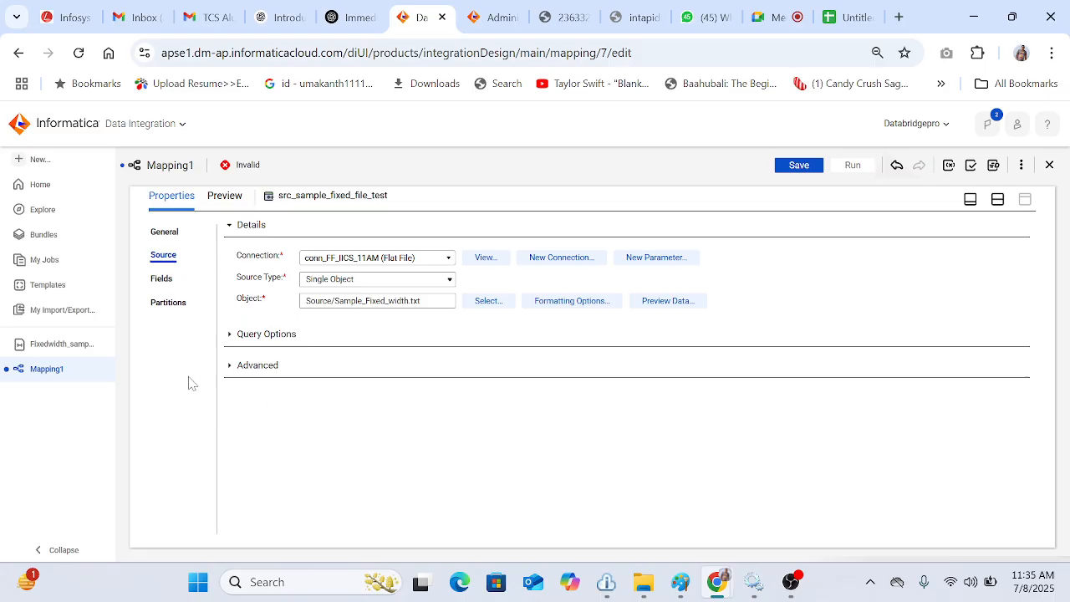
# Step: Set the source's formatting options to Fixed Width with the Fixedwidth_sample_1 format and accept the metadata refresh
pyautogui.click(155, 281)
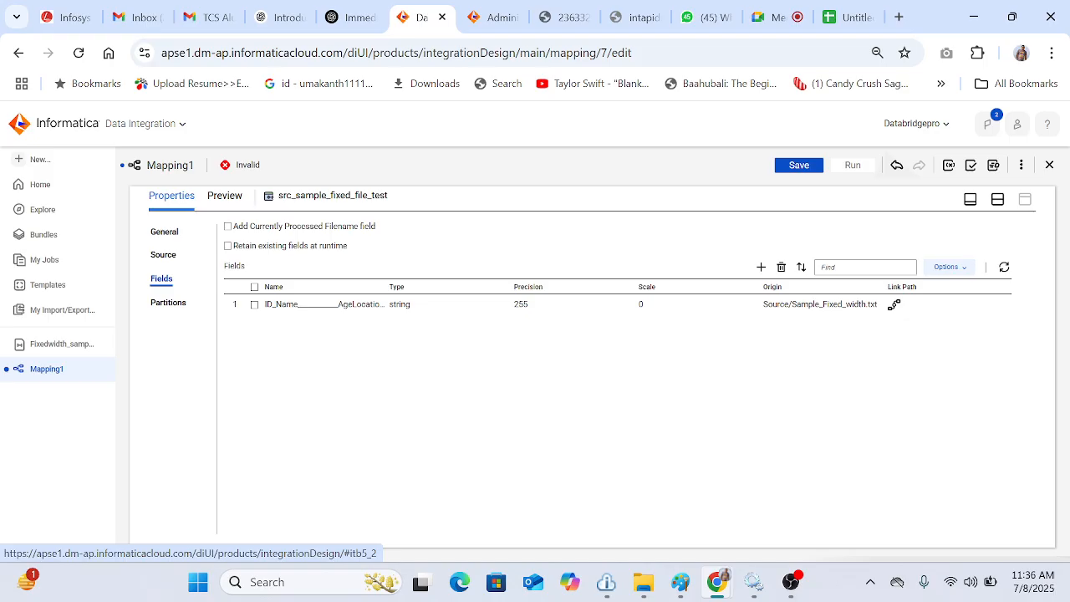
pyautogui.click(165, 254)
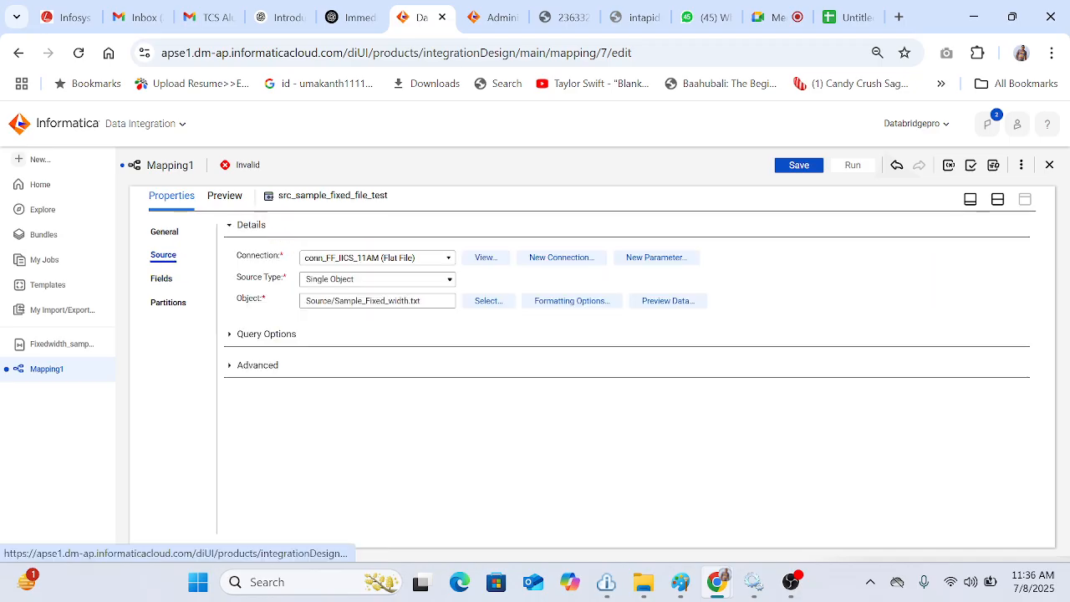
pyautogui.click(592, 301)
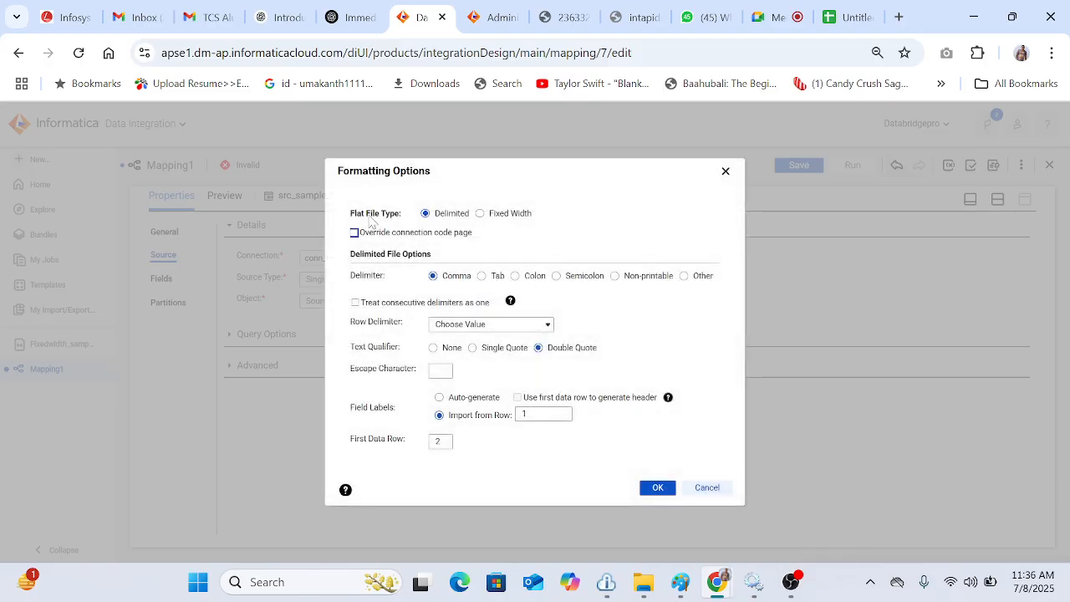
pyautogui.click(480, 214)
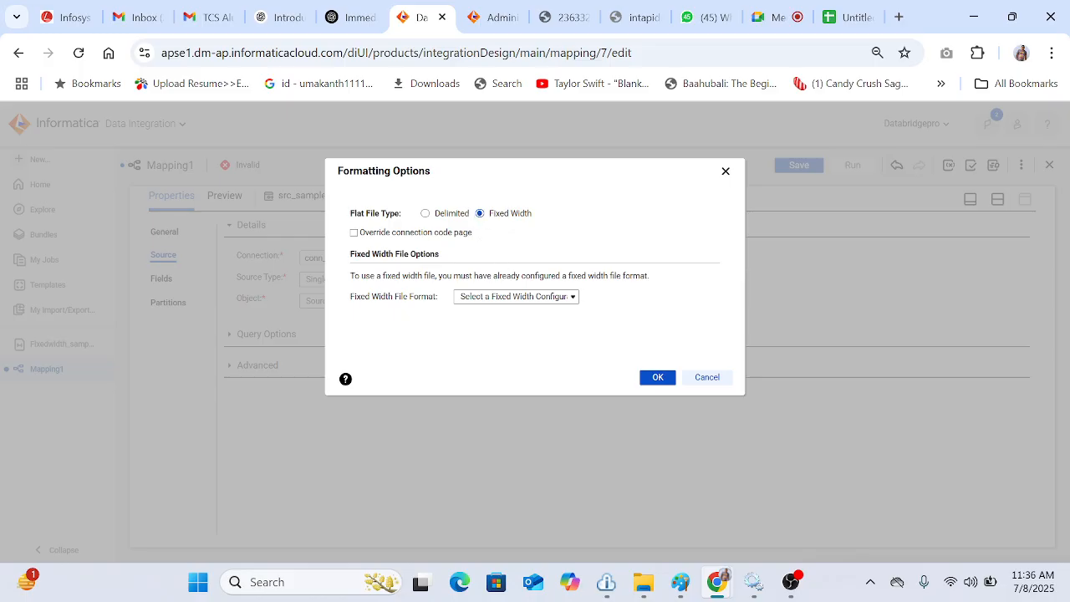
pyautogui.click(557, 299)
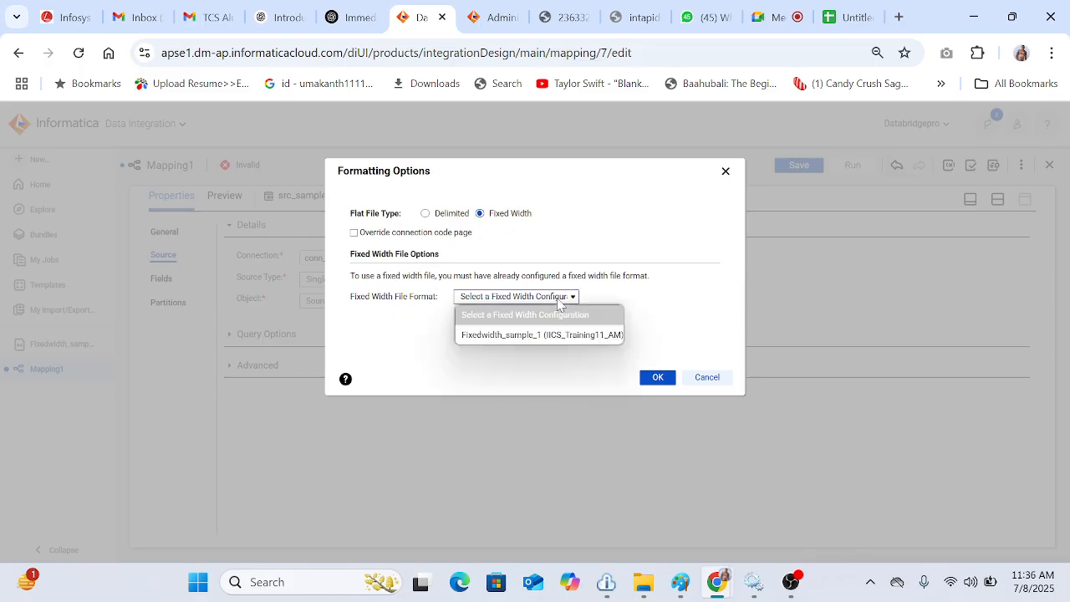
pyautogui.click(519, 335)
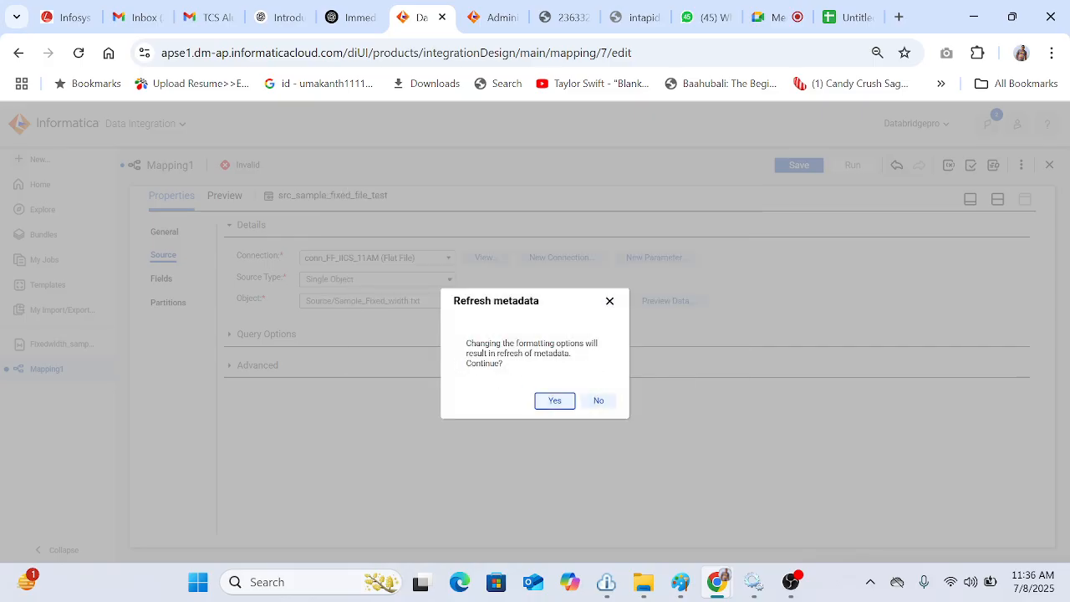
pyautogui.click(556, 400)
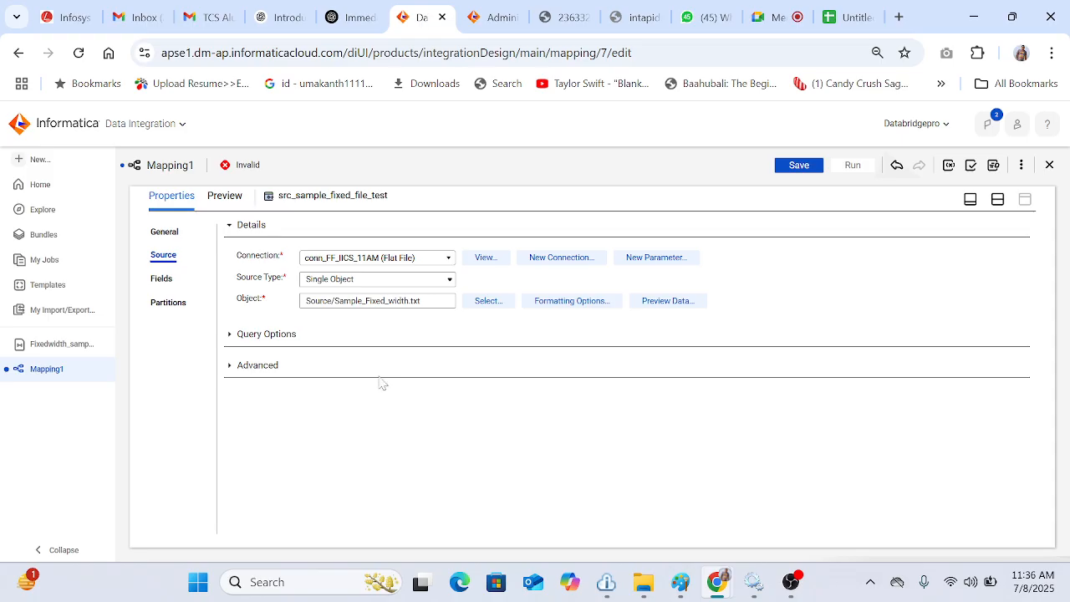
# Step: Set the Target transformation's connection to conn_FF_IICS_11AM and select Sample_Fixed_TGT.txt from the Target folder as its object
pyautogui.click(163, 279)
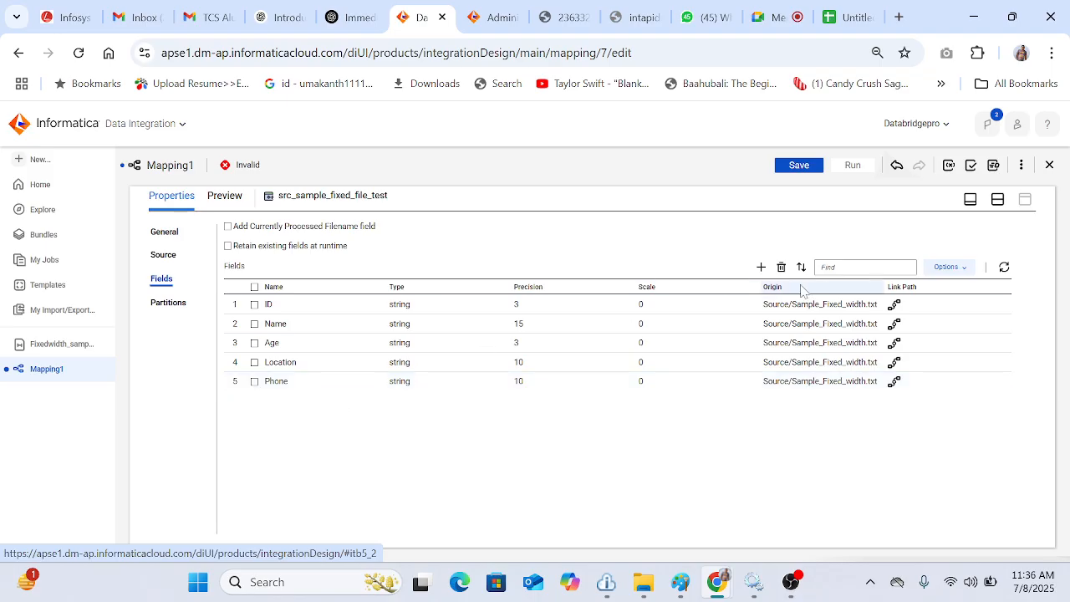
pyautogui.click(998, 201)
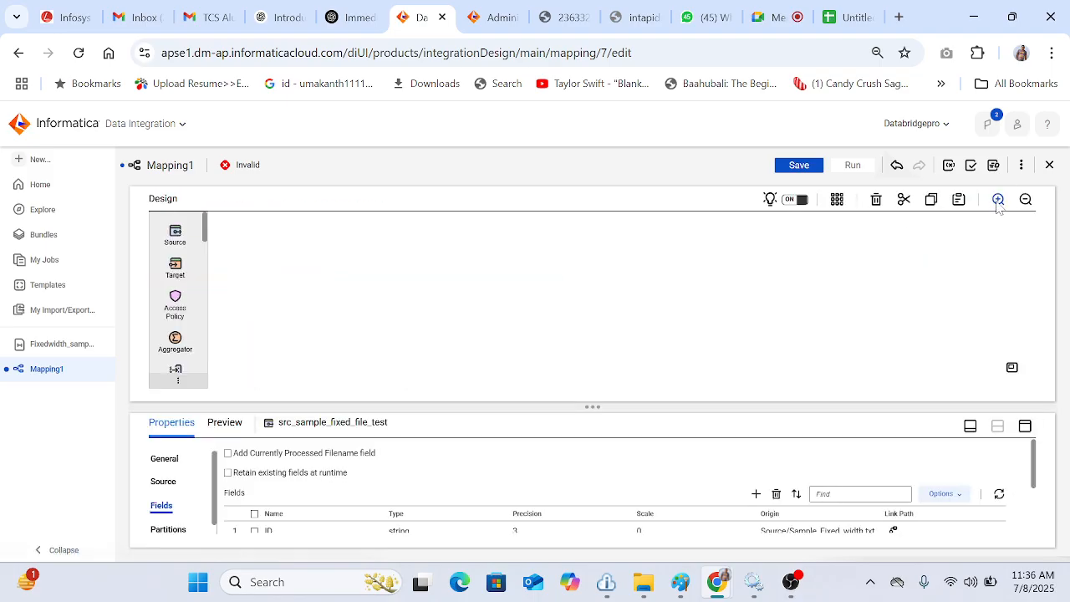
pyautogui.click(538, 301)
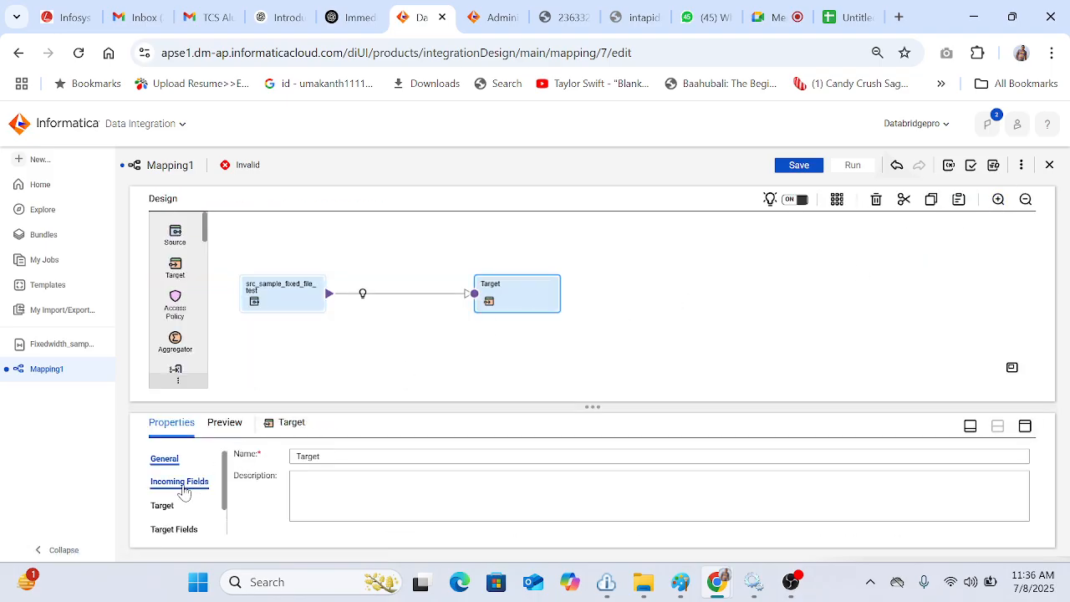
pyautogui.click(162, 505)
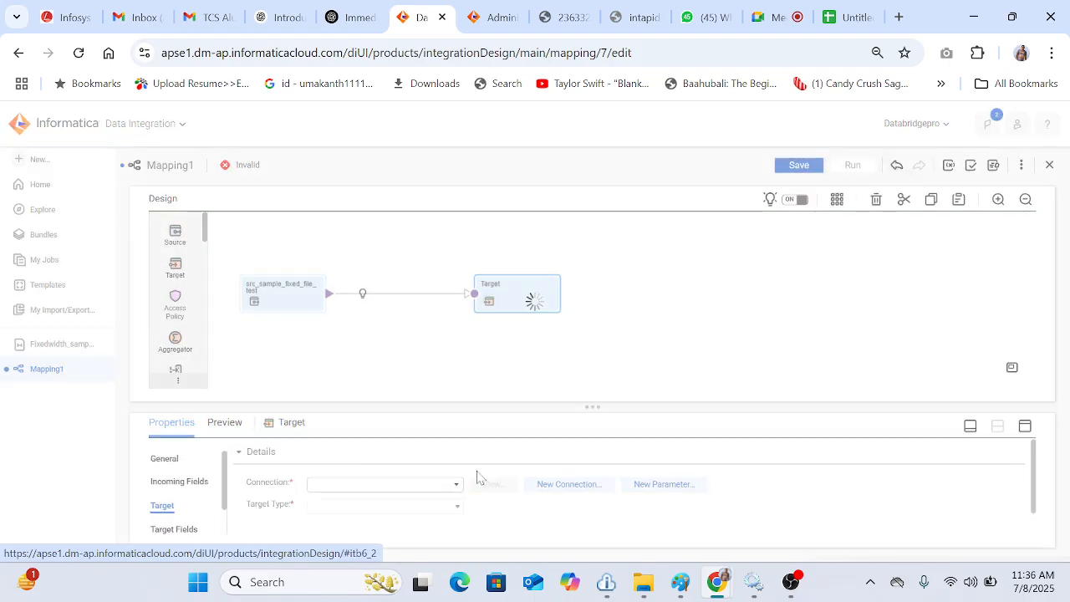
pyautogui.click(1032, 433)
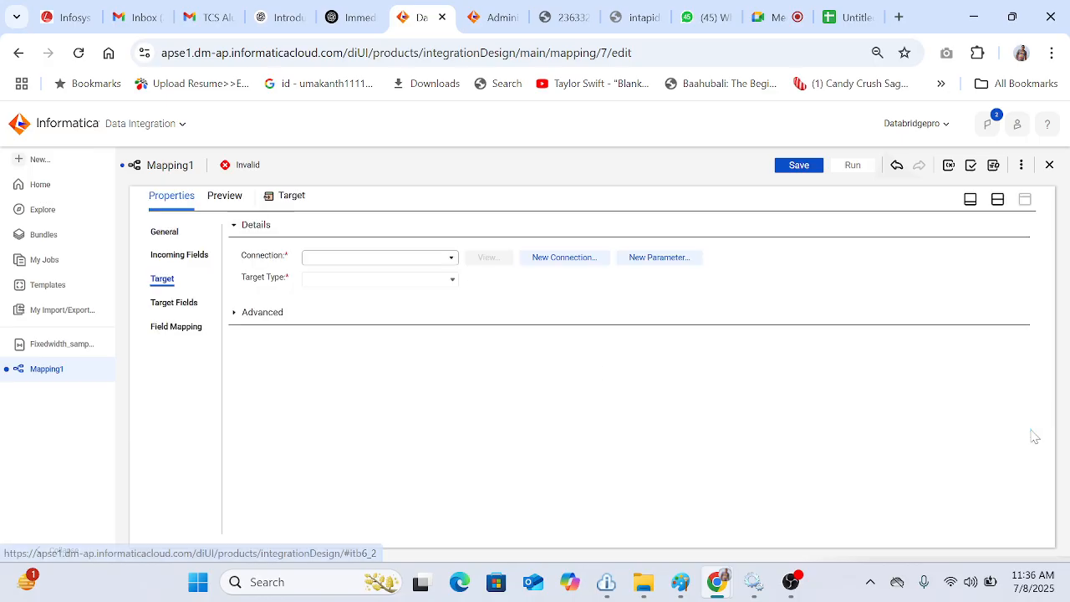
pyautogui.click(444, 266)
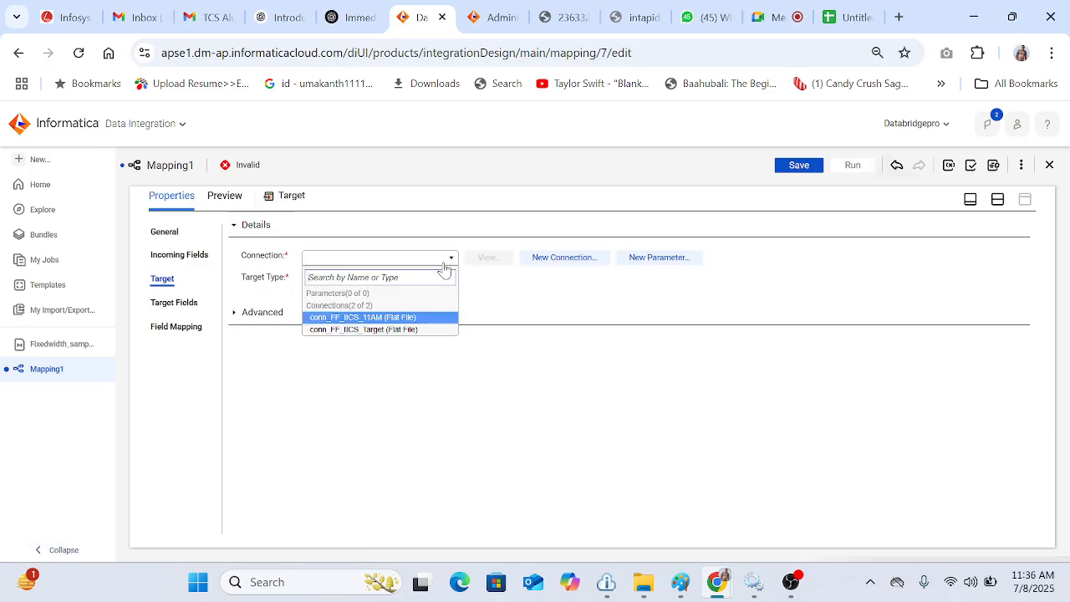
pyautogui.click(430, 317)
pyautogui.click(500, 303)
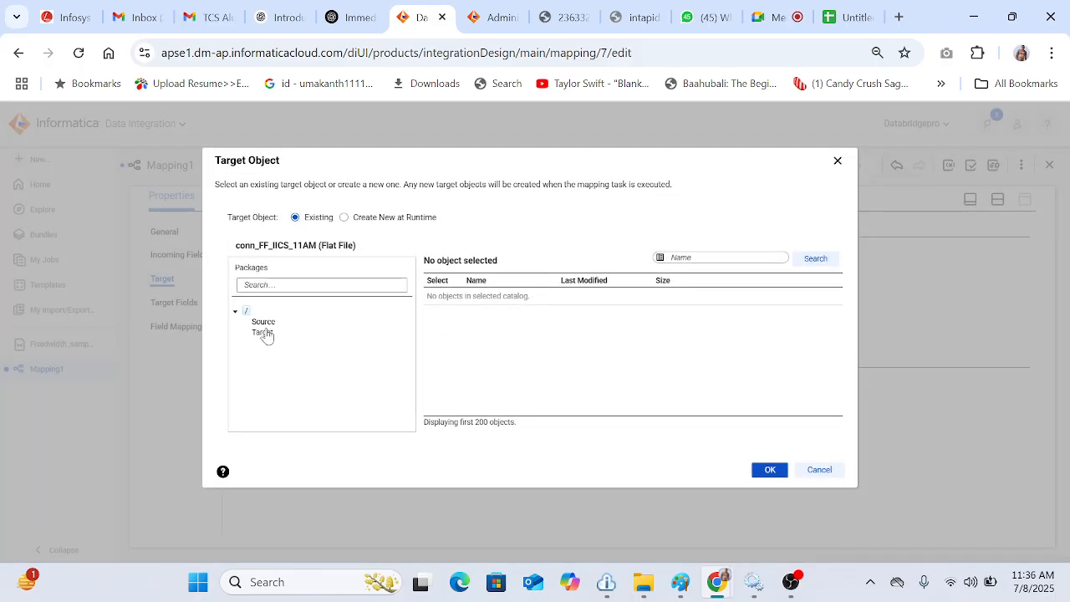
pyautogui.click(263, 331)
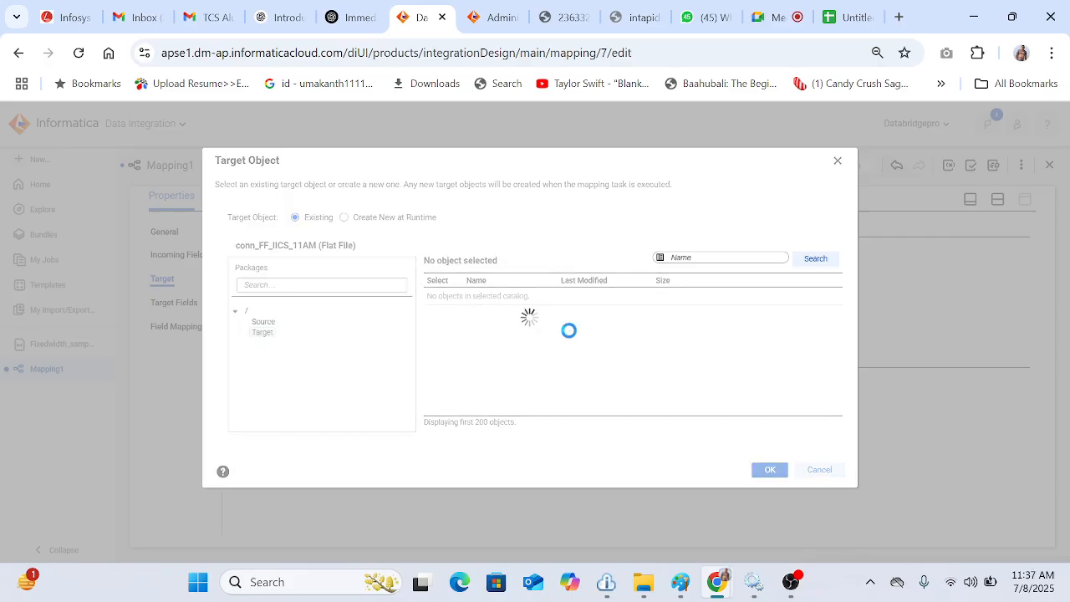
pyautogui.click(444, 318)
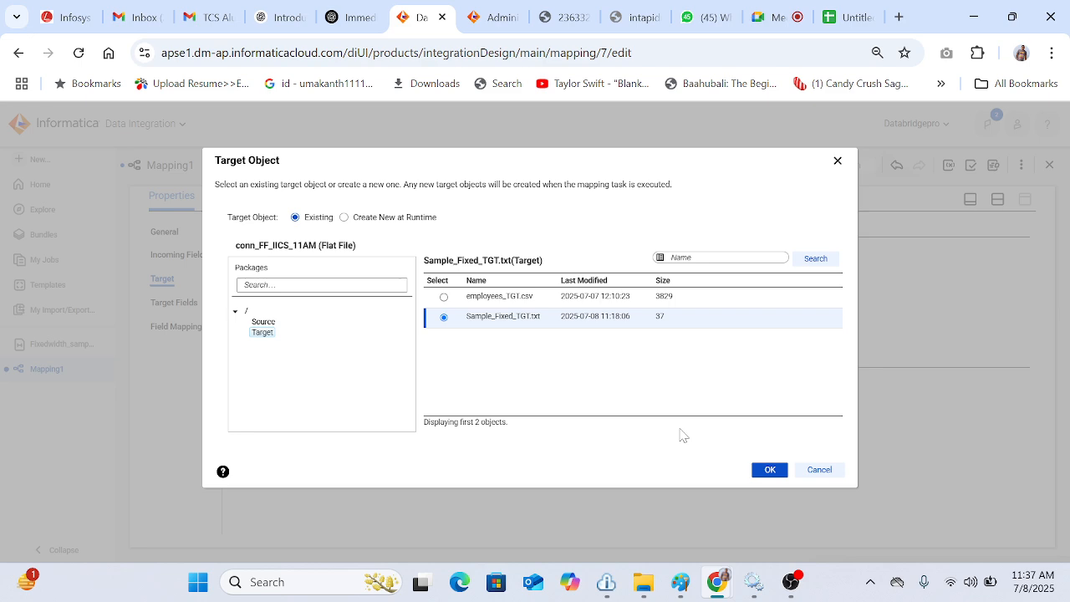
pyautogui.click(769, 470)
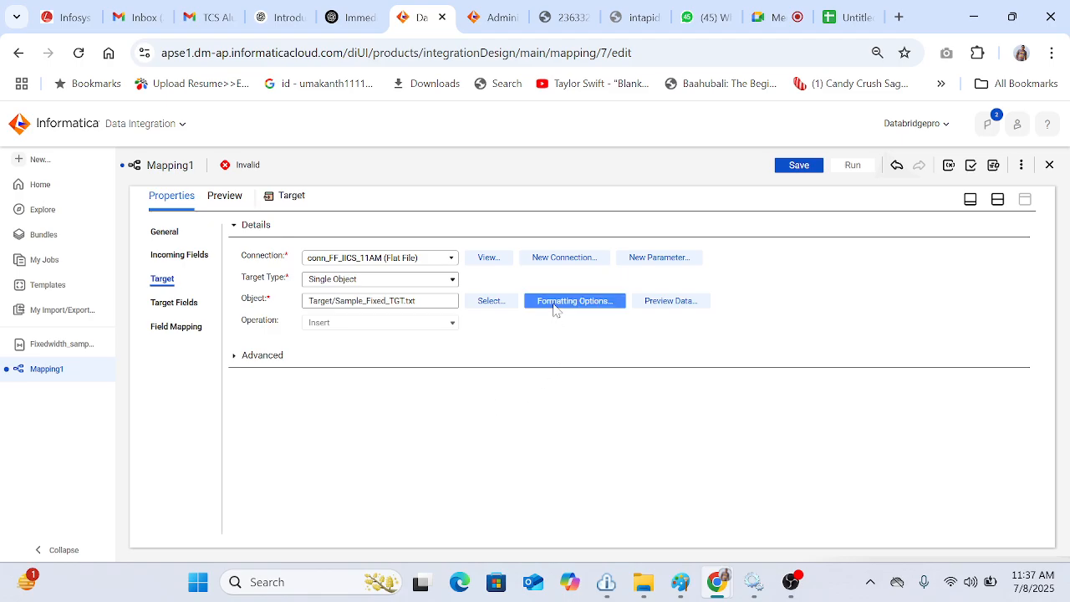
# Step: Set the target's formatting options to Fixed Width with the Fixedwidth_sample_1 format and accept the metadata refresh
pyautogui.click(554, 303)
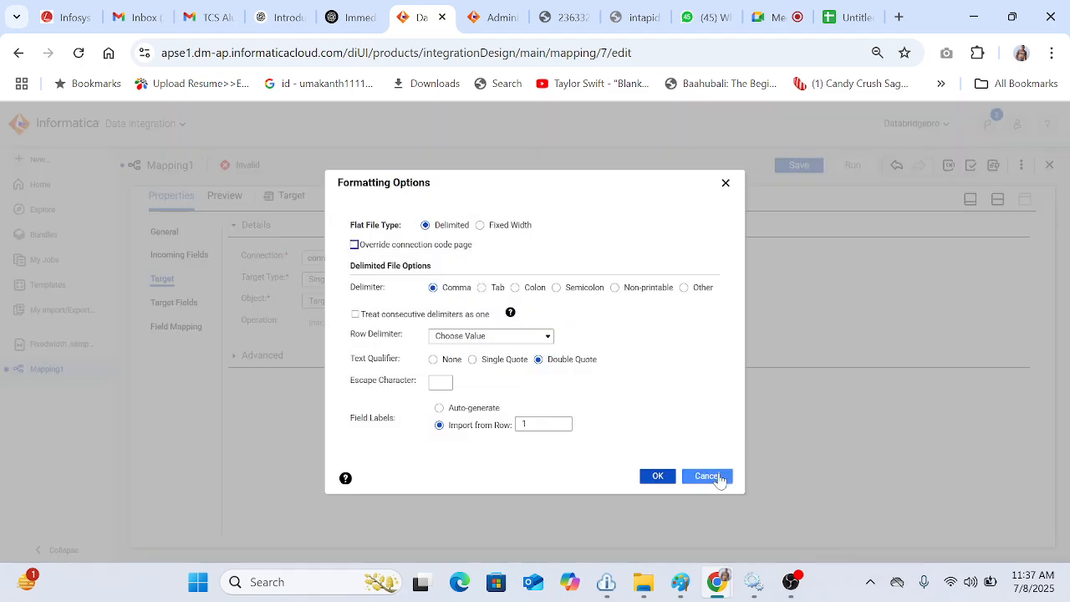
pyautogui.click(707, 476)
pyautogui.click(173, 306)
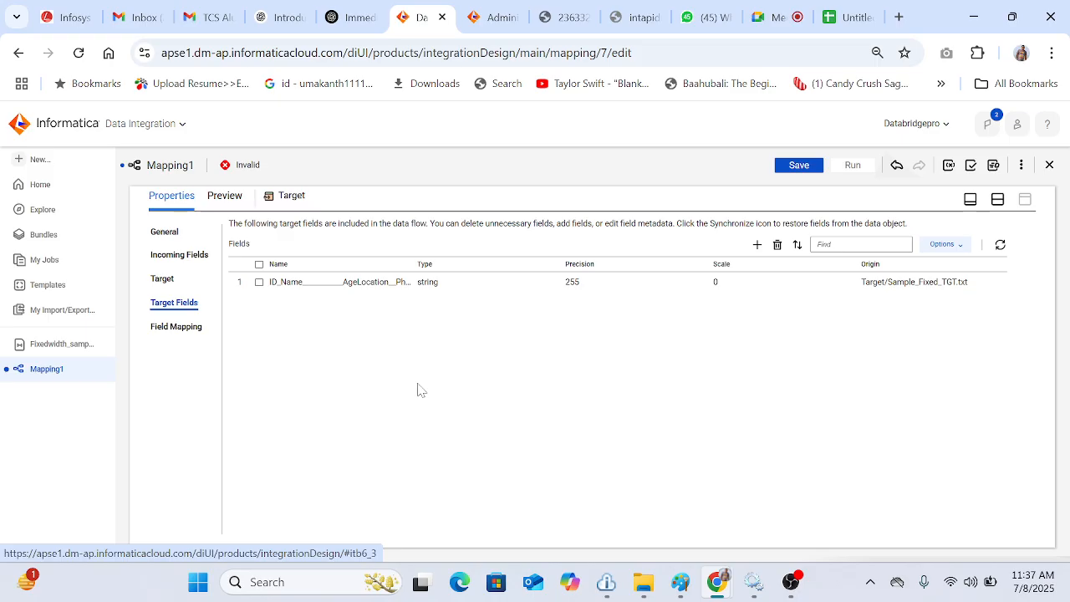
pyautogui.click(162, 279)
pyautogui.click(556, 303)
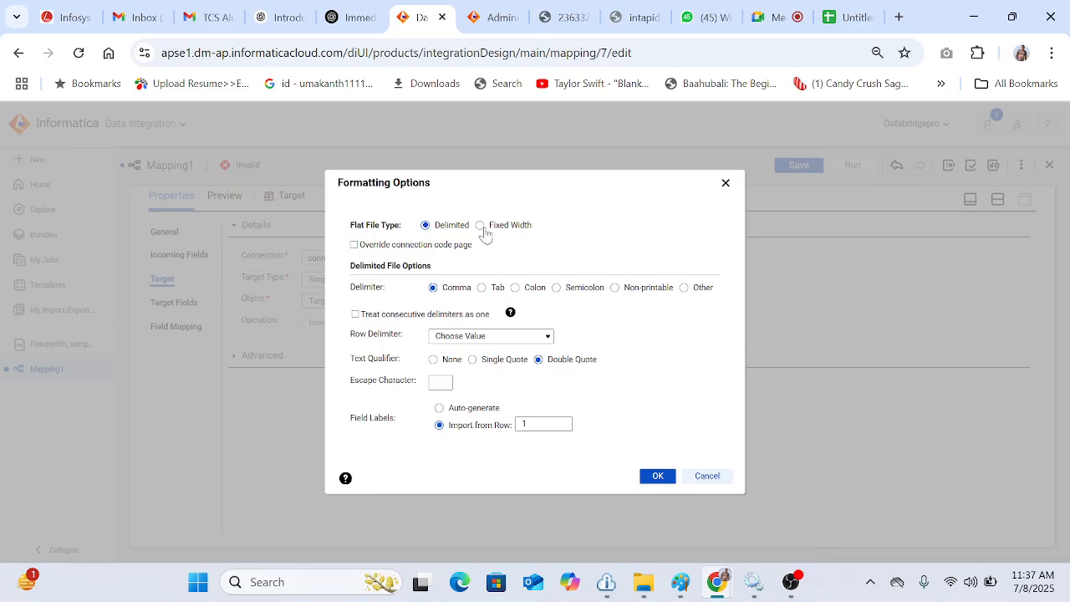
pyautogui.click(480, 225)
pyautogui.click(531, 310)
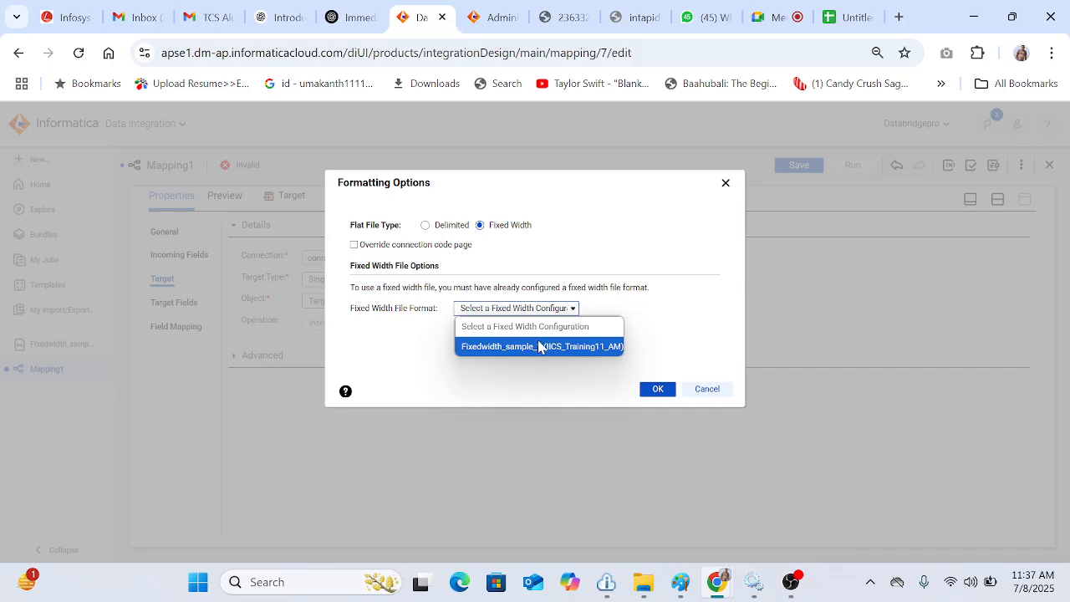
pyautogui.click(540, 346)
pyautogui.click(658, 390)
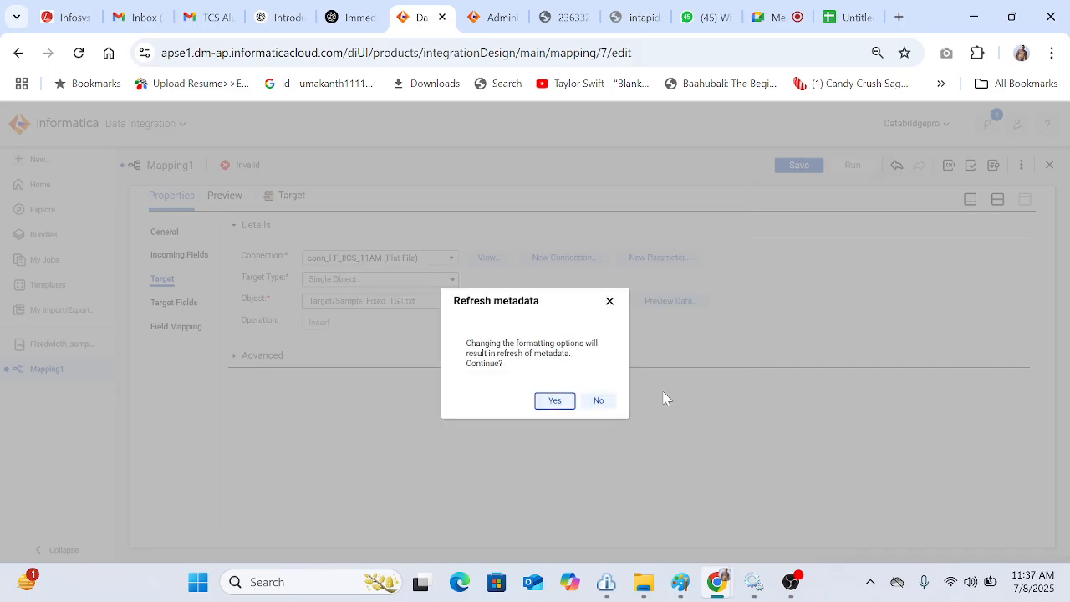
pyautogui.click(555, 402)
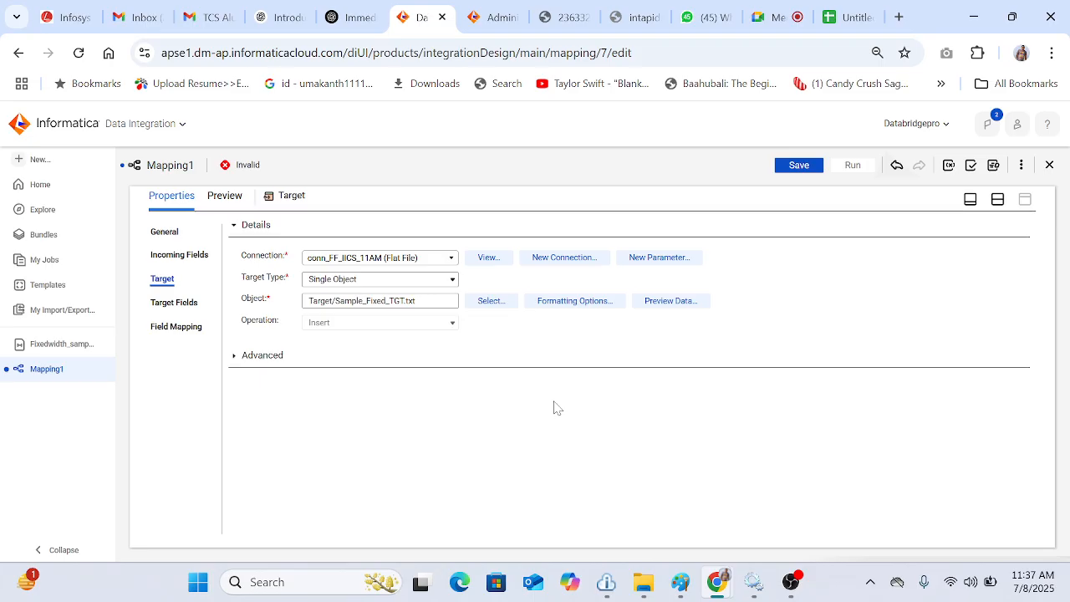
# Step: Set the target's field map option to Automatic and save the mapping
pyautogui.click(177, 326)
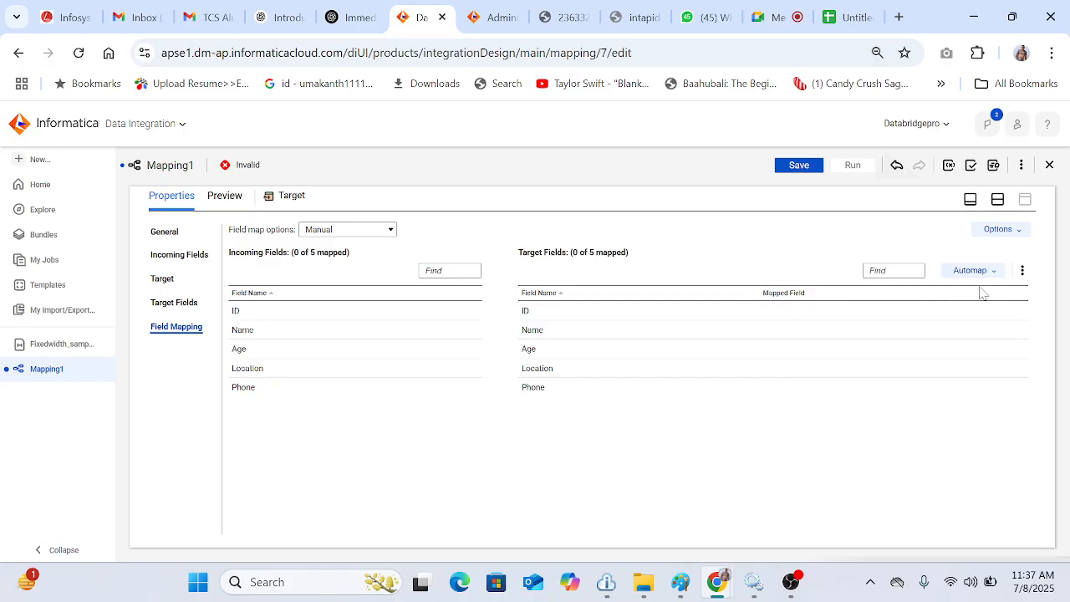
pyautogui.click(359, 232)
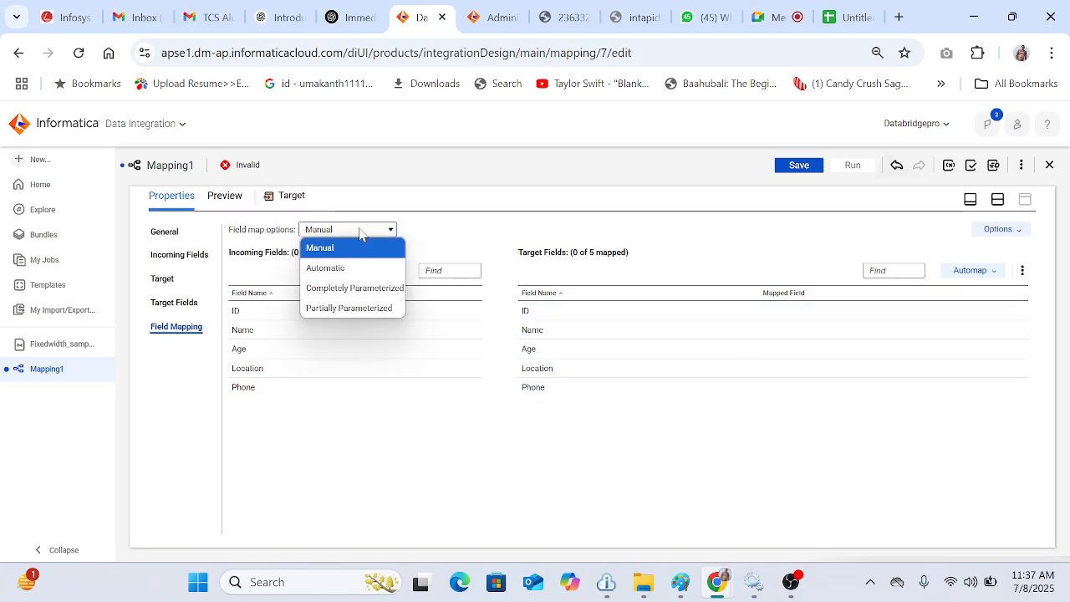
pyautogui.click(373, 269)
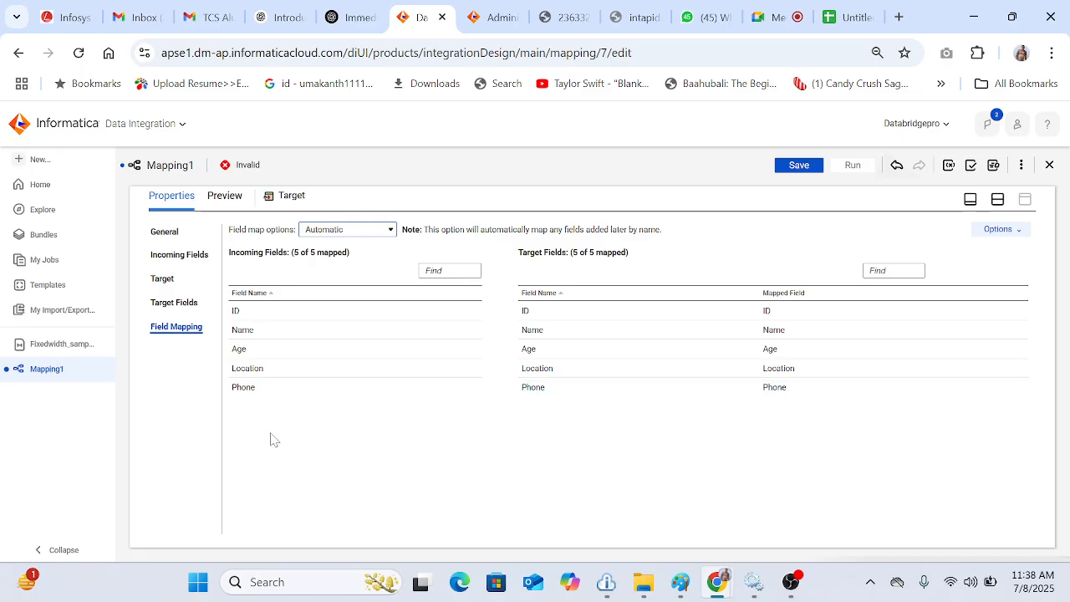
pyautogui.moveTo(294, 359); pyautogui.dragTo(631, 378)
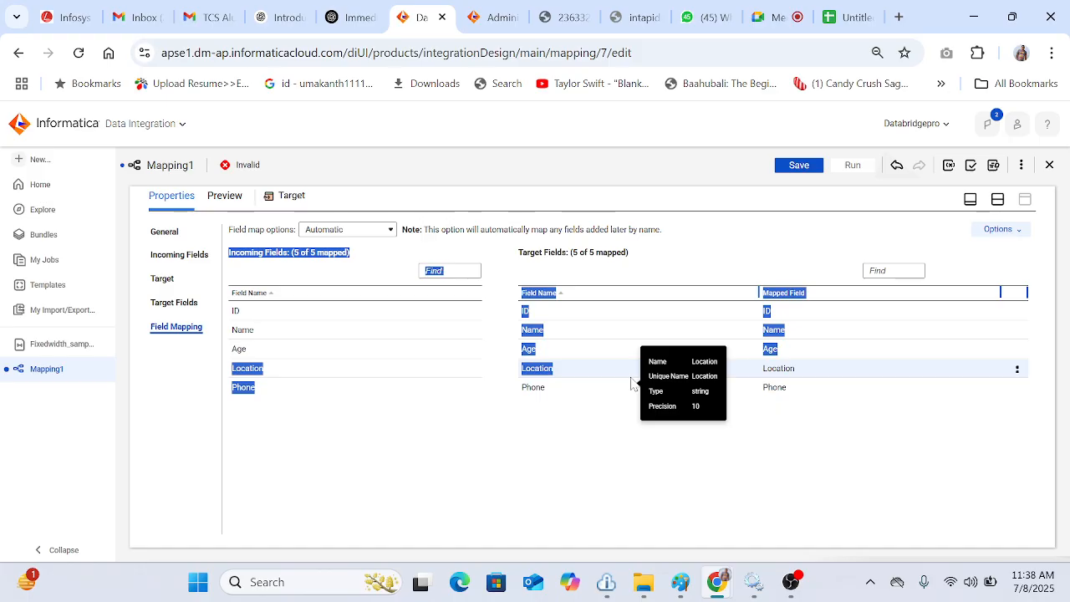
pyautogui.moveTo(632, 383); pyautogui.dragTo(578, 513)
pyautogui.click(502, 481)
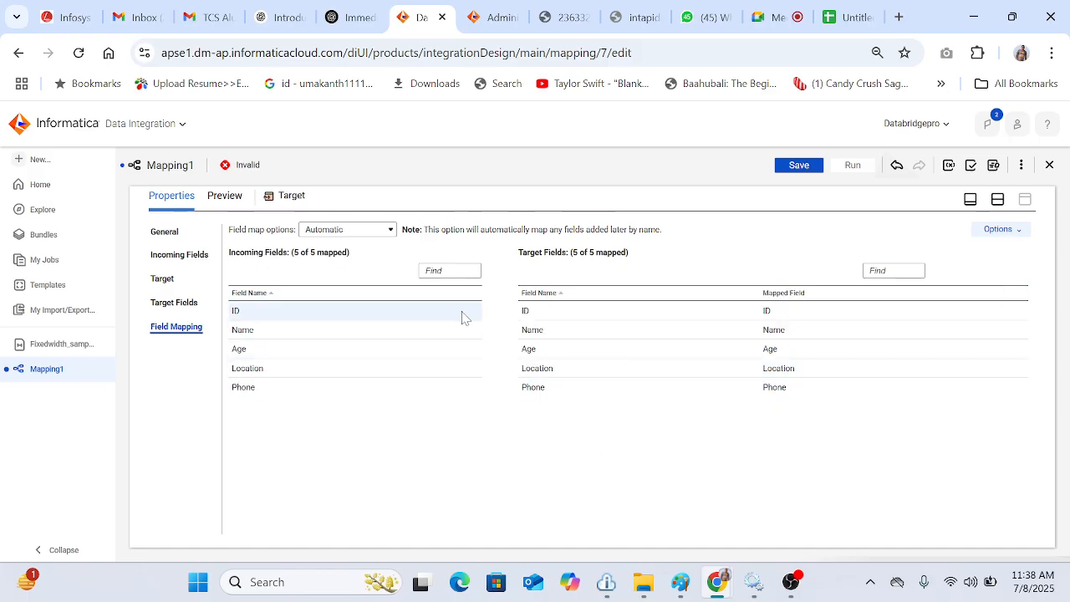
pyautogui.click(351, 230)
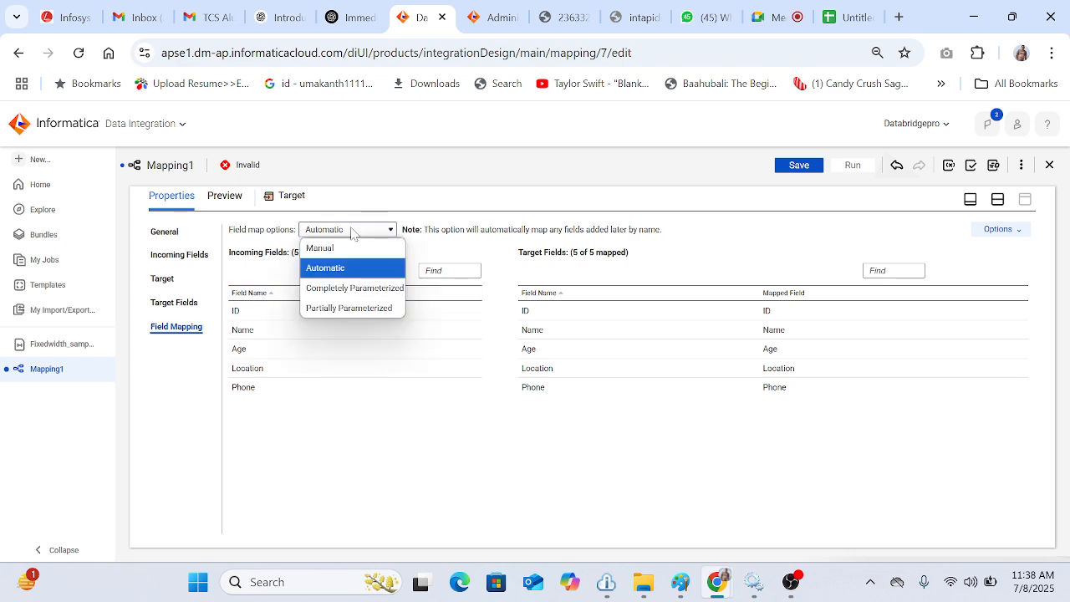
pyautogui.click(363, 268)
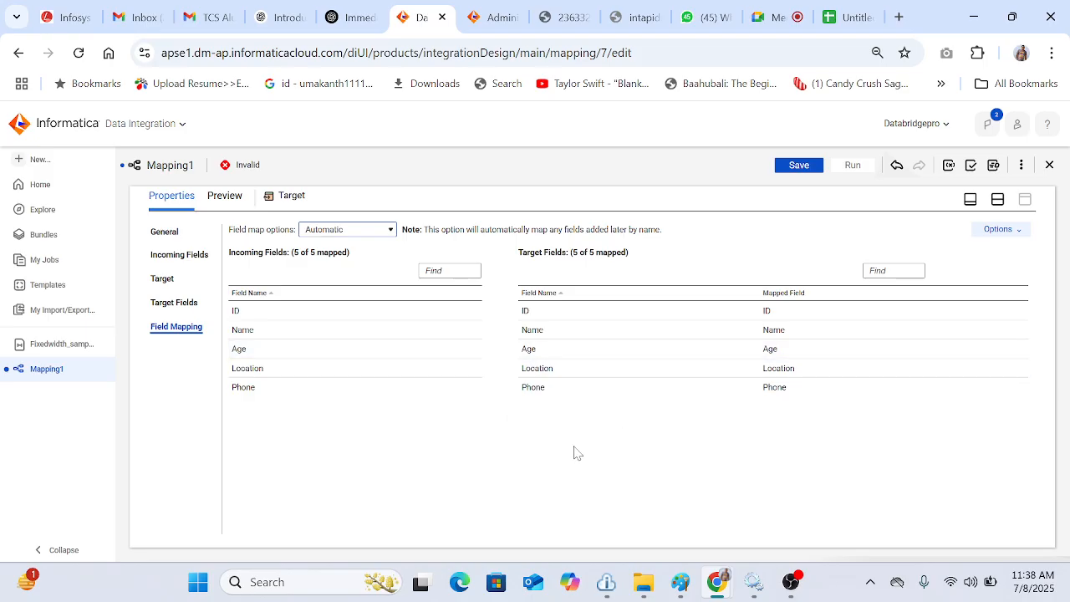
pyautogui.click(799, 166)
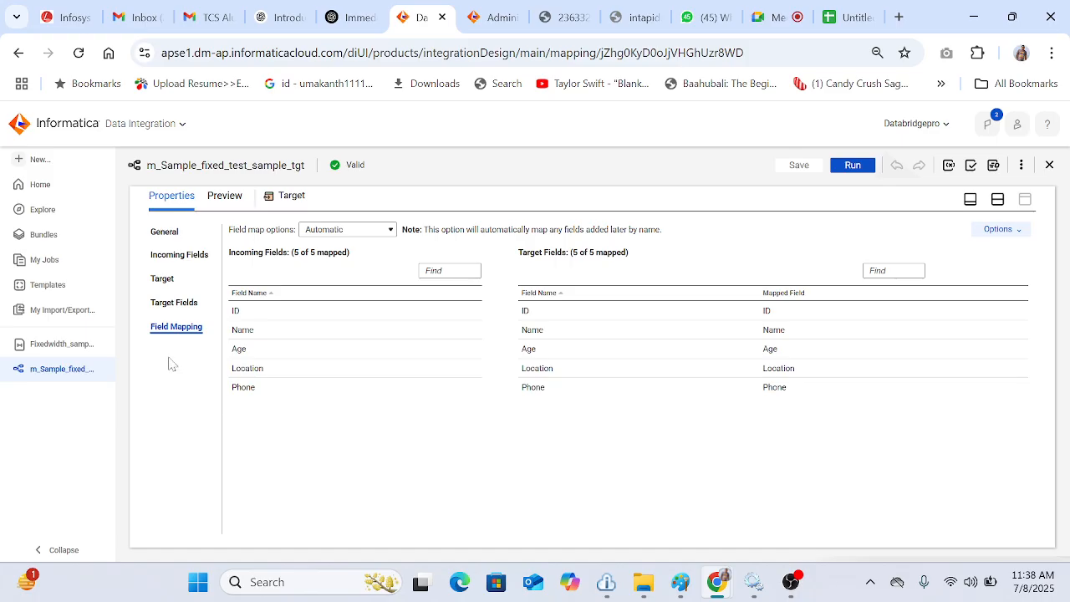
# Step: Create a new Mapping Task asset, then switch back to the m_Sample_fixed_test_sample_tgt mapping
pyautogui.tripleClick(222, 164)
pyautogui.hotkey('ctrl', 'c')
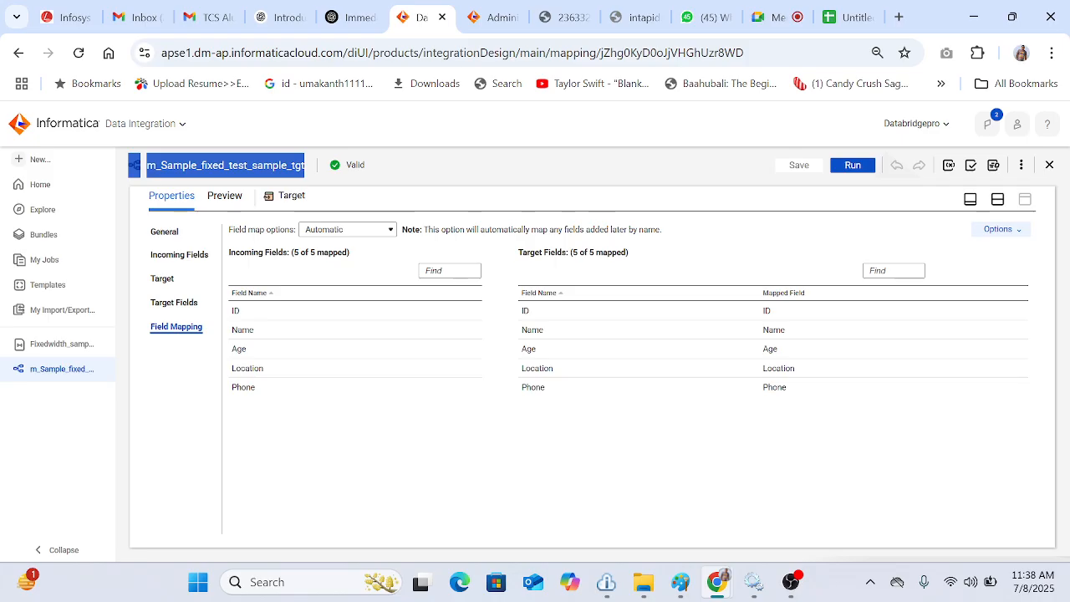
pyautogui.click(48, 159)
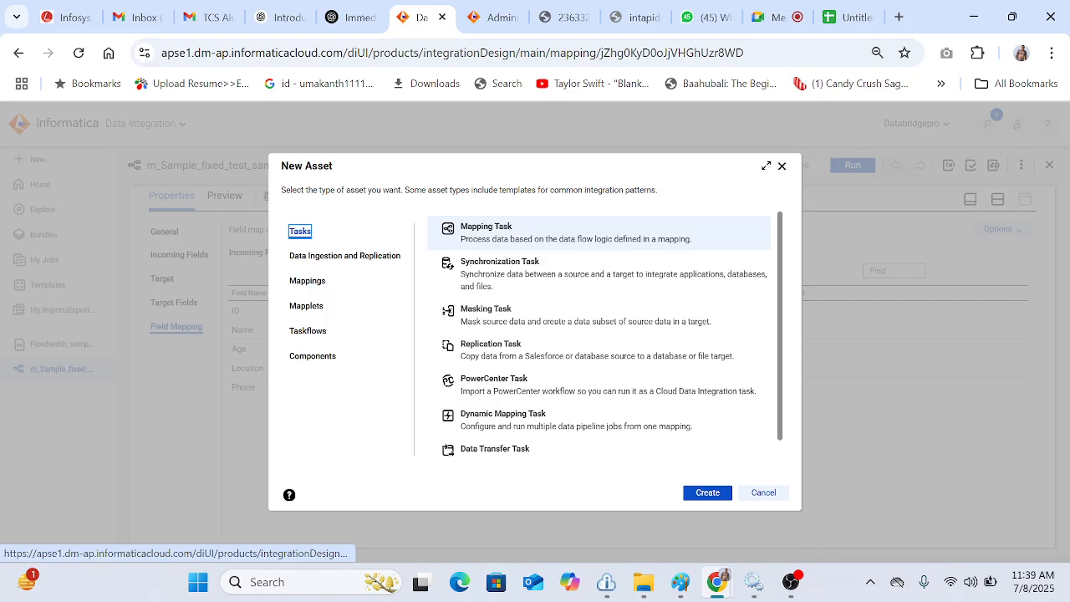
pyautogui.click(712, 493)
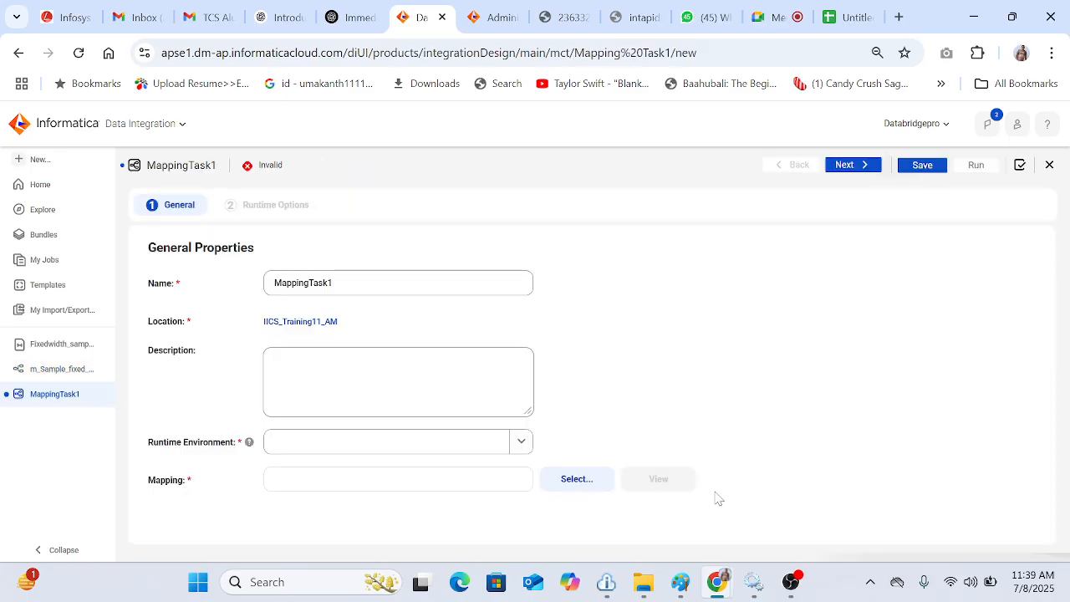
pyautogui.click(67, 368)
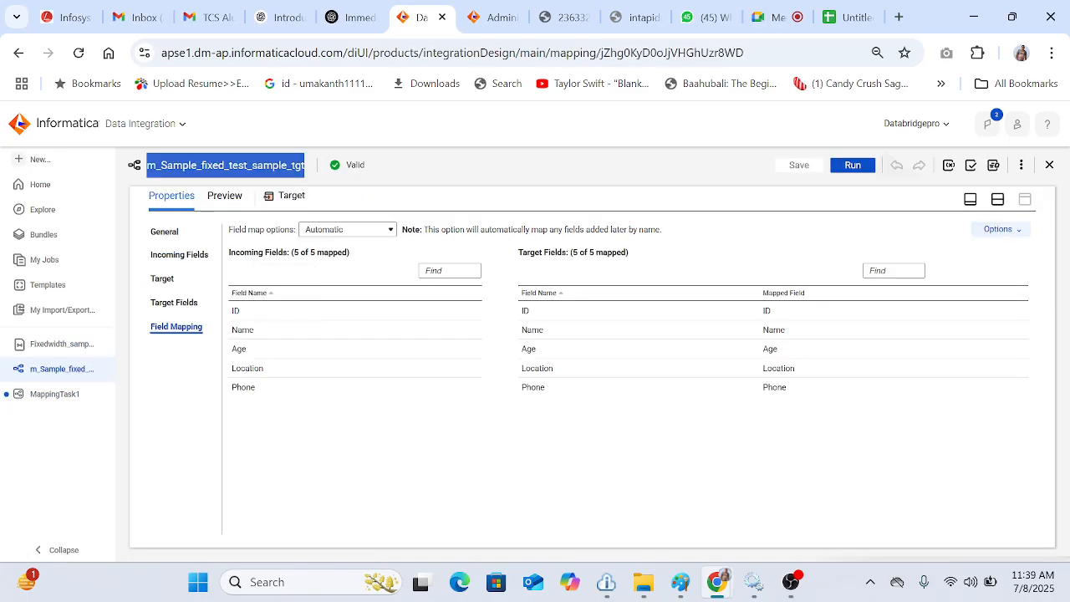
# Step: Name the new mapping task mt_Sample_fixed_test_sample_tgt by pasting the mapping name and prefixing it with mt
pyautogui.click(74, 395)
pyautogui.hotkey('ctrl', 'a')
pyautogui.hotkey('ctrl', 'v')
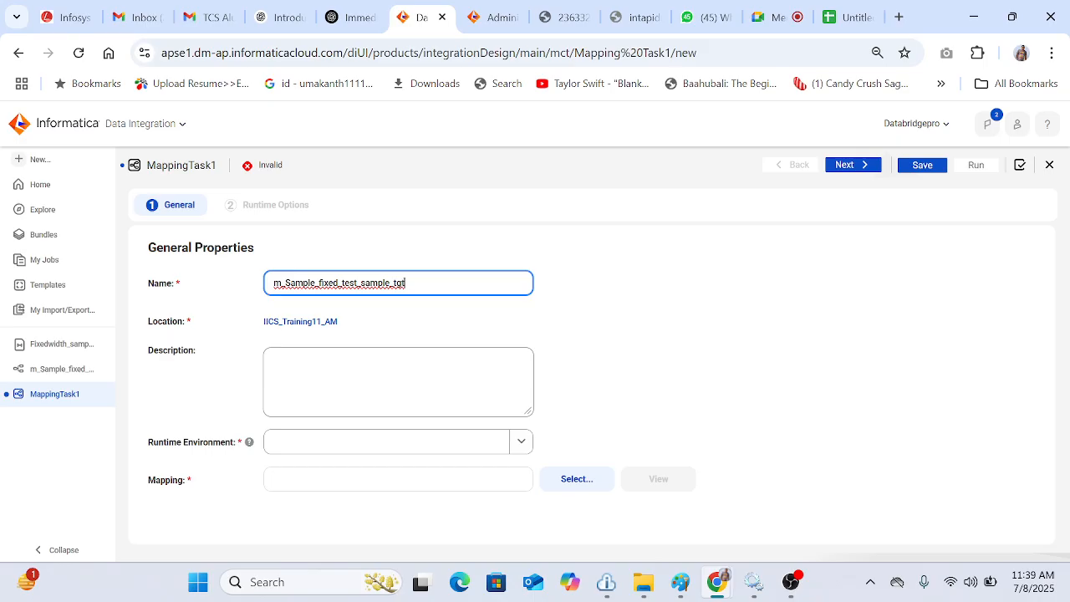
pyautogui.write('t')
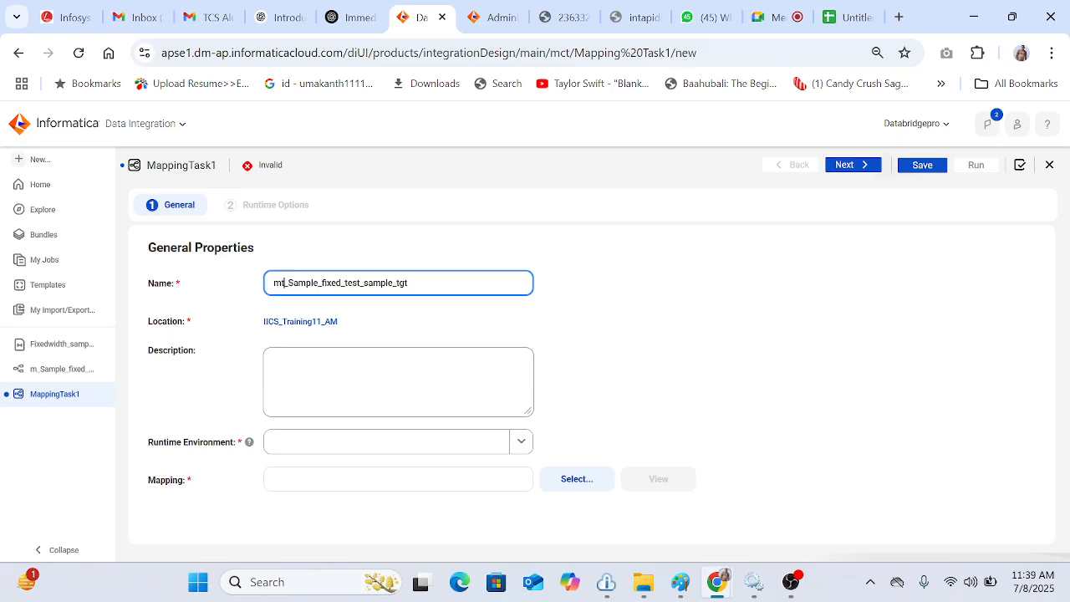
pyautogui.click(613, 330)
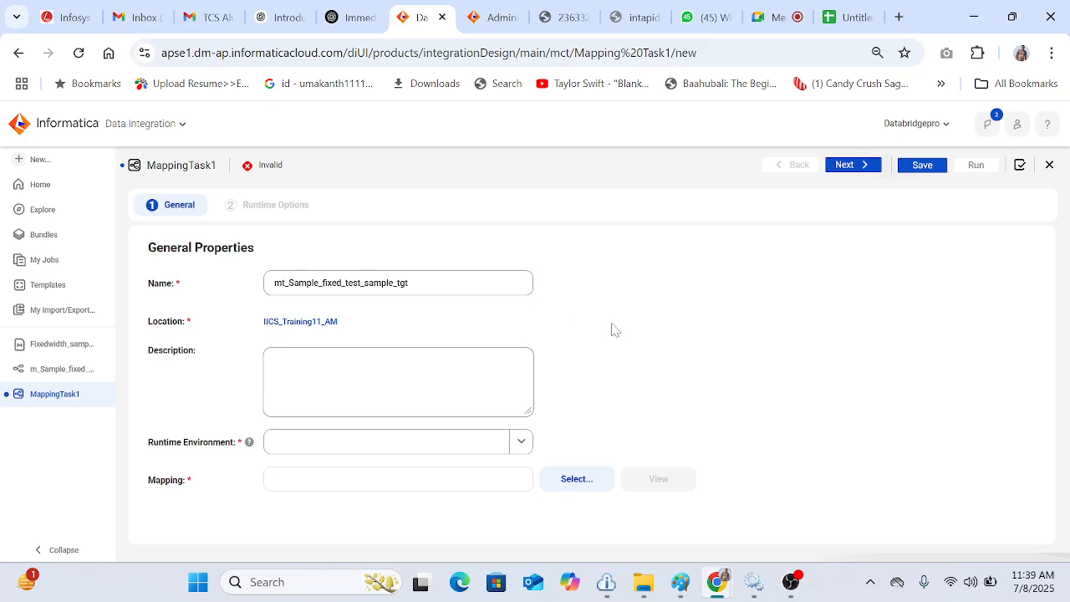
# Step: Set the runtime environment to Umakanth and select m_Sample_fixed_test_sample_tgt as the task's mapping
pyautogui.click(515, 439)
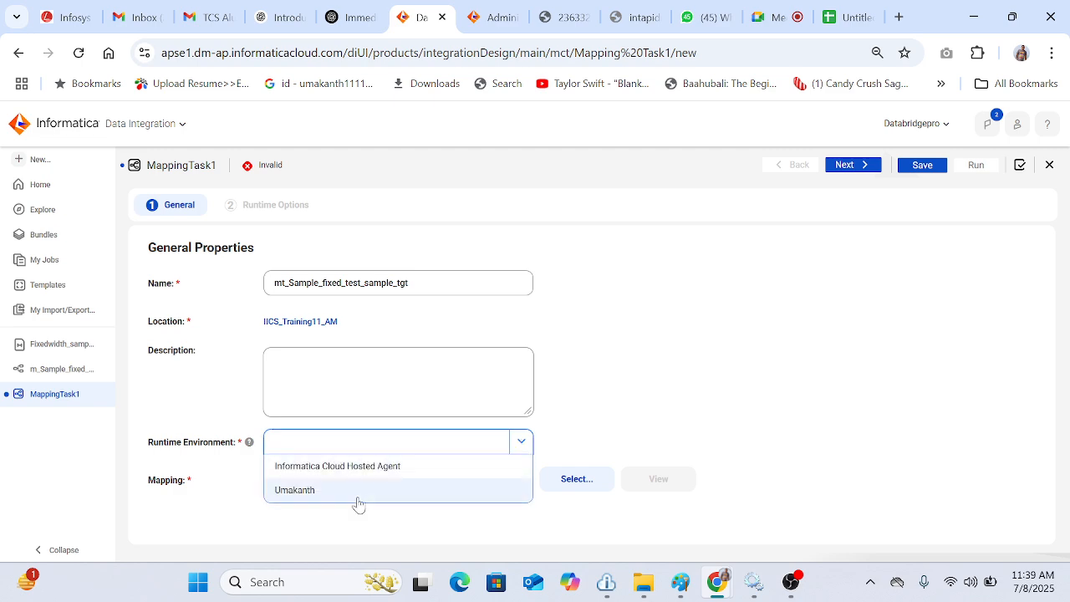
pyautogui.click(357, 502)
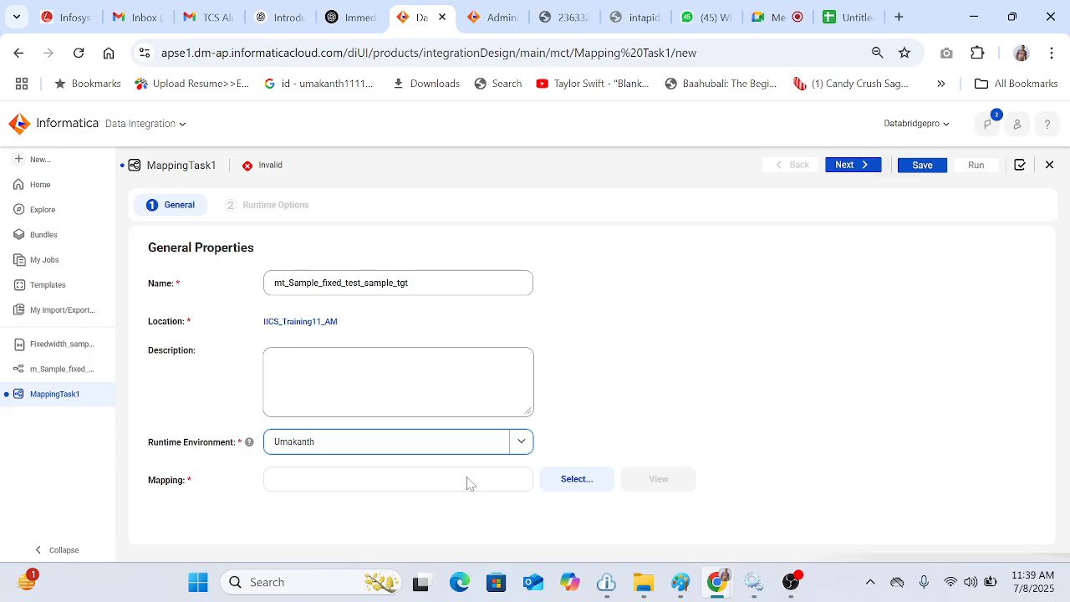
pyautogui.click(582, 484)
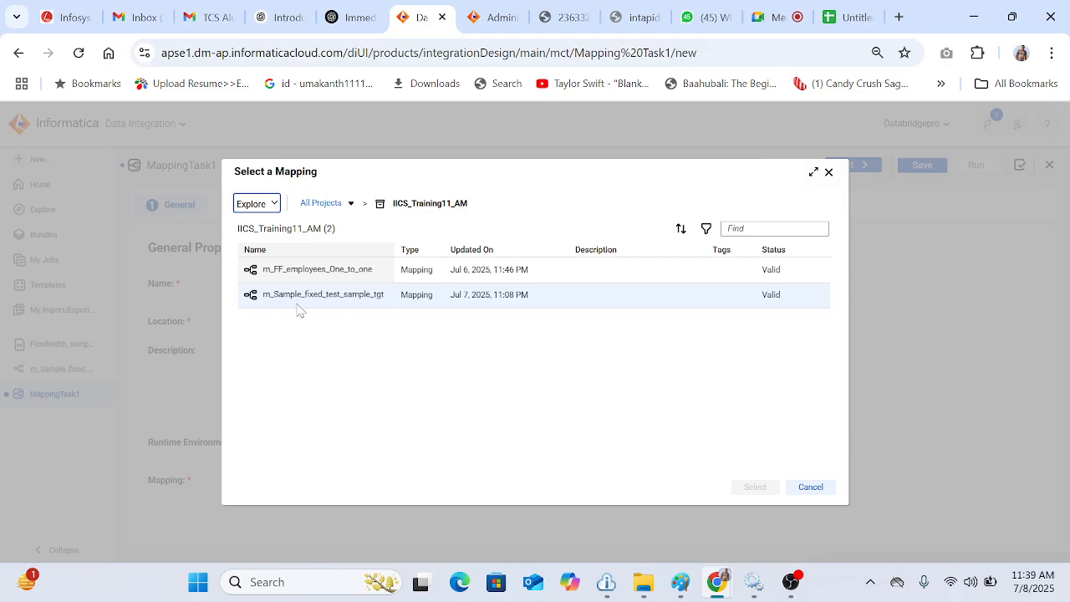
pyautogui.click(341, 298)
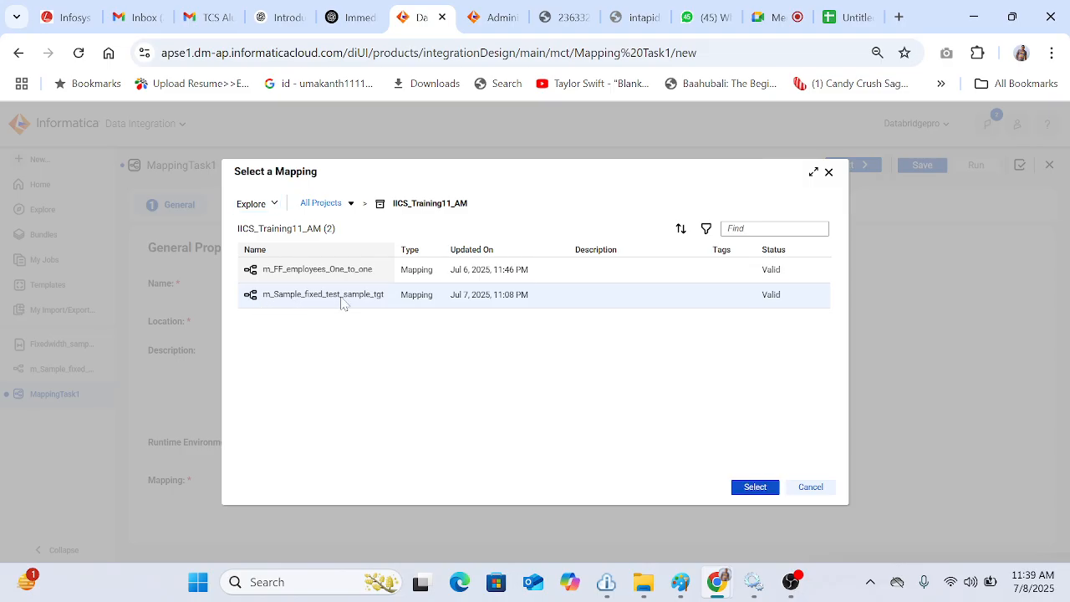
pyautogui.click(747, 488)
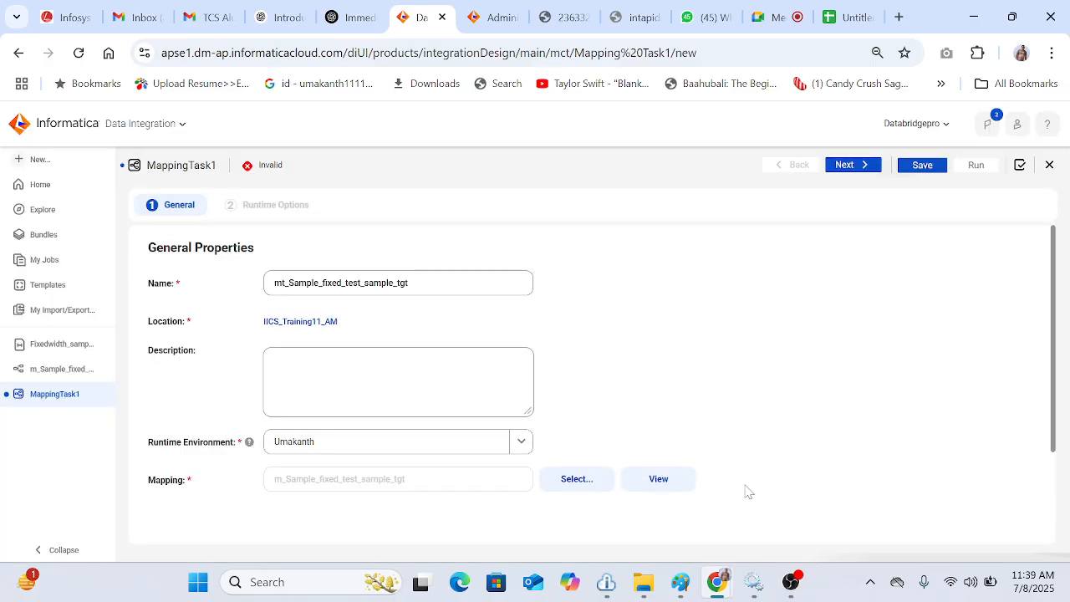
# Step: Advance to Runtime Options, save the mapping task, and run it
pyautogui.click(865, 173)
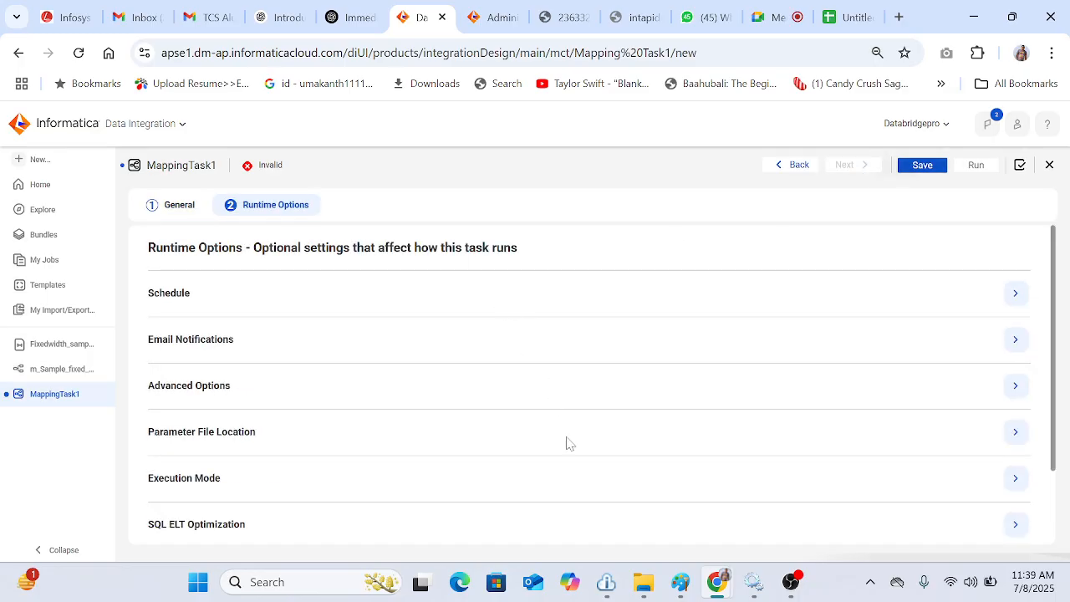
pyautogui.click(926, 167)
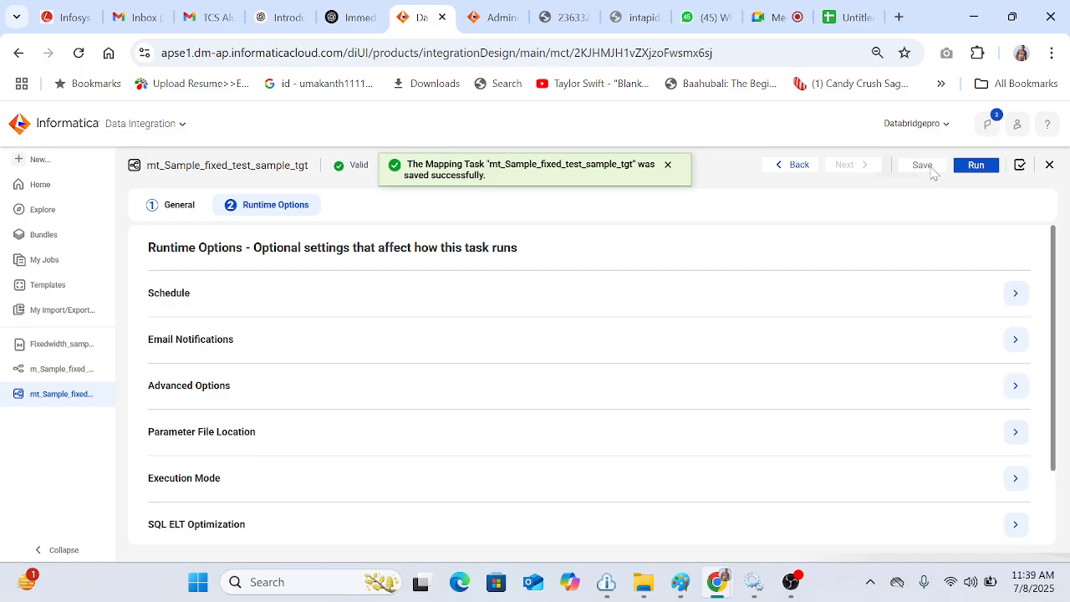
pyautogui.click(976, 167)
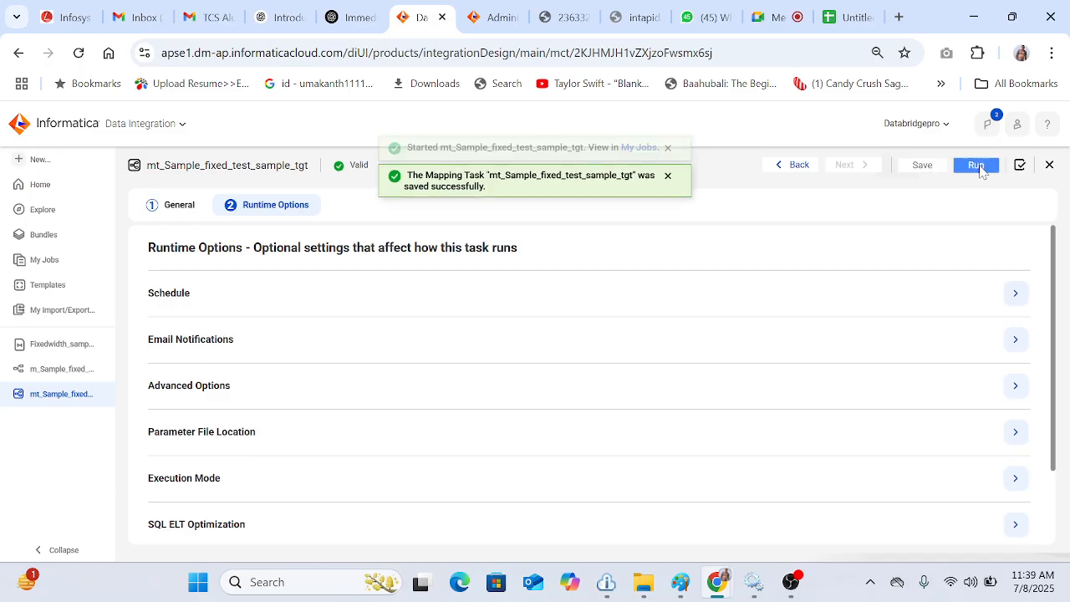
# Step: Open the job in My Jobs, refresh its status, and review the run's details and source/target results
pyautogui.click(640, 165)
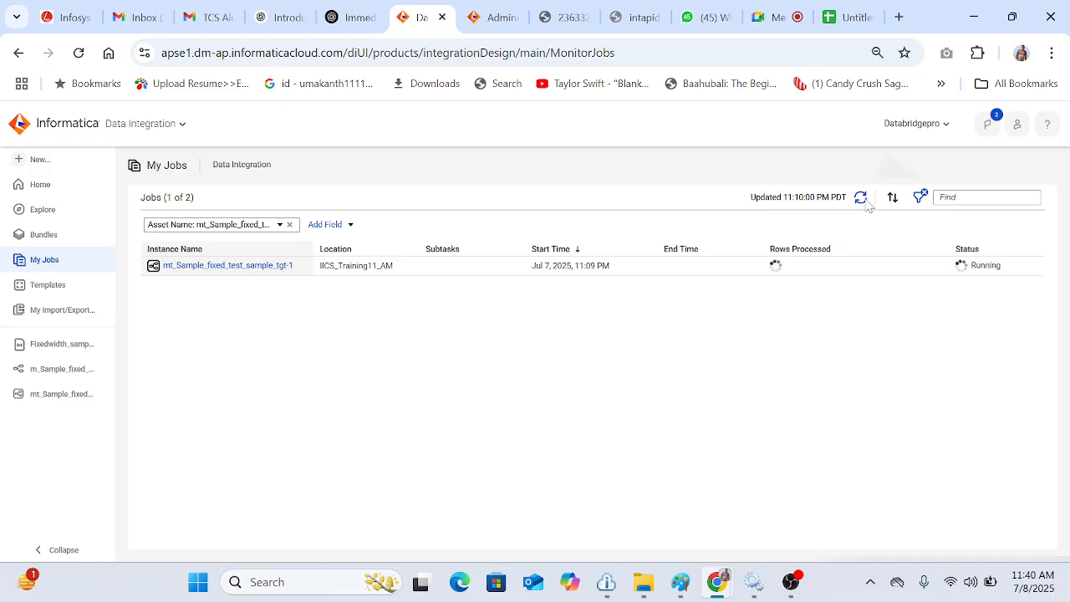
pyautogui.click(866, 200)
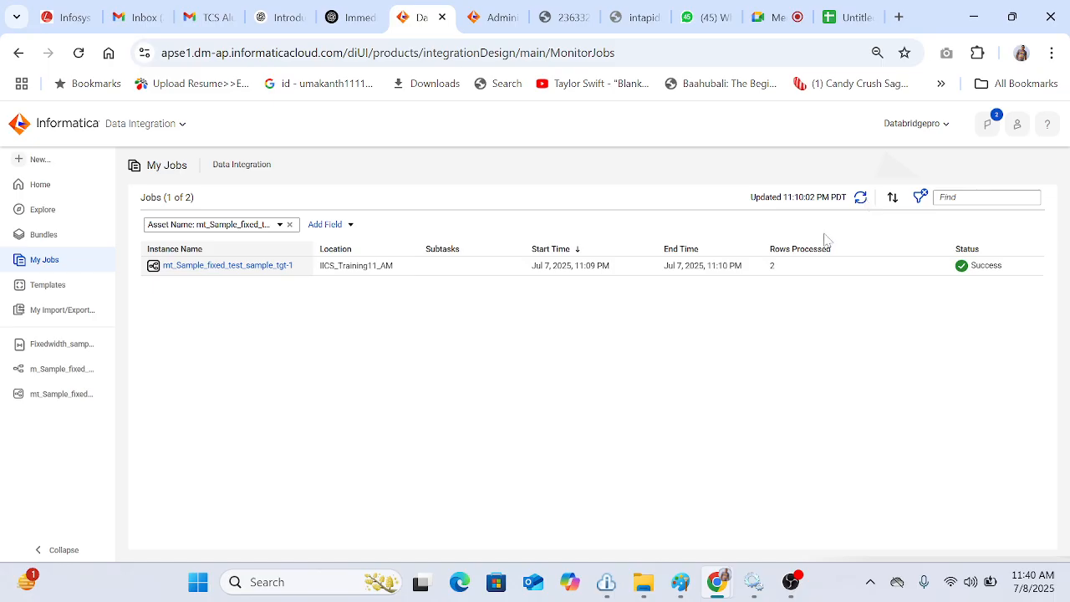
pyautogui.click(240, 271)
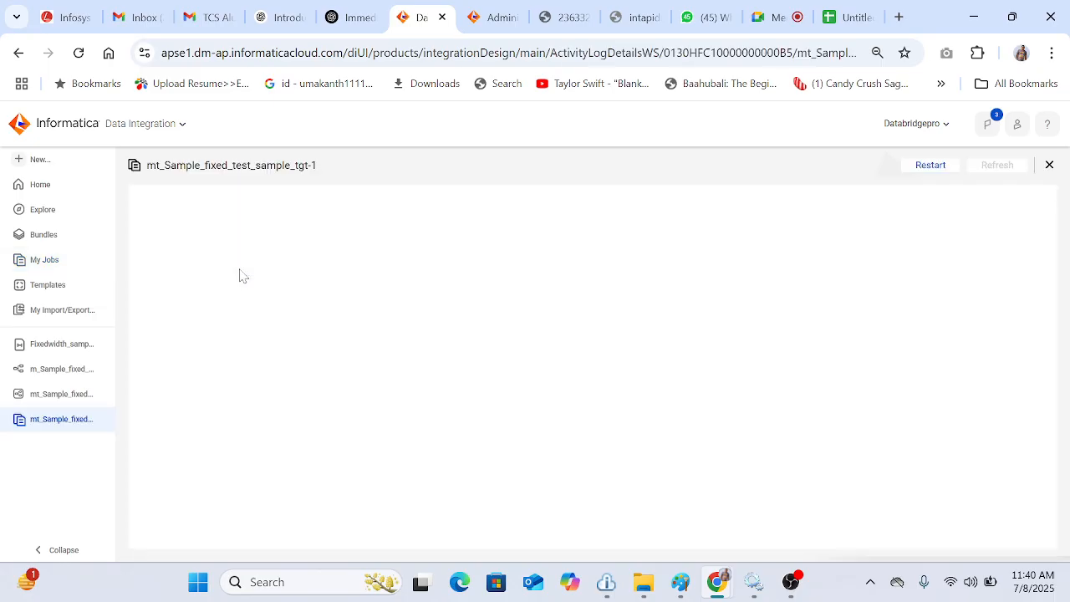
pyautogui.scroll(-1, 613, 434)
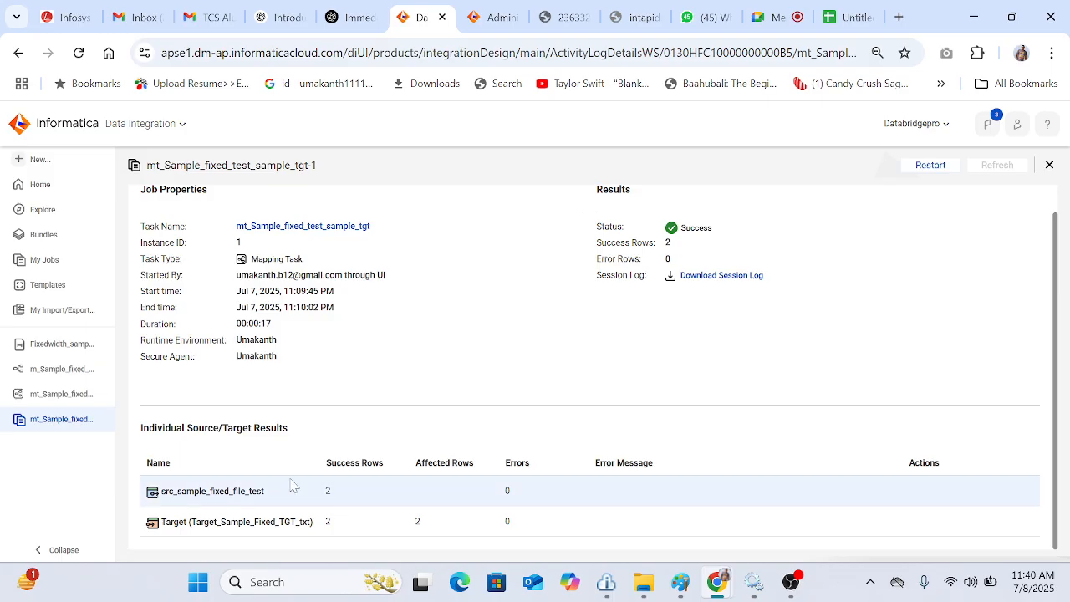
# Step: Open Sample_Fixed_TGT from the Desktop IICS_11AM Target folder to inspect the written fixed-width output, then close it
pyautogui.click(638, 590)
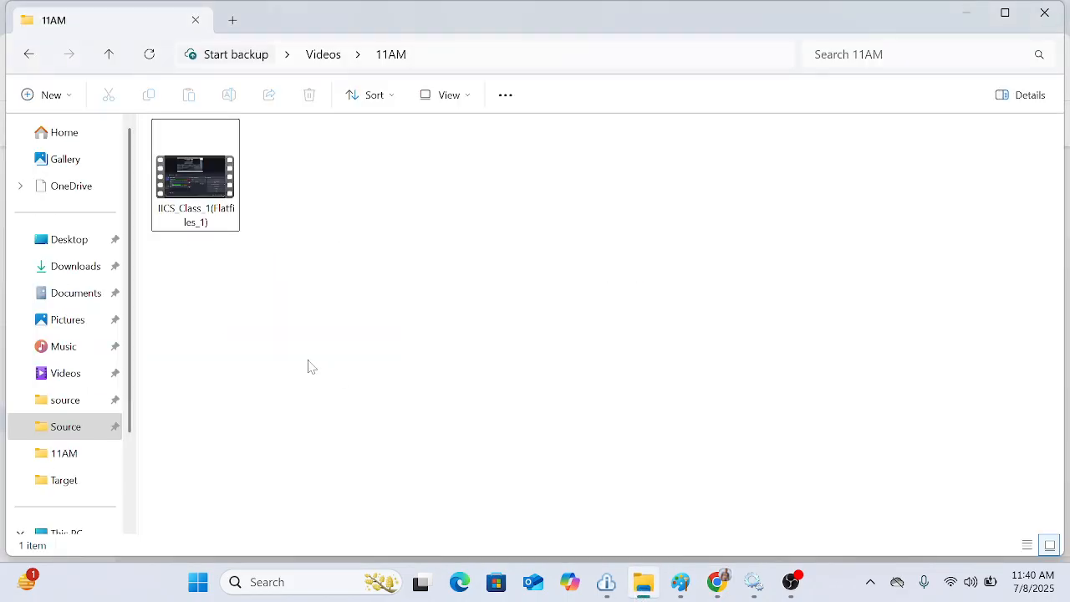
pyautogui.scroll(-2, 106, 401)
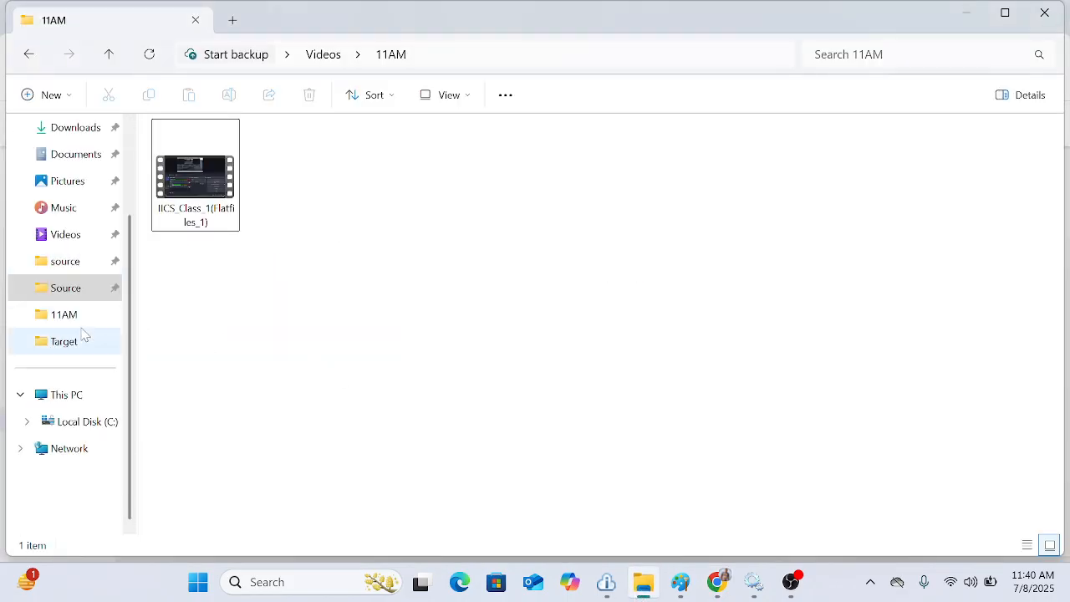
pyautogui.scroll(2, 91, 383)
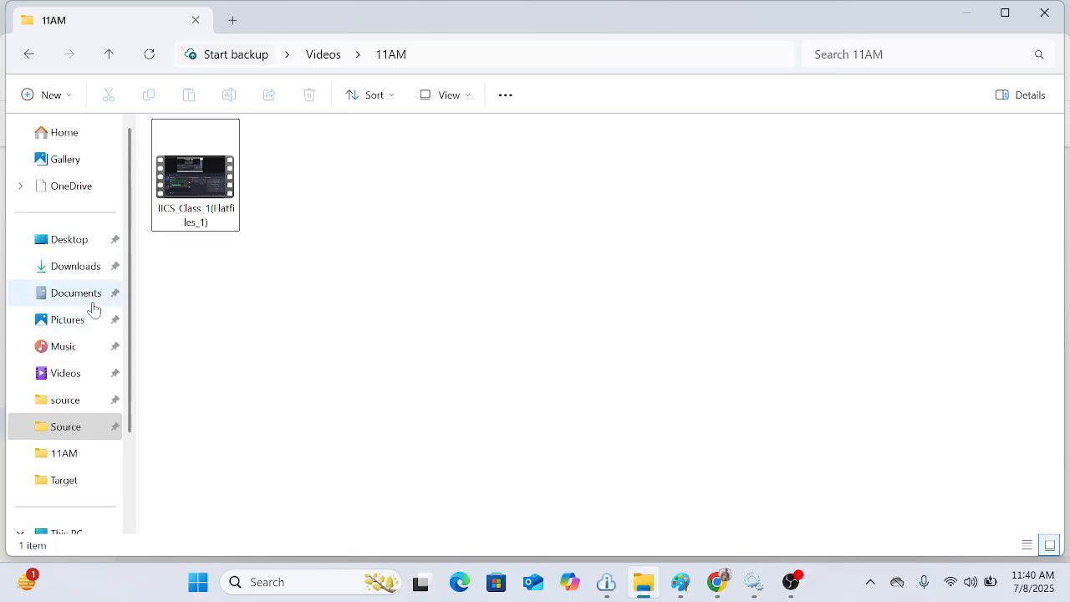
pyautogui.click(67, 249)
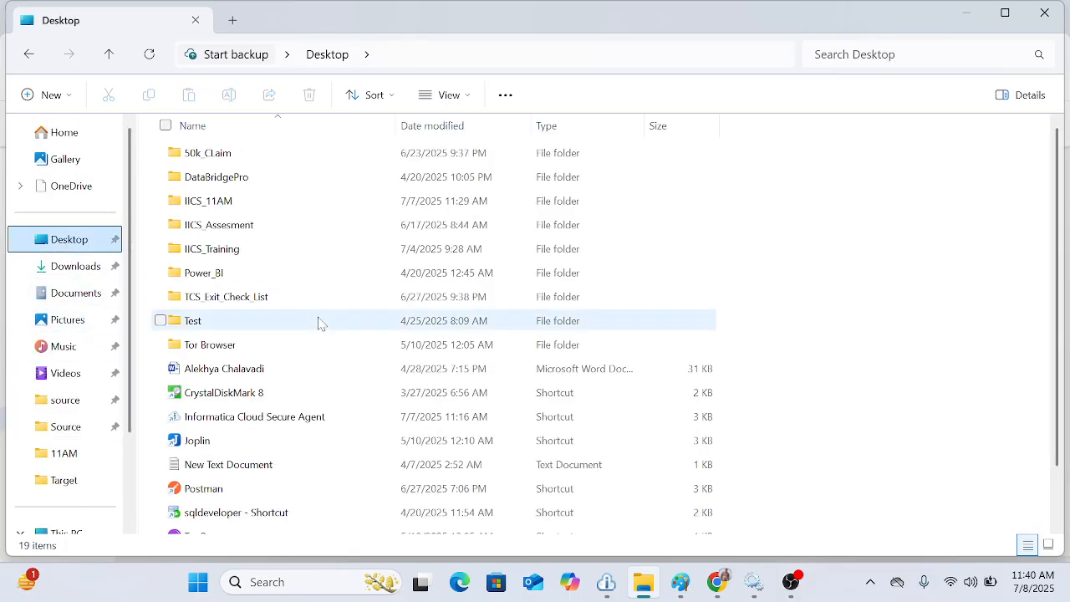
pyautogui.click(233, 208)
pyautogui.doubleClick(234, 214)
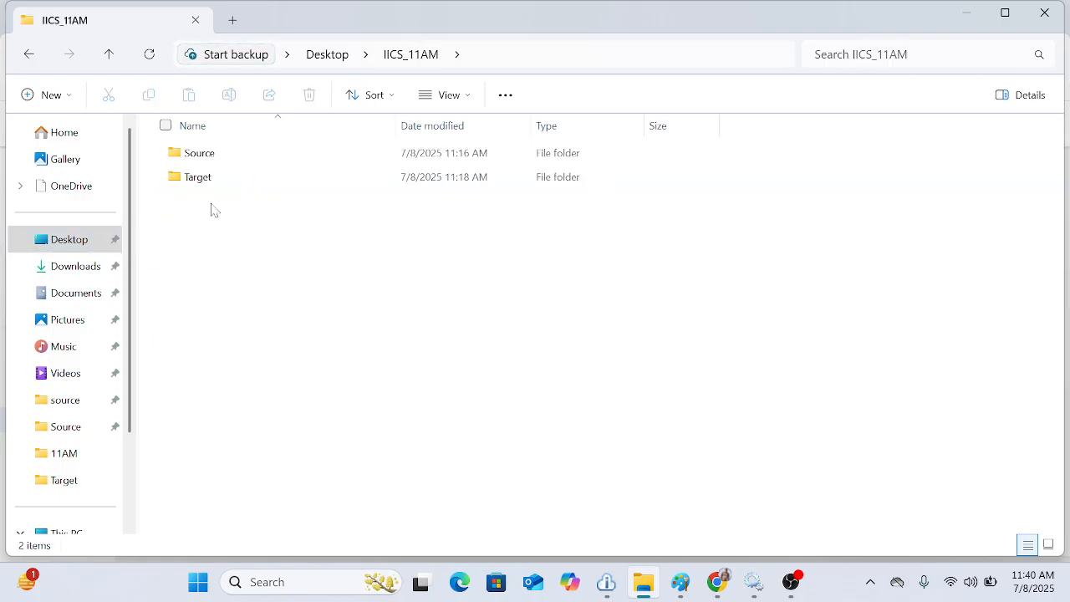
pyautogui.doubleClick(184, 184)
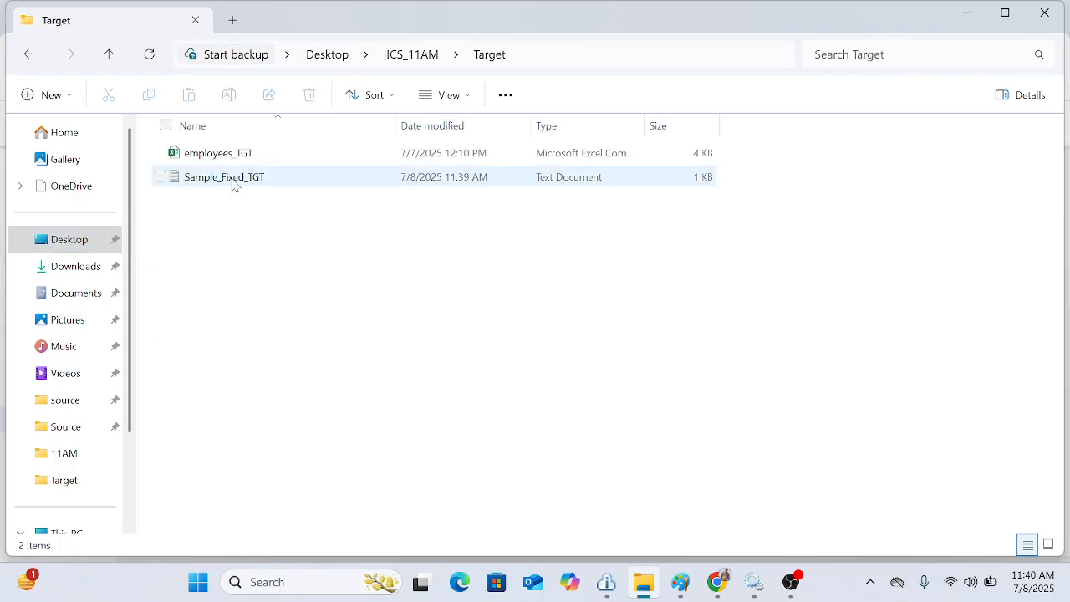
pyautogui.doubleClick(232, 186)
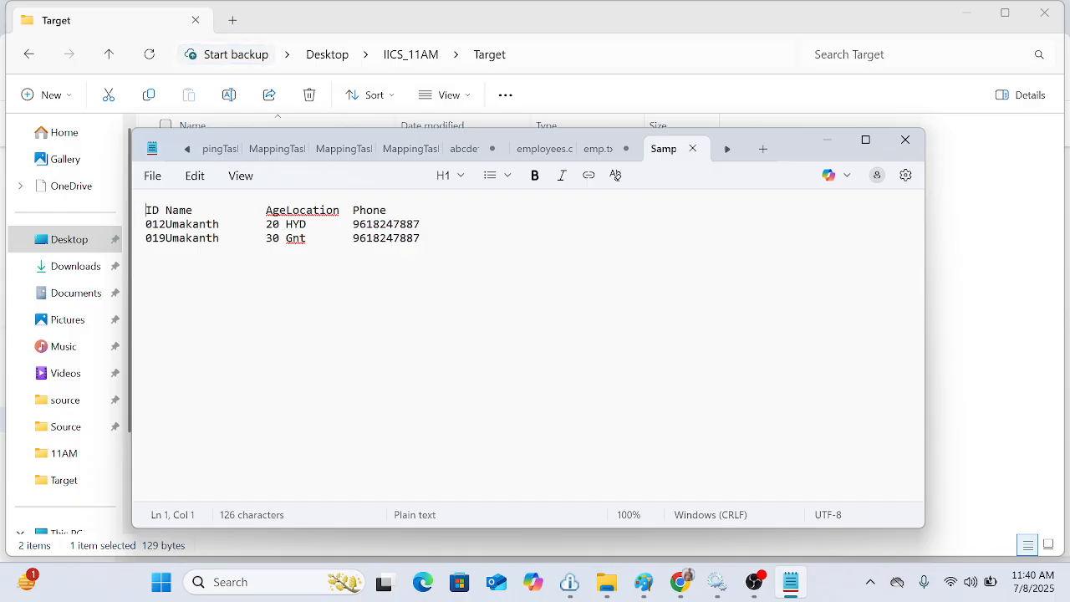
pyautogui.click(905, 139)
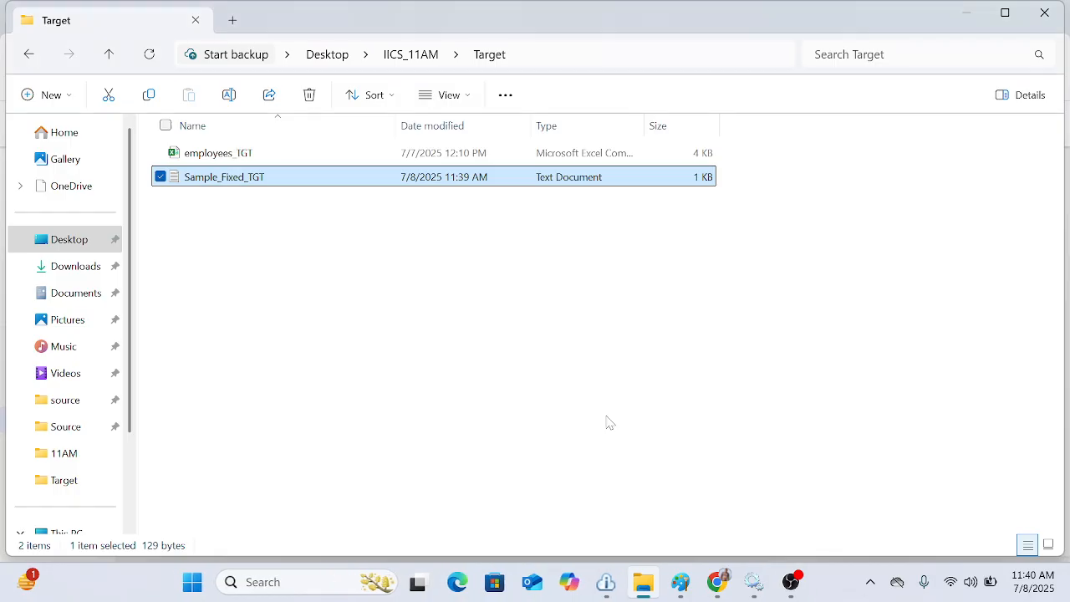
# Step: Return to the browser and close the open job, mapping, format and task tabs in the sidebar
pyautogui.click(716, 581)
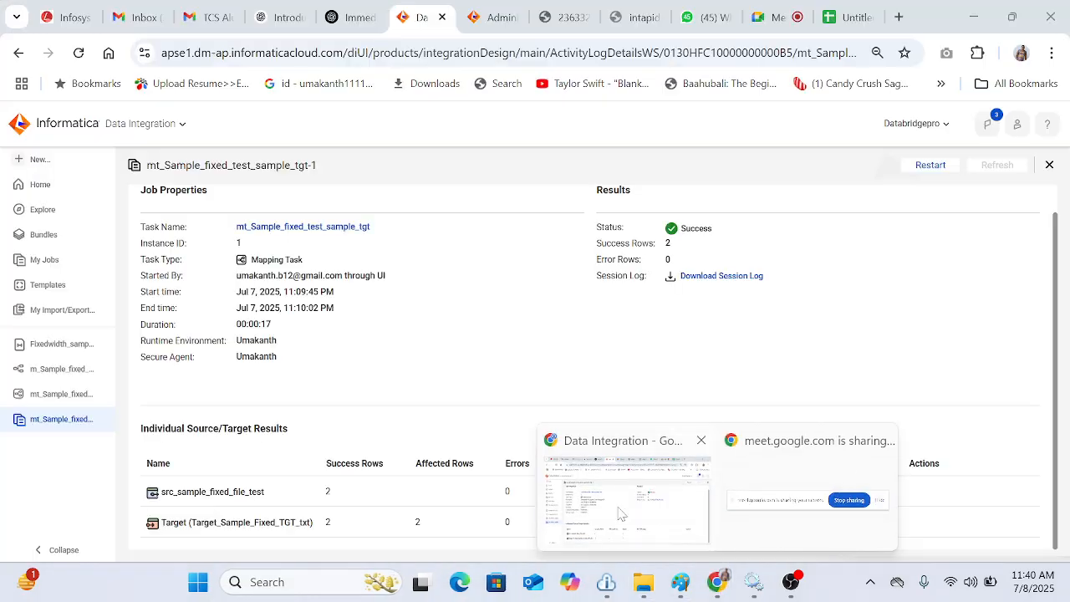
pyautogui.click(620, 513)
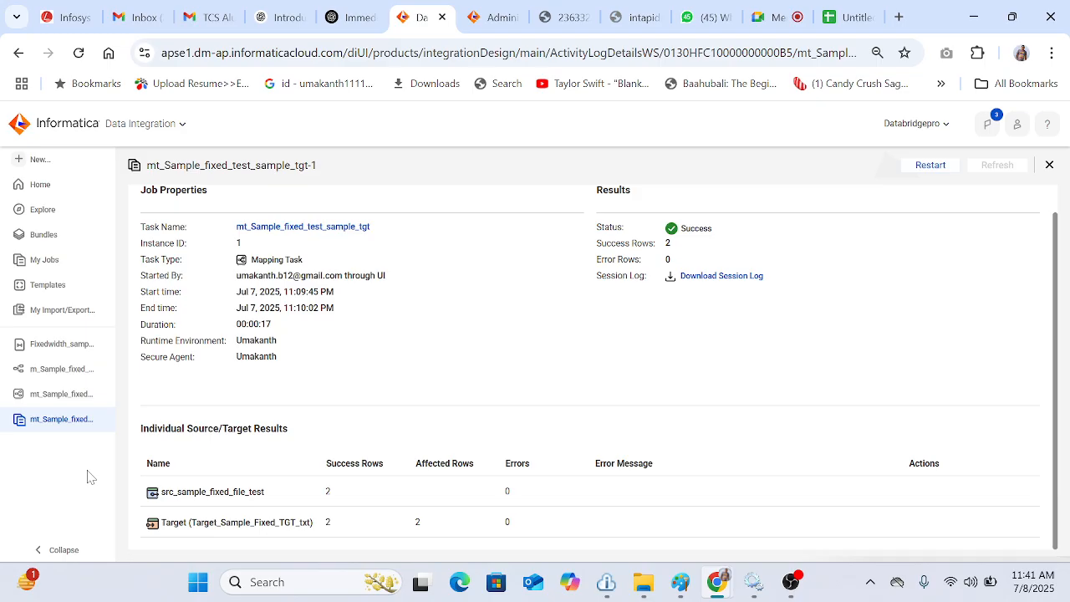
pyautogui.click(107, 419)
pyautogui.click(55, 370)
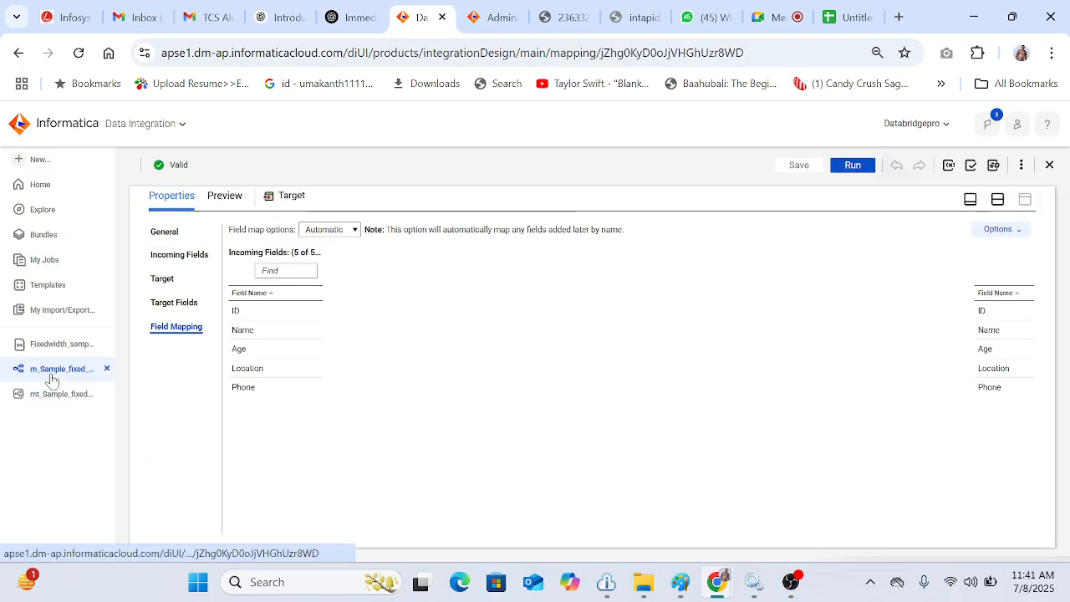
pyautogui.click(57, 396)
pyautogui.click(52, 351)
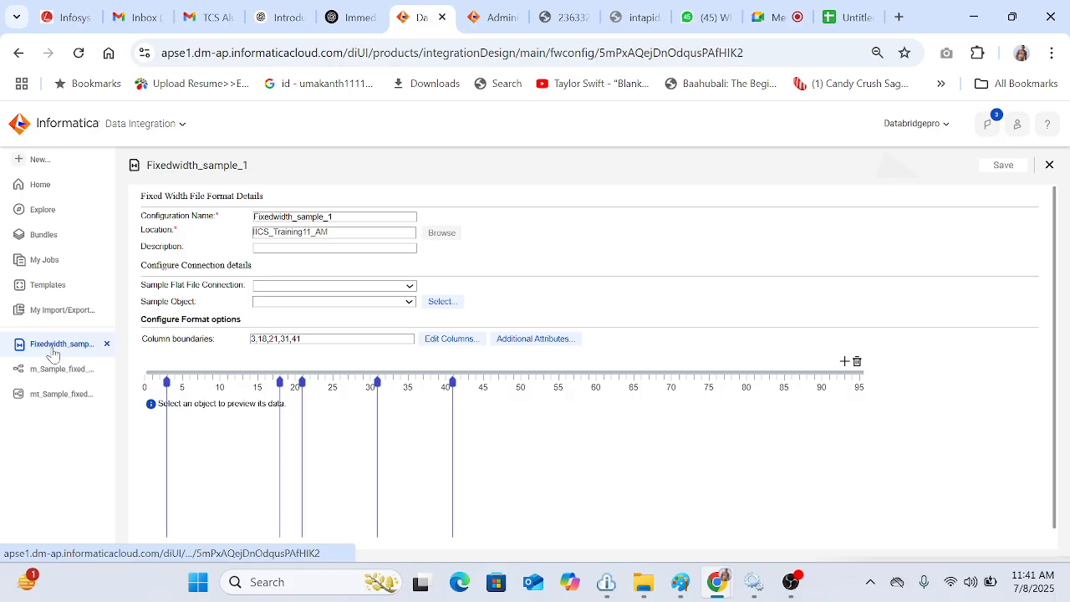
pyautogui.click(107, 344)
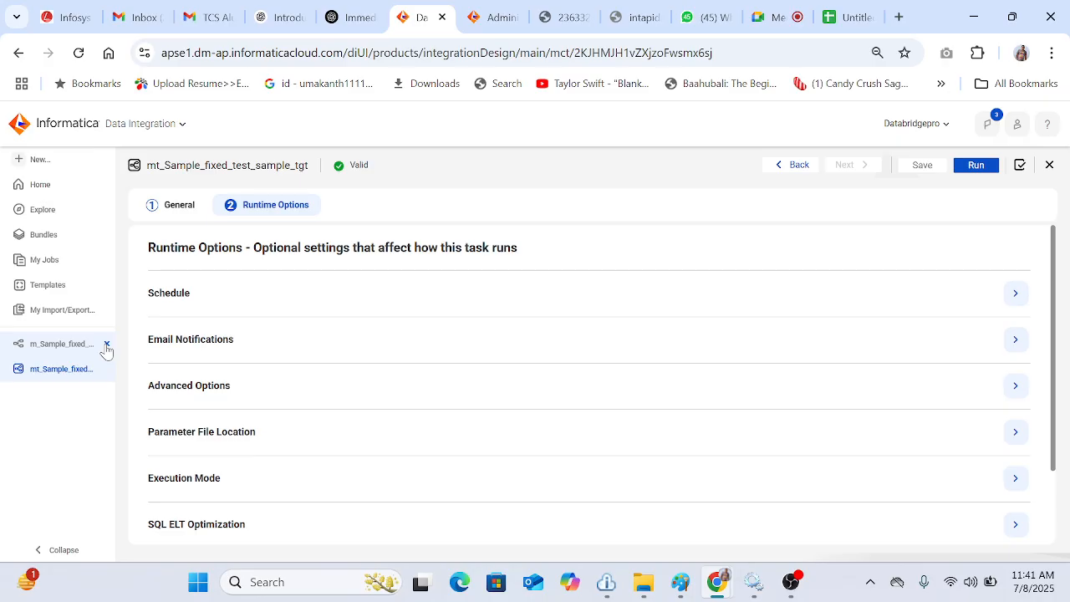
pyautogui.click(107, 345)
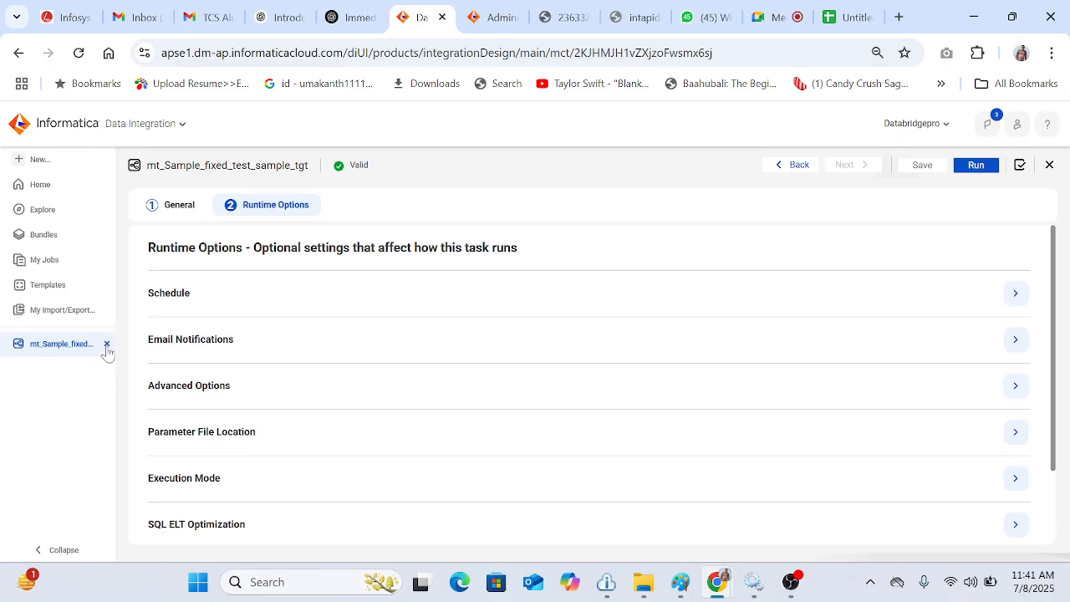
pyautogui.click(107, 345)
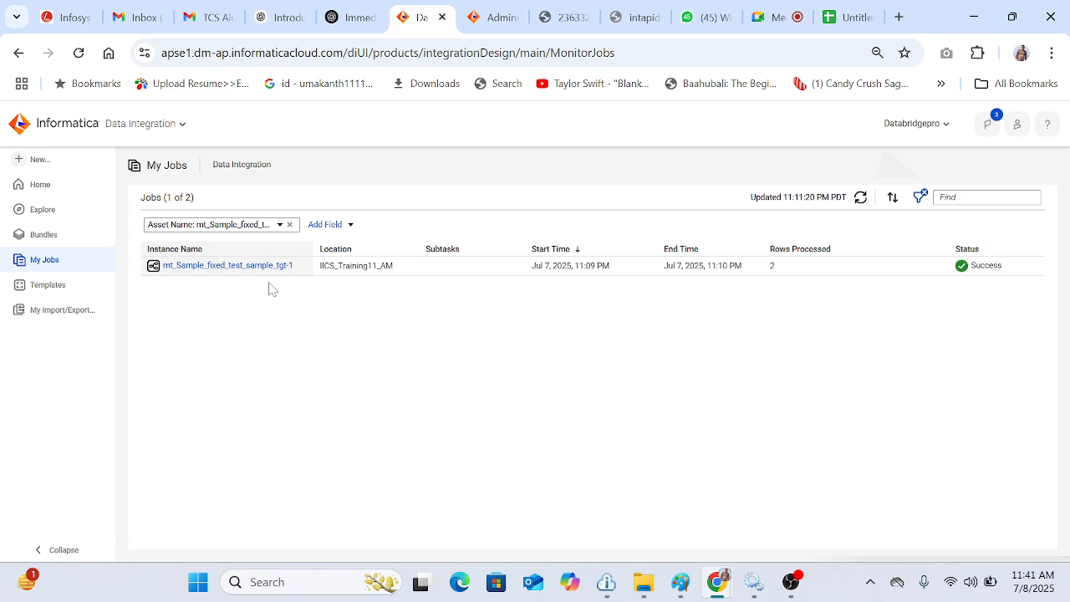
# Step: Open the mt_Sample_fixed_test_sample_tgt task from the IICS_Training11_AM project in Explore, run it again, and view it in My Jobs
pyautogui.click(66, 214)
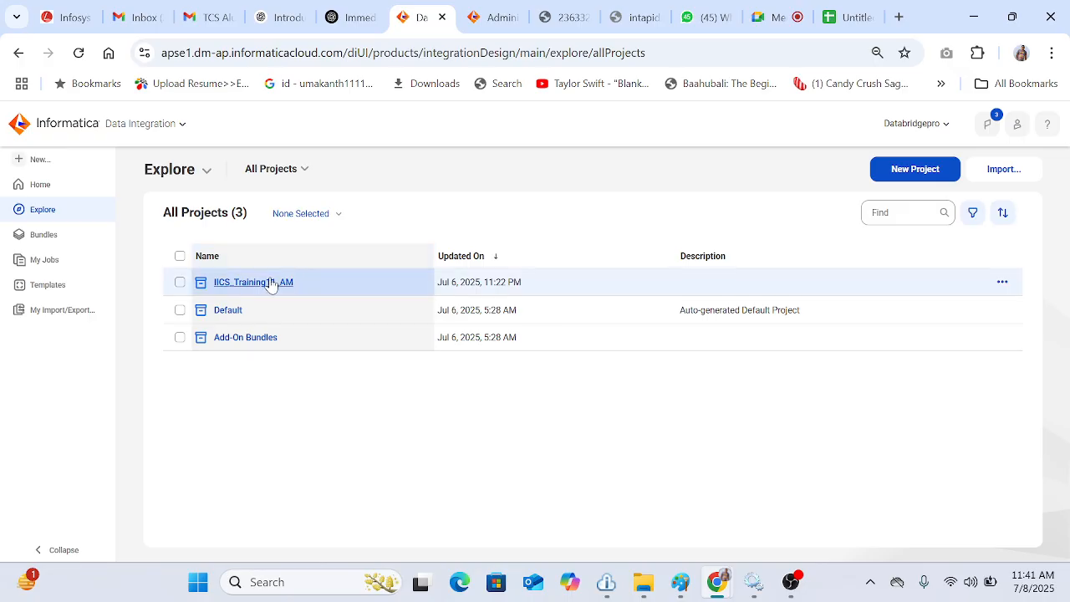
pyautogui.click(270, 283)
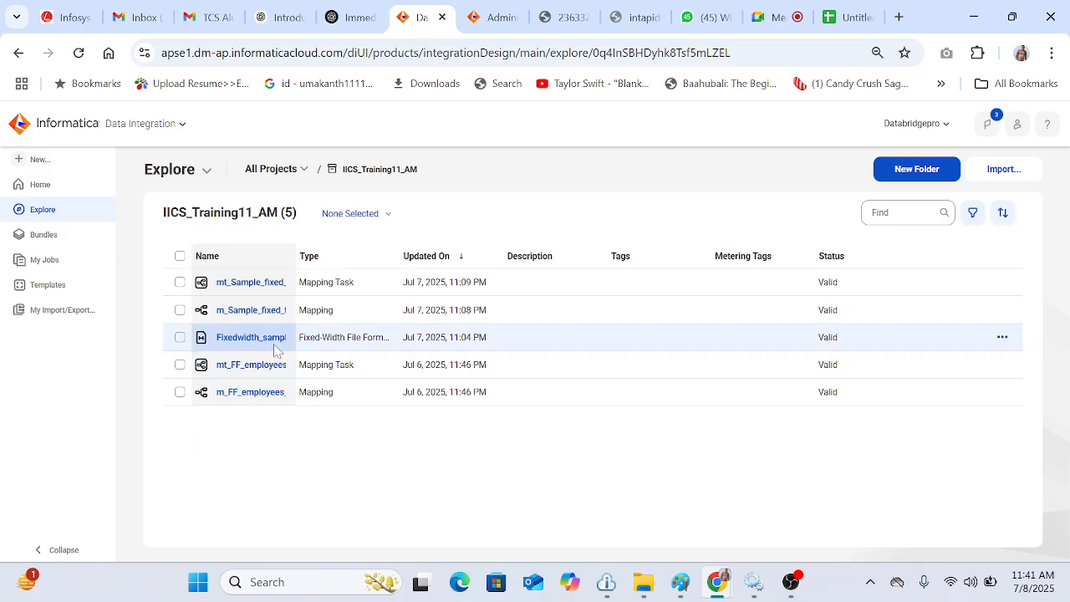
pyautogui.click(268, 285)
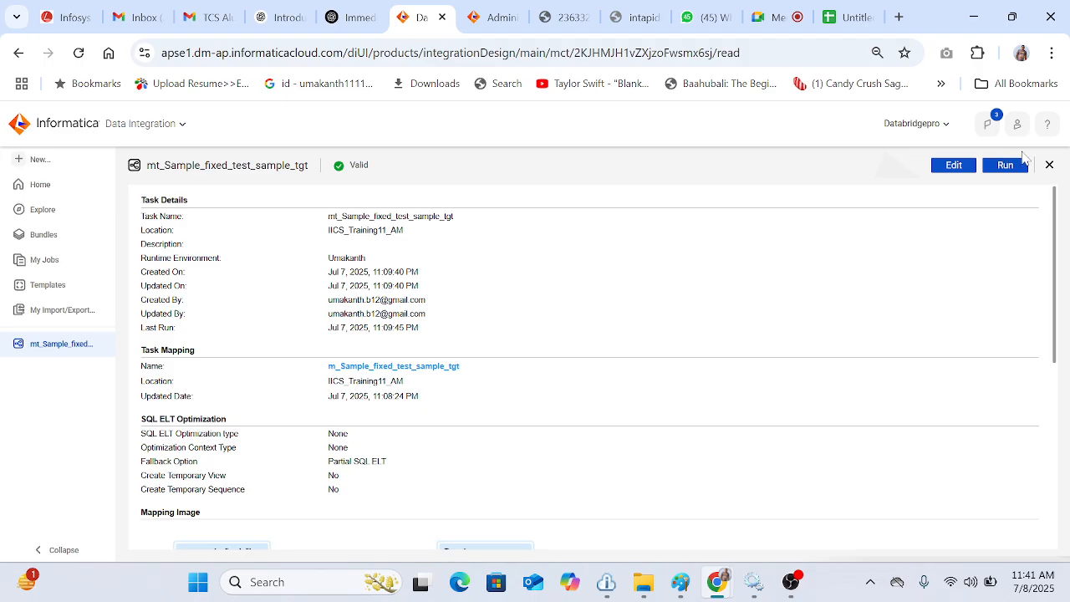
pyautogui.click(1006, 166)
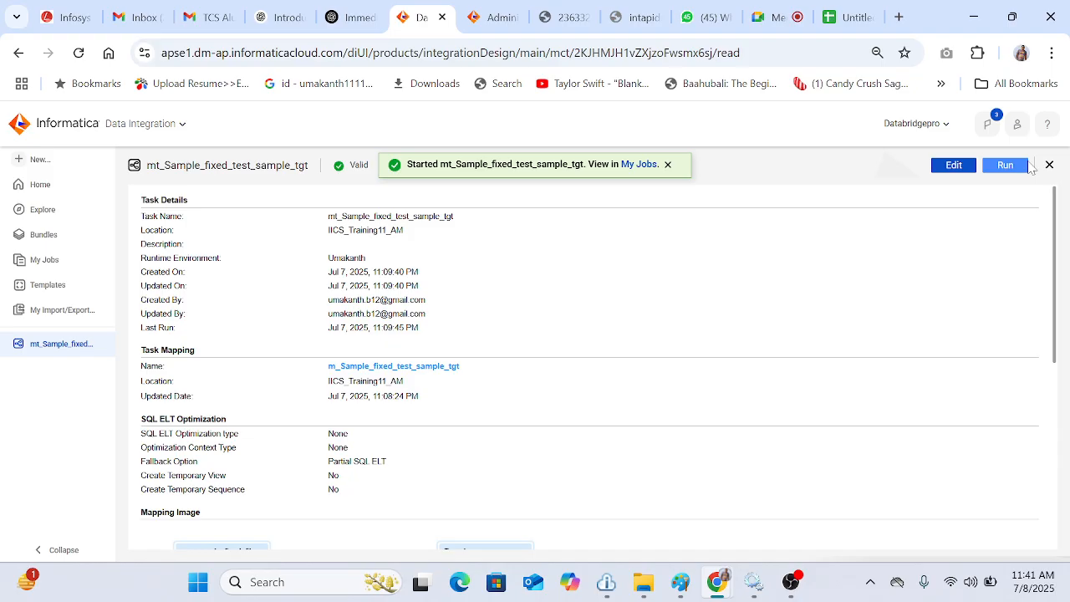
pyautogui.click(645, 165)
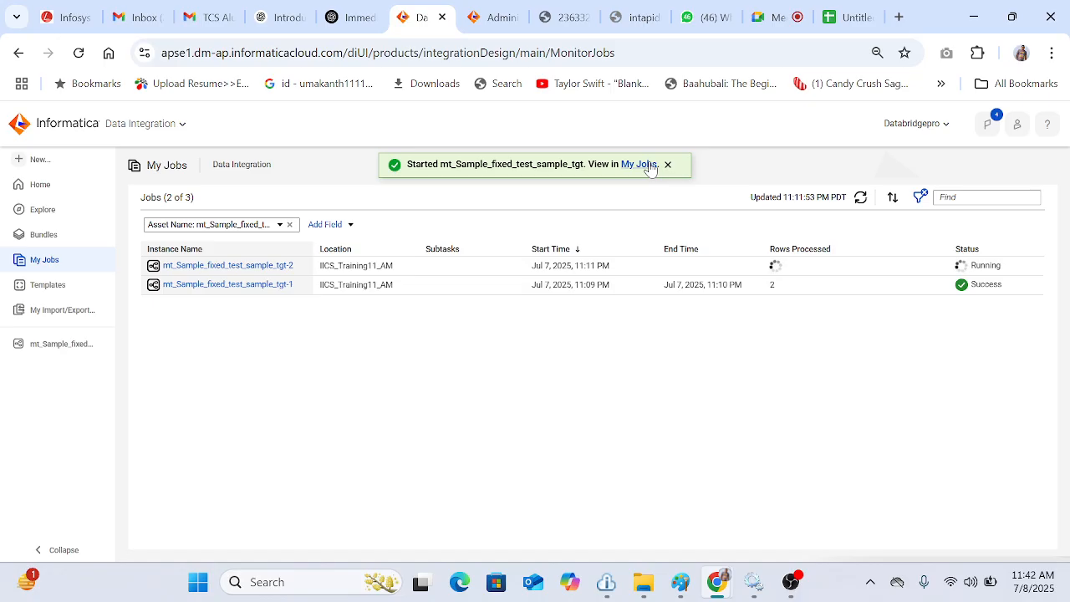
# Step: Refresh the job list, then open Sample_Fixed_TGT in the Desktop IICS_11AM Target folder to check the output, and close it
pyautogui.click(861, 199)
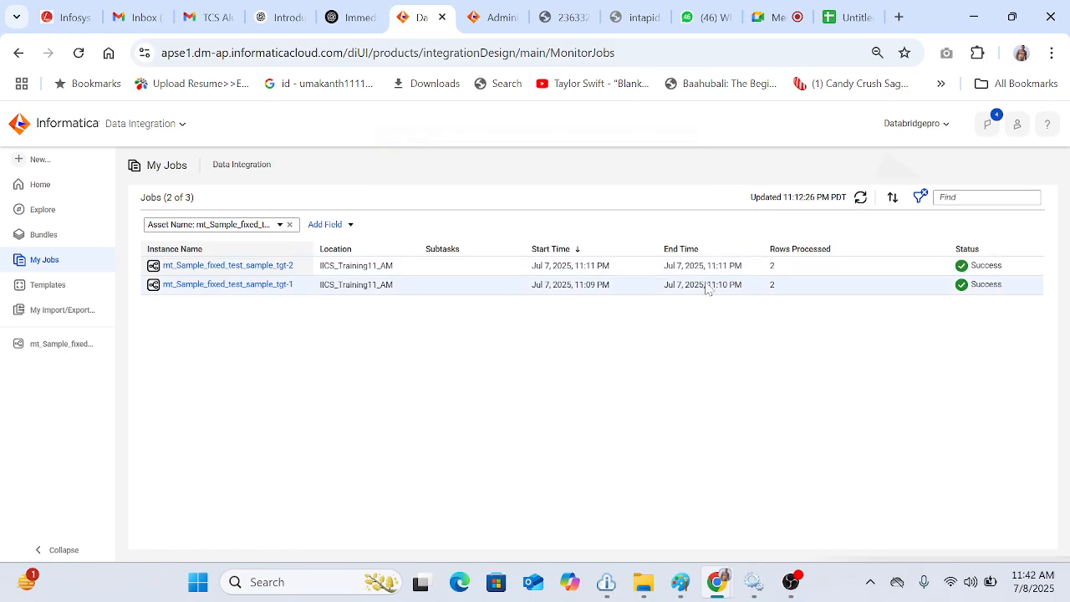
pyautogui.click(643, 582)
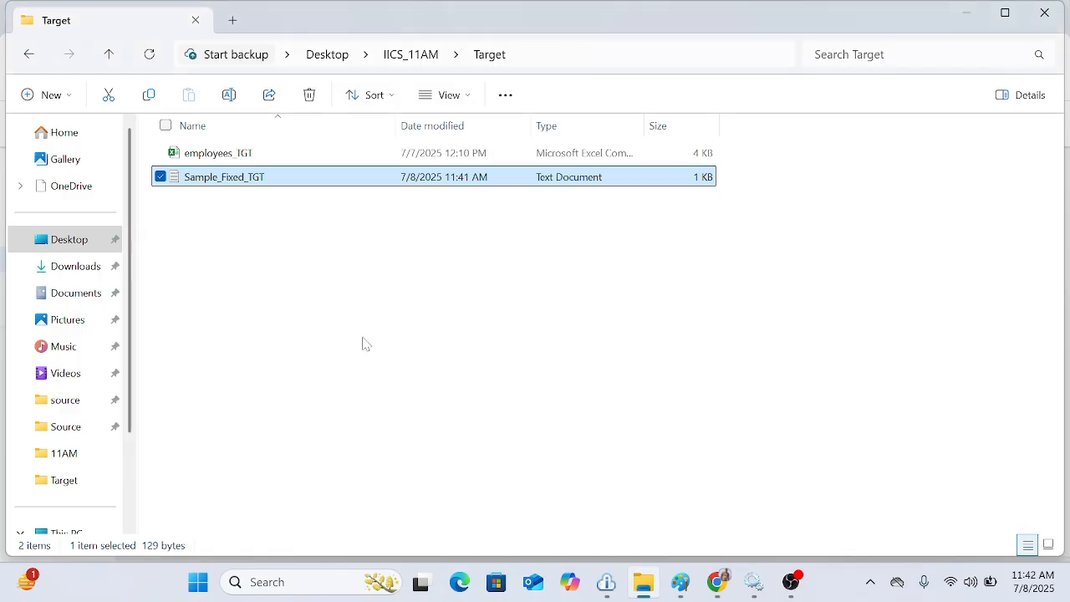
pyautogui.doubleClick(219, 180)
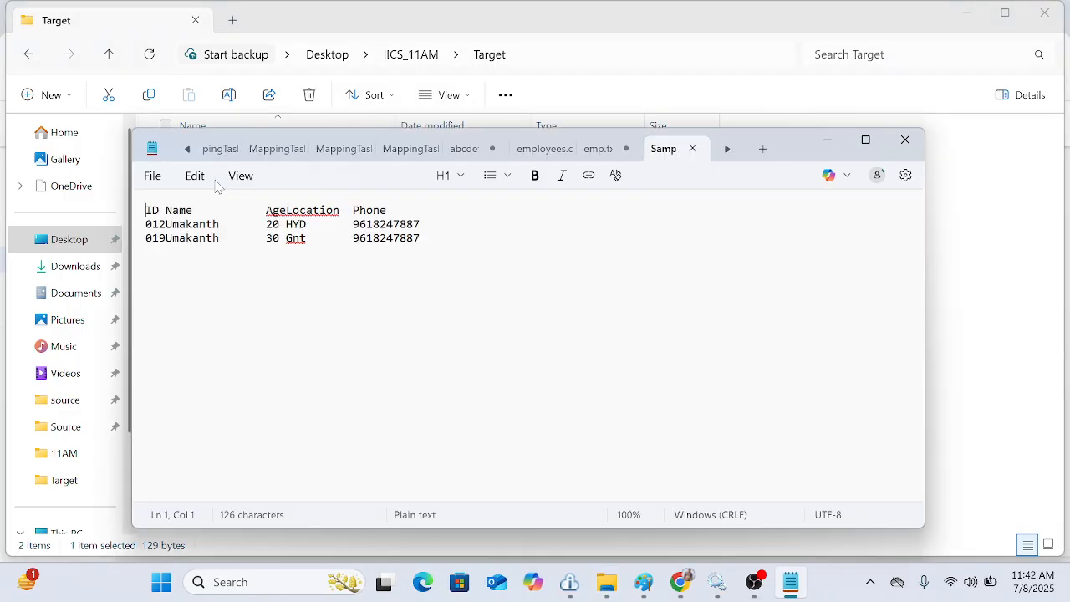
pyautogui.click(909, 142)
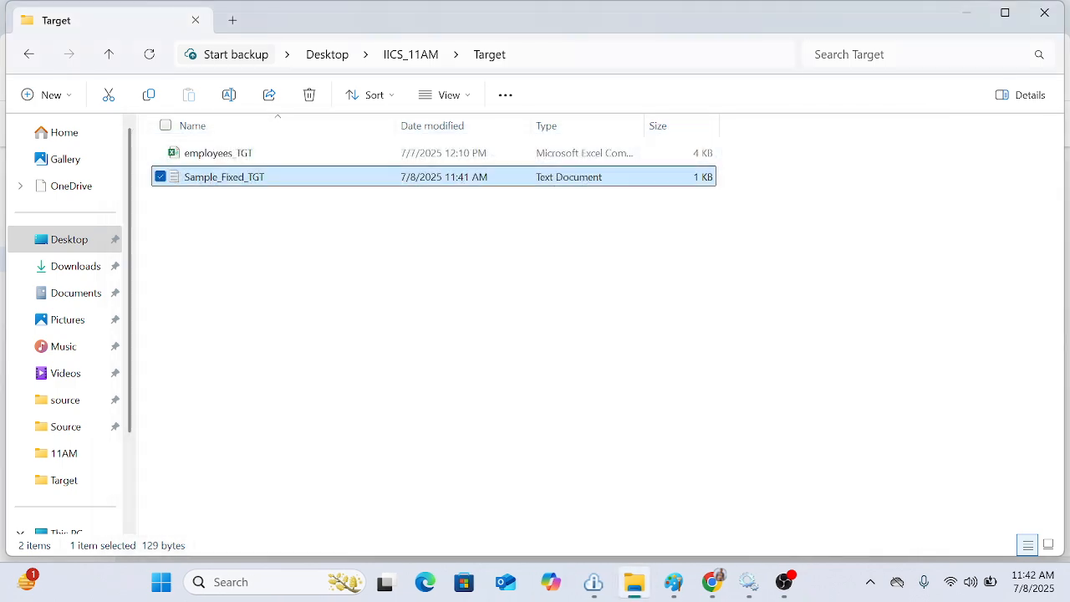
pyautogui.click(1044, 12)
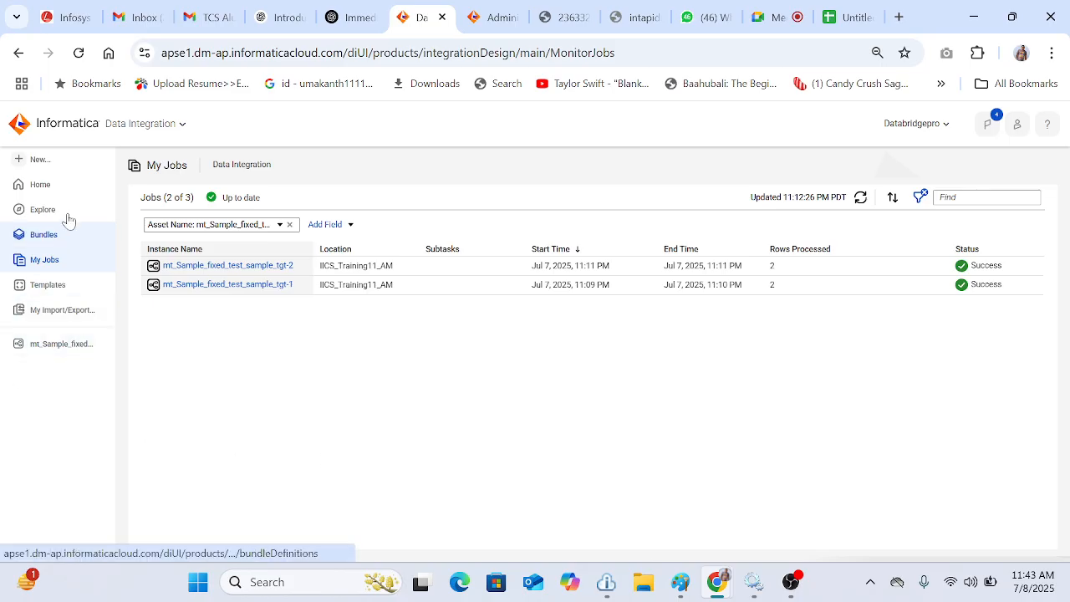
# Step: Create a new mapping asset
pyautogui.click(38, 159)
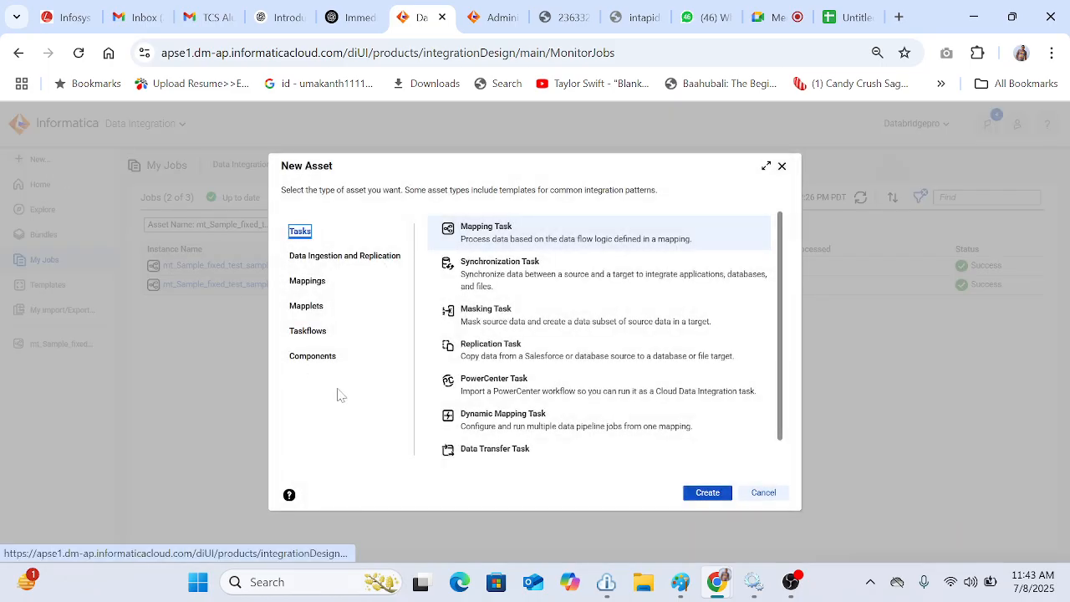
pyautogui.click(305, 285)
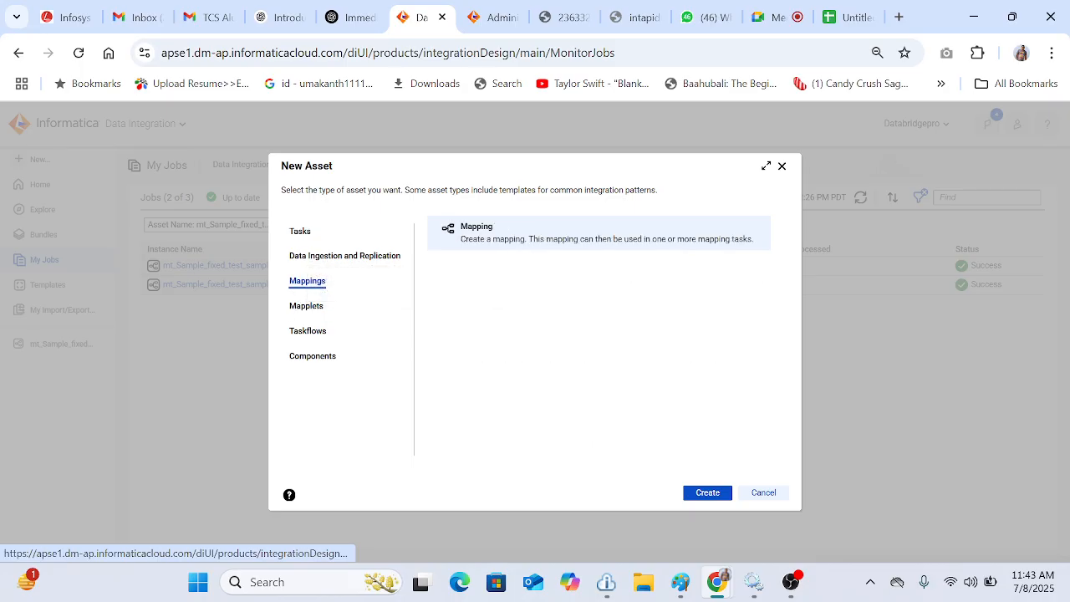
pyautogui.click(722, 495)
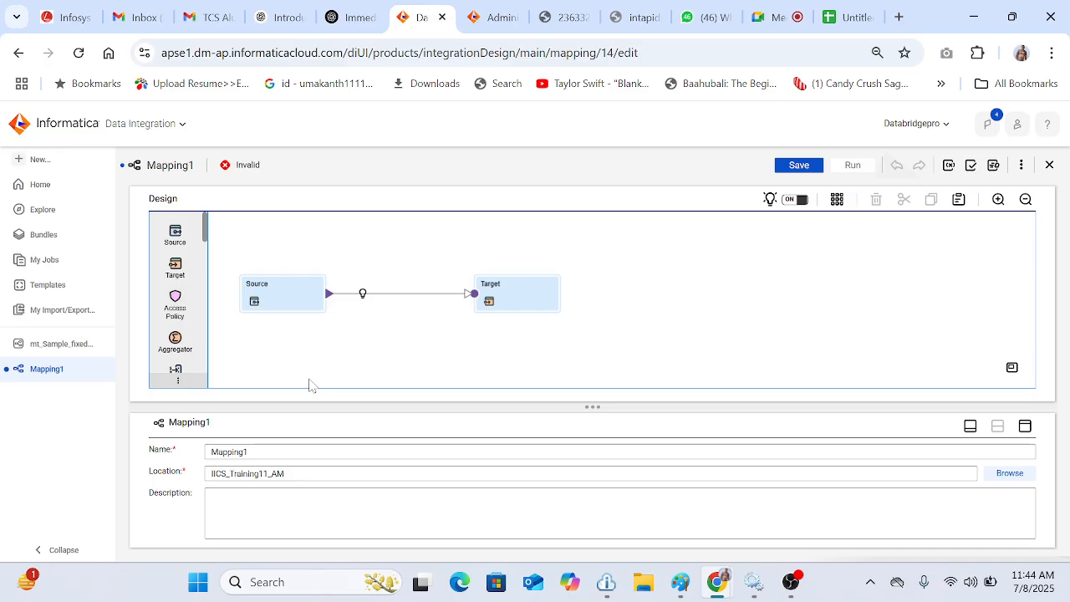
# Step: Open the m_Sample_fixed_test_sample_tgt mapping from the IICS_Training11_AM project in Explore, then return to Mapping1
pyautogui.click(66, 211)
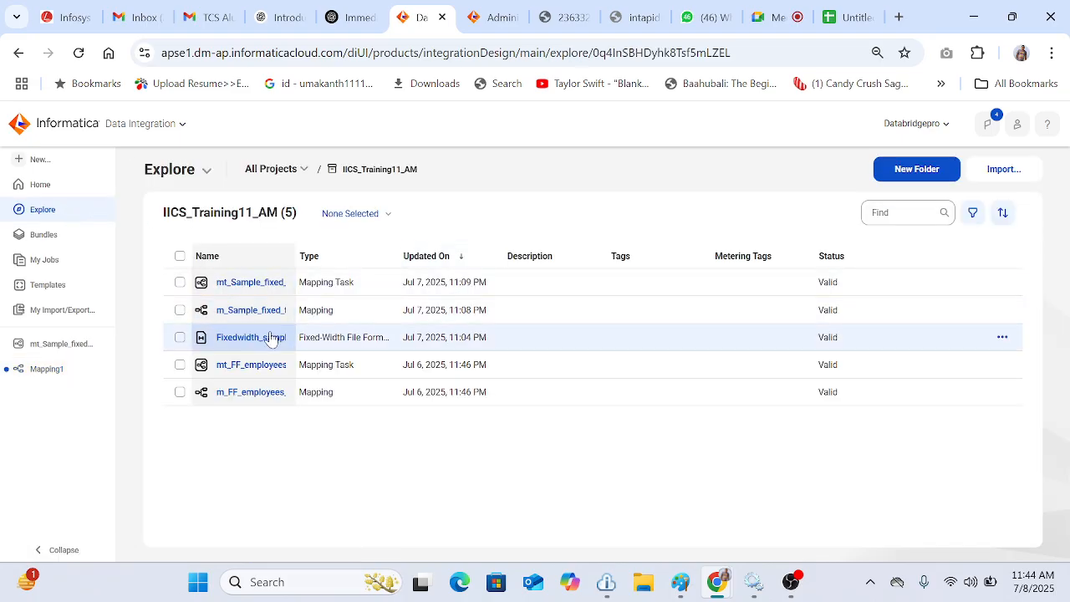
pyautogui.click(249, 310)
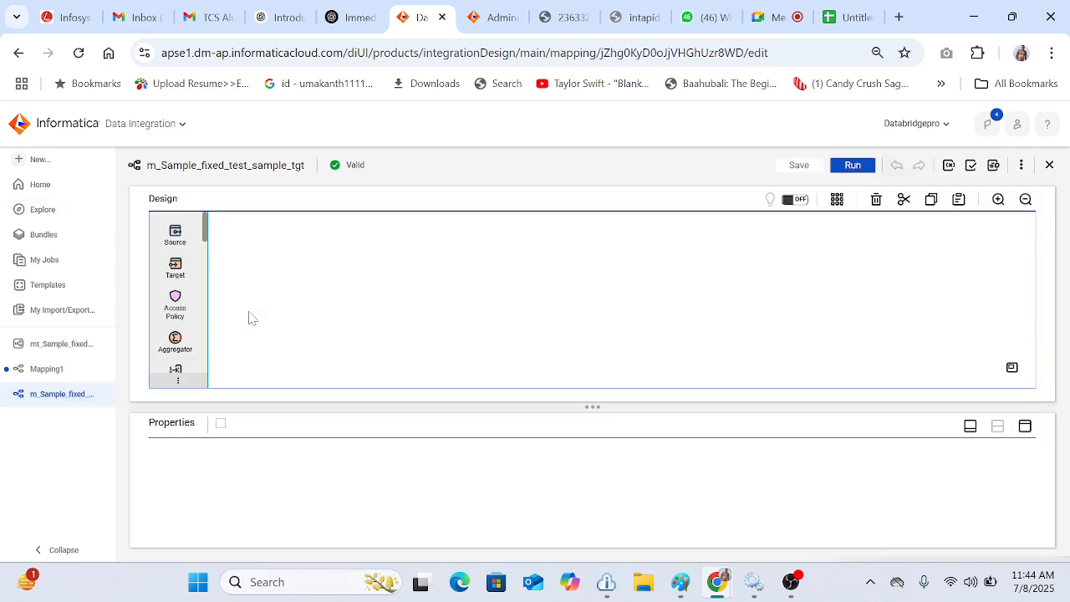
pyautogui.click(54, 375)
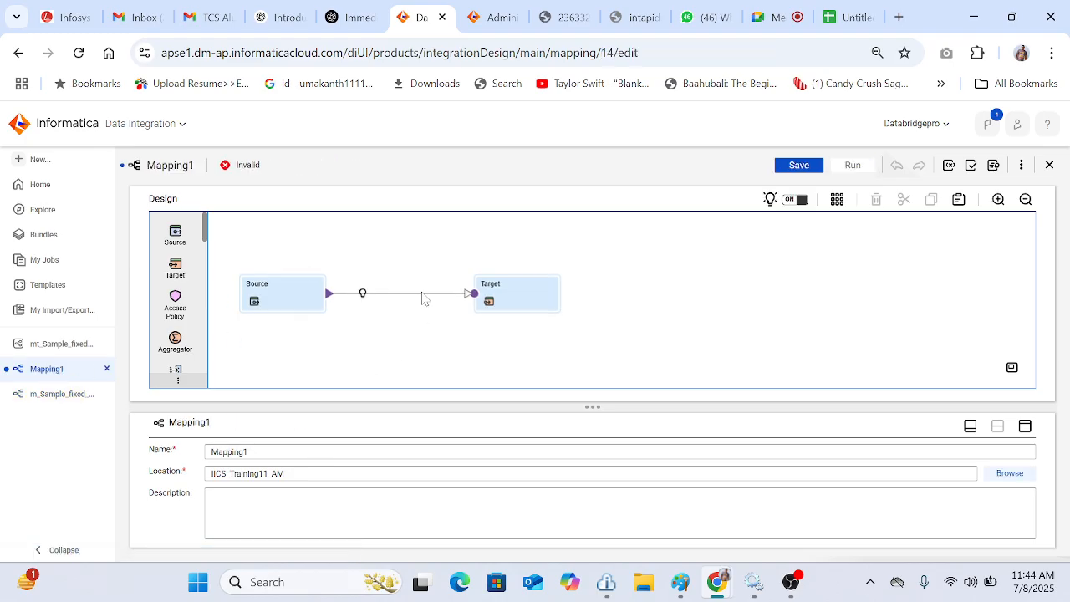
# Step: Delete the default Source transformation from Mapping1
pyautogui.click(279, 286)
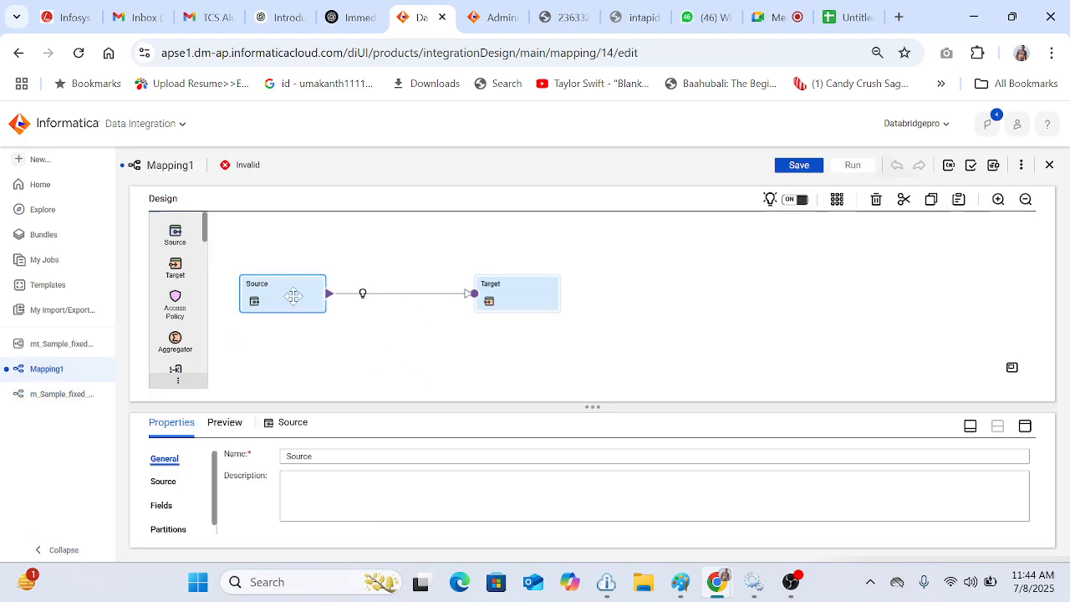
pyautogui.click(876, 198)
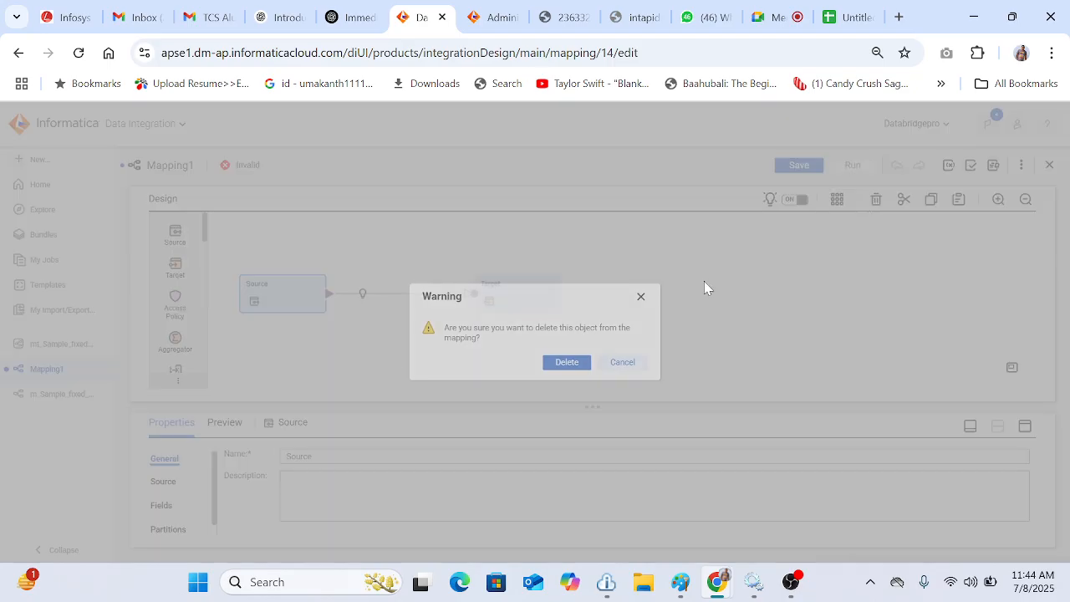
pyautogui.click(564, 365)
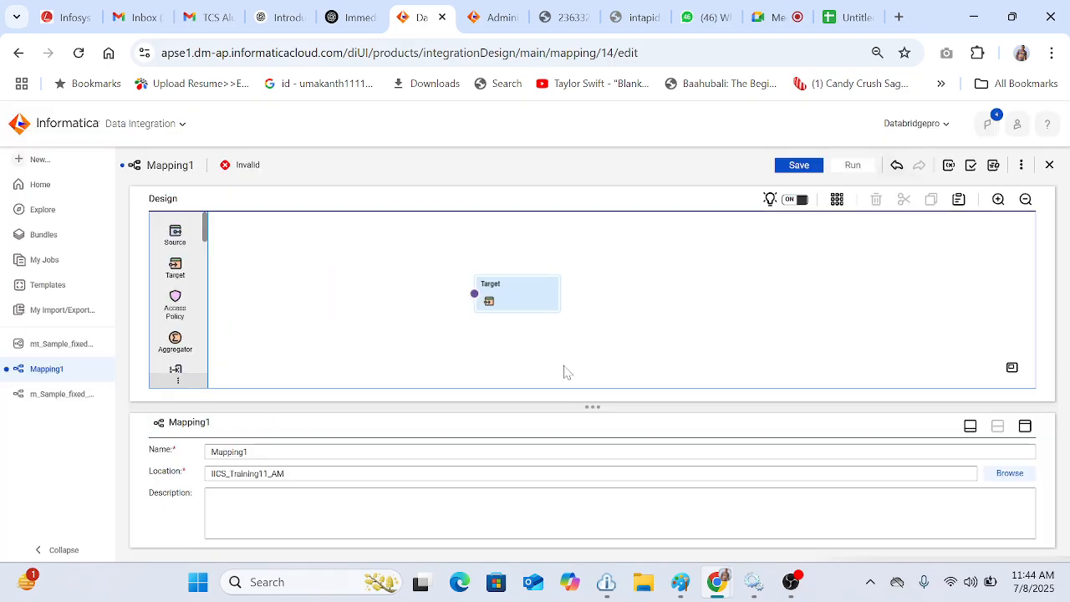
# Step: Copy the src_sample_fixed_file_test source from m_Sample_fixed_test_sample_tgt and paste it into Mapping1
pyautogui.click(59, 394)
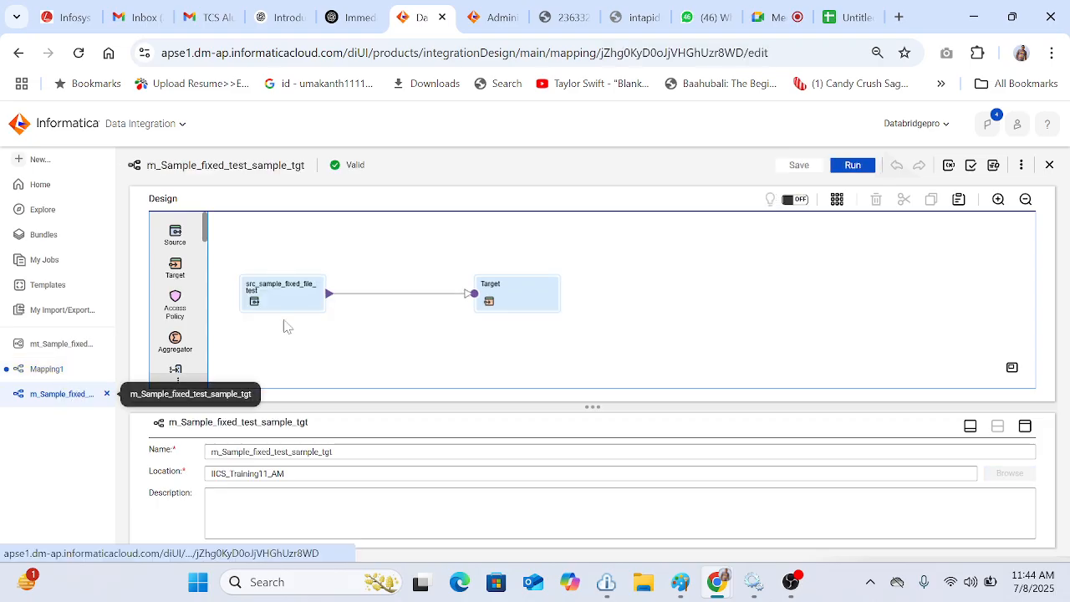
pyautogui.click(273, 306)
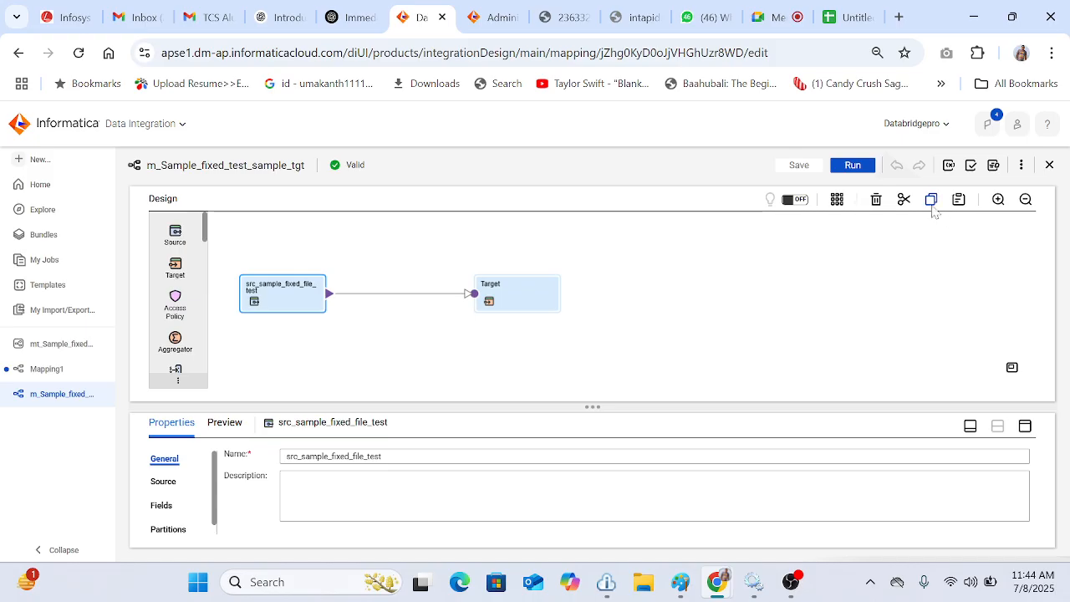
pyautogui.click(59, 370)
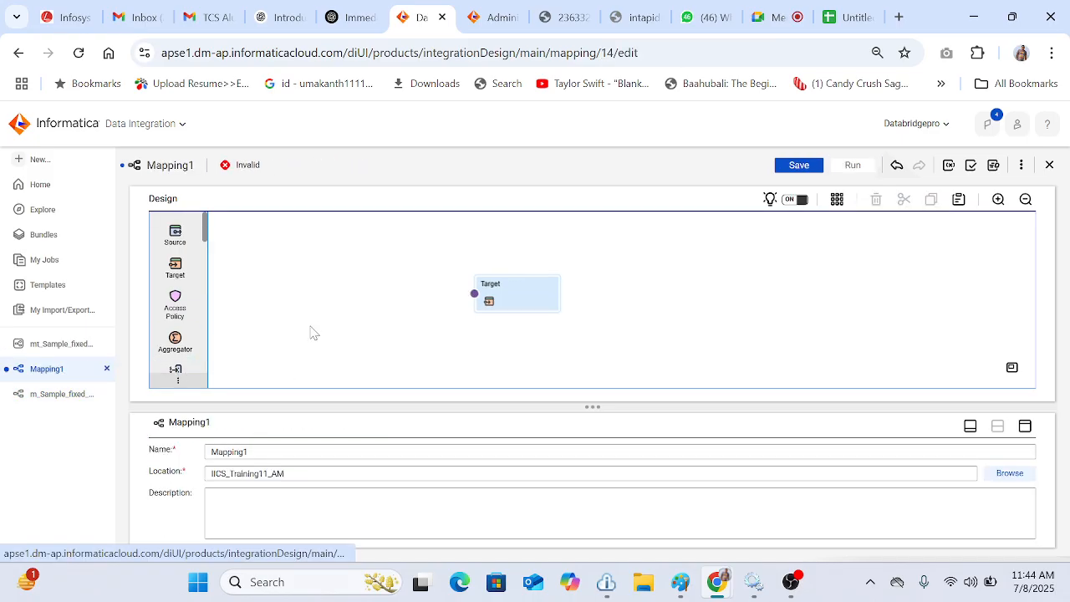
pyautogui.click(963, 208)
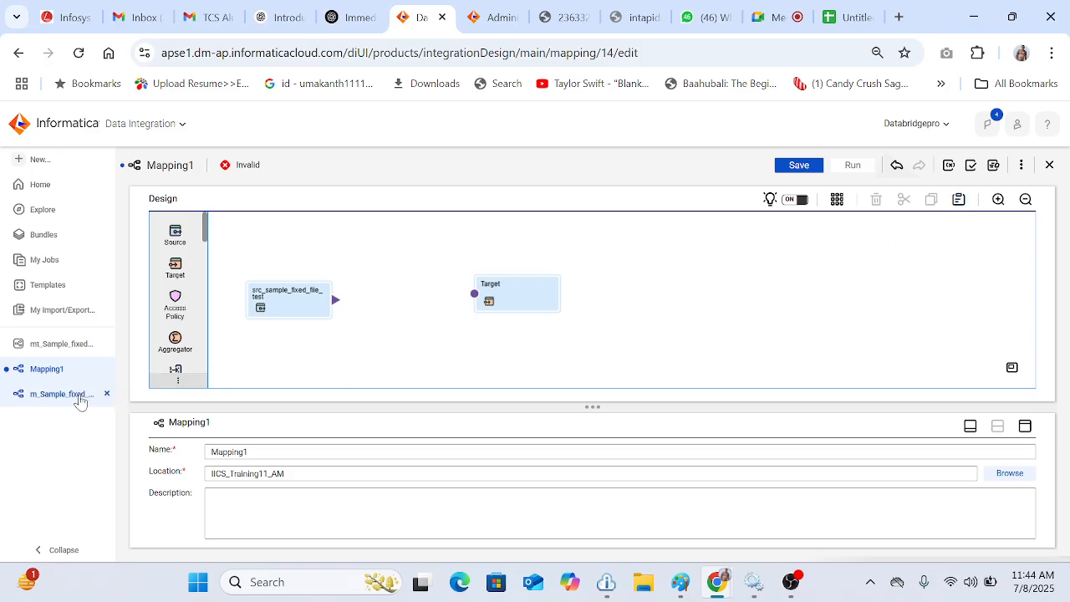
# Step: Rename the target to tgt_Generated_tgt and link the pasted source to it
pyautogui.click(513, 304)
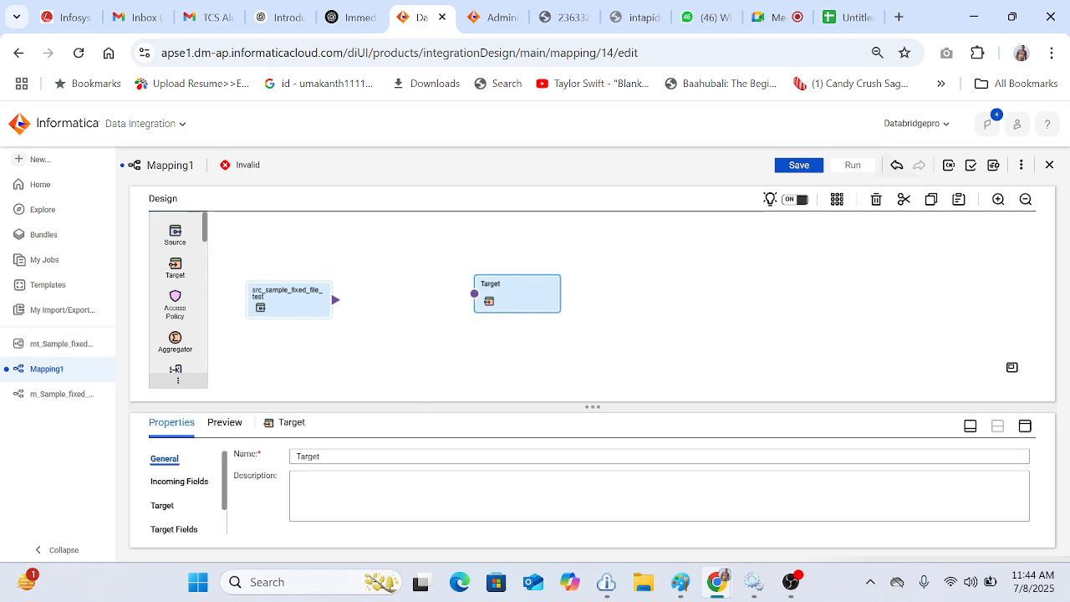
pyautogui.click(389, 456)
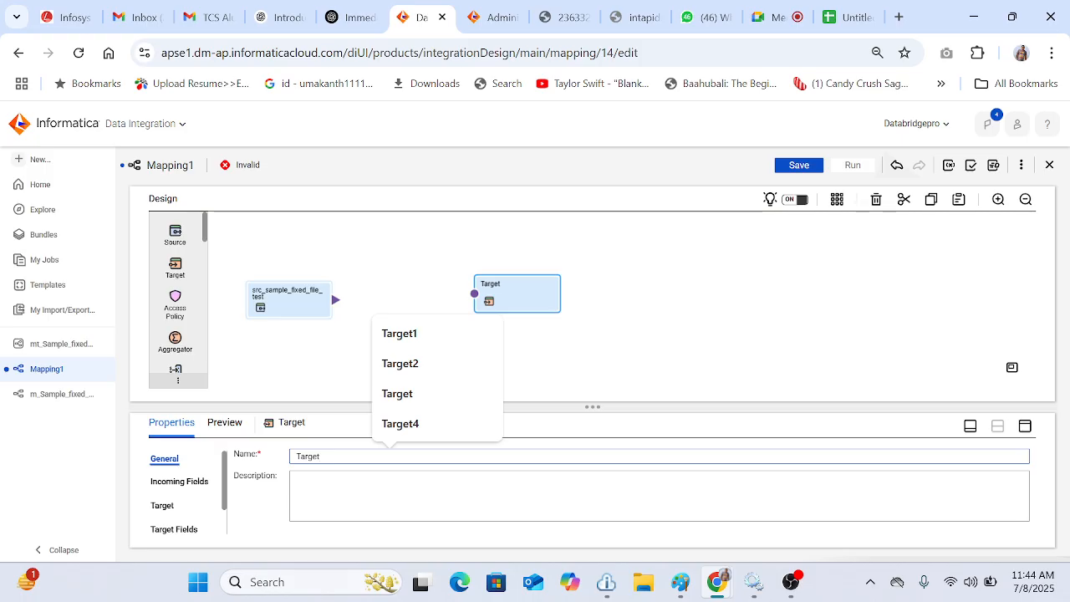
pyautogui.press('BackSpace')
pyautogui.press('BackSpace')
pyautogui.press('BackSpace')
pyautogui.press('BackSpace')
pyautogui.press('BackSpace')
pyautogui.press('BackSpace')
pyautogui.write('tgt_')
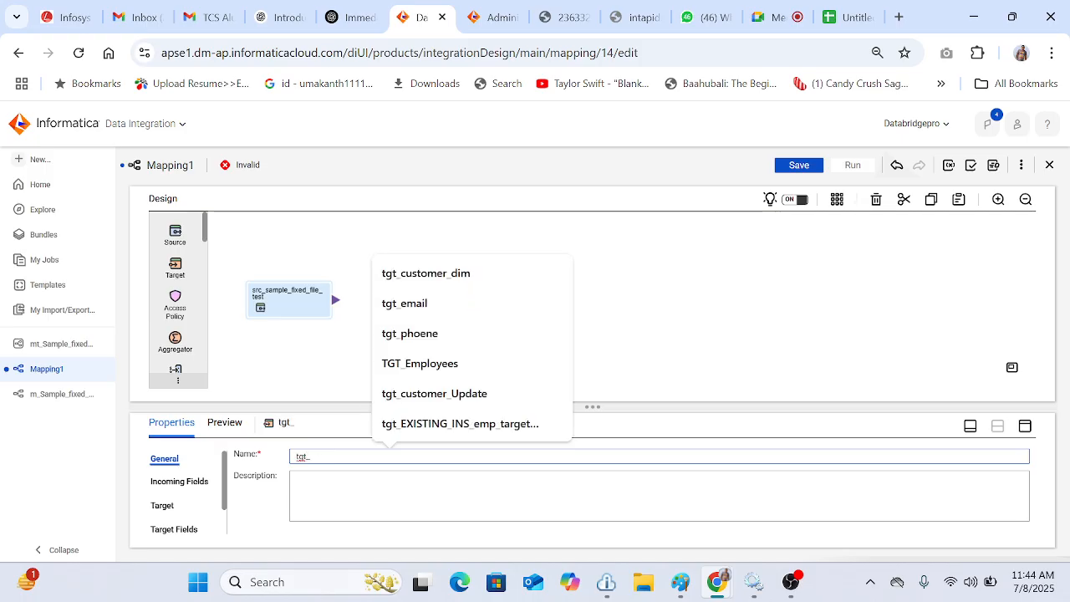
pyautogui.write('Geerated')
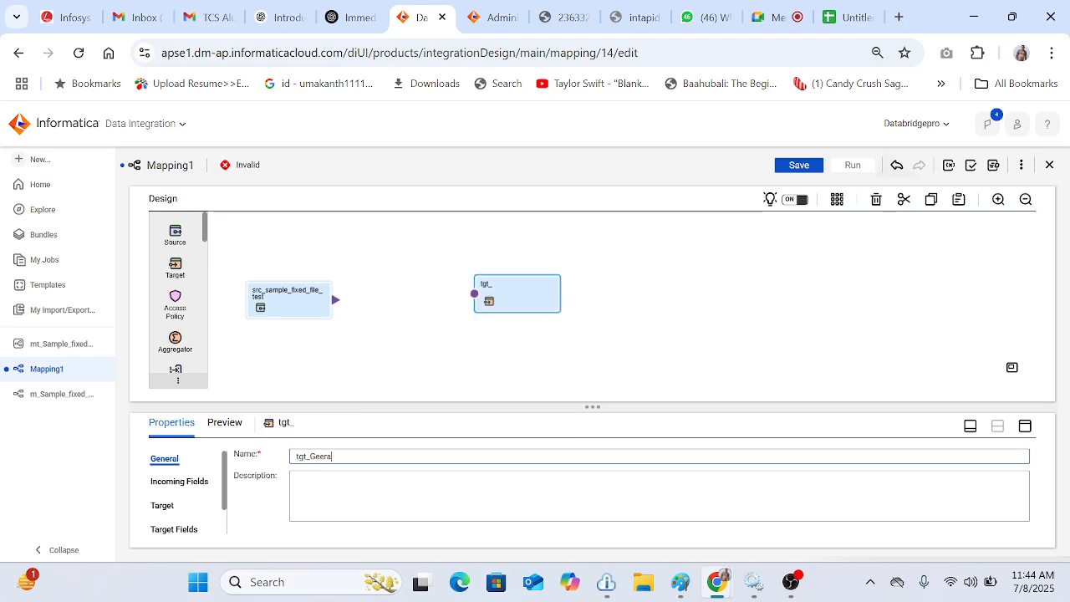
pyautogui.press('BackSpace')
pyautogui.press('BackSpace')
pyautogui.press('BackSpace')
pyautogui.press('BackSpace')
pyautogui.press('BackSpace')
pyautogui.press('BackSpace')
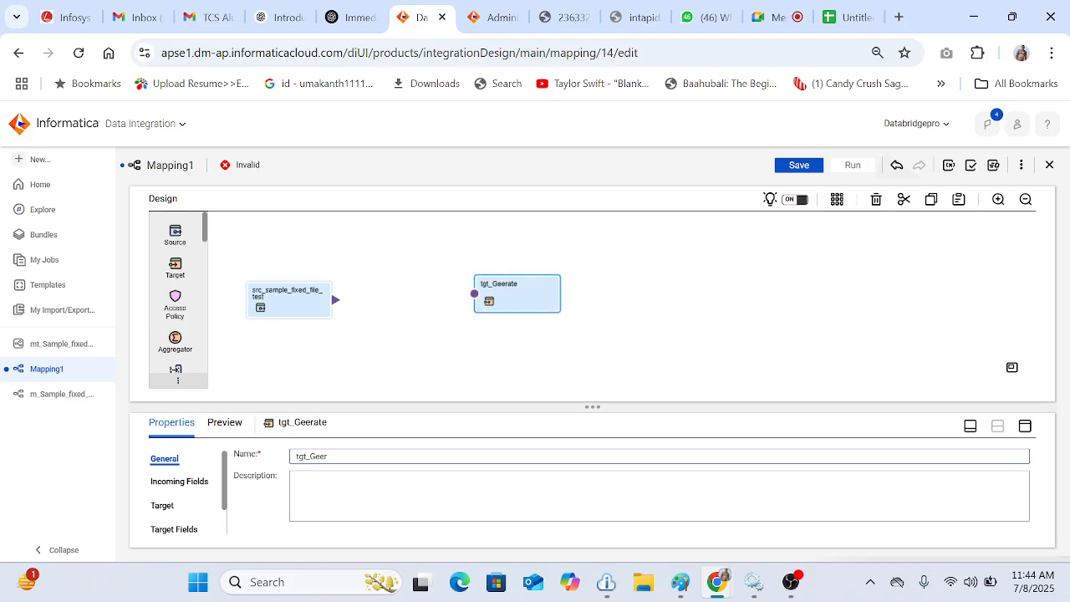
pyautogui.write('nerated_tgt')
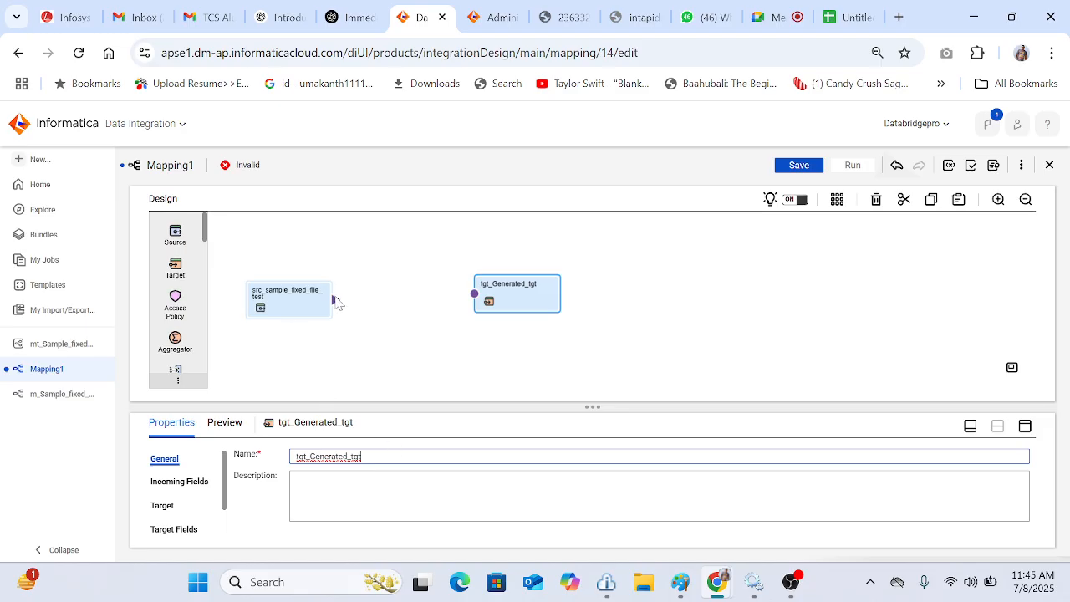
pyautogui.moveTo(335, 300); pyautogui.dragTo(474, 294)
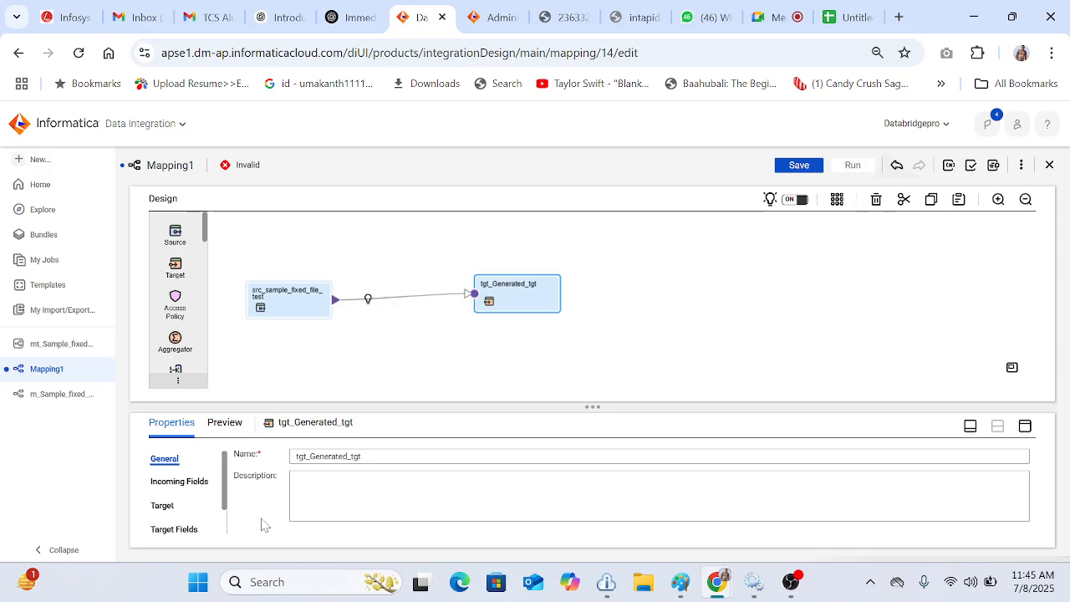
# Step: Set the target's connection to conn_FF_IICS_11AM (Flat File)
pyautogui.click(163, 507)
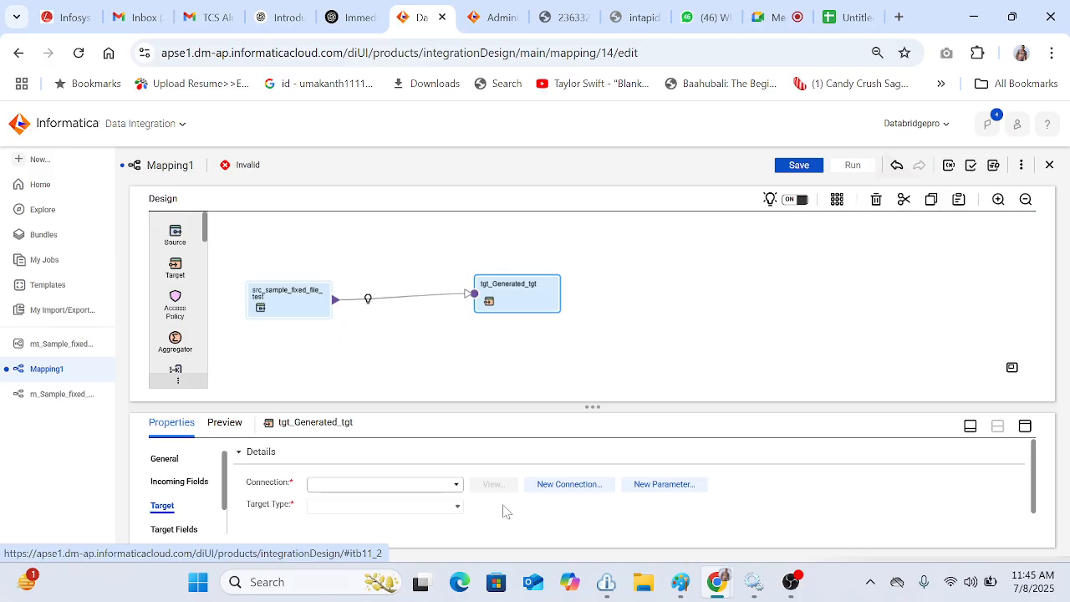
pyautogui.click(451, 484)
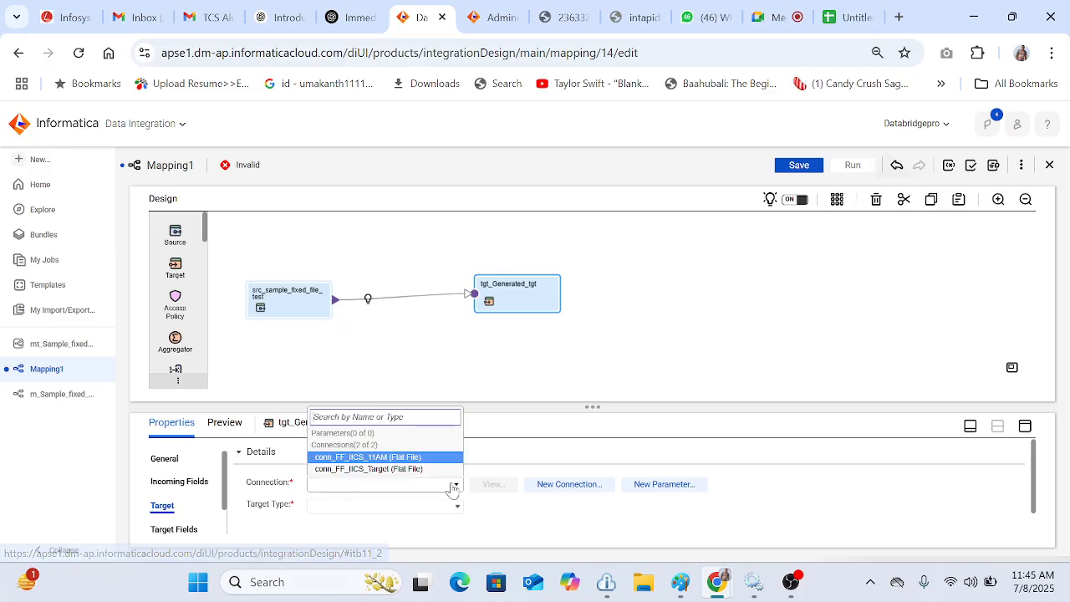
pyautogui.click(385, 459)
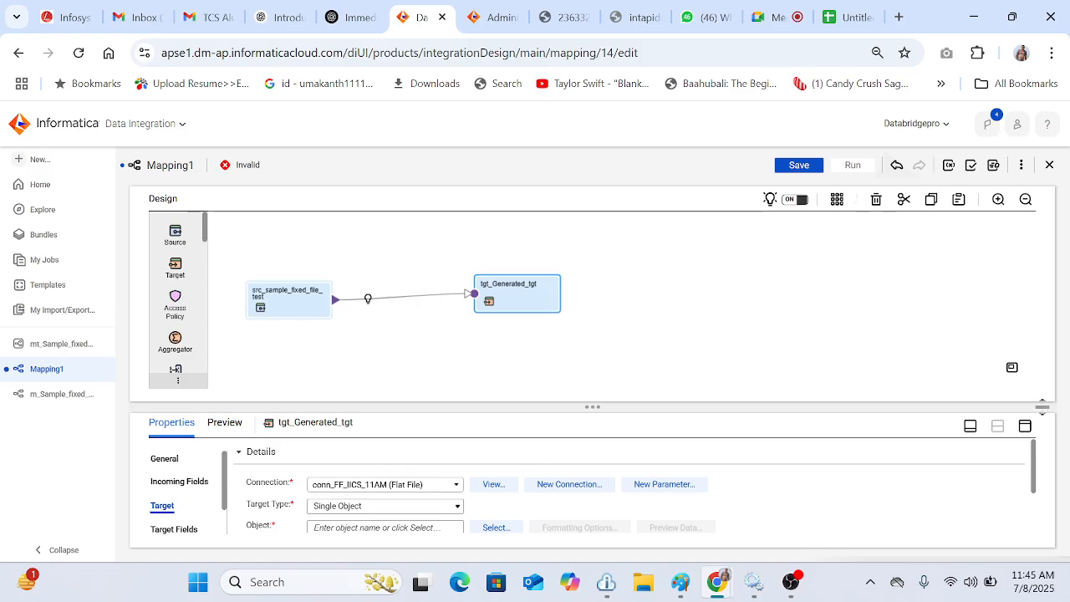
# Step: Make the target create a new file at runtime named generated_Fixed_width_file_test.txt, then view the target's field mapping
pyautogui.click(1025, 426)
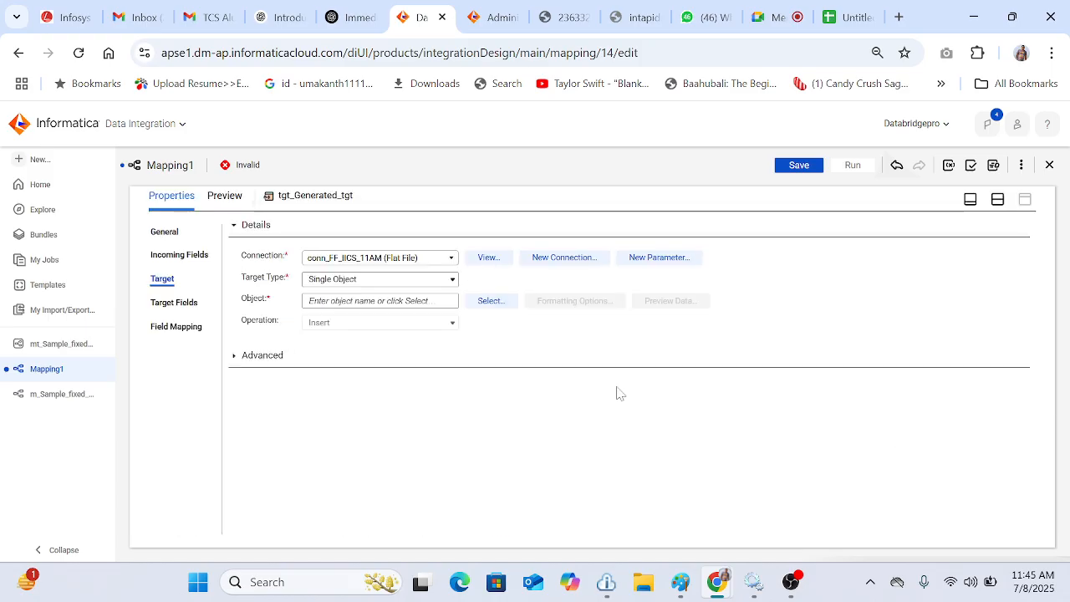
pyautogui.click(498, 302)
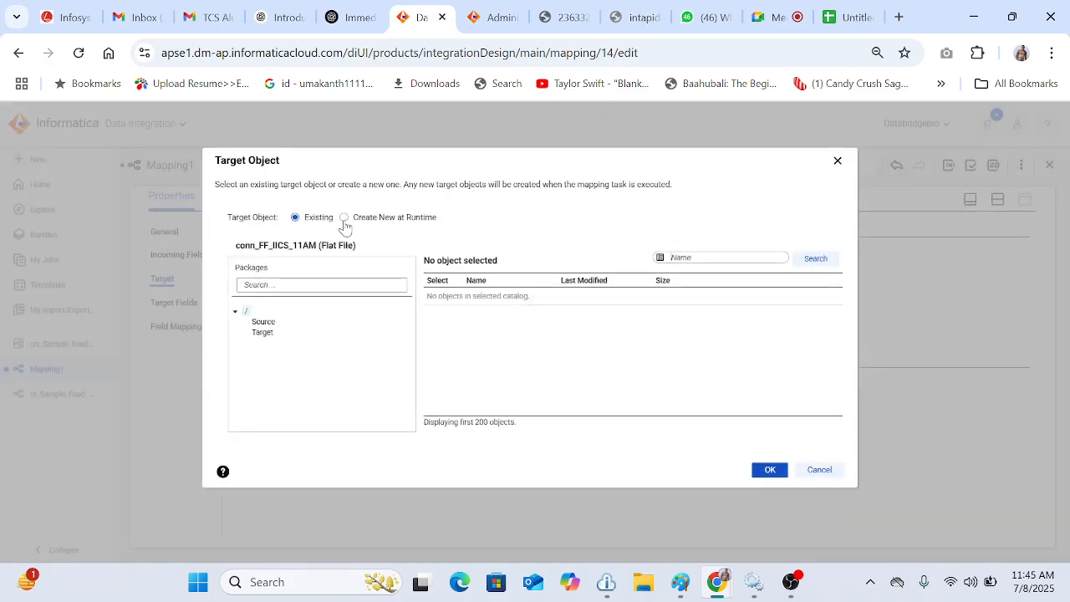
pyautogui.click(344, 218)
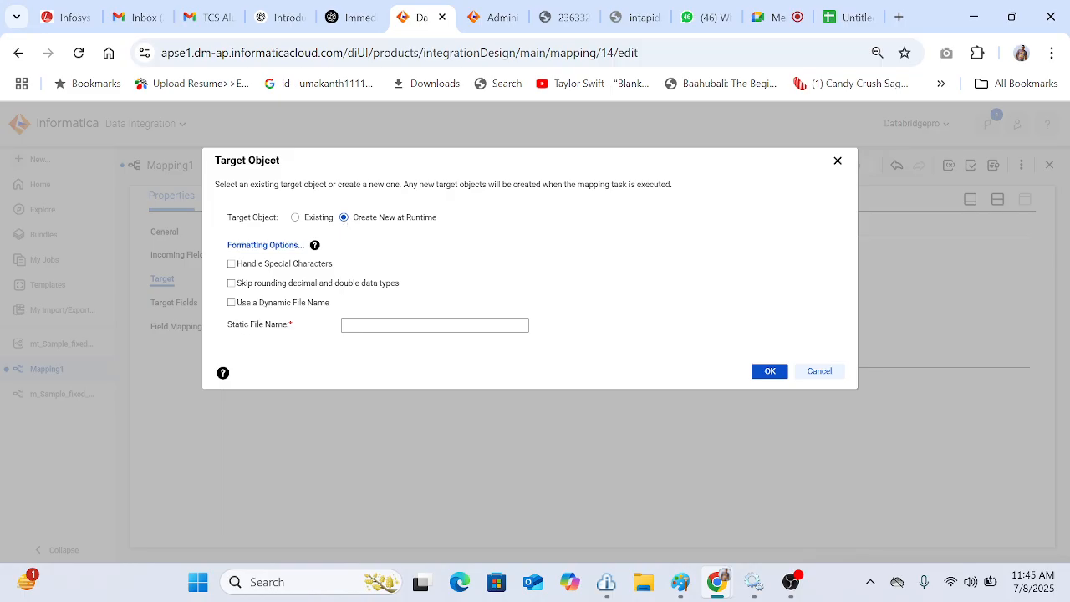
pyautogui.click(352, 325)
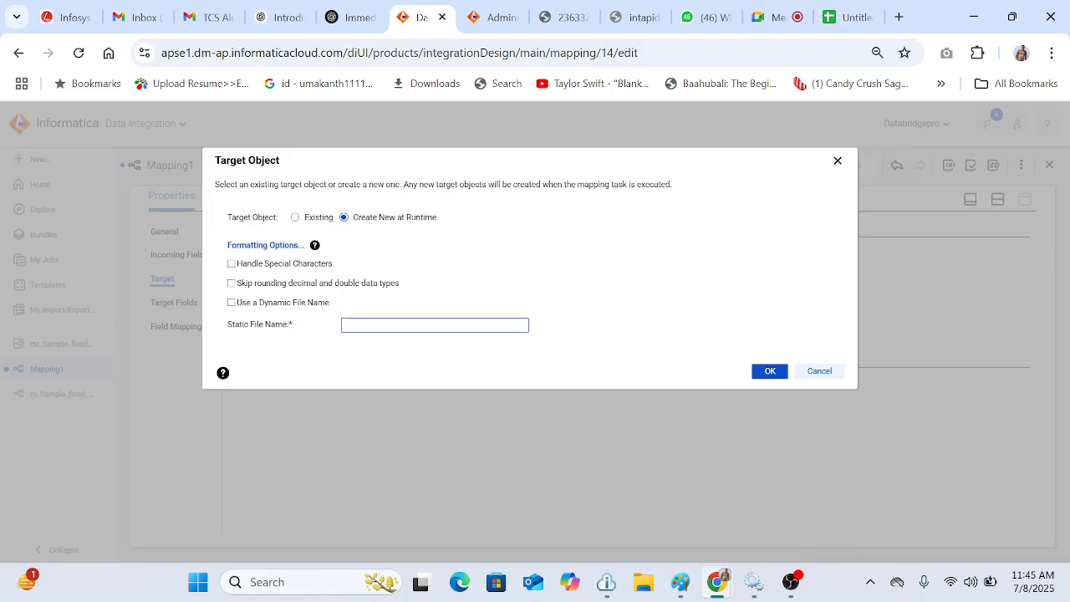
pyautogui.write('genet')
pyautogui.write('ated')
pyautogui.write('_ob')
pyautogui.press('BackSpace')
pyautogui.press('BackSpace')
pyautogui.write('Fixed_width_file_test')
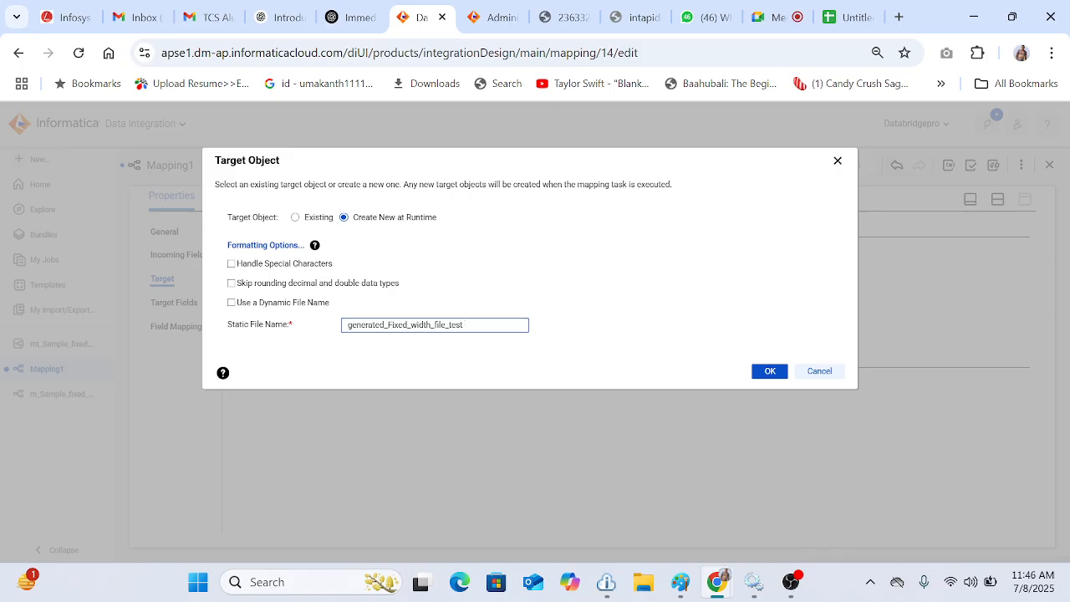
pyautogui.write('.txt')
pyautogui.click(767, 371)
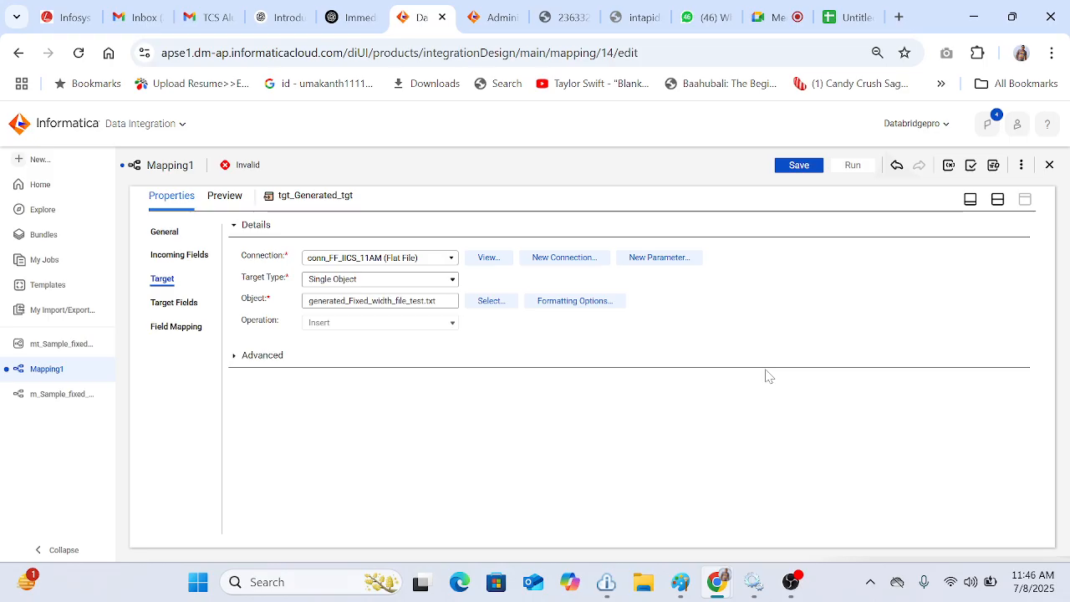
pyautogui.click(199, 329)
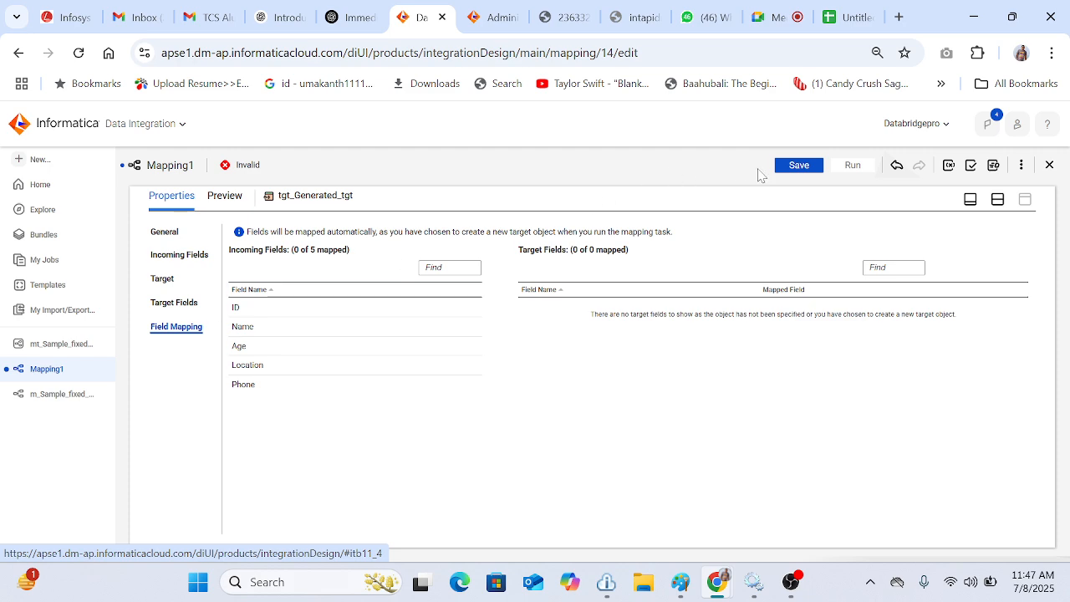
# Step: Rename Mapping1 to m_file_Genereation_during_run and save the mapping
pyautogui.click(794, 167)
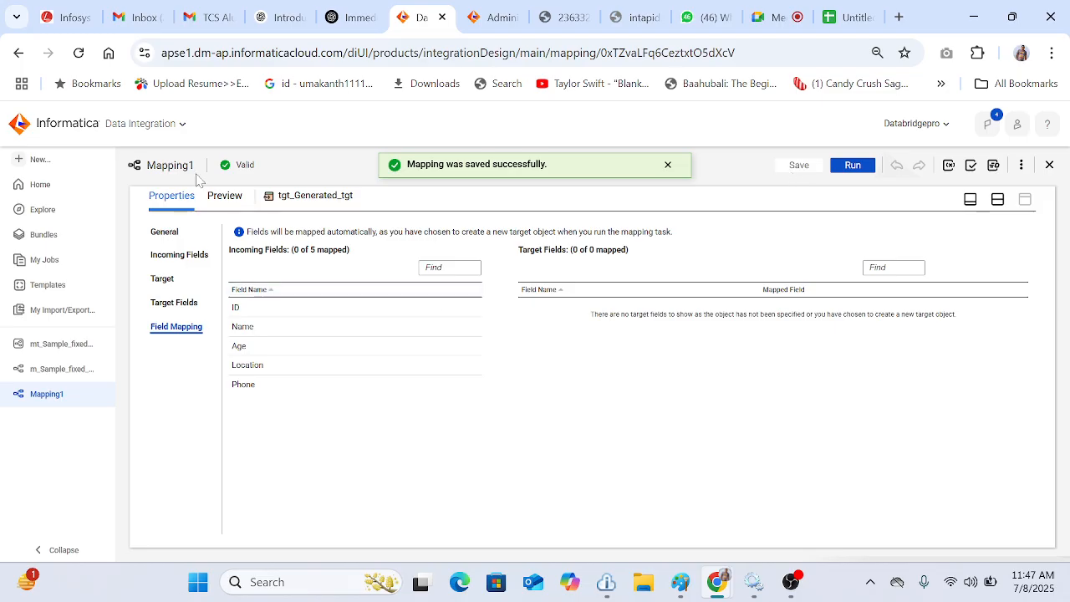
pyautogui.click(997, 199)
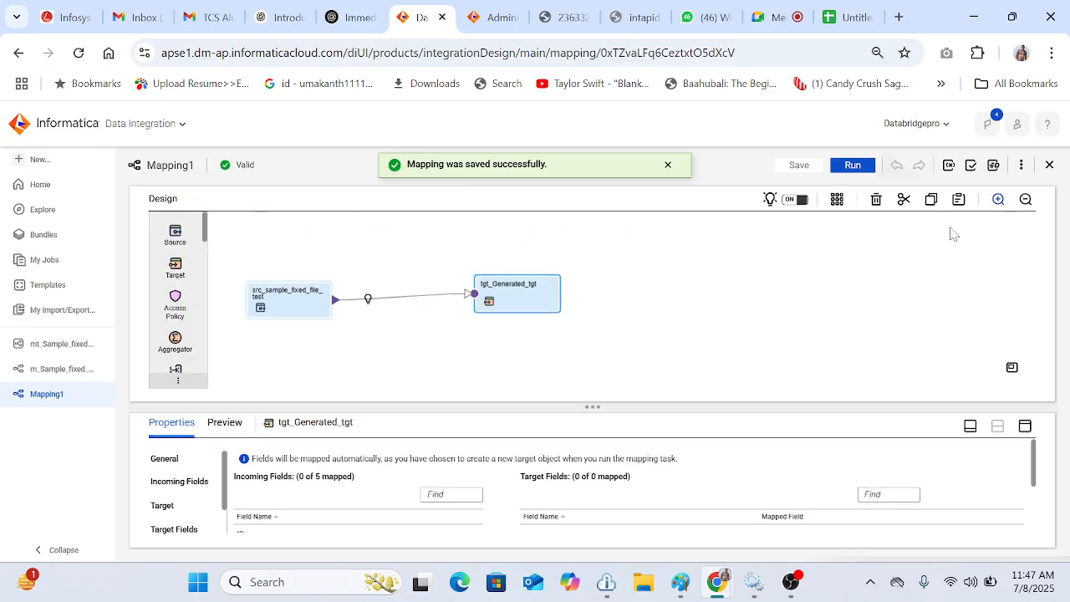
pyautogui.click(420, 343)
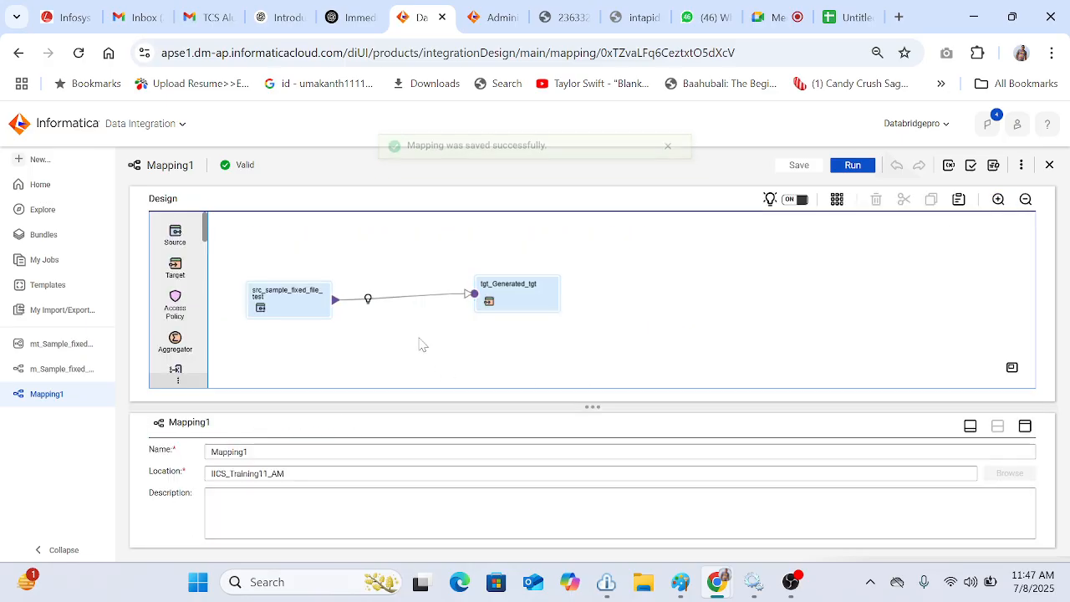
pyautogui.click(303, 449)
pyautogui.hotkey('ctrl', 'a')
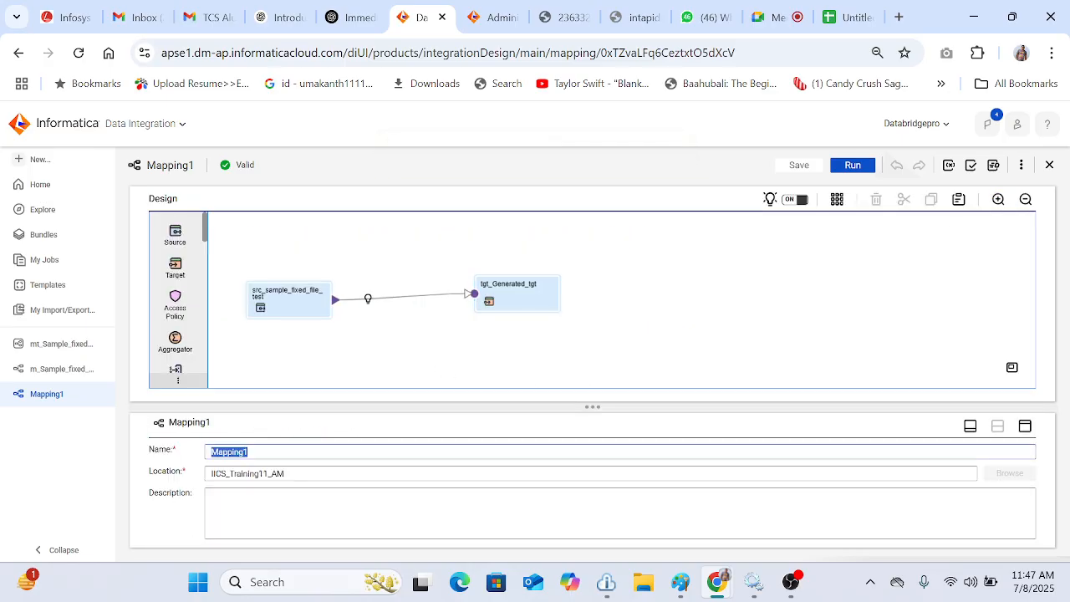
pyautogui.write('m_file')
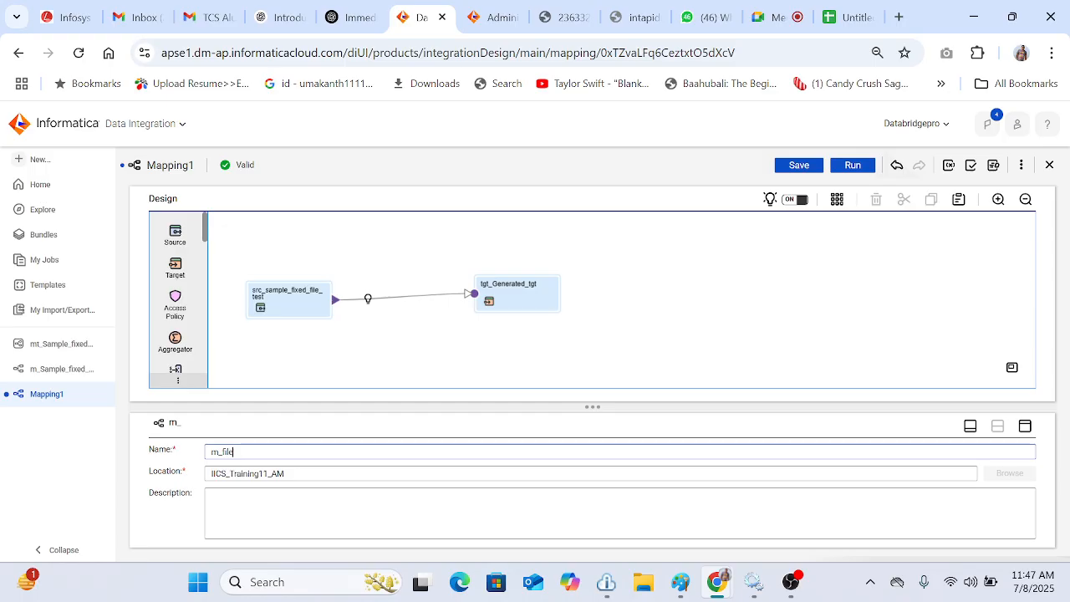
pyautogui.write('_Genere')
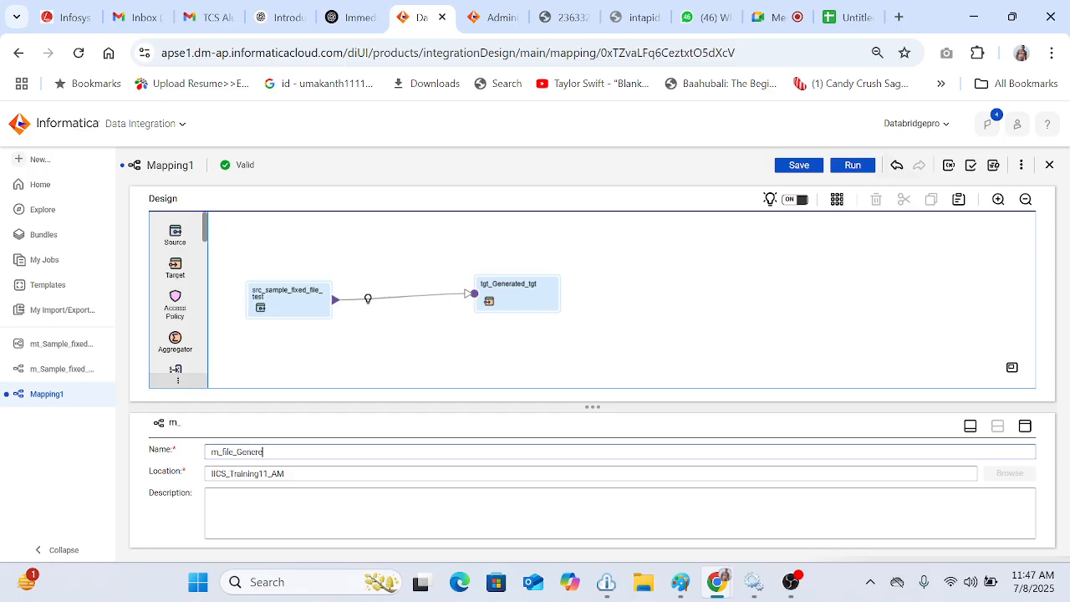
pyautogui.write('ation_')
pyautogui.write('during_')
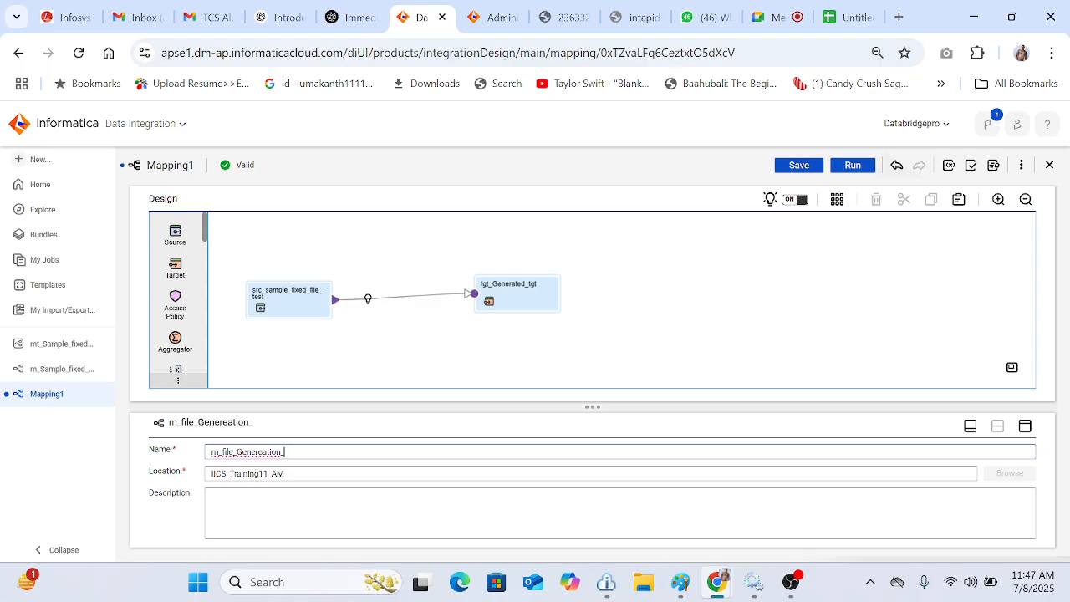
pyautogui.write('run')
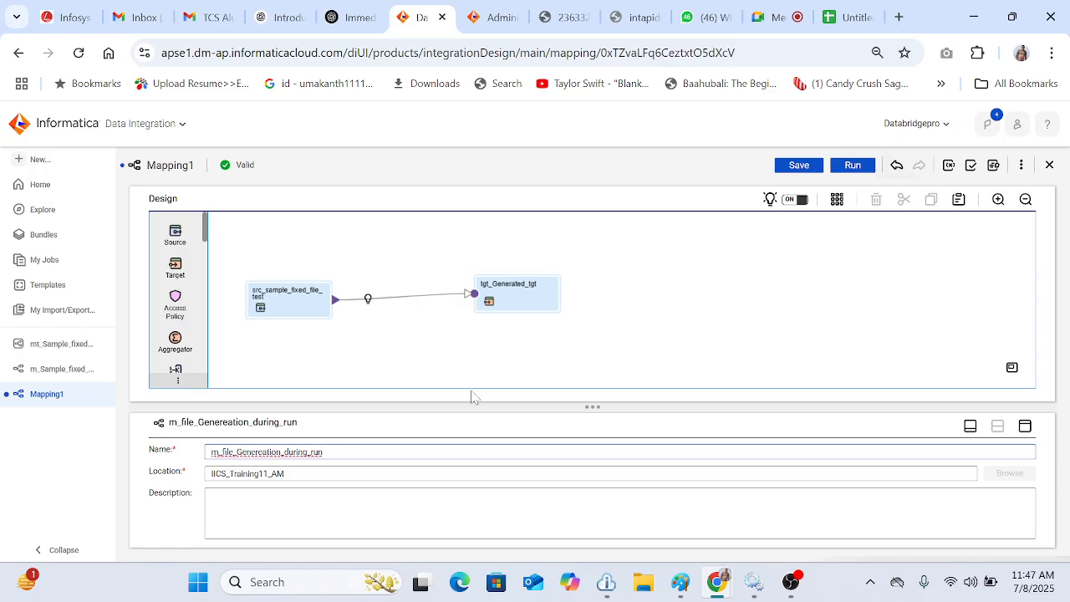
pyautogui.click(534, 361)
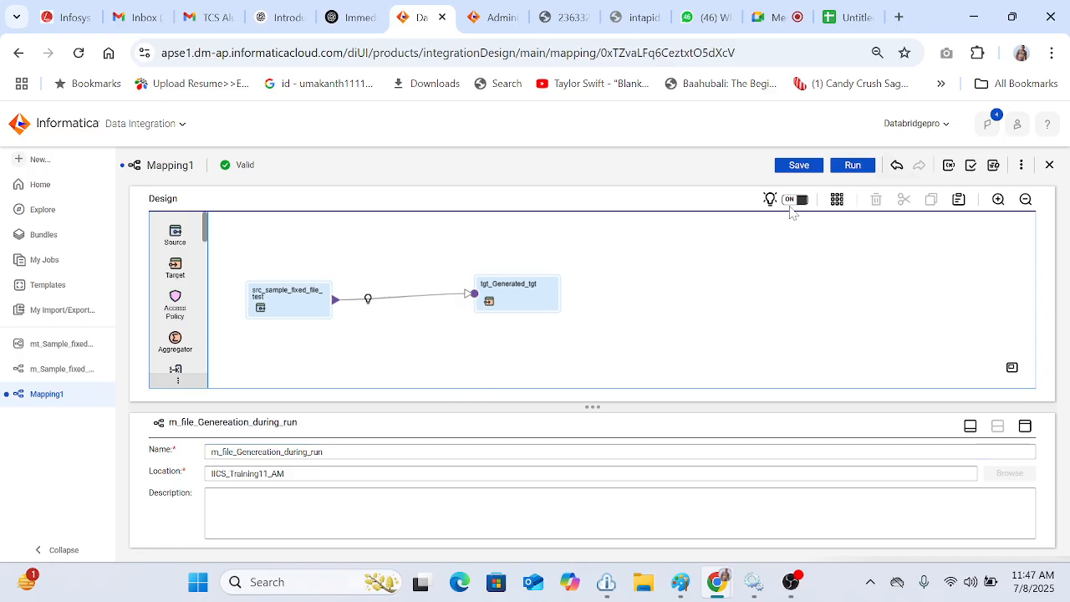
pyautogui.click(808, 168)
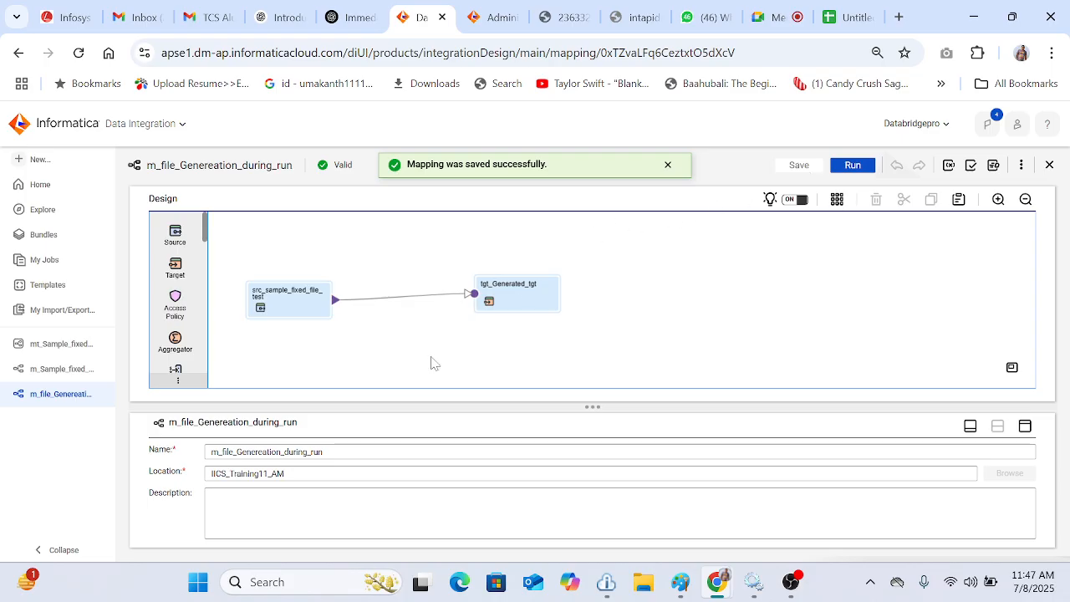
# Step: Create a new mapping task named mt_file_Genereation_during_run and set its runtime environment to the local secure agent
pyautogui.click(334, 452)
pyautogui.hotkey('ctrl', 'a')
pyautogui.hotkey('ctrl', 'c')
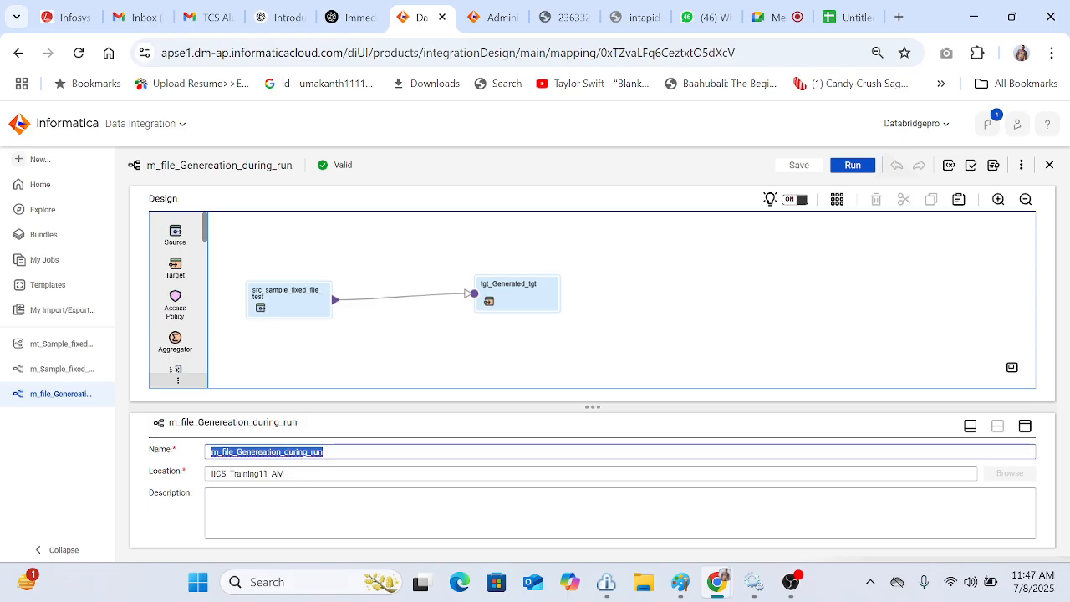
pyautogui.click(58, 167)
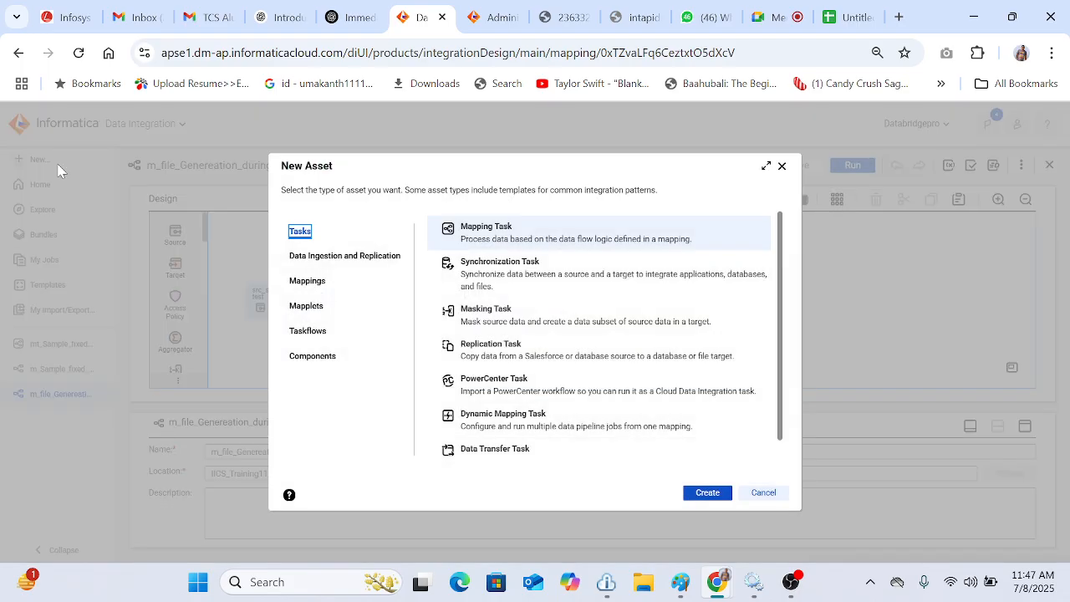
pyautogui.click(724, 494)
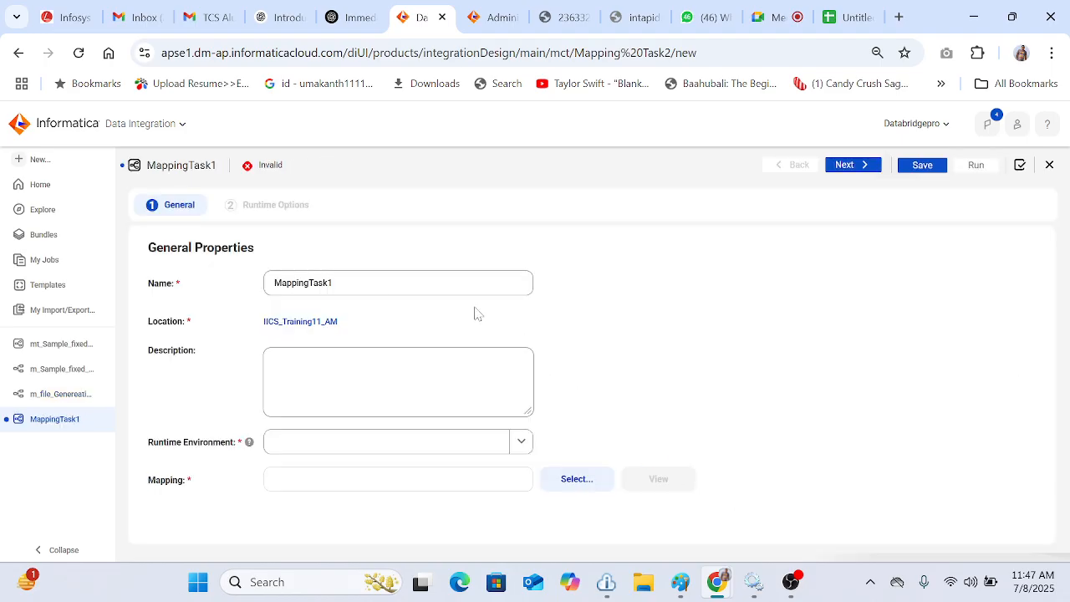
pyautogui.doubleClick(303, 283)
pyautogui.hotkey('ctrl', 'v')
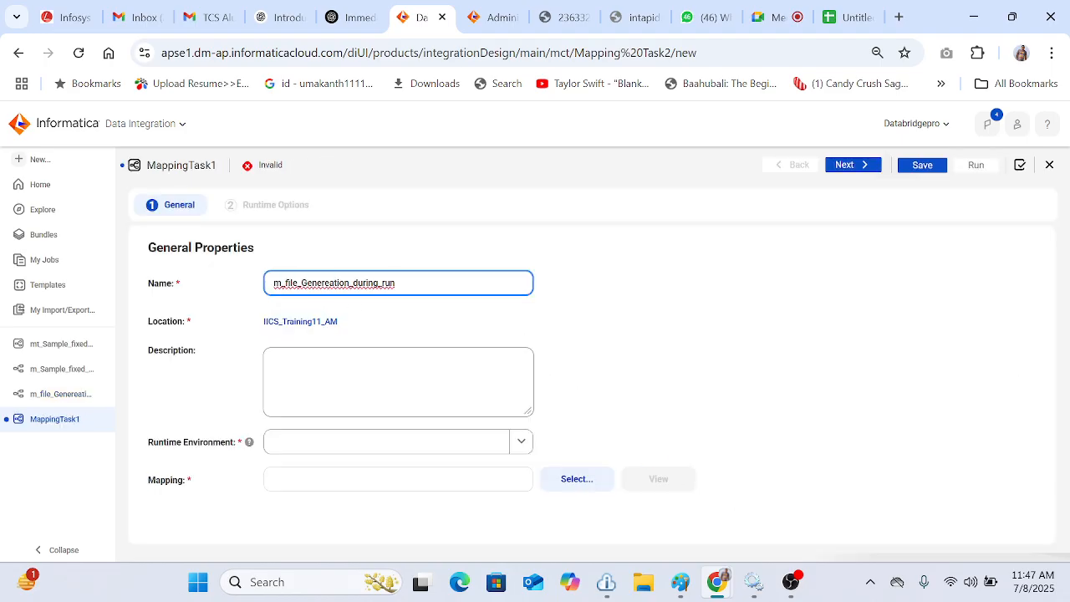
pyautogui.press('Home')
pyautogui.press('Right')
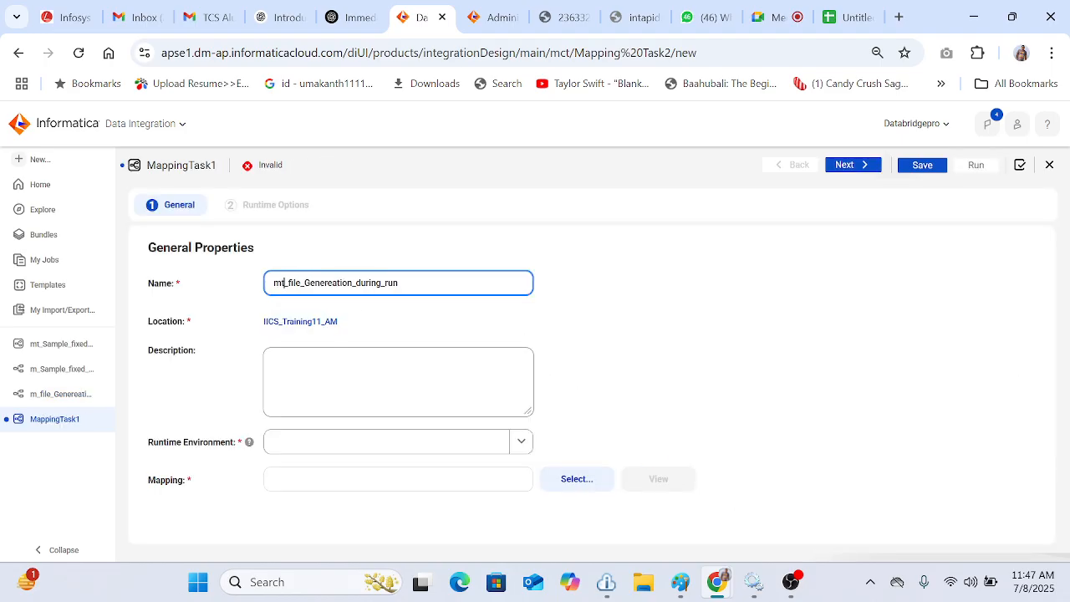
pyautogui.write('t')
pyautogui.click(521, 442)
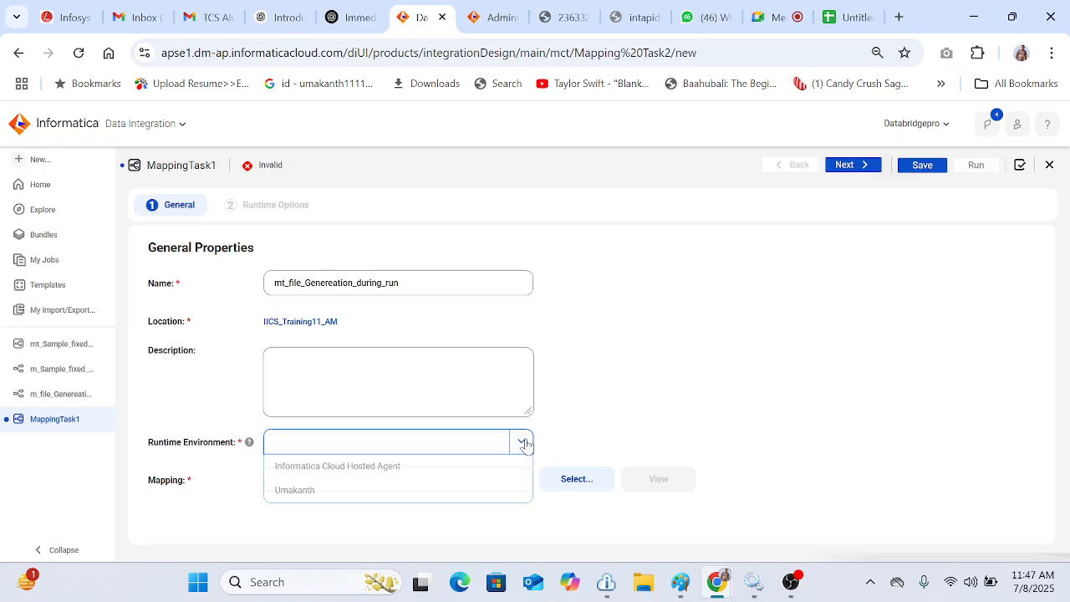
pyautogui.click(361, 492)
# Step: Select m_file_Genereation_during_run as the task's mapping, move to runtime options and save the mapping task
pyautogui.click(578, 478)
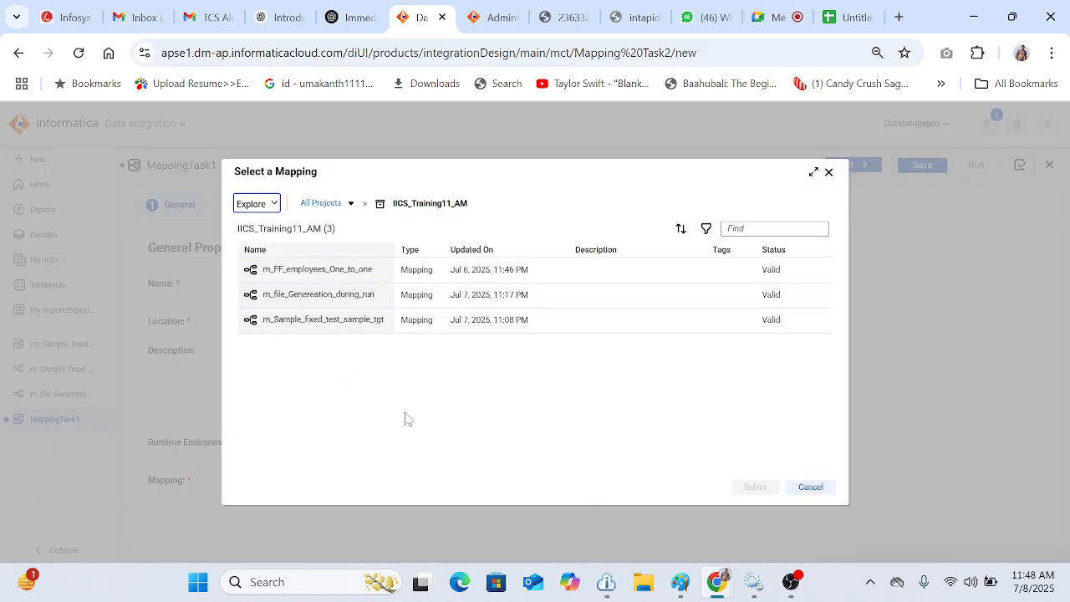
pyautogui.click(285, 329)
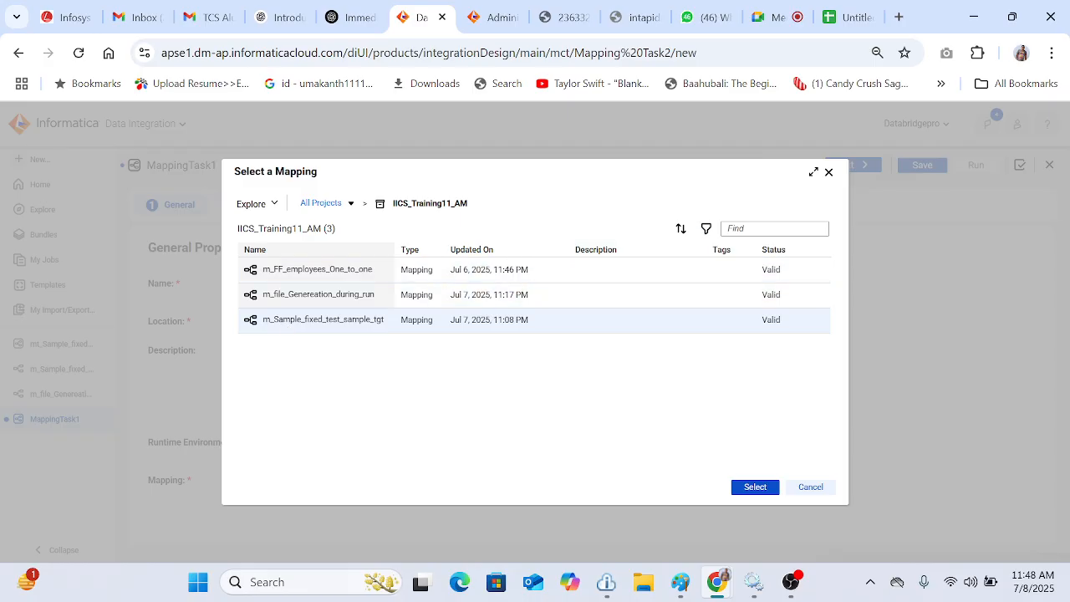
pyautogui.click(753, 229)
pyautogui.hotkey('ctrl', 'v')
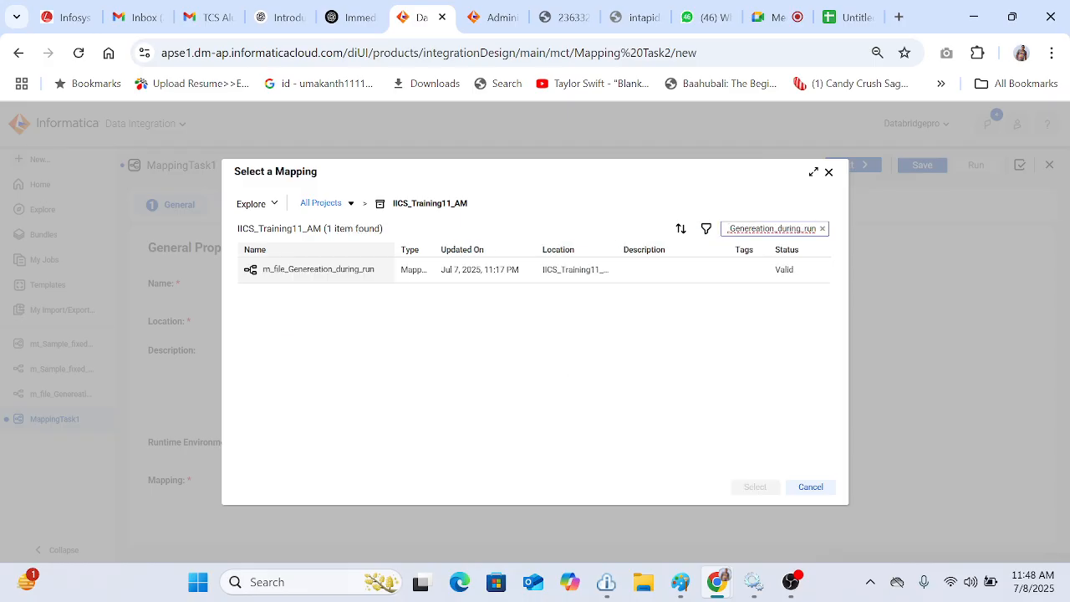
pyautogui.click(332, 277)
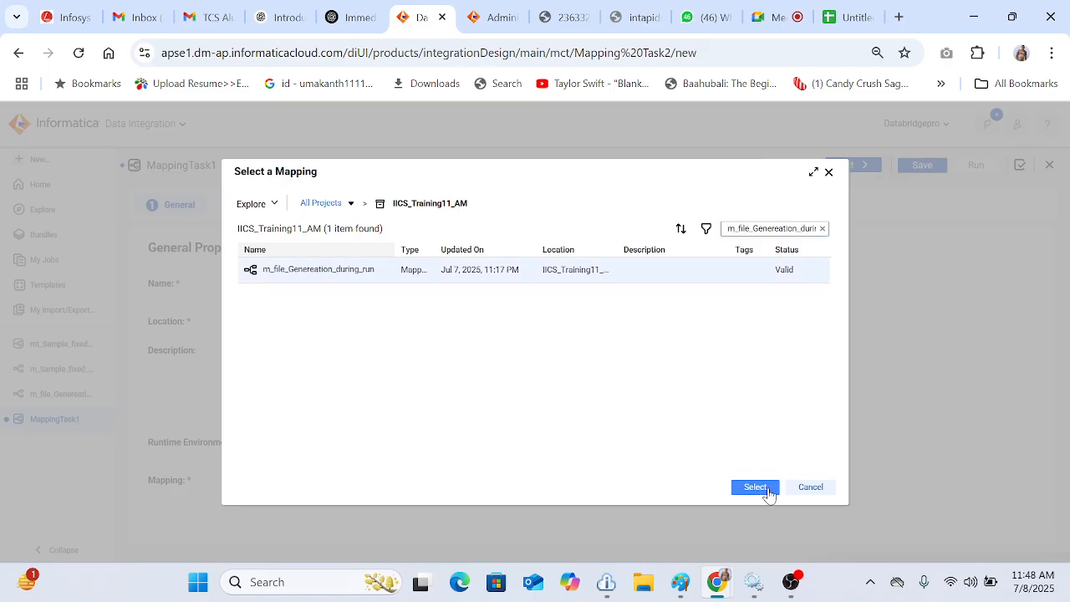
pyautogui.click(767, 491)
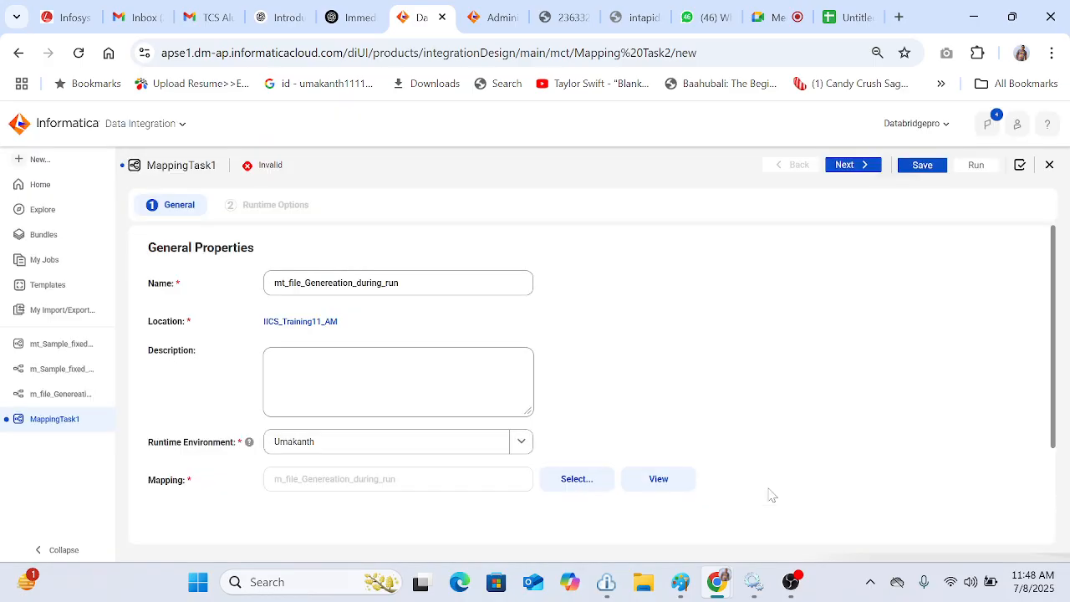
pyautogui.click(846, 165)
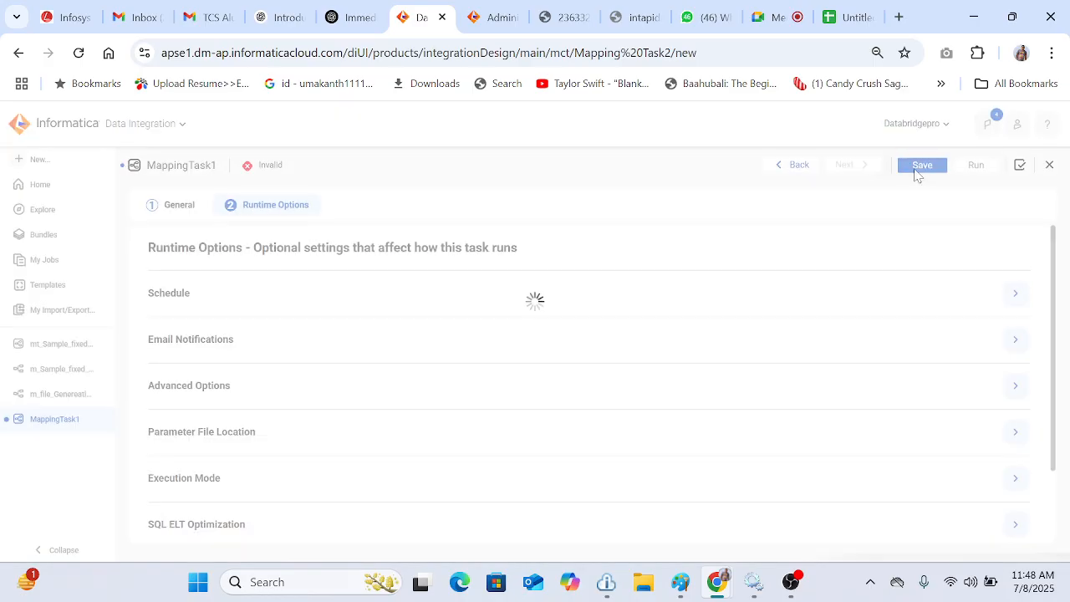
pyautogui.click(920, 166)
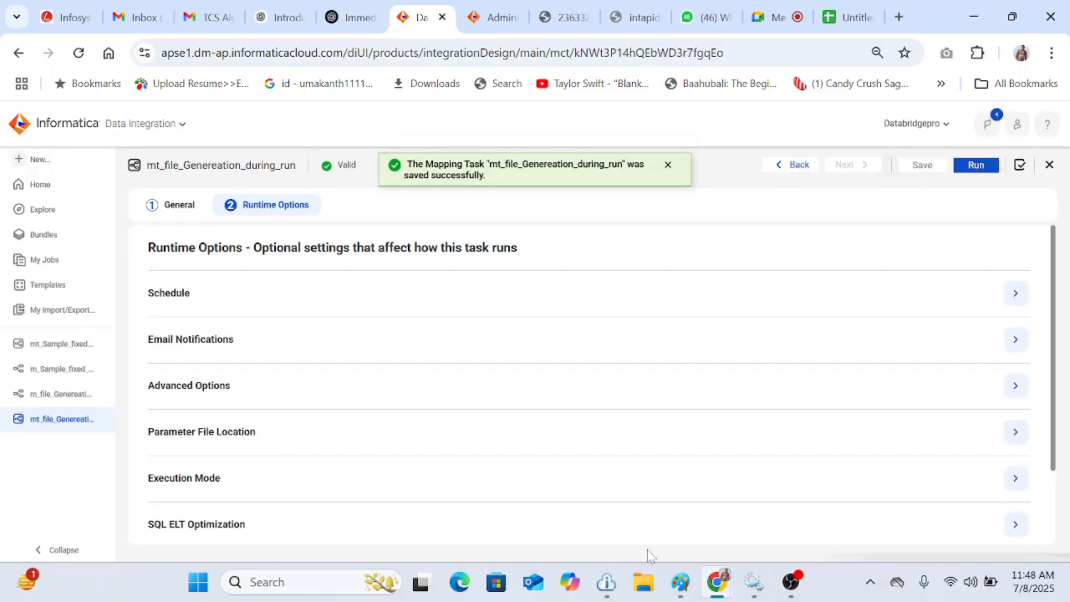
# Step: Open the IICS_11AM folder on the Desktop in File Explorer to check its contents before running
pyautogui.click(643, 582)
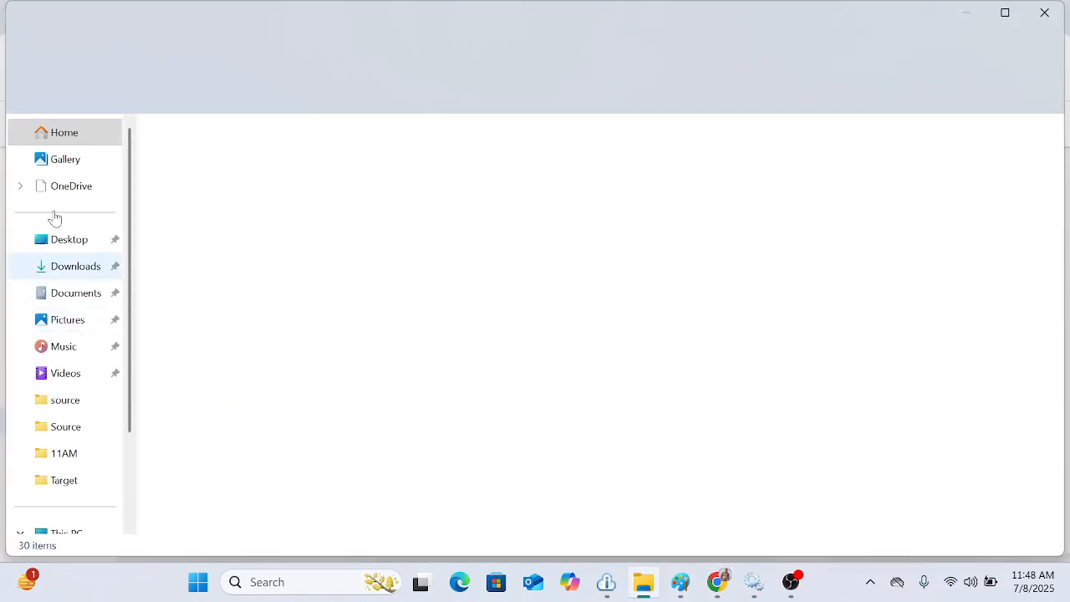
pyautogui.click(79, 240)
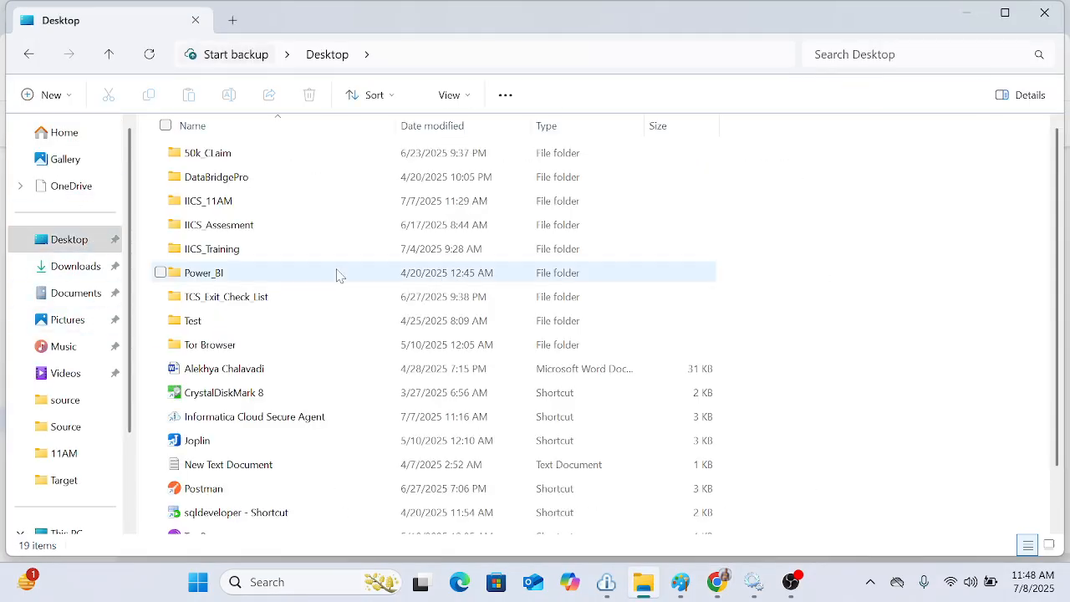
pyautogui.click(224, 207)
pyautogui.doubleClick(226, 208)
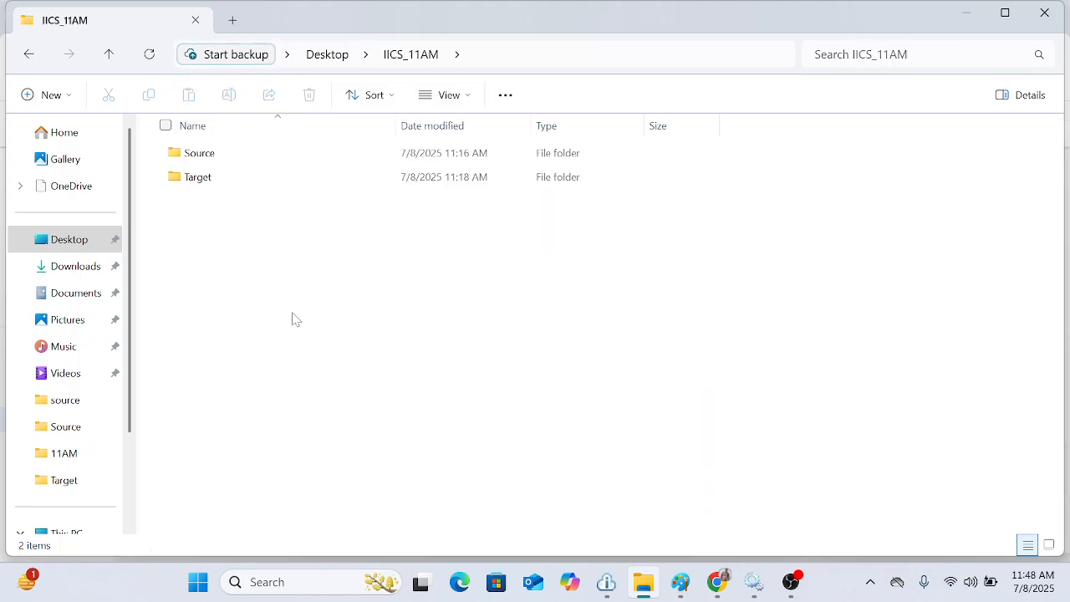
pyautogui.click(963, 17)
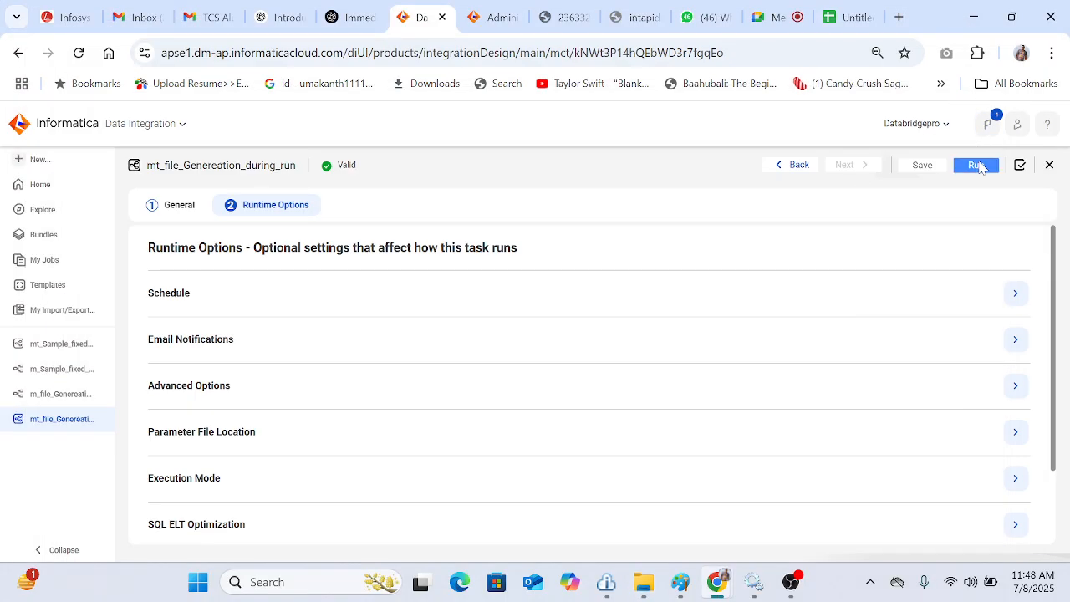
# Step: Run the mapping task and refresh its job status in My Jobs
pyautogui.click(979, 166)
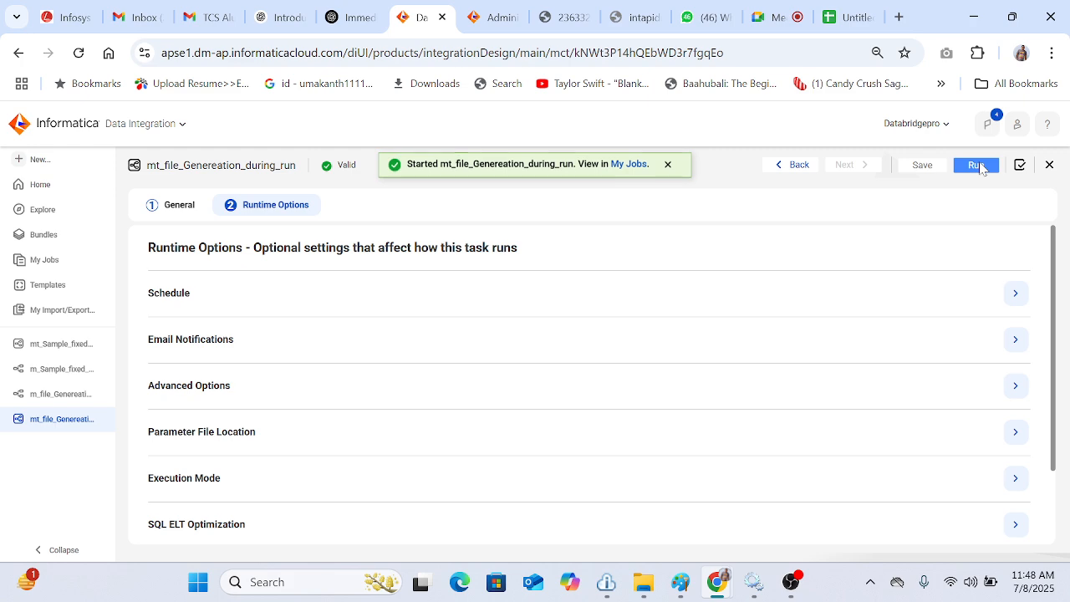
pyautogui.click(631, 166)
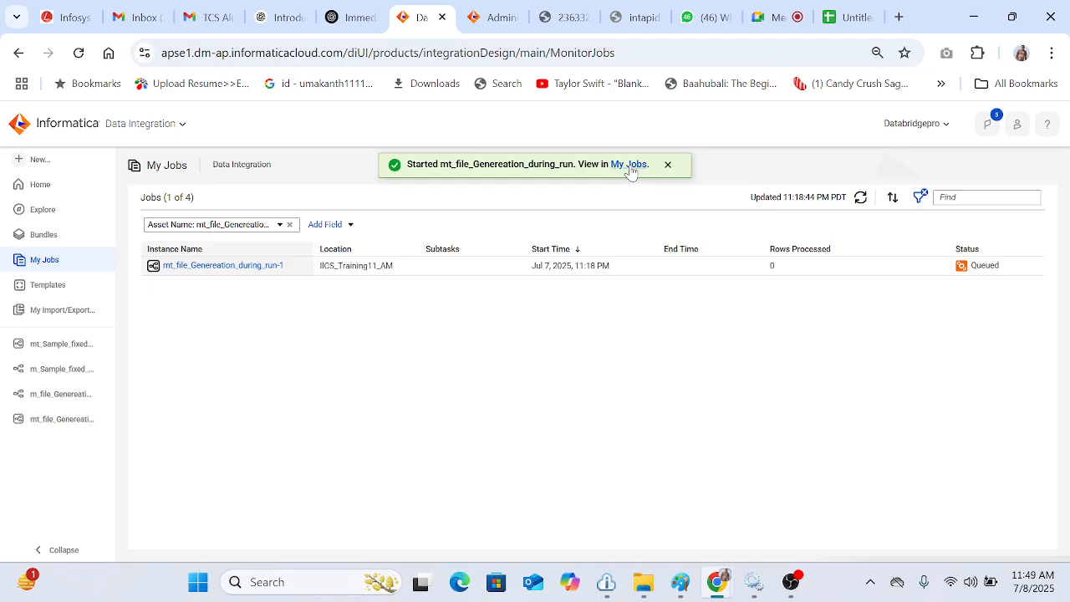
pyautogui.click(862, 199)
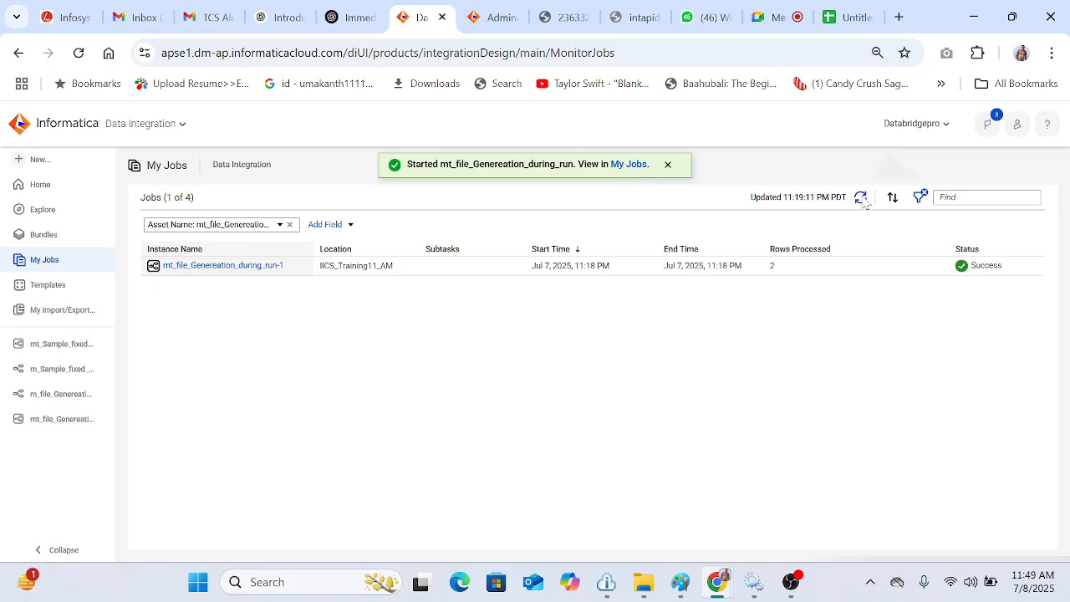
# Step: Open generated_Fixed_width_file_test from the IICS_11AM folder and examine its field padding
pyautogui.click(642, 585)
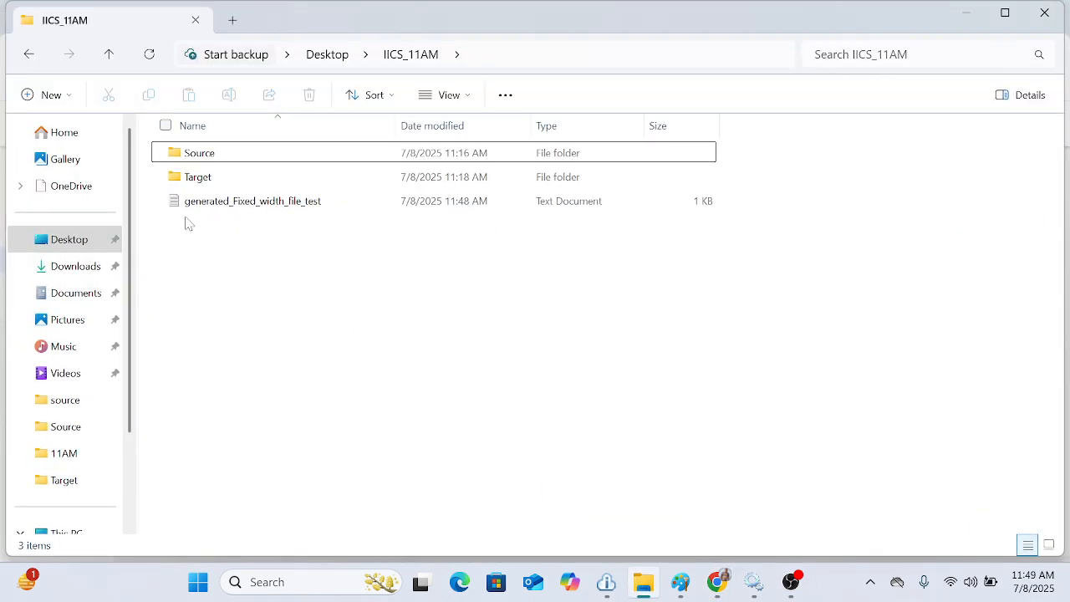
pyautogui.doubleClick(297, 208)
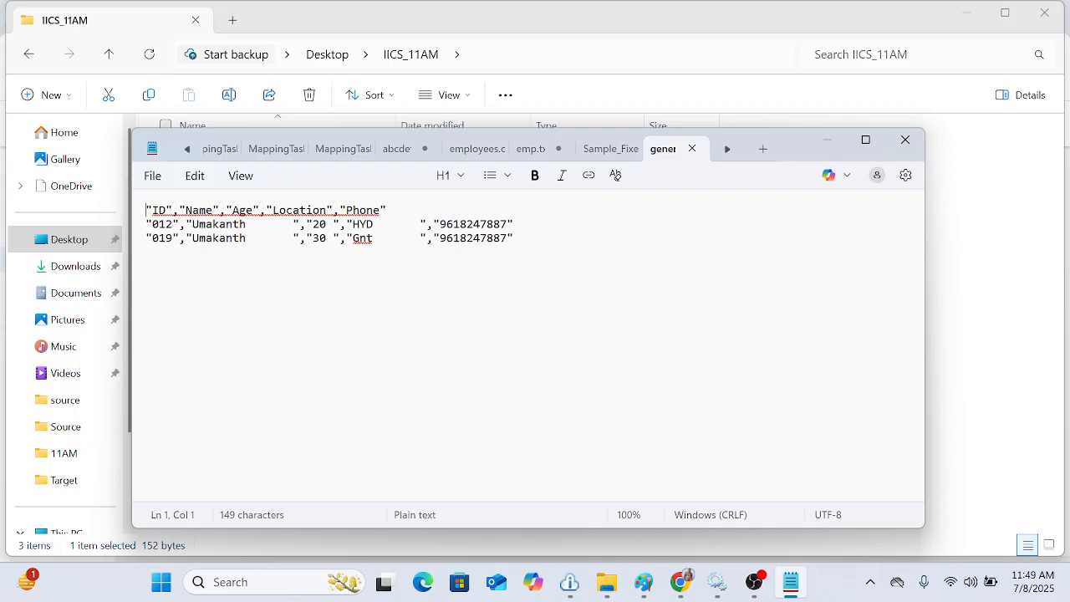
pyautogui.moveTo(252, 239); pyautogui.dragTo(279, 224)
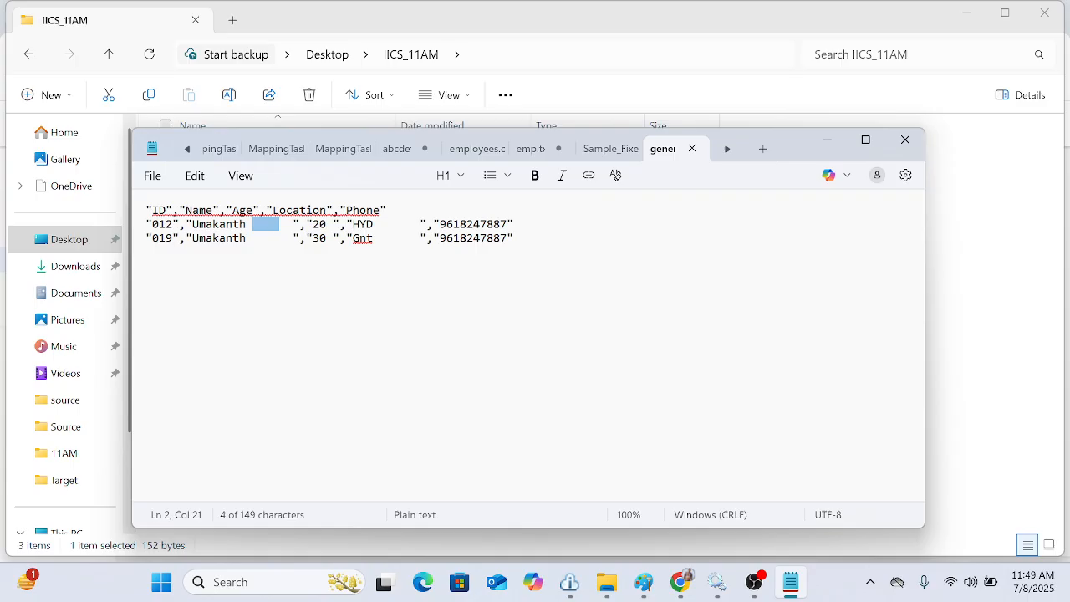
pyautogui.moveTo(294, 224); pyautogui.dragTo(195, 230)
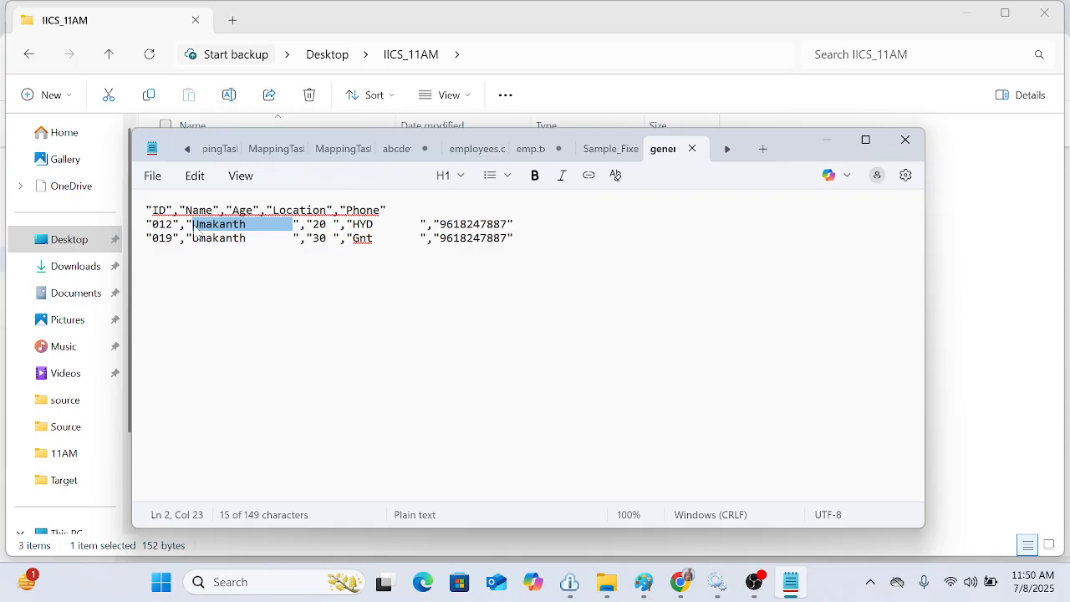
pyautogui.moveTo(685, 585)
pyautogui.click(586, 507)
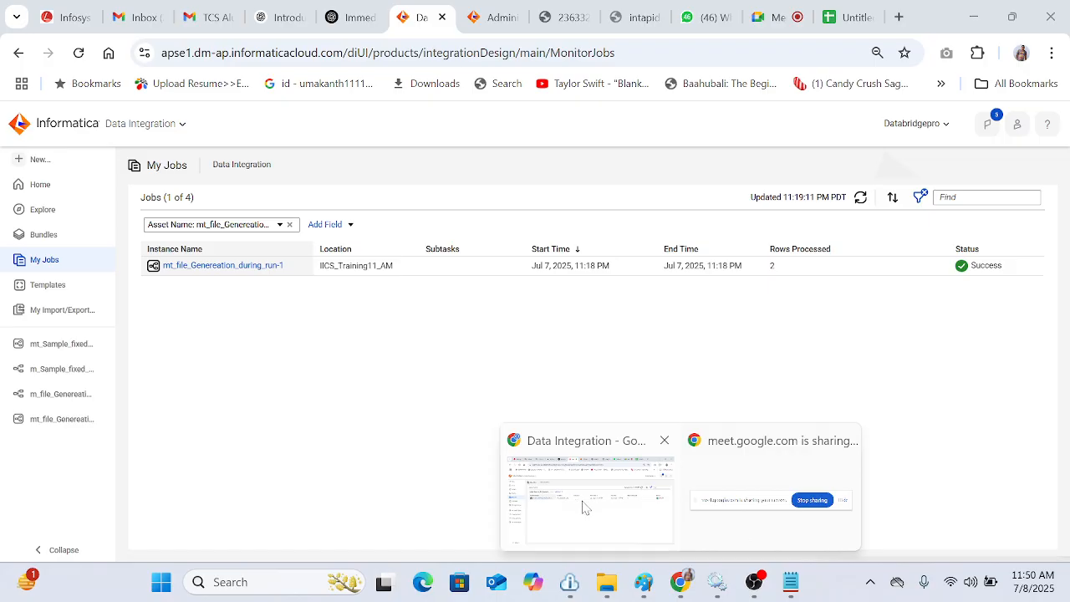
# Step: Open the m_file_Genereation_during_run mapping and review the target's formatting options without changing them
pyautogui.click(50, 393)
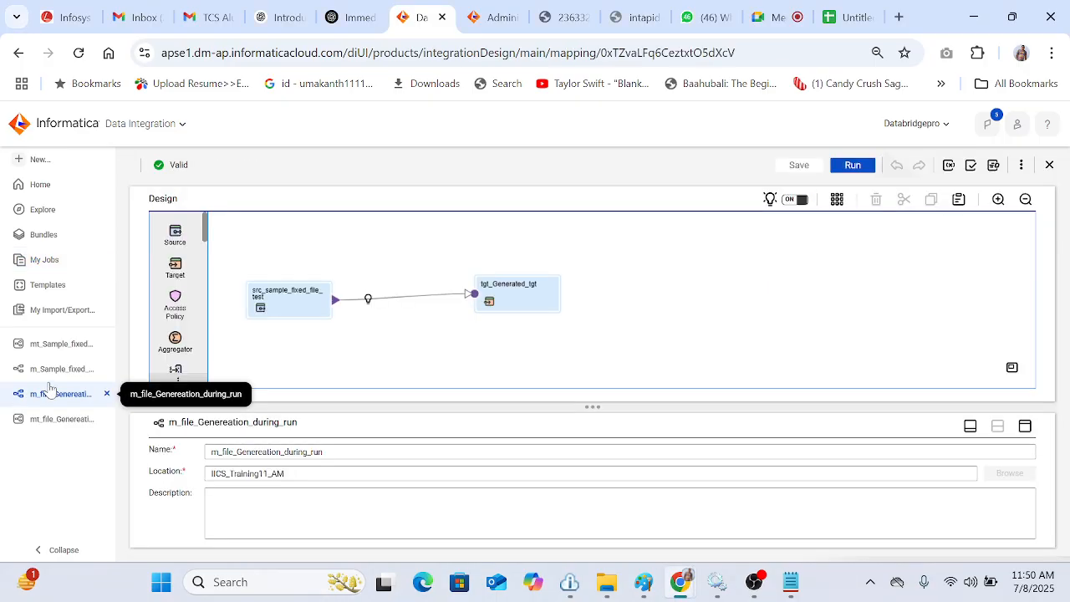
pyautogui.click(524, 292)
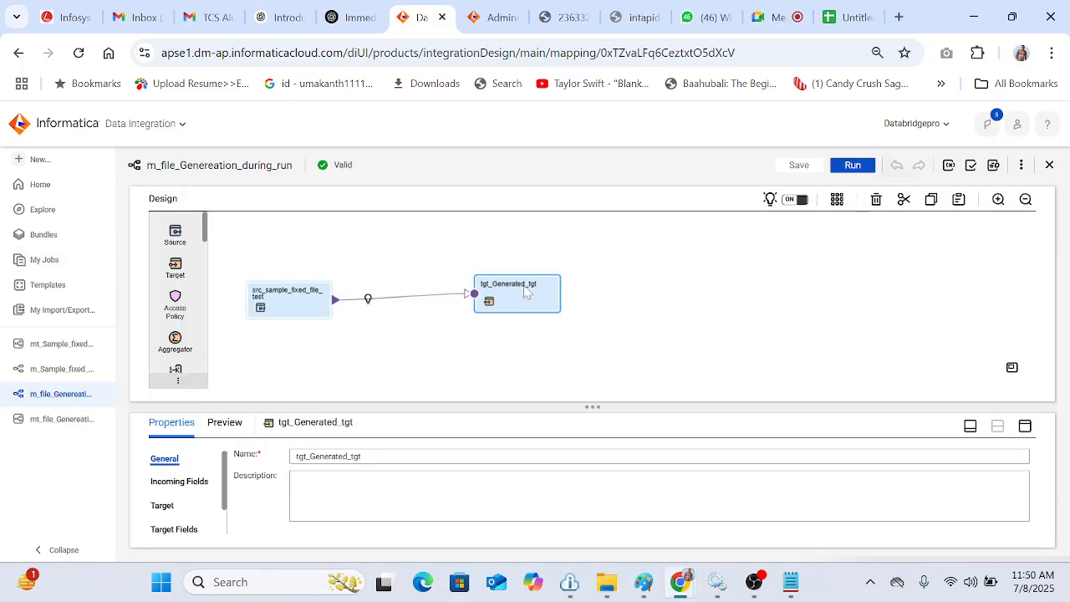
pyautogui.click(162, 506)
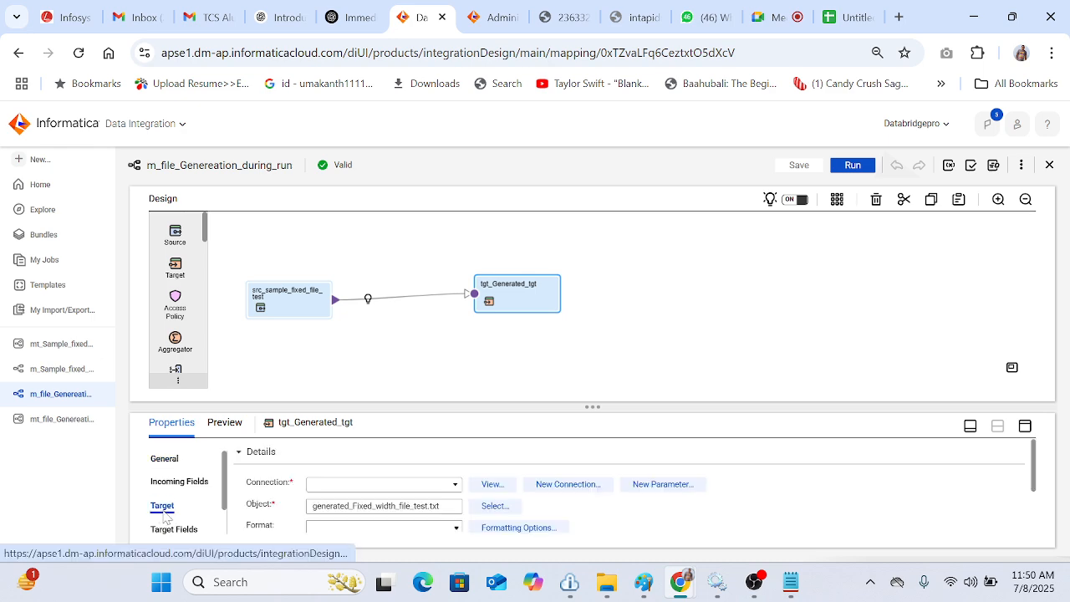
pyautogui.click(611, 526)
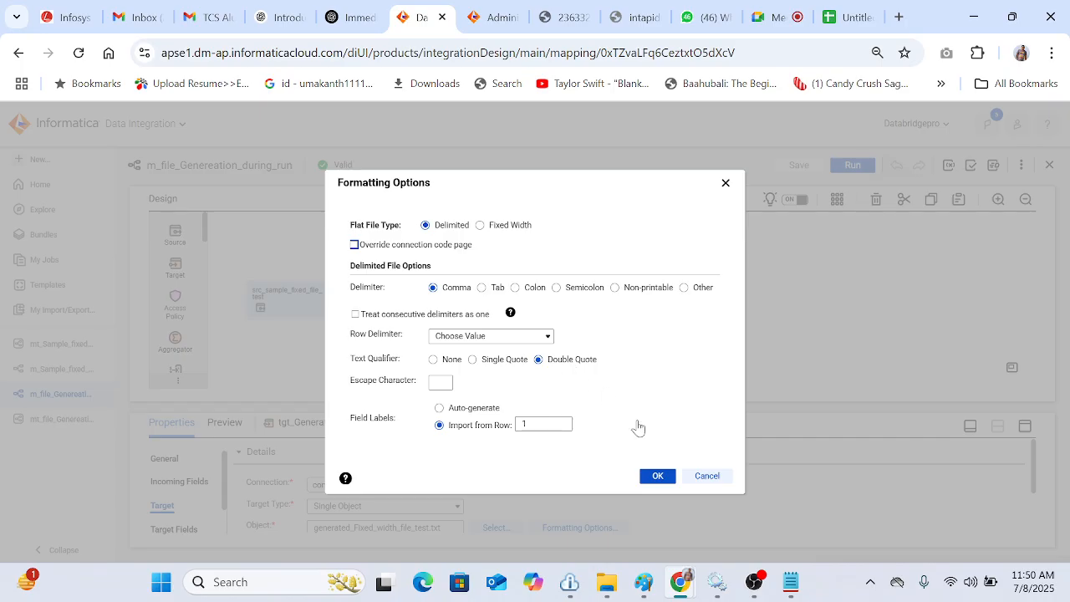
pyautogui.click(708, 476)
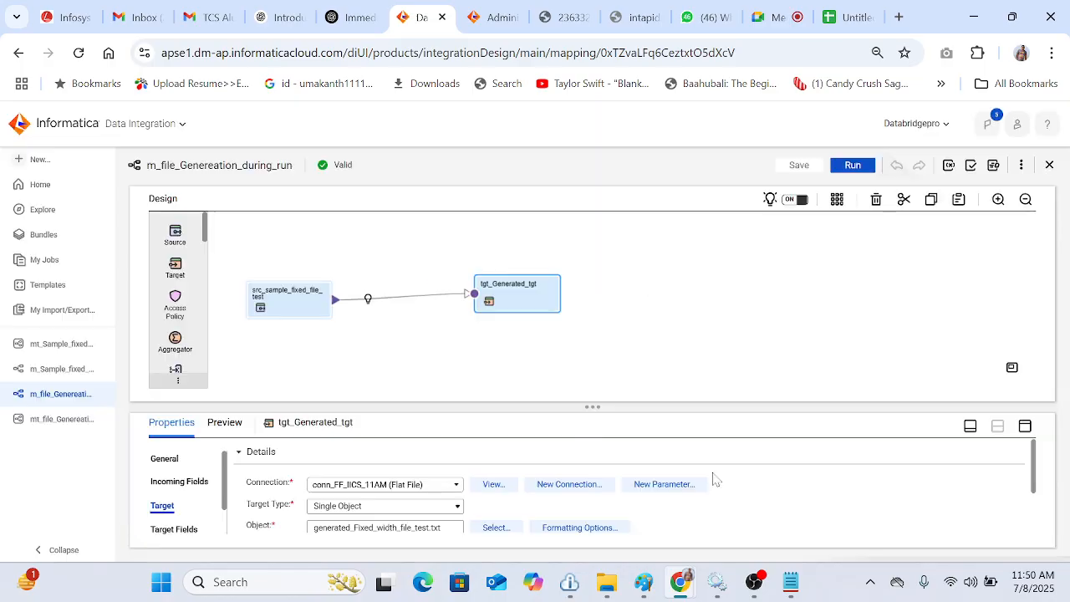
# Step: Review the source's field list with its names and precisions in the expanded properties panel
pyautogui.click(308, 290)
pyautogui.click(162, 506)
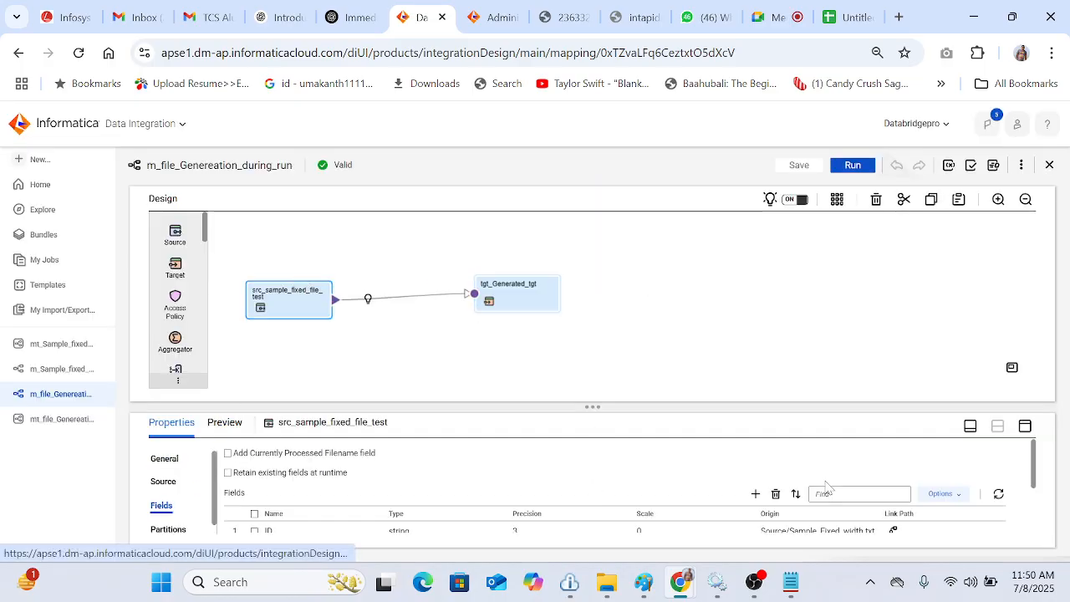
pyautogui.click(1025, 426)
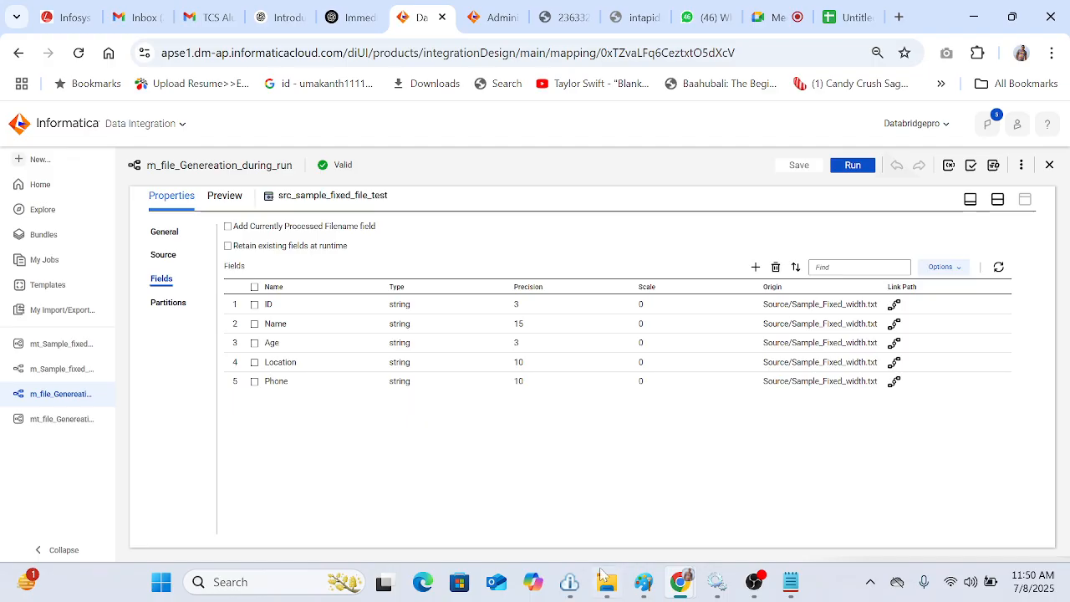
# Step: Compare against the generated output file in Notepad and the IICS_11AM folder, then return to the mapping
pyautogui.click(790, 583)
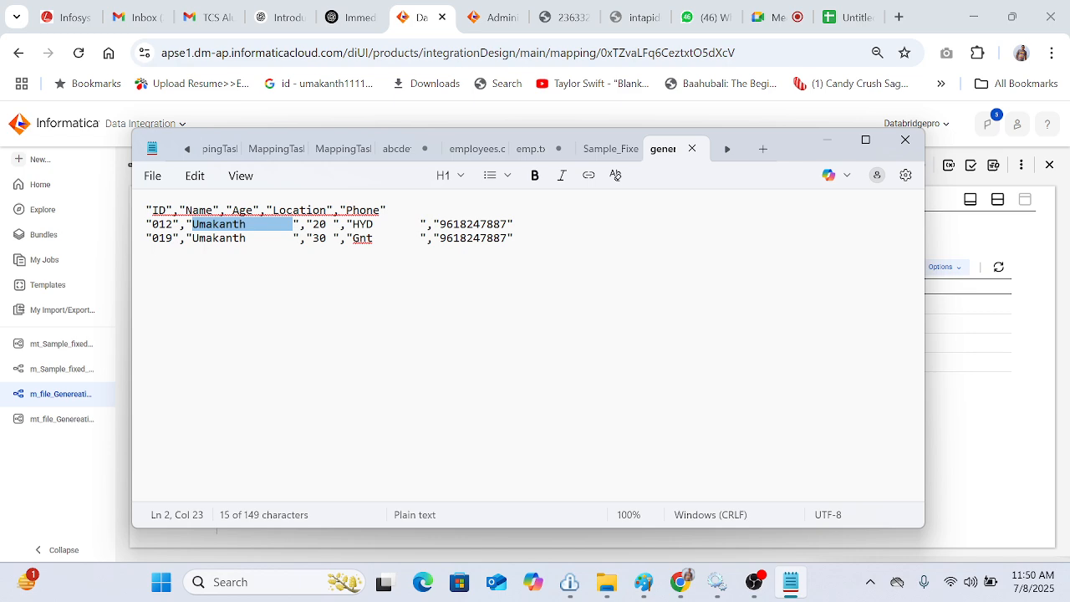
pyautogui.click(606, 583)
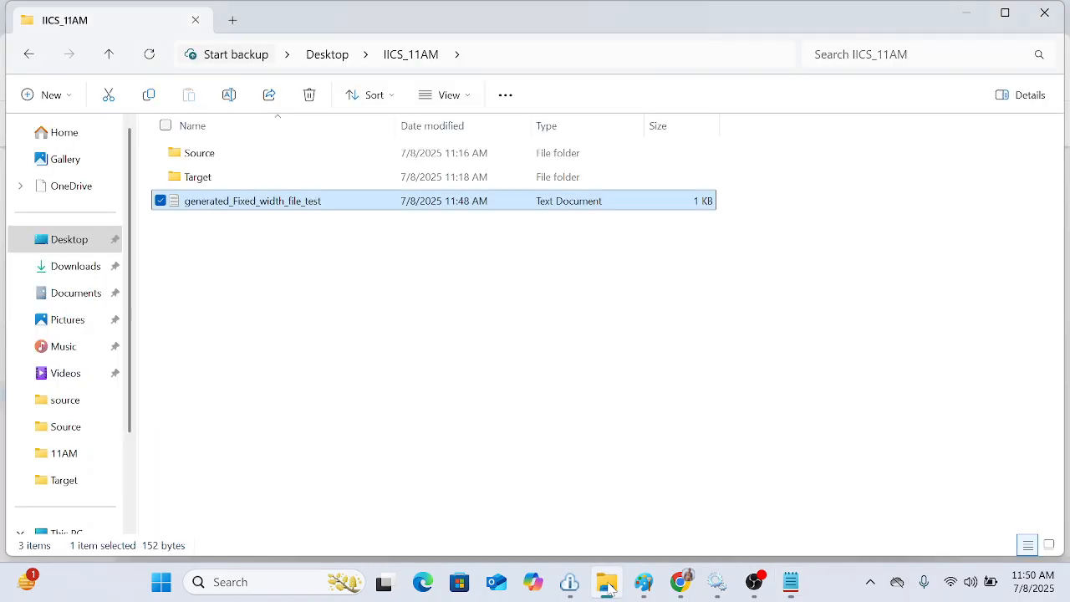
pyautogui.click(681, 581)
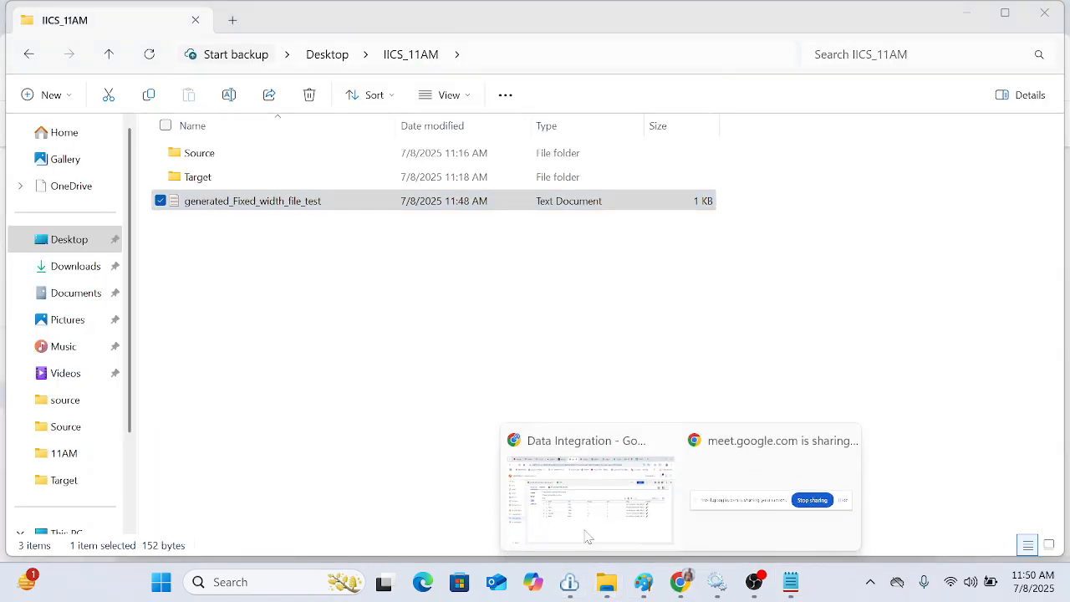
pyautogui.click(561, 511)
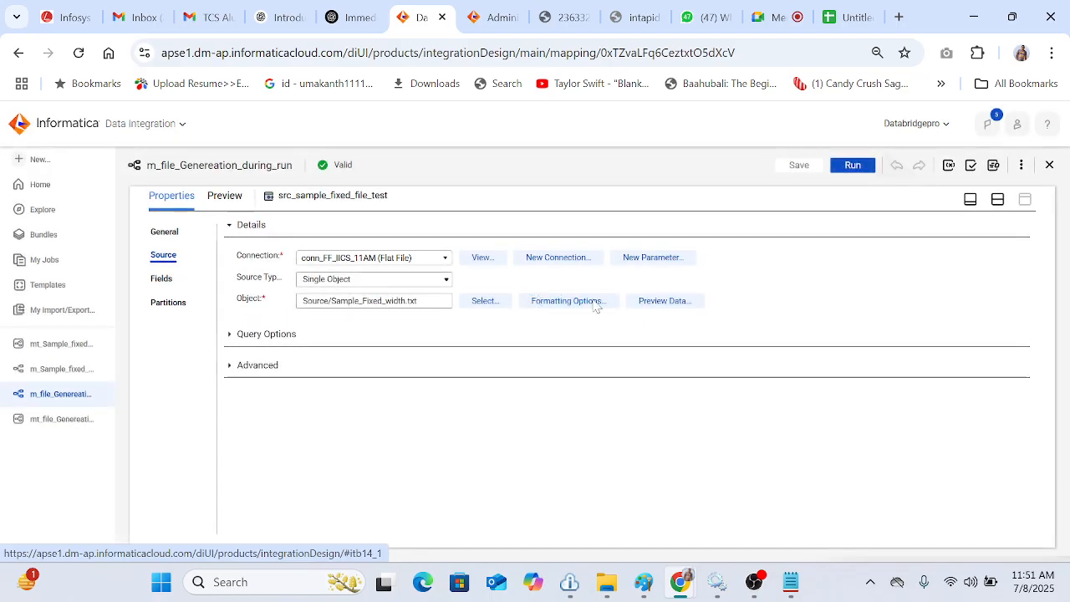
# Step: Review the source's fixed-width formatting options and restore the design view
pyautogui.click(566, 306)
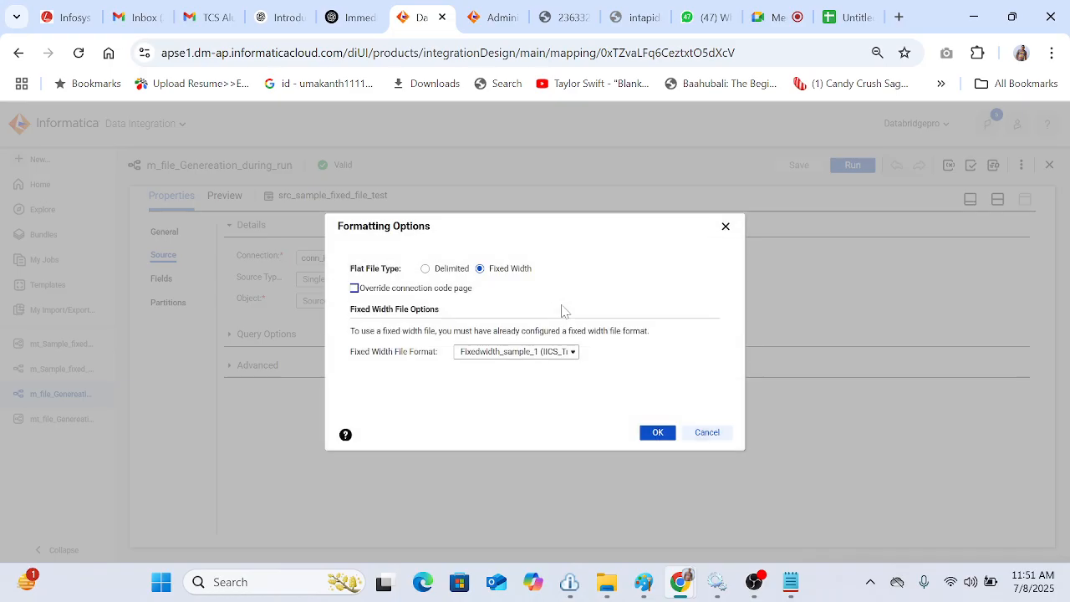
pyautogui.click(725, 227)
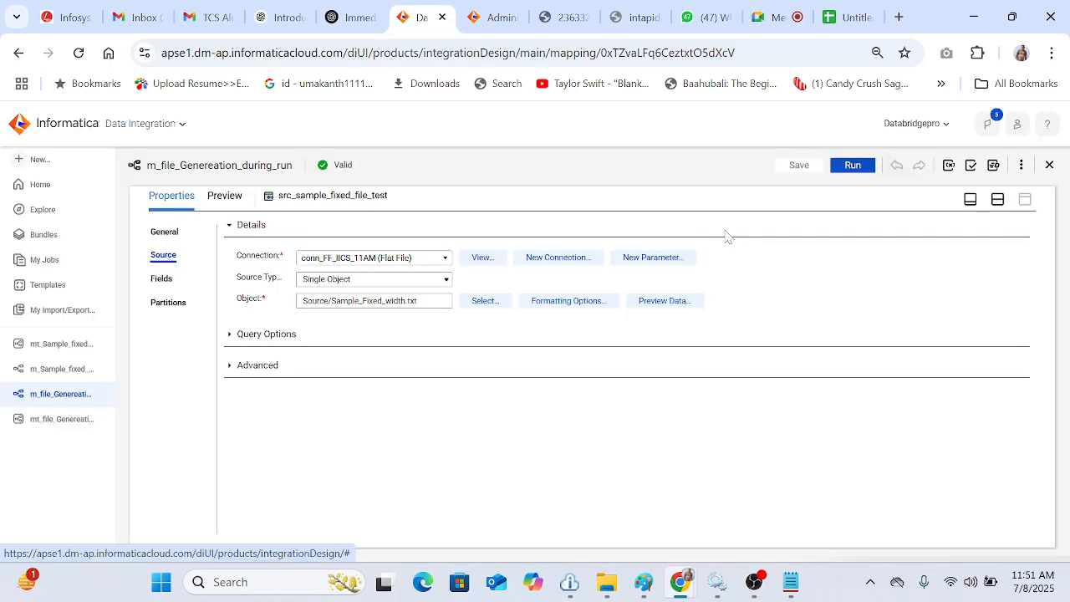
pyautogui.click(997, 199)
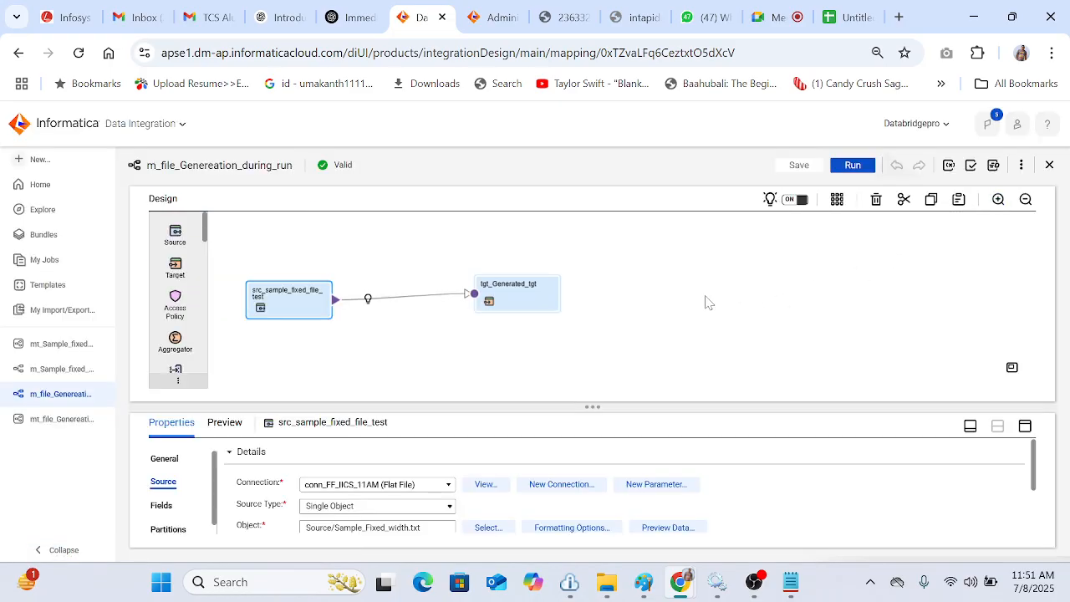
# Step: Set the target's text qualifier to None in its formatting options and save the mapping
pyautogui.click(519, 288)
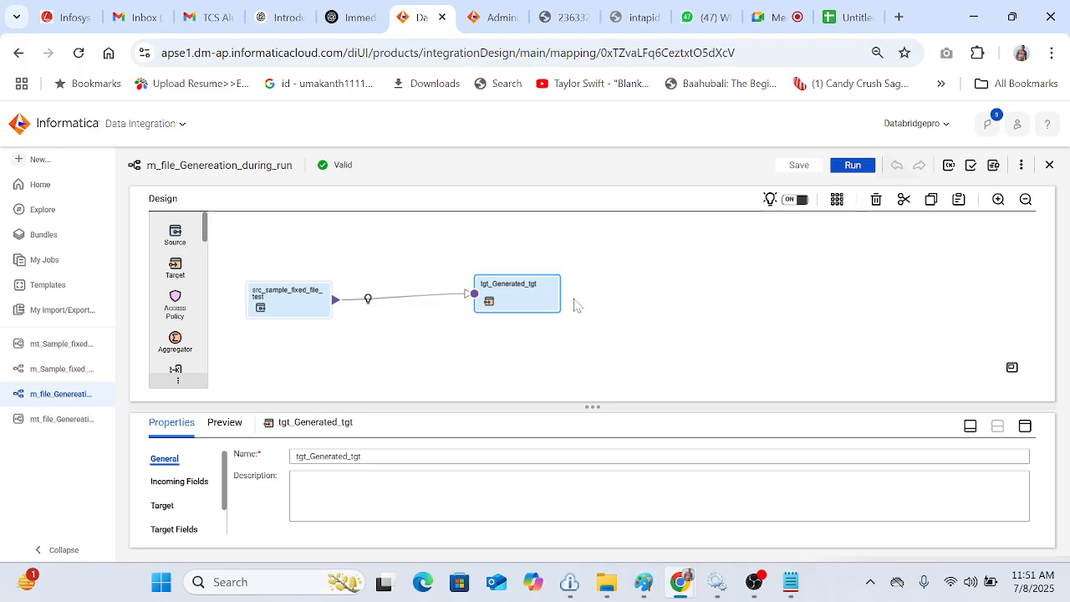
pyautogui.click(1025, 426)
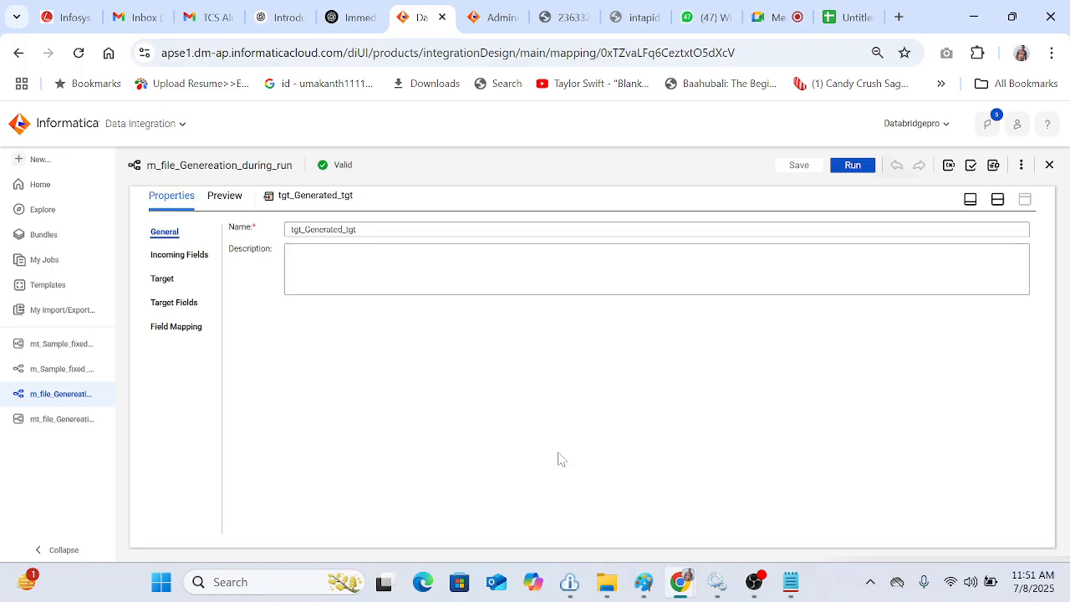
pyautogui.click(167, 279)
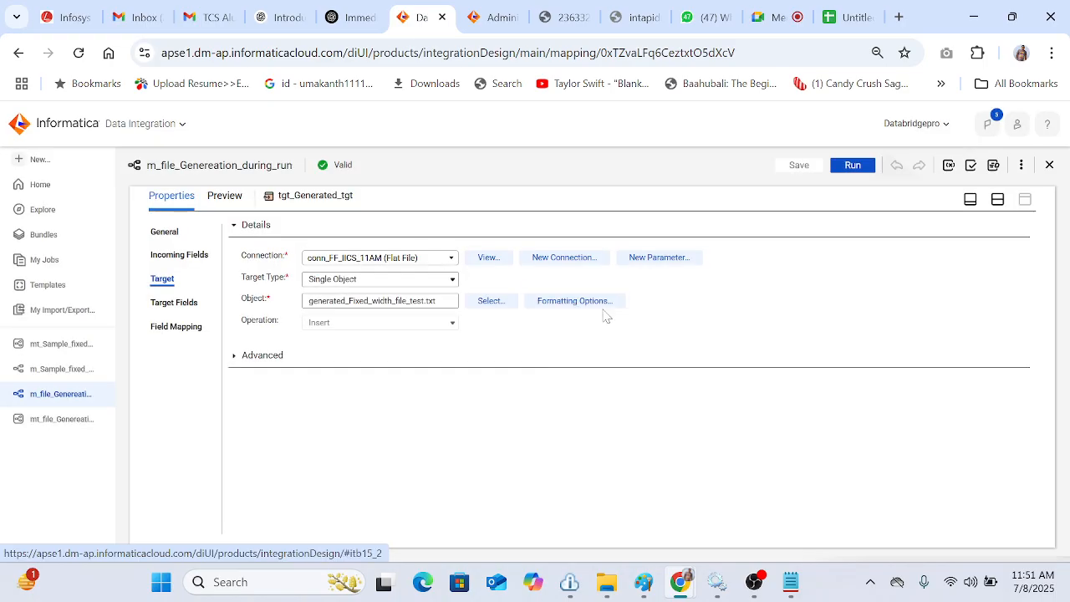
pyautogui.click(587, 303)
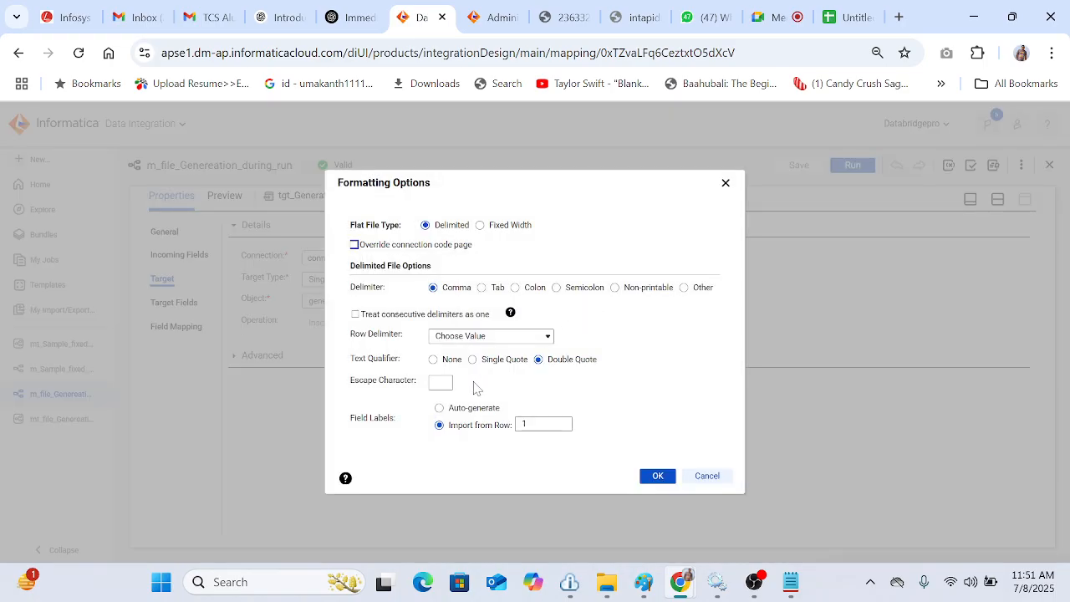
pyautogui.click(434, 361)
pyautogui.click(656, 477)
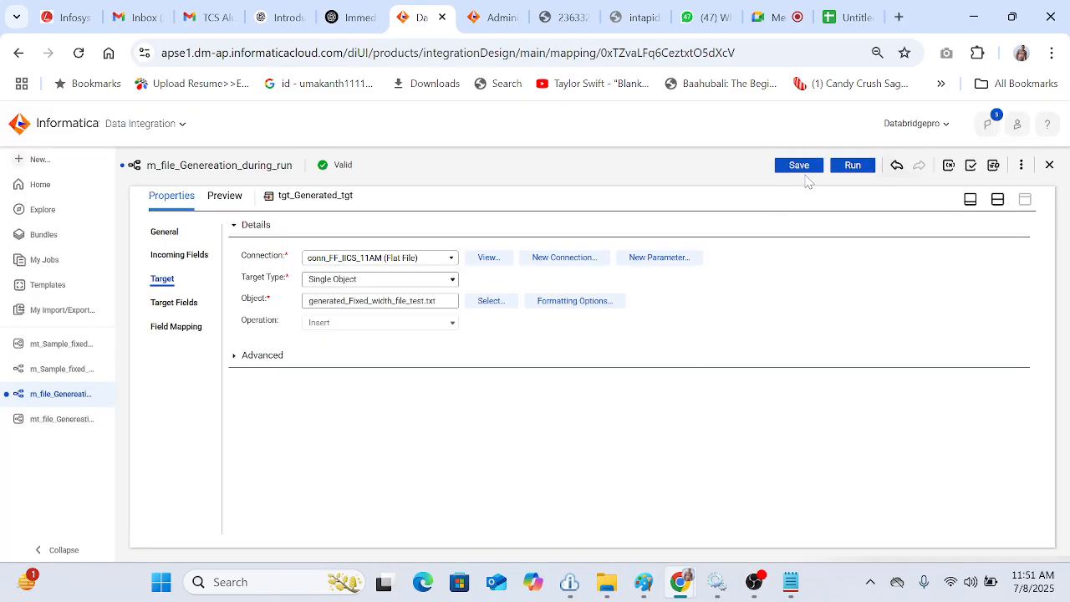
pyautogui.click(797, 167)
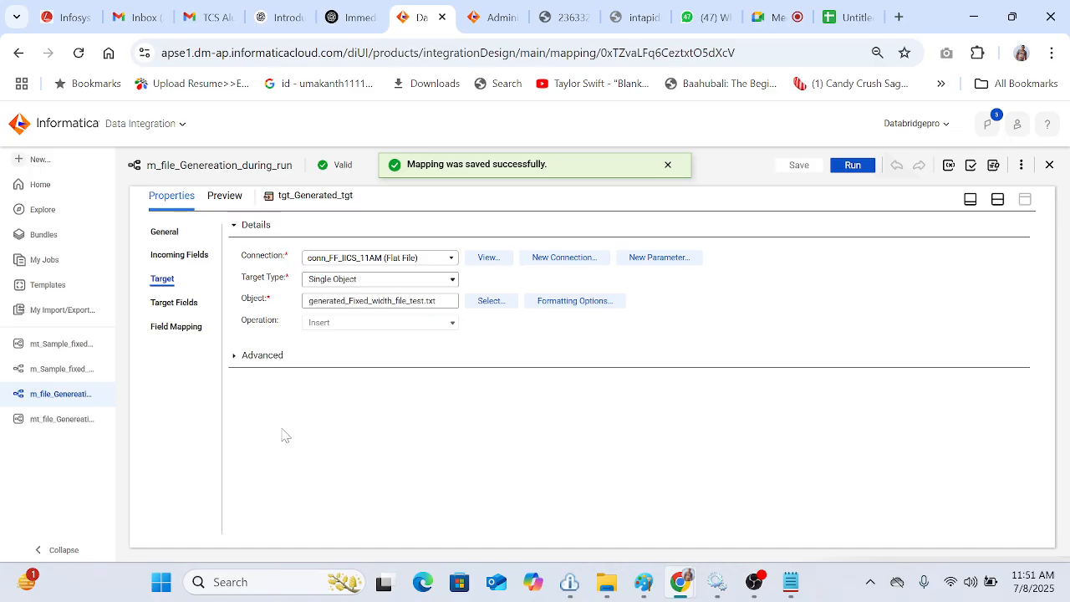
# Step: Recheck the target's formatting options, confirm them, and save the mapping again
pyautogui.click(577, 303)
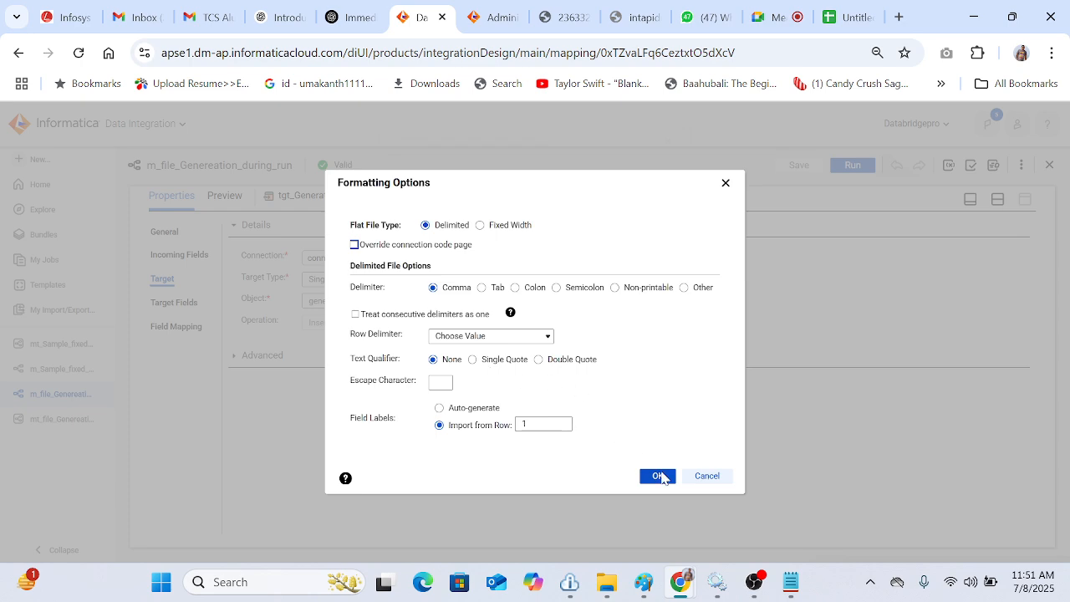
pyautogui.click(661, 478)
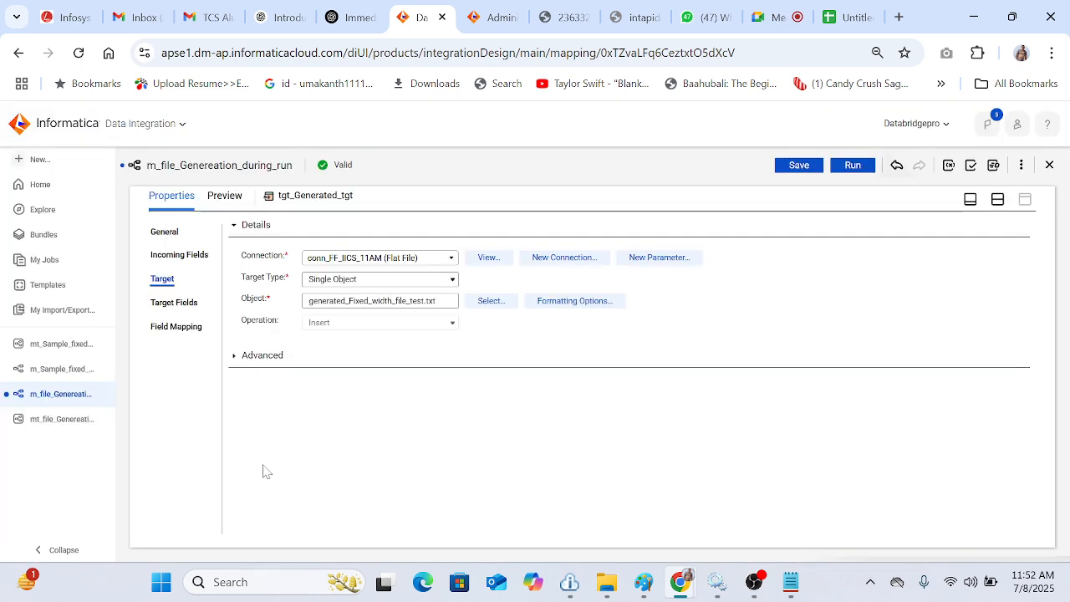
pyautogui.click(801, 166)
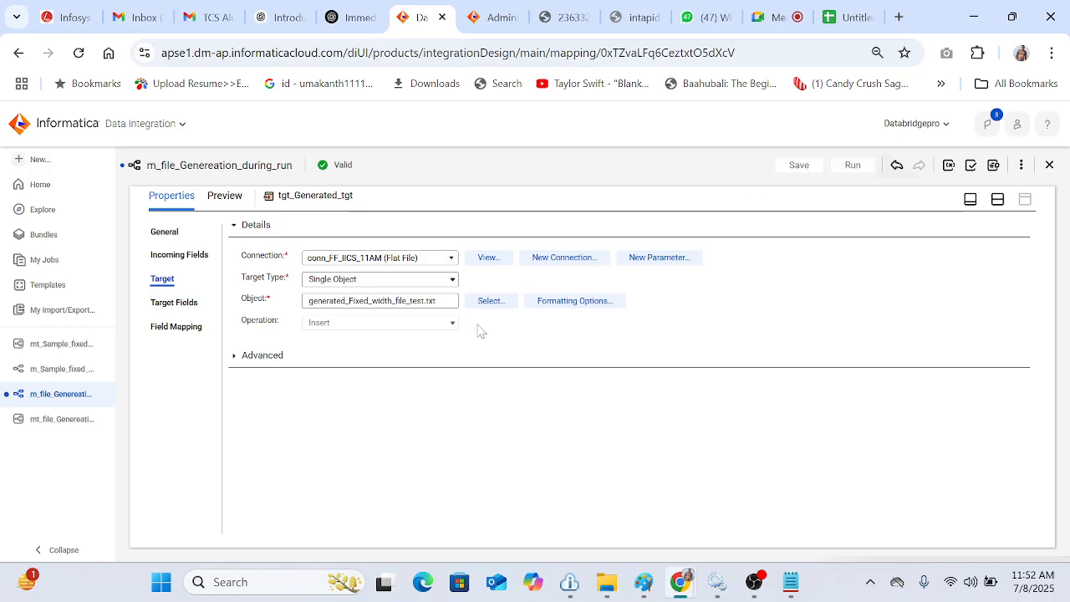
# Step: Run the mt_file_Genereation_during_run mapping task and return to the mapping's design view
pyautogui.click(50, 427)
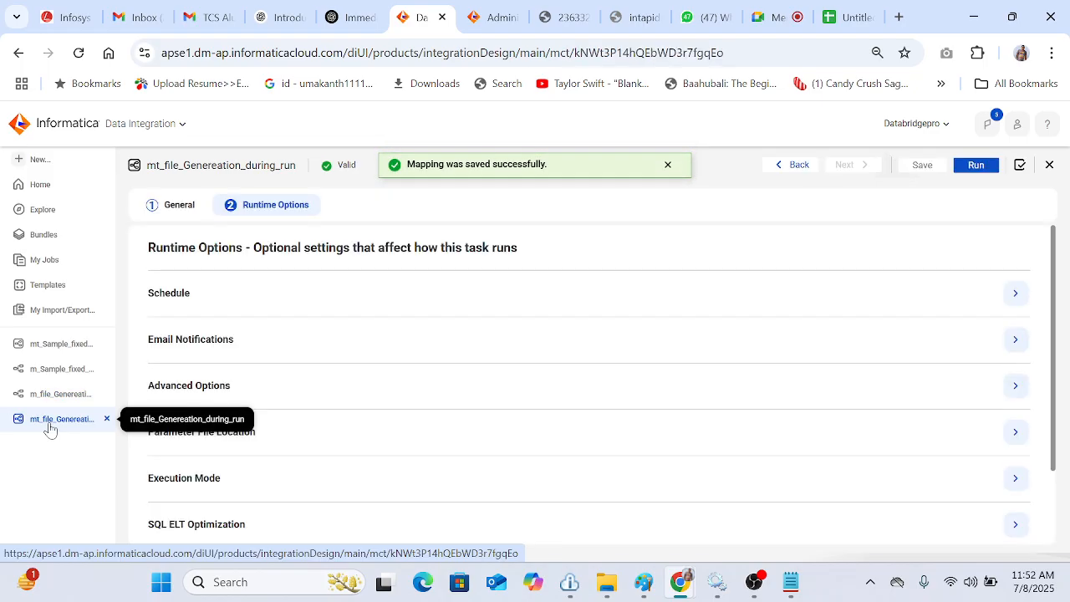
pyautogui.click(972, 167)
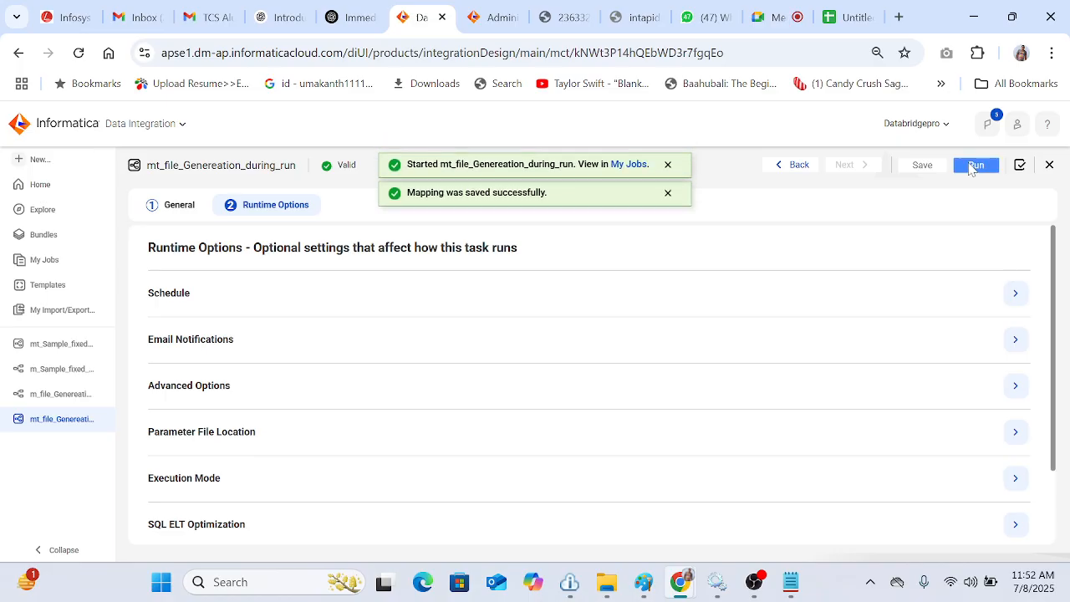
pyautogui.click(72, 400)
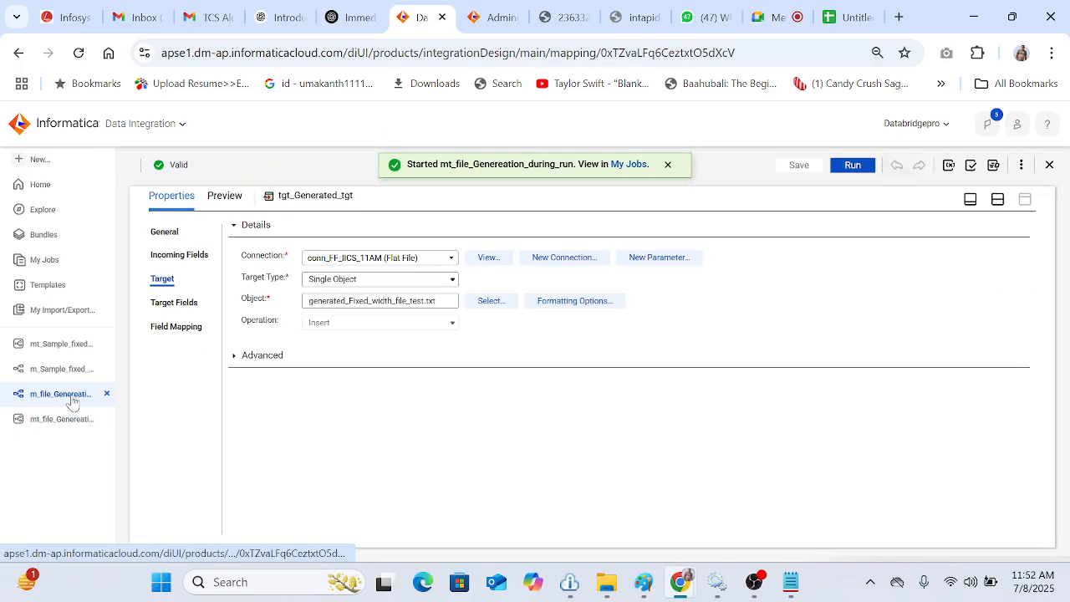
pyautogui.click(998, 200)
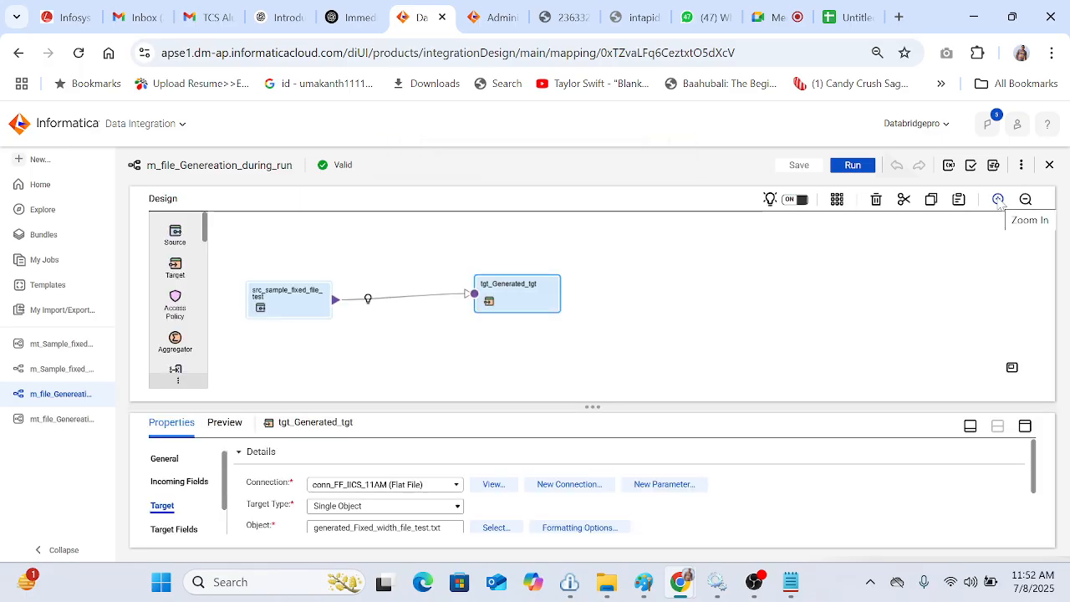
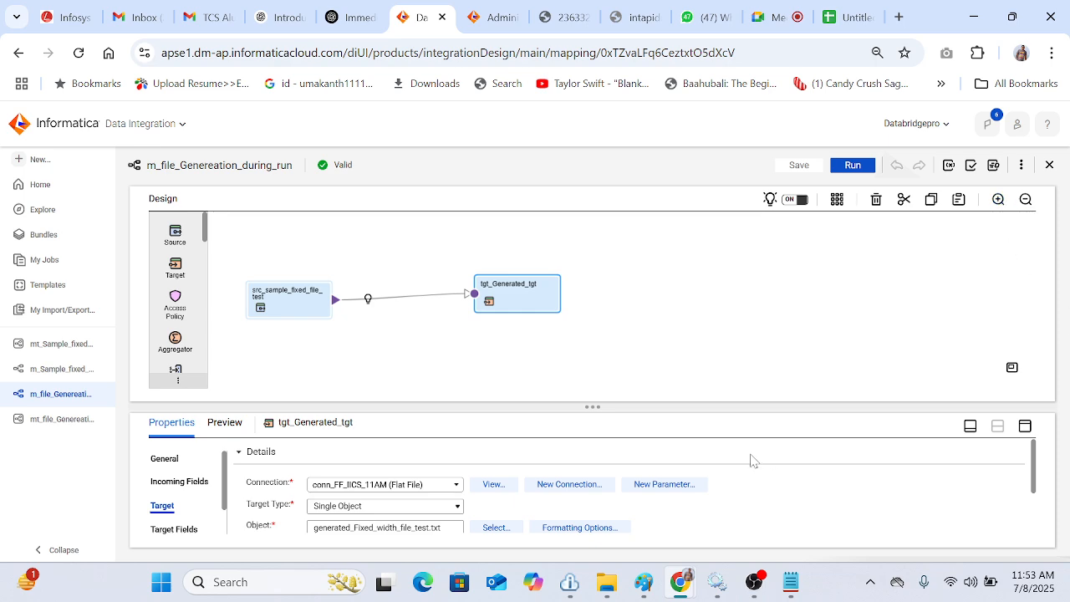
# Step: Rearrange the source and target objects on the mapping canvas, auto-arrange the layout, and save the mapping
pyautogui.moveTo(689, 594)
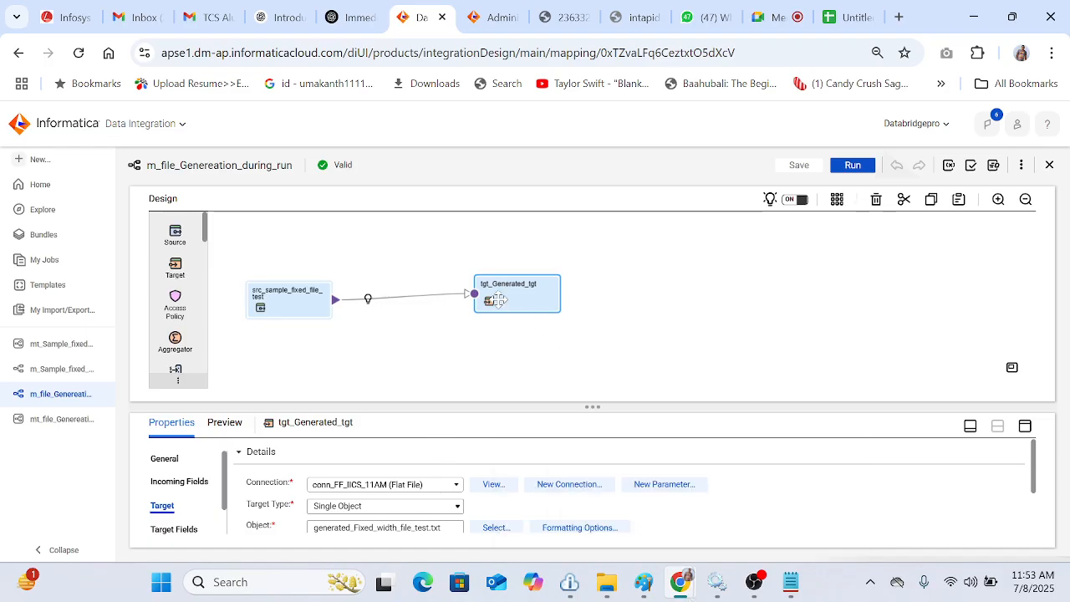
pyautogui.moveTo(496, 305); pyautogui.dragTo(628, 266)
pyautogui.moveTo(317, 303); pyautogui.dragTo(454, 345)
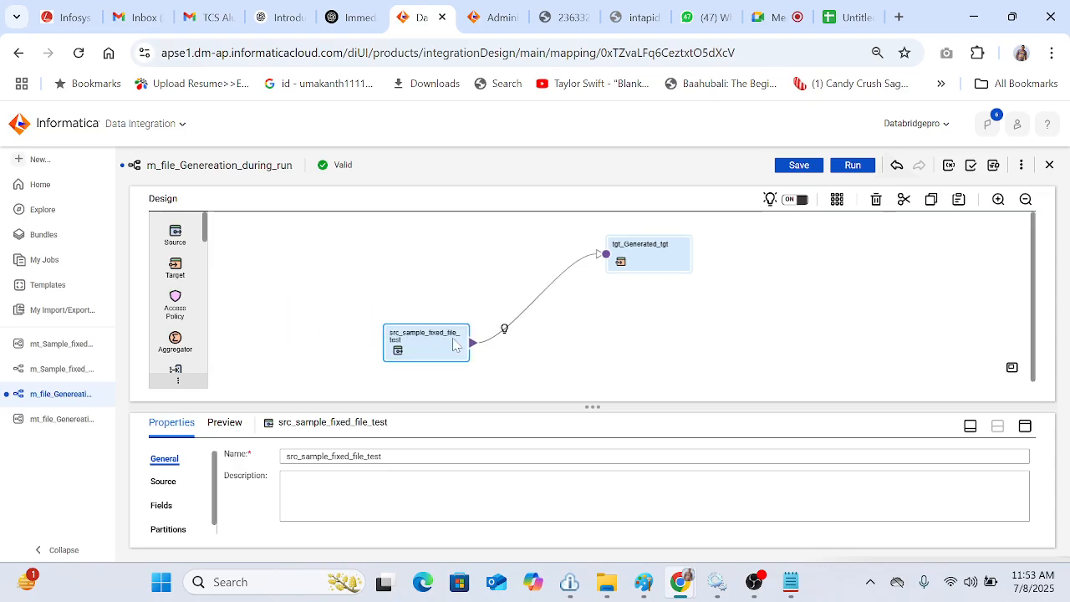
pyautogui.click(837, 201)
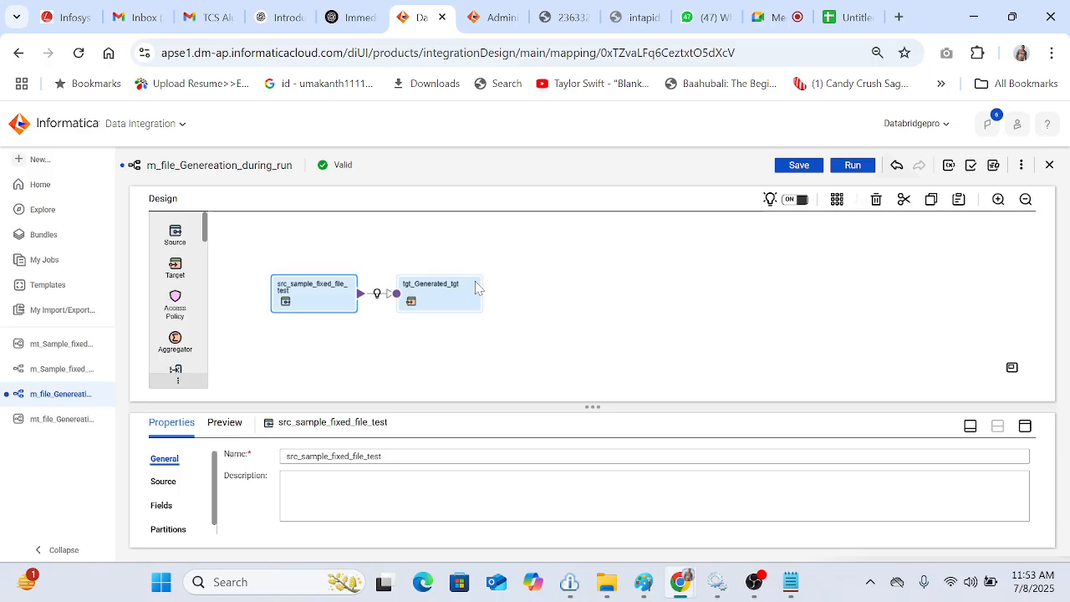
pyautogui.moveTo(445, 294); pyautogui.dragTo(775, 283)
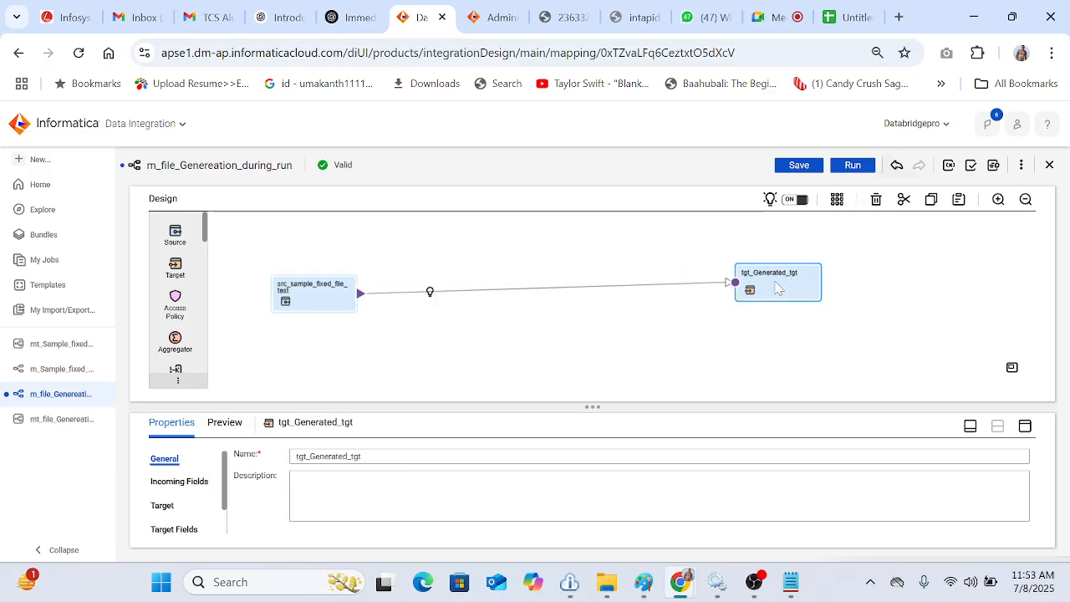
pyautogui.click(837, 201)
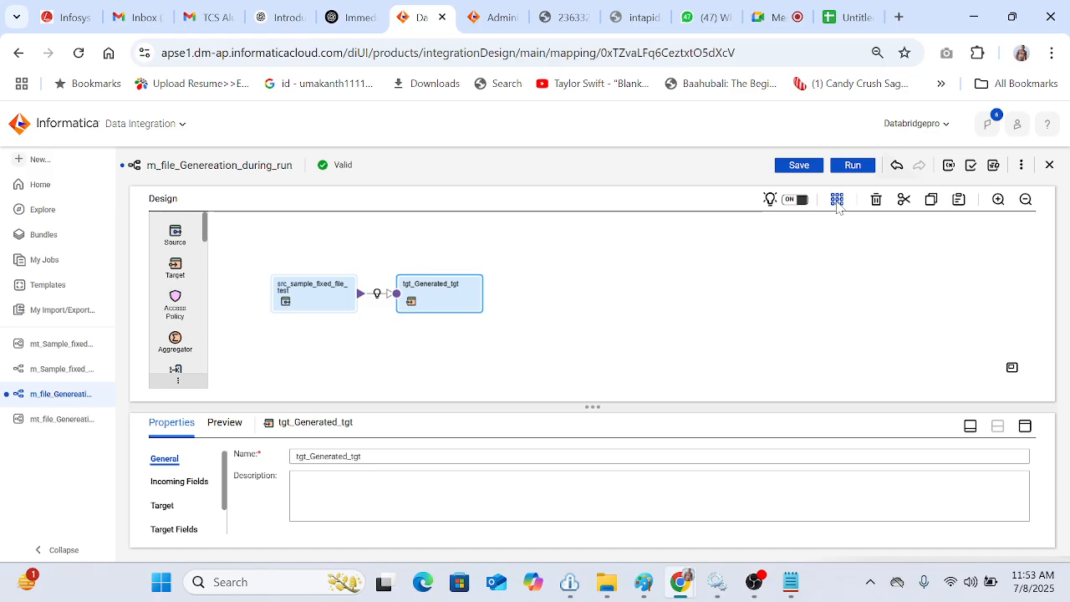
pyautogui.click(806, 167)
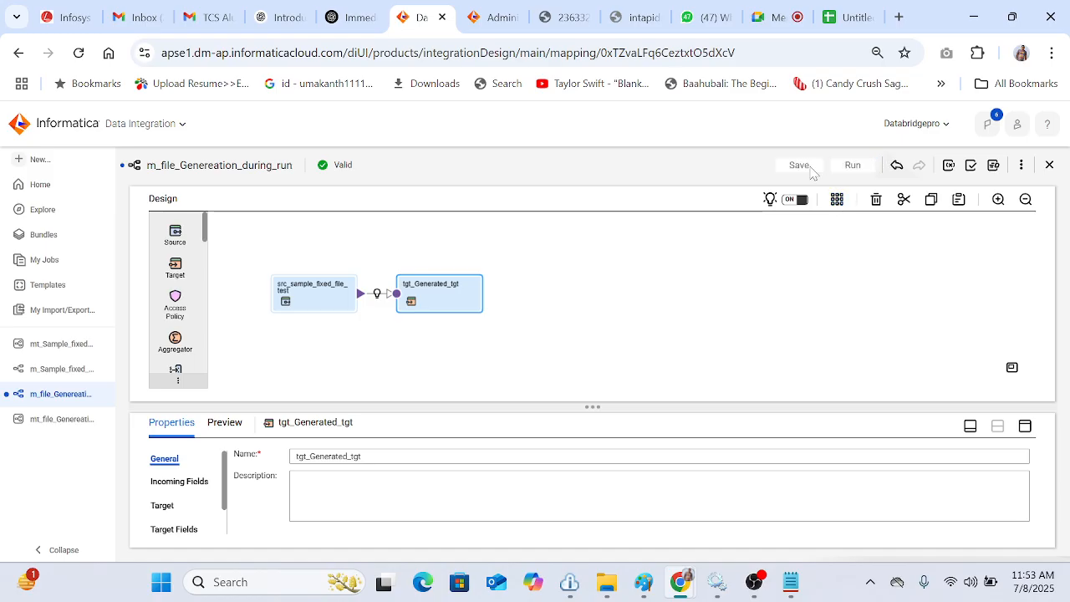
# Step: Review the job runs list and the generated output file's contents and location
pyautogui.click(67, 261)
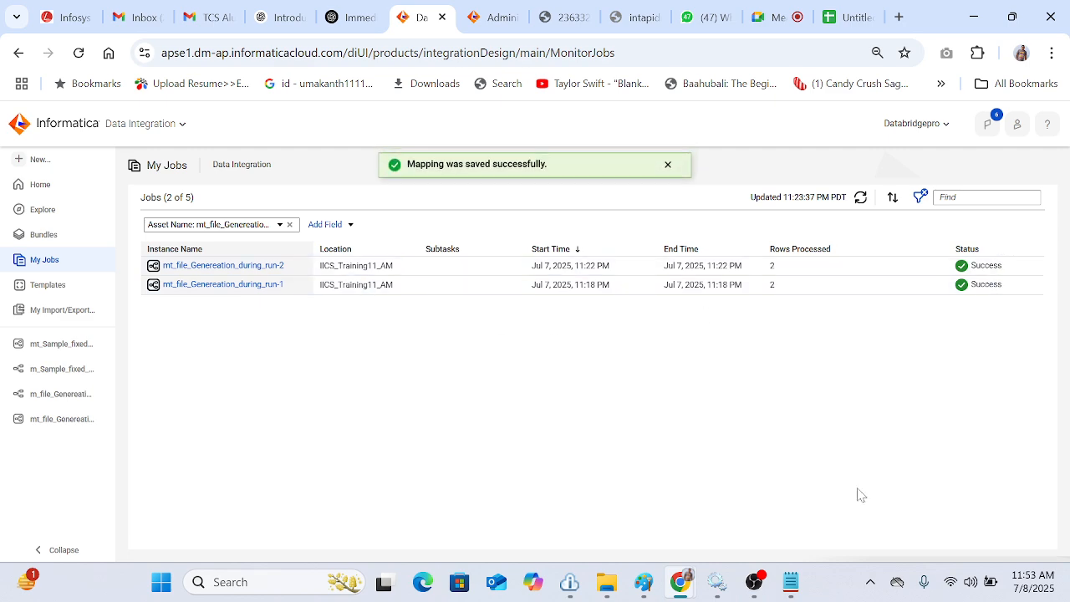
pyautogui.click(790, 581)
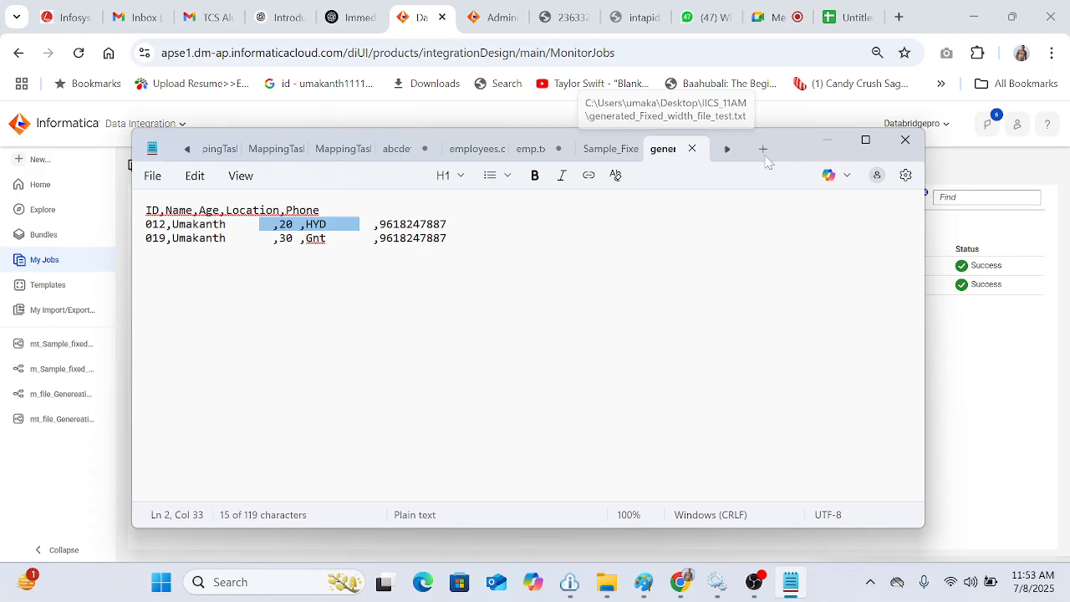
pyautogui.click(906, 139)
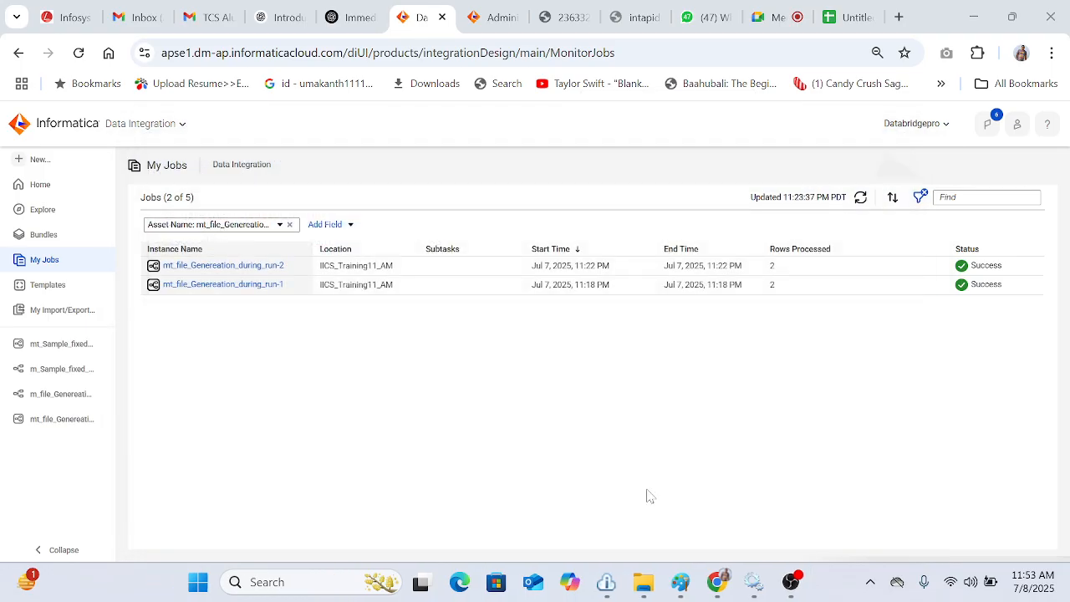
pyautogui.click(644, 585)
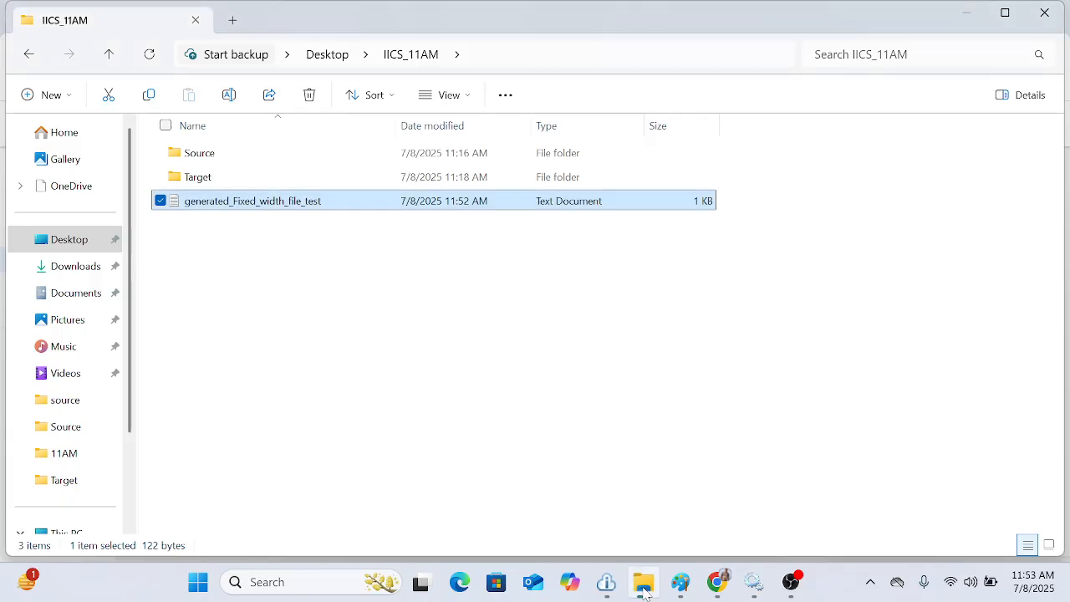
pyautogui.click(318, 328)
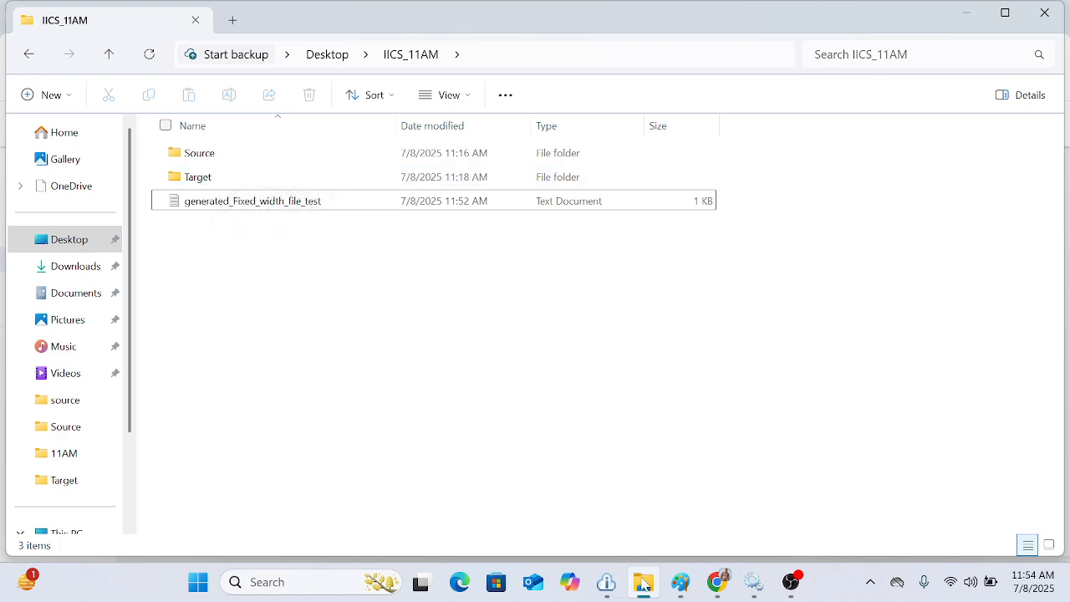
pyautogui.moveTo(721, 583)
pyautogui.click(626, 521)
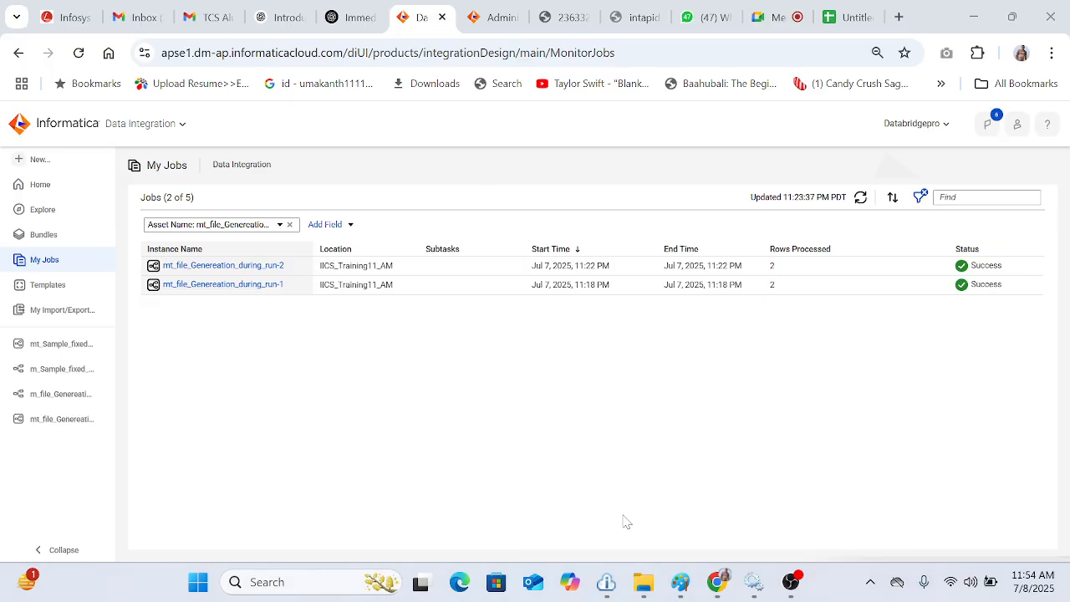
# Step: Change the target's static file name to /Target/generated_Fixed_width_file_test.txt, accept the target change, and save the mapping
pyautogui.click(60, 394)
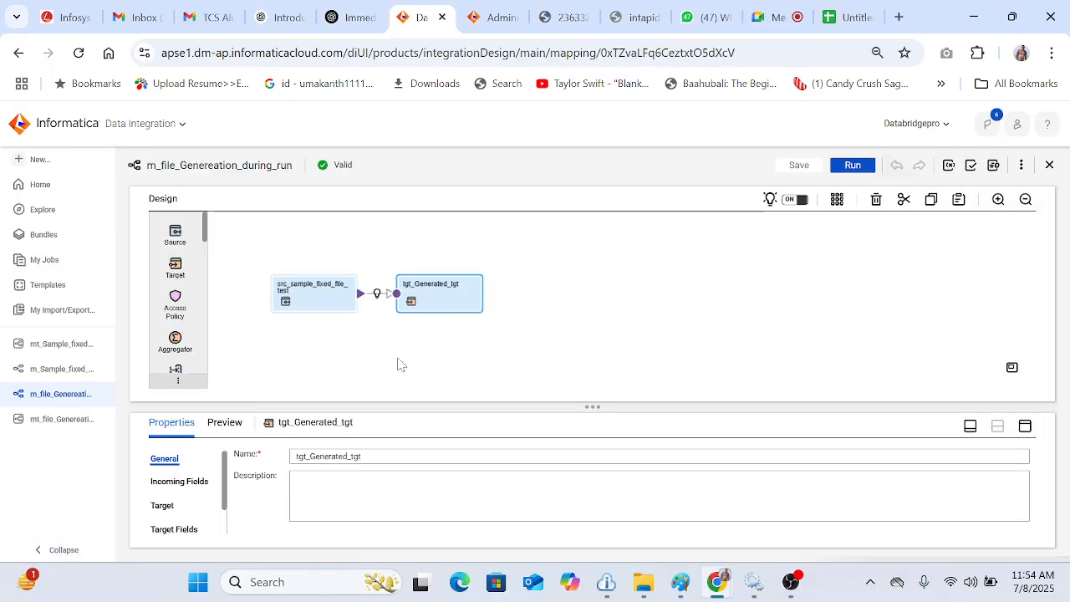
pyautogui.click(162, 505)
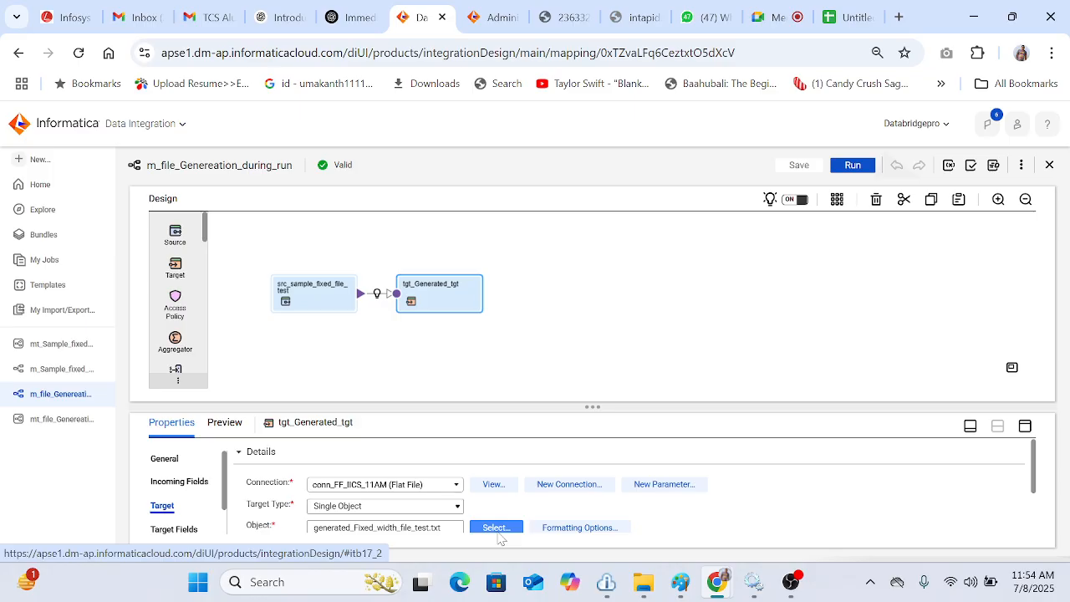
pyautogui.click(494, 528)
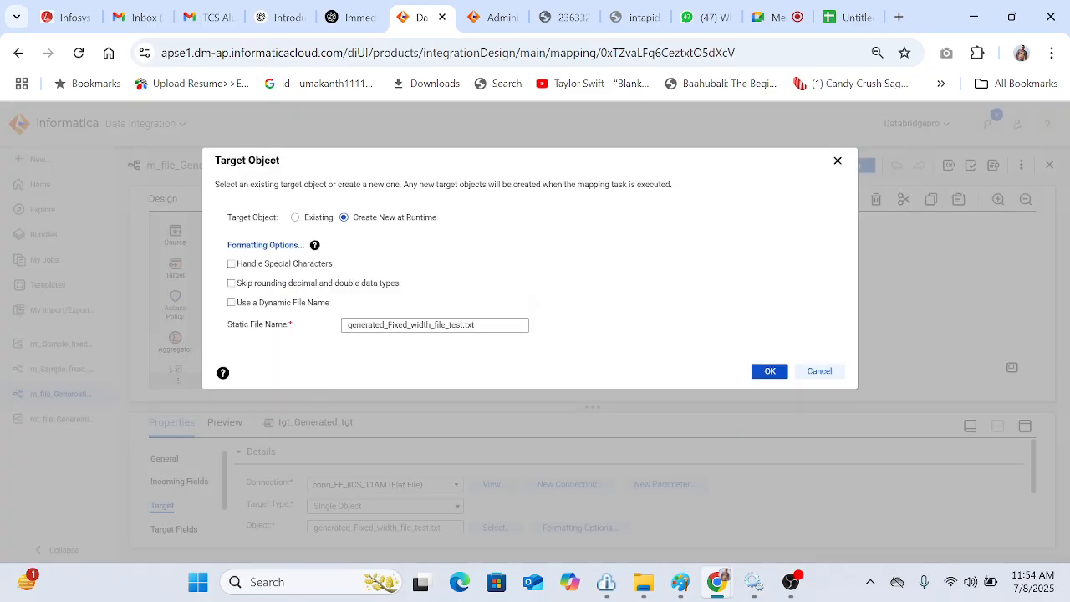
pyautogui.moveTo(348, 324); pyautogui.dragTo(463, 324)
pyautogui.click(463, 325)
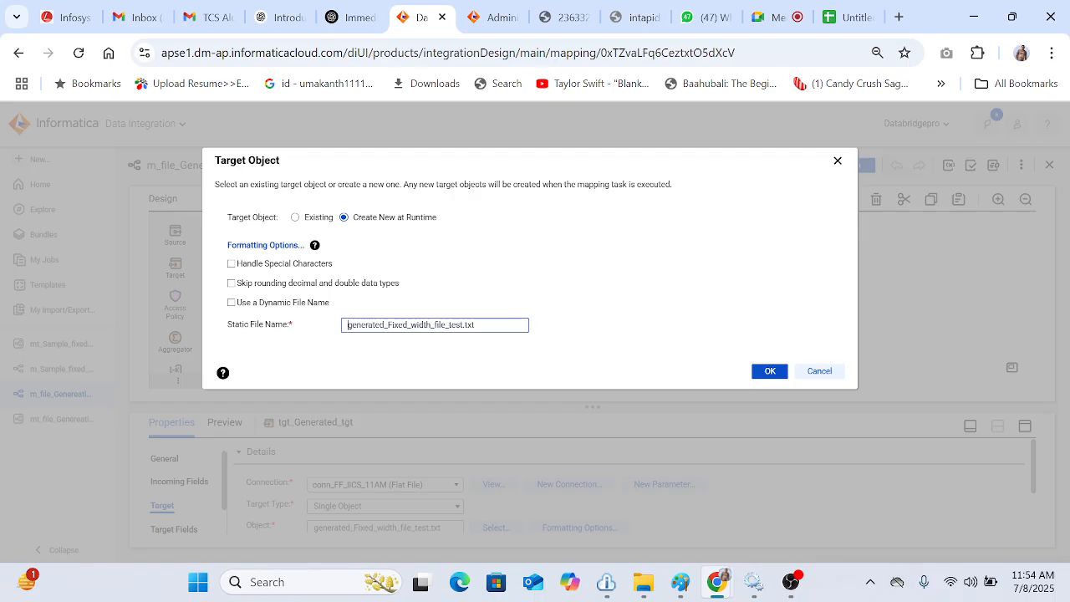
pyautogui.write('/')
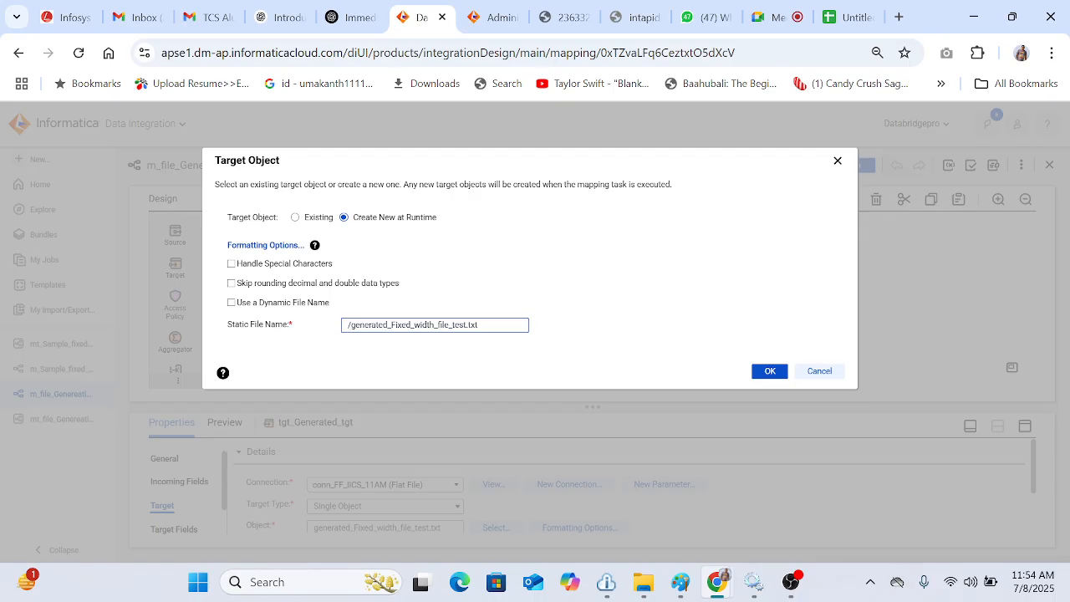
pyautogui.write('Target')
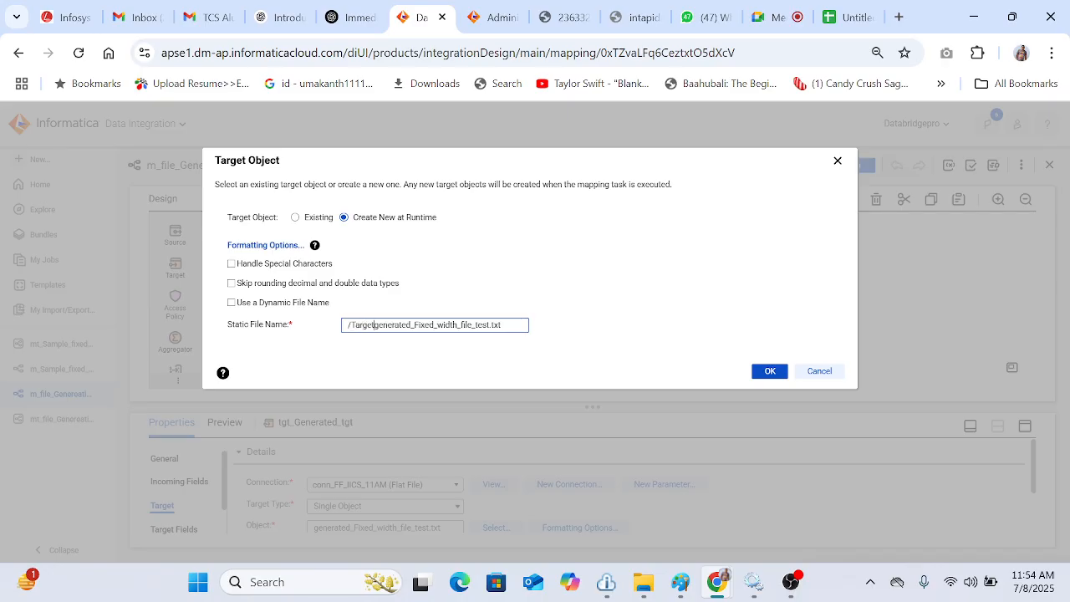
pyautogui.write('/')
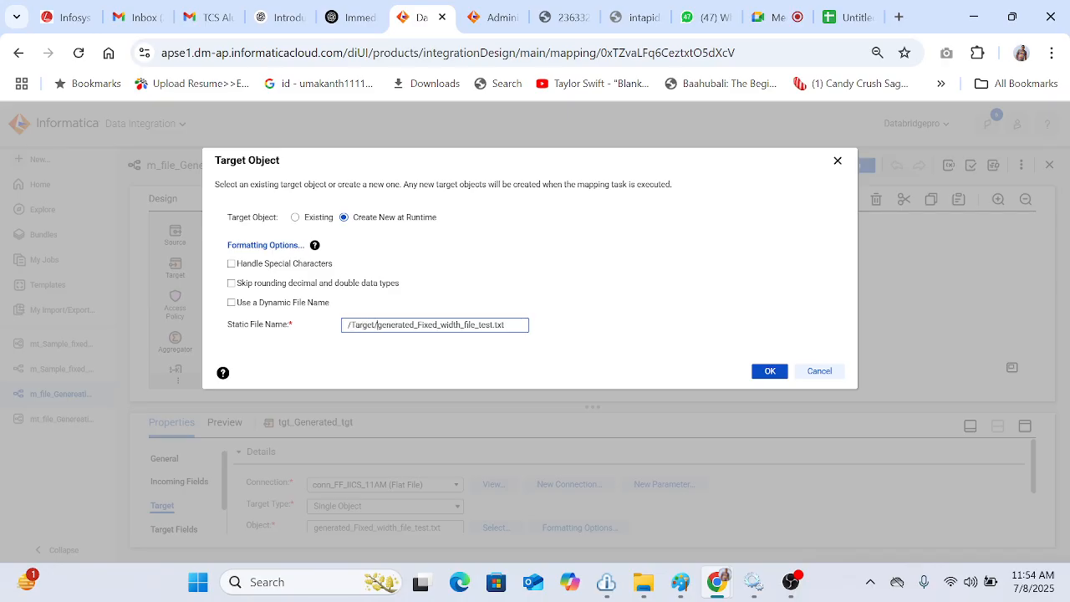
pyautogui.click(762, 371)
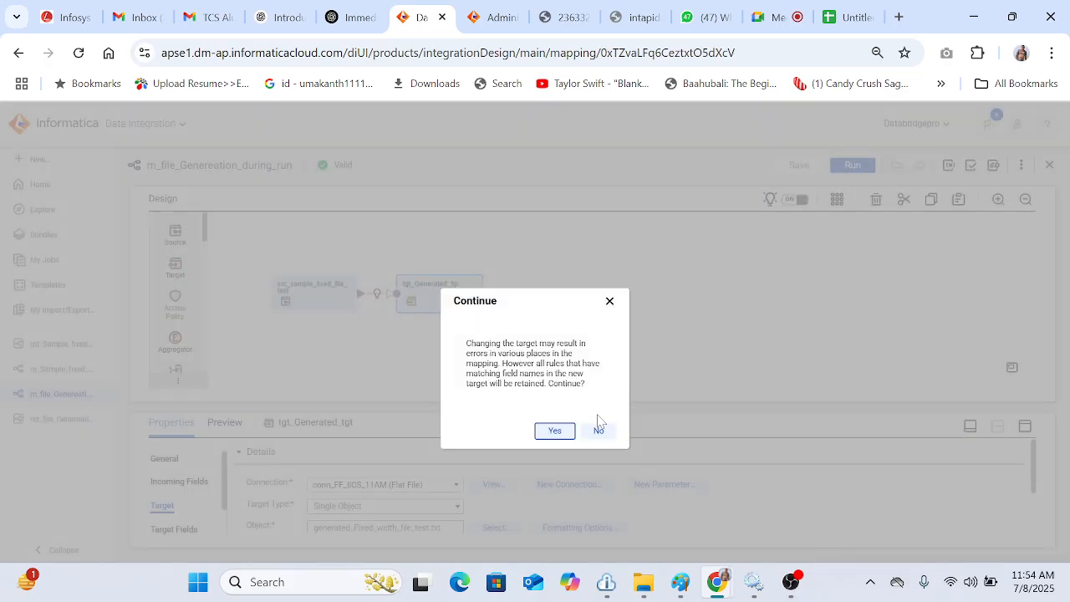
pyautogui.click(562, 430)
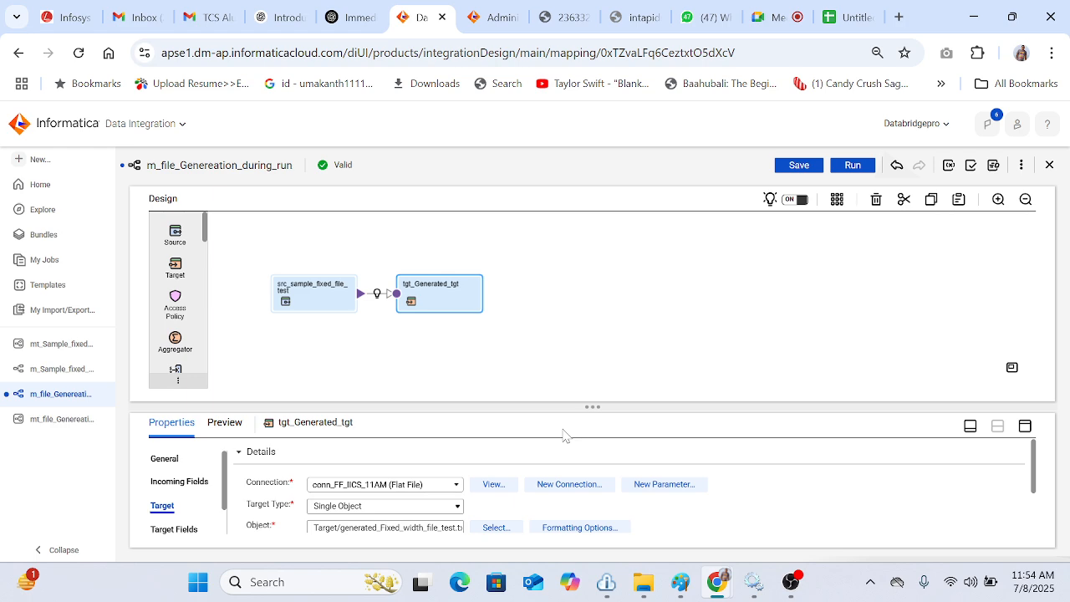
pyautogui.click(804, 169)
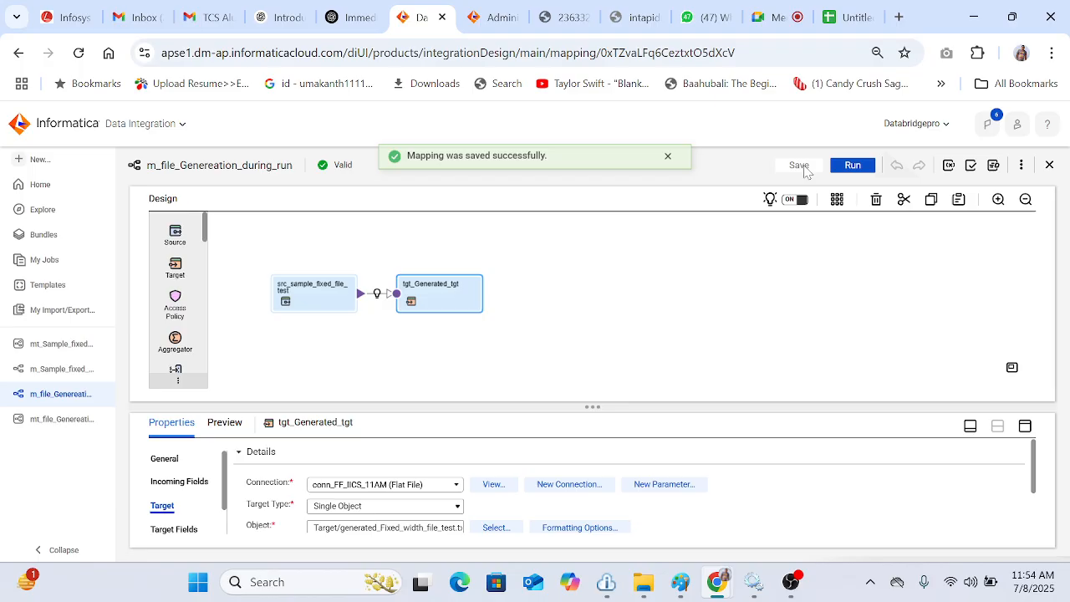
# Step: Run the mt_file_Genereation_during_run mapping task and follow its progress in My Jobs
pyautogui.click(70, 424)
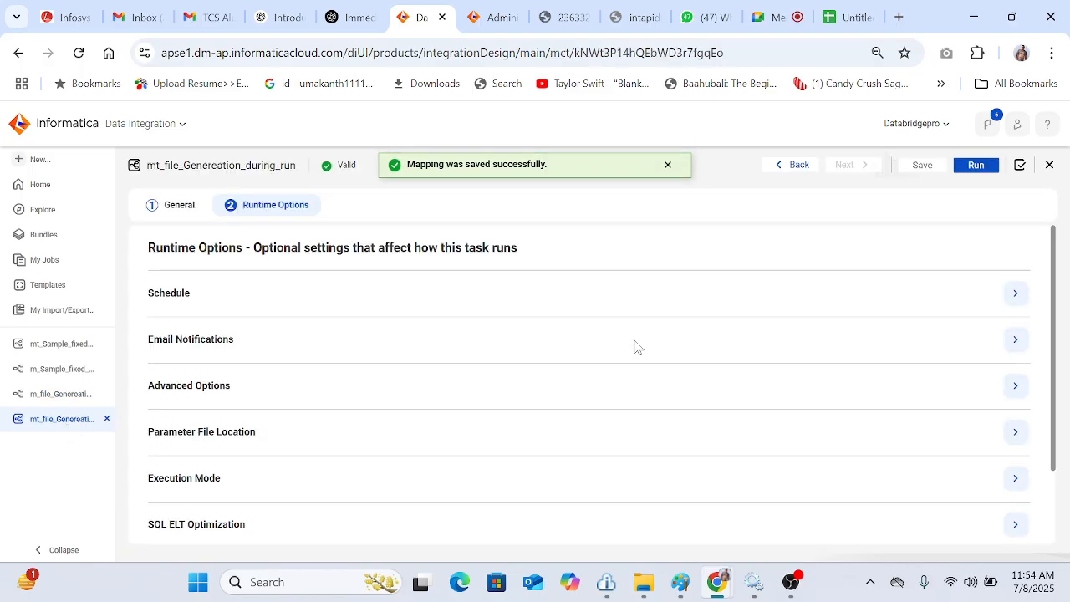
pyautogui.click(976, 166)
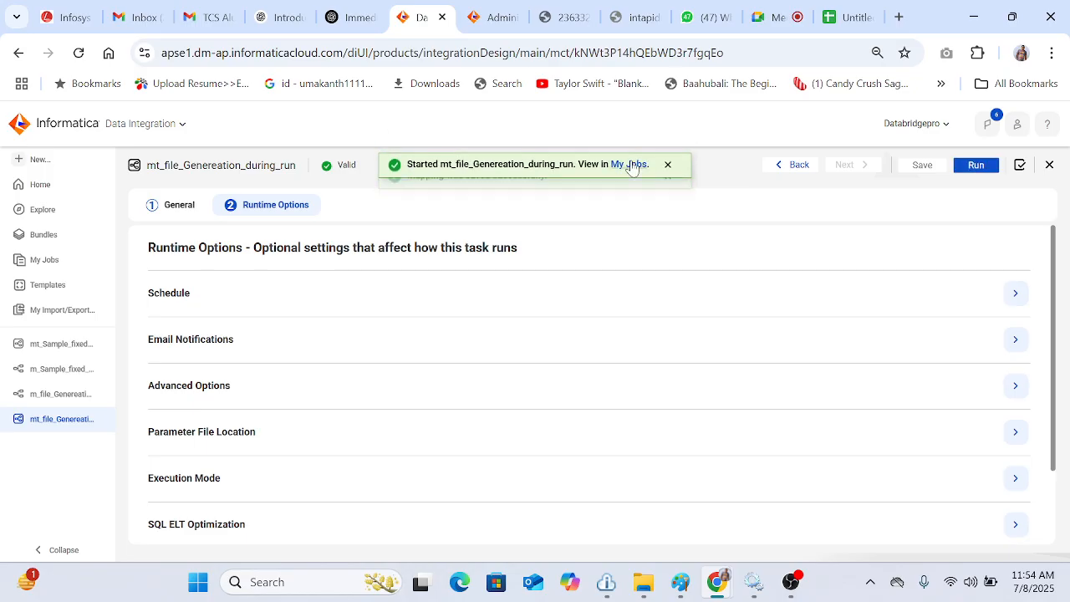
pyautogui.click(630, 165)
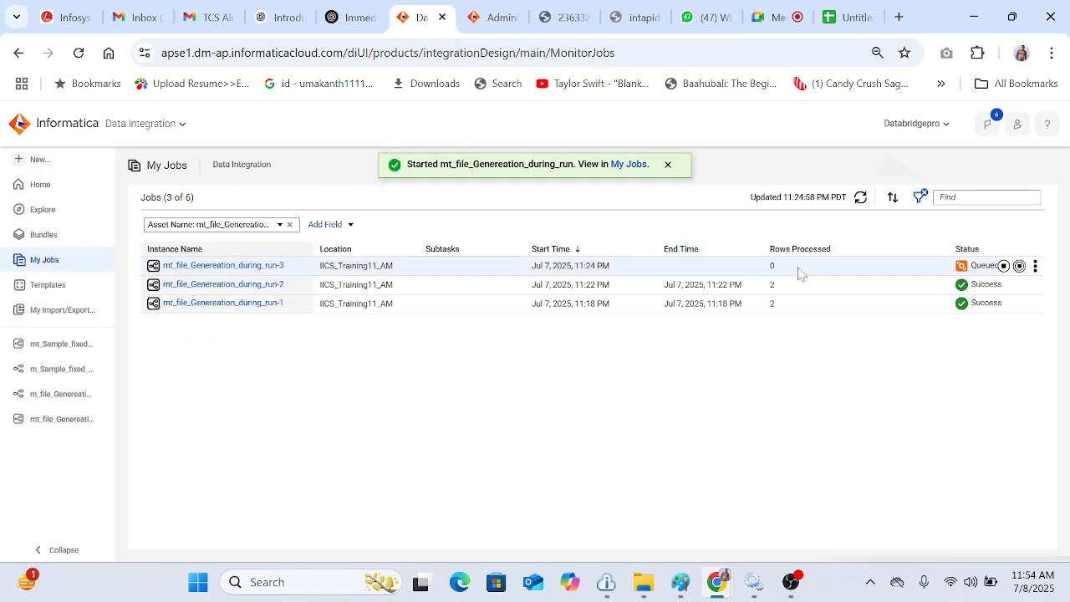
pyautogui.click(861, 198)
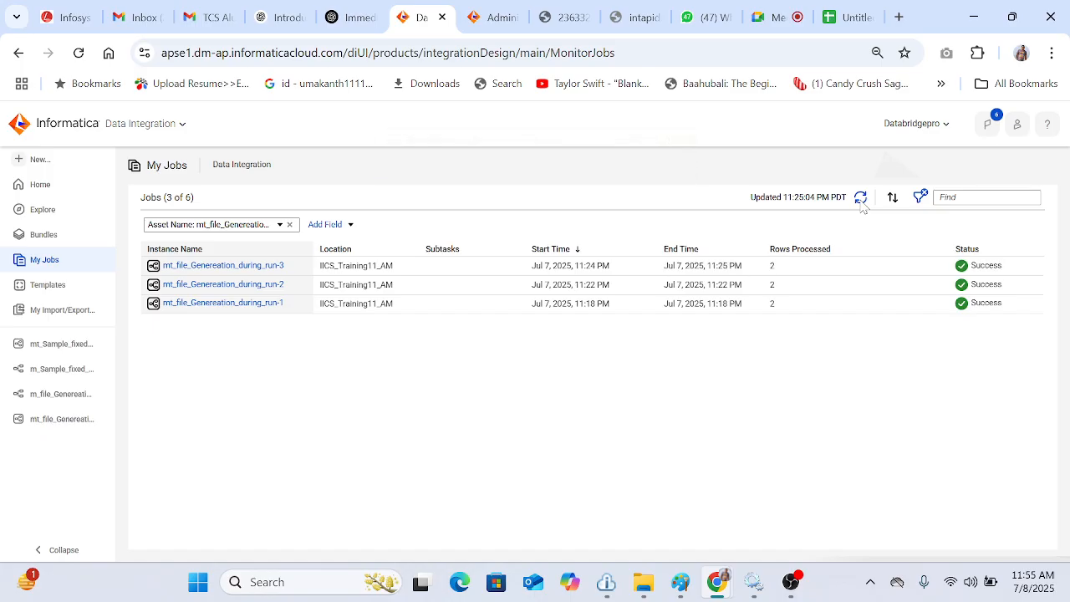
# Step: Inspect the Target folder in File Explorer for the newly generated output file
pyautogui.click(643, 582)
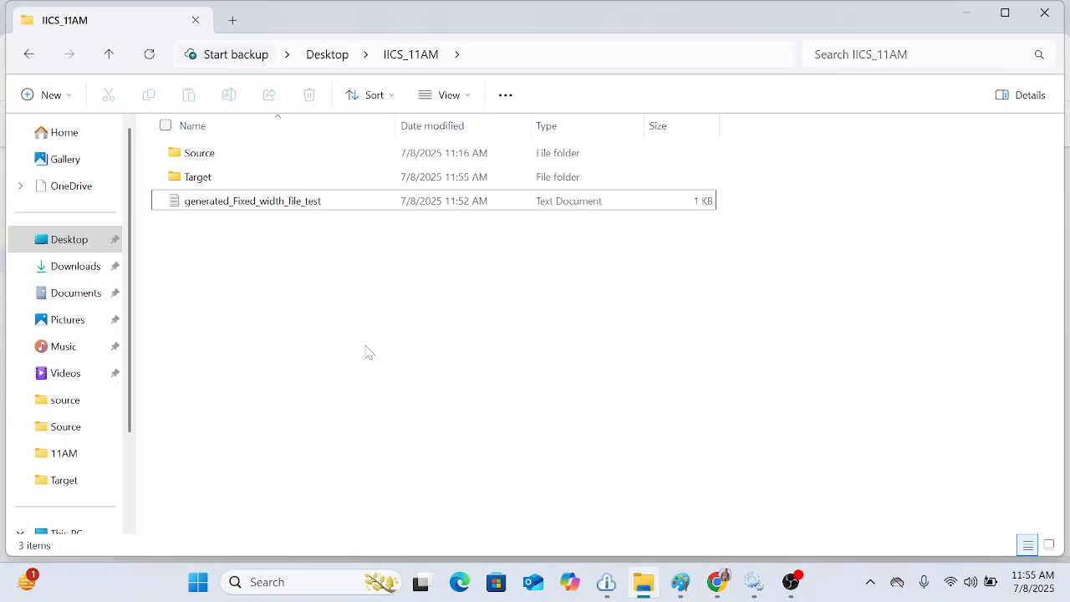
pyautogui.doubleClick(222, 183)
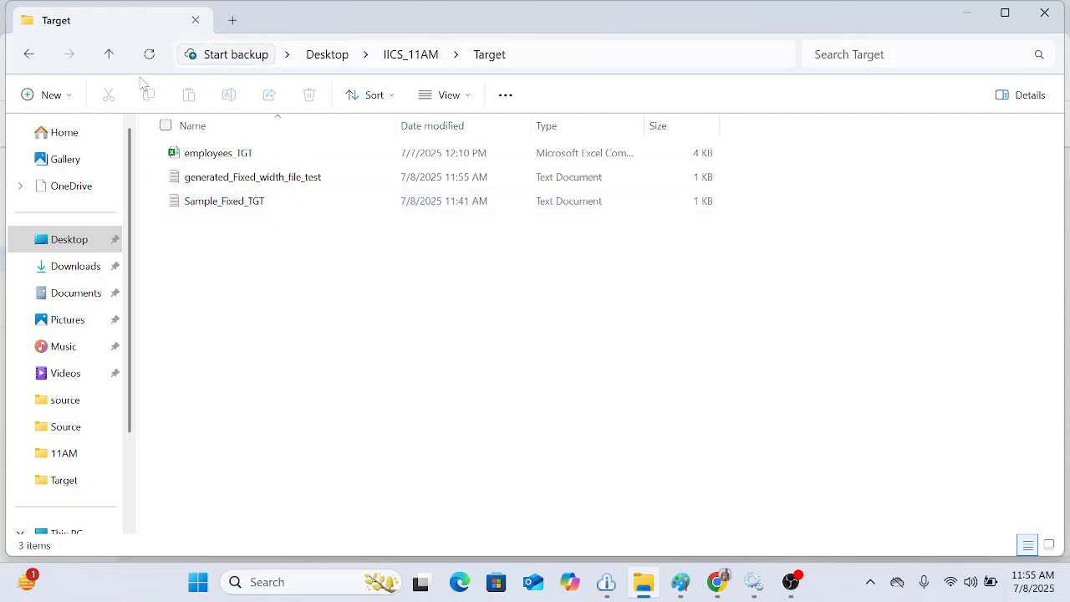
pyautogui.click(109, 53)
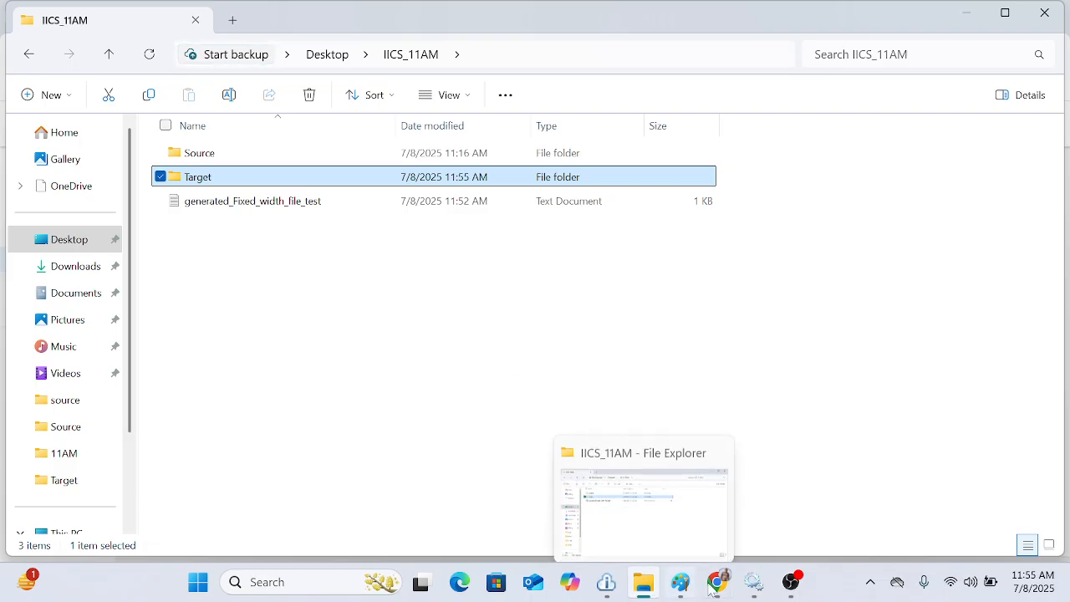
pyautogui.moveTo(714, 591)
pyautogui.click(594, 515)
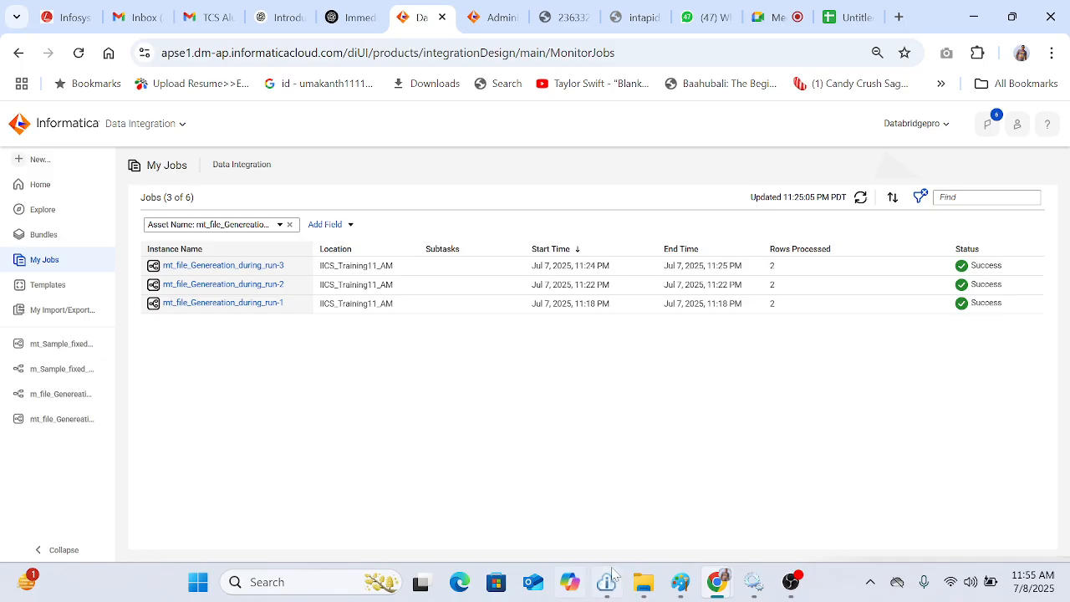
pyautogui.click(643, 582)
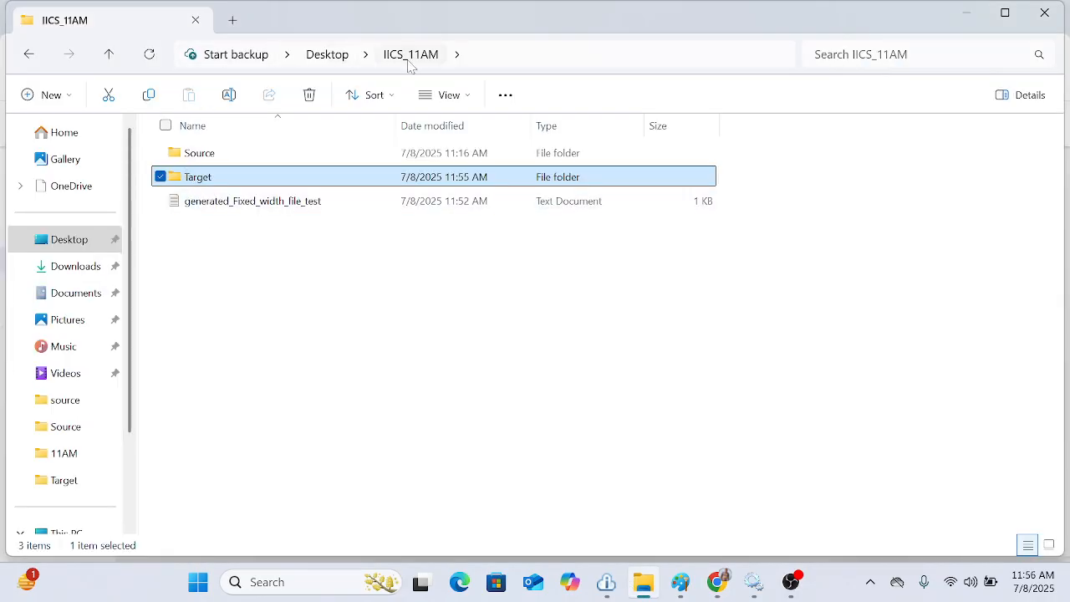
pyautogui.doubleClick(212, 180)
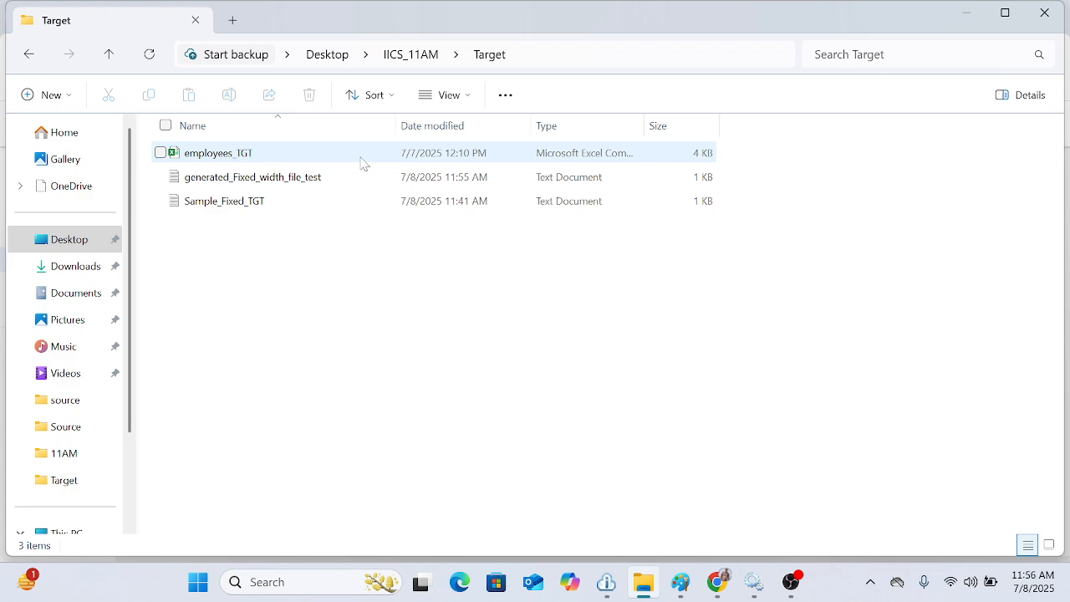
pyautogui.click(1057, 15)
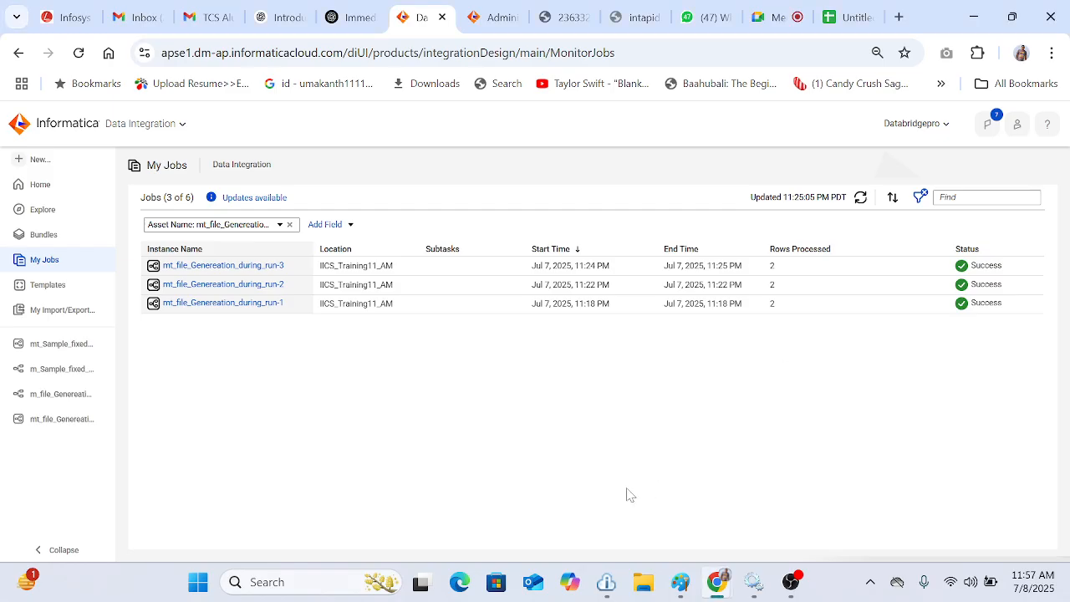
pyautogui.click(792, 584)
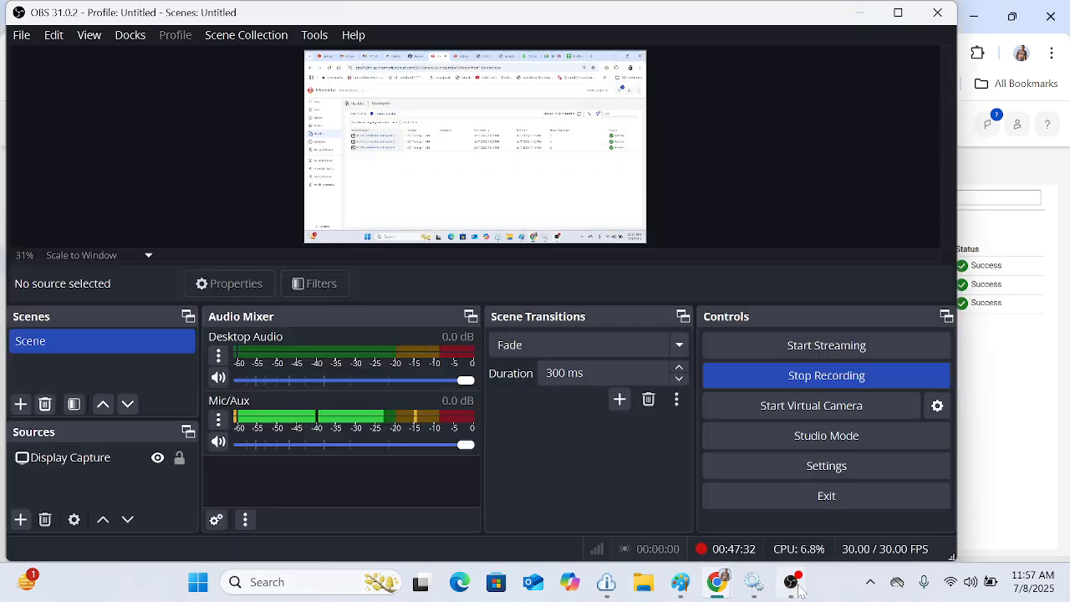